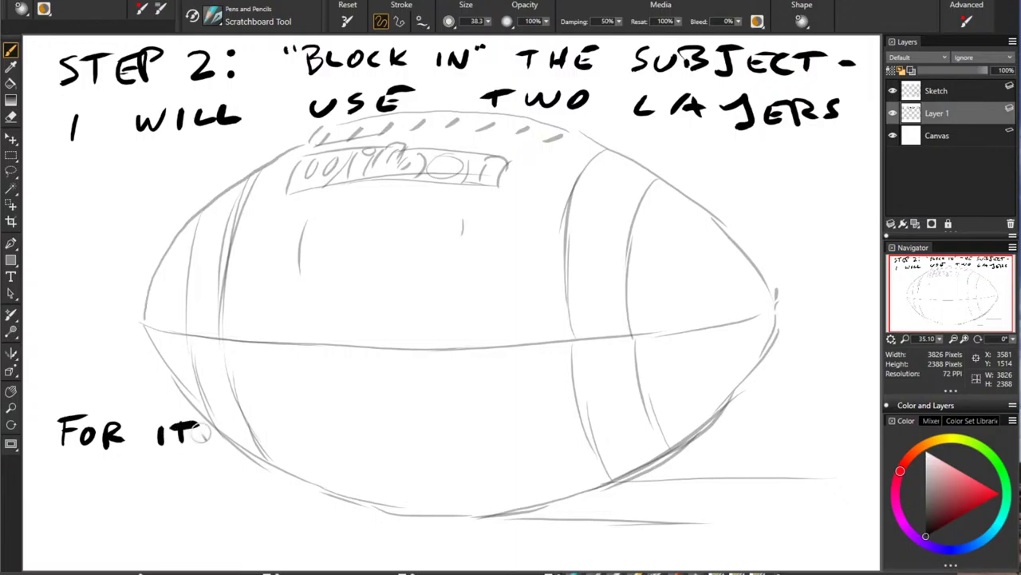
Step: Handwrite a circled number 1 followed by "TOP PANEL" below the "FOR IT" heading on Layer 1
{"action": "left_click_drag", "start_coordinate": [57, 462], "coordinate": [50, 488]}
{"action": "left_click_drag", "start_coordinate": [67, 469], "coordinate": [55, 491]}
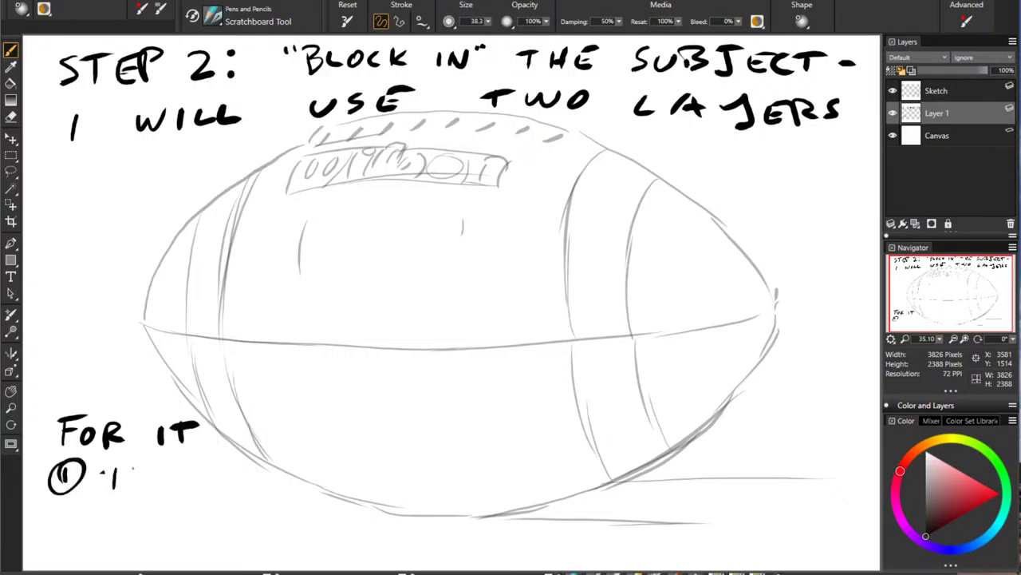
{"action": "left_click_drag", "start_coordinate": [103, 469], "coordinate": [133, 468]}
{"action": "left_click_drag", "start_coordinate": [143, 465], "coordinate": [159, 489]}
{"action": "mouse_move", "coordinate": [161, 464]}
{"action": "left_mouse_down"}
{"action": "mouse_move", "coordinate": [163, 477]}
{"action": "mouse_move", "coordinate": [212, 490]}
{"action": "left_mouse_up"}
{"action": "mouse_move", "coordinate": [213, 470]}
{"action": "left_mouse_down"}
{"action": "mouse_move", "coordinate": [247, 470]}
{"action": "mouse_move", "coordinate": [232, 494]}
{"action": "mouse_move", "coordinate": [256, 479]}
{"action": "mouse_move", "coordinate": [310, 491]}
{"action": "left_mouse_up"}
{"action": "left_click_drag", "start_coordinate": [293, 480], "coordinate": [311, 469]}
{"action": "left_click_drag", "start_coordinate": [318, 469], "coordinate": [343, 488]}
Step: Handwrite a circled number 2 followed by "LOWER PANEL" beneath the "TOP PANEL" note
{"action": "mouse_move", "coordinate": [55, 520]}
{"action": "left_mouse_down"}
{"action": "mouse_move", "coordinate": [79, 541]}
{"action": "mouse_move", "coordinate": [67, 508]}
{"action": "left_mouse_up"}
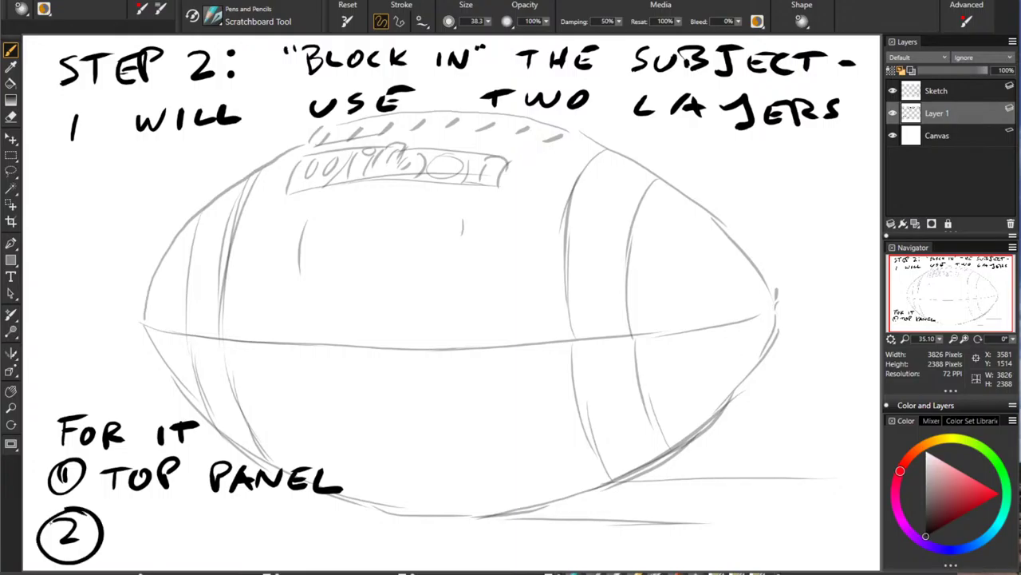
{"action": "mouse_move", "coordinate": [123, 524]}
{"action": "left_mouse_down"}
{"action": "mouse_move", "coordinate": [141, 542]}
{"action": "mouse_move", "coordinate": [156, 529]}
{"action": "mouse_move", "coordinate": [206, 526]}
{"action": "mouse_move", "coordinate": [260, 541]}
{"action": "left_mouse_up"}
{"action": "mouse_move", "coordinate": [290, 517]}
{"action": "left_mouse_down"}
{"action": "mouse_move", "coordinate": [294, 546]}
{"action": "mouse_move", "coordinate": [297, 533]}
{"action": "left_mouse_up"}
{"action": "mouse_move", "coordinate": [356, 546]}
{"action": "left_mouse_down"}
{"action": "mouse_move", "coordinate": [392, 531]}
{"action": "mouse_move", "coordinate": [402, 541]}
{"action": "mouse_move", "coordinate": [398, 532]}
{"action": "mouse_move", "coordinate": [431, 530]}
{"action": "left_mouse_up"}
{"action": "mouse_move", "coordinate": [437, 519]}
{"action": "left_mouse_down"}
{"action": "mouse_move", "coordinate": [443, 546]}
{"action": "mouse_move", "coordinate": [467, 542]}
{"action": "left_mouse_up"}
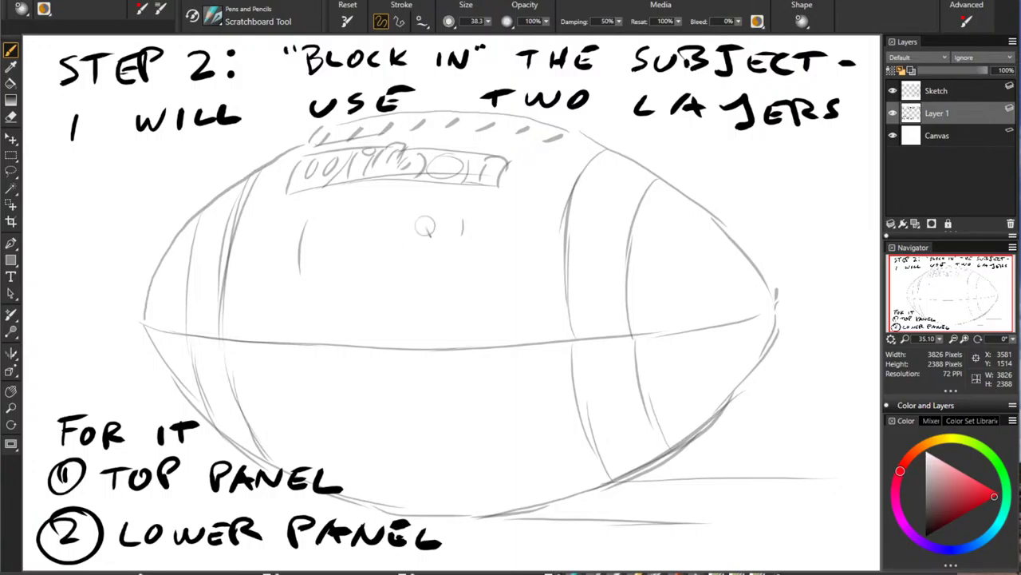
Step: Outline the football's upper and lower panels in red and label them with circled numbers 1 and 2
{"action": "mouse_move", "coordinate": [425, 223]}
{"action": "left_mouse_down"}
{"action": "mouse_move", "coordinate": [426, 244]}
{"action": "mouse_move", "coordinate": [440, 214]}
{"action": "mouse_move", "coordinate": [458, 244]}
{"action": "left_mouse_up"}
{"action": "mouse_move", "coordinate": [716, 251]}
{"action": "left_mouse_down"}
{"action": "mouse_move", "coordinate": [648, 199]}
{"action": "mouse_move", "coordinate": [526, 152]}
{"action": "mouse_move", "coordinate": [371, 139]}
{"action": "mouse_move", "coordinate": [213, 214]}
{"action": "mouse_move", "coordinate": [138, 297]}
{"action": "mouse_move", "coordinate": [493, 304]}
{"action": "mouse_move", "coordinate": [756, 291]}
{"action": "mouse_move", "coordinate": [687, 230]}
{"action": "left_mouse_up"}
{"action": "left_click_drag", "start_coordinate": [415, 382], "coordinate": [441, 405]}
{"action": "mouse_move", "coordinate": [453, 385]}
{"action": "left_mouse_down"}
{"action": "mouse_move", "coordinate": [430, 361]}
{"action": "mouse_move", "coordinate": [449, 364]}
{"action": "left_mouse_up"}
{"action": "mouse_move", "coordinate": [159, 325]}
{"action": "left_mouse_down"}
{"action": "mouse_move", "coordinate": [189, 369]}
{"action": "mouse_move", "coordinate": [298, 456]}
{"action": "mouse_move", "coordinate": [379, 486]}
{"action": "mouse_move", "coordinate": [563, 467]}
{"action": "mouse_move", "coordinate": [667, 417]}
{"action": "mouse_move", "coordinate": [752, 332]}
{"action": "mouse_move", "coordinate": [301, 339]}
{"action": "mouse_move", "coordinate": [457, 341]}
{"action": "mouse_move", "coordinate": [762, 317]}
{"action": "left_mouse_up"}
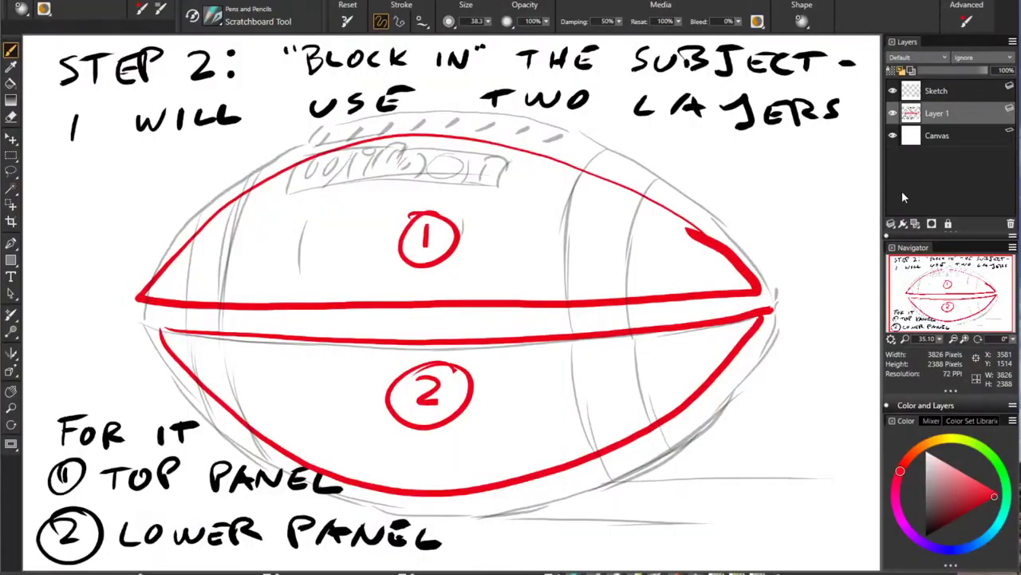
Step: Delete the annotated Layer 1, add a fresh blank layer between Sketch and Canvas, and choose black as the color
{"action": "left_click", "coordinate": [893, 114]}
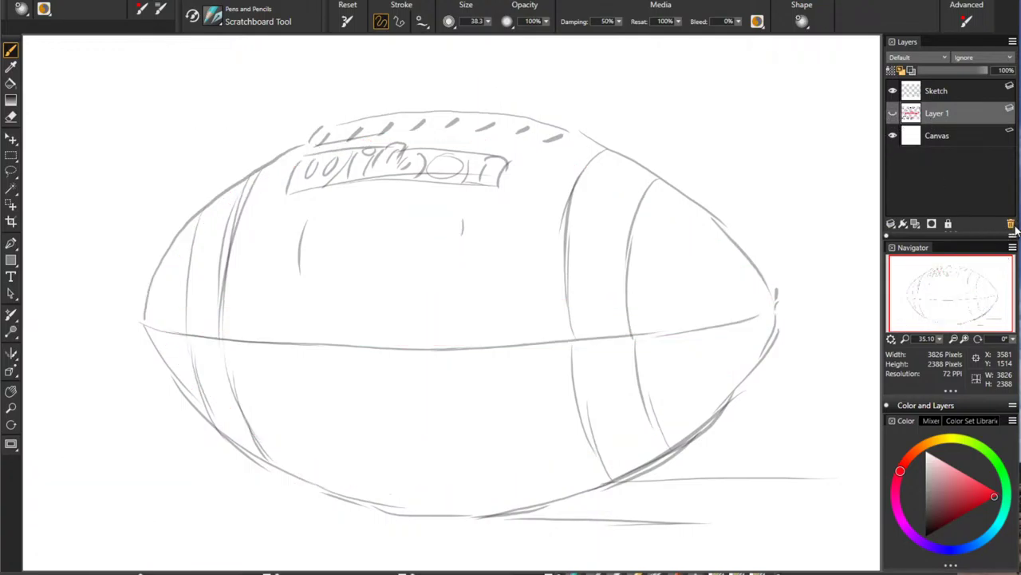
{"action": "left_click", "coordinate": [1011, 225]}
{"action": "left_click", "coordinate": [937, 117]}
{"action": "left_click", "coordinate": [921, 224]}
{"action": "left_click", "coordinate": [925, 533]}
Step: Handwrite "DOING SO WILL MAKE IT" in black across the area above the football
{"action": "mouse_move", "coordinate": [100, 62]}
{"action": "left_mouse_down"}
{"action": "mouse_move", "coordinate": [98, 93]}
{"action": "mouse_move", "coordinate": [137, 69]}
{"action": "mouse_move", "coordinate": [159, 83]}
{"action": "left_mouse_up"}
{"action": "mouse_move", "coordinate": [170, 70]}
{"action": "left_mouse_down"}
{"action": "mouse_move", "coordinate": [171, 83]}
{"action": "mouse_move", "coordinate": [214, 72]}
{"action": "left_mouse_up"}
{"action": "mouse_move", "coordinate": [281, 62]}
{"action": "left_mouse_down"}
{"action": "mouse_move", "coordinate": [262, 78]}
{"action": "mouse_move", "coordinate": [299, 62]}
{"action": "left_mouse_up"}
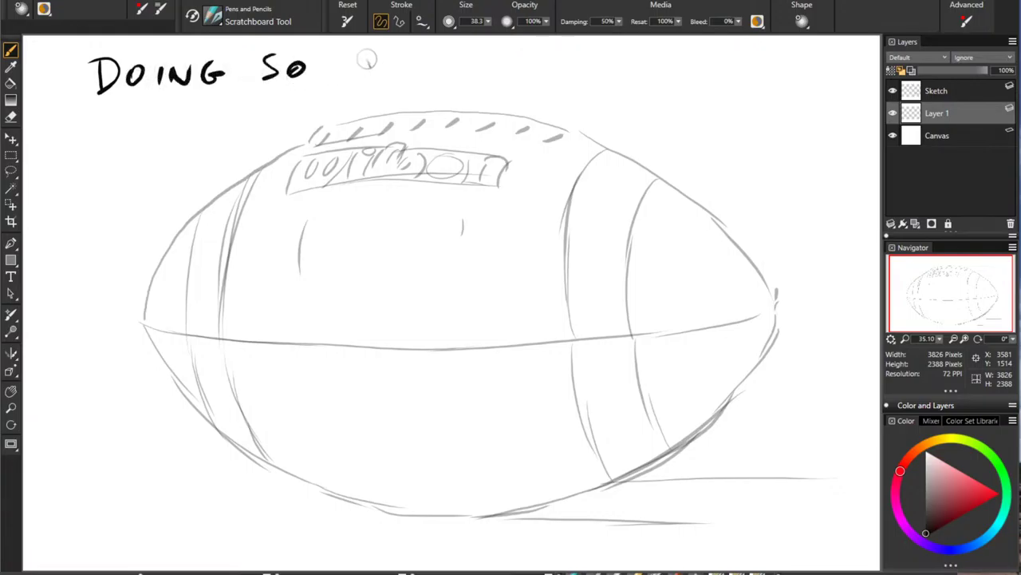
{"action": "mouse_move", "coordinate": [360, 59]}
{"action": "left_mouse_down"}
{"action": "mouse_move", "coordinate": [403, 57]}
{"action": "mouse_move", "coordinate": [406, 77]}
{"action": "left_mouse_up"}
{"action": "mouse_move", "coordinate": [420, 54]}
{"action": "left_mouse_down"}
{"action": "mouse_move", "coordinate": [418, 74]}
{"action": "mouse_move", "coordinate": [440, 73]}
{"action": "left_mouse_up"}
{"action": "mouse_move", "coordinate": [452, 54]}
{"action": "left_mouse_down"}
{"action": "mouse_move", "coordinate": [450, 74]}
{"action": "mouse_move", "coordinate": [596, 74]}
{"action": "left_mouse_up"}
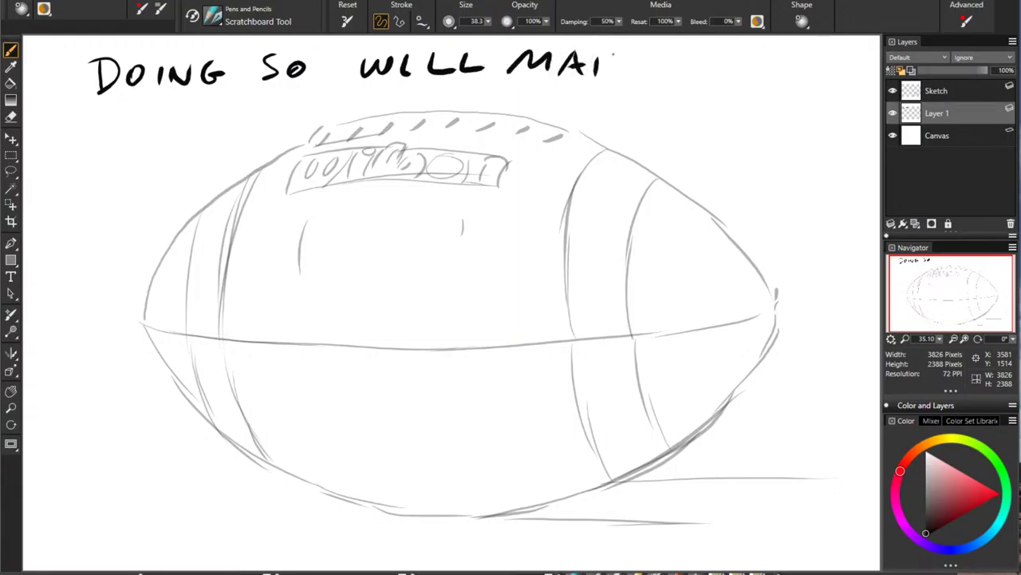
{"action": "left_click_drag", "start_coordinate": [644, 46], "coordinate": [629, 51]}
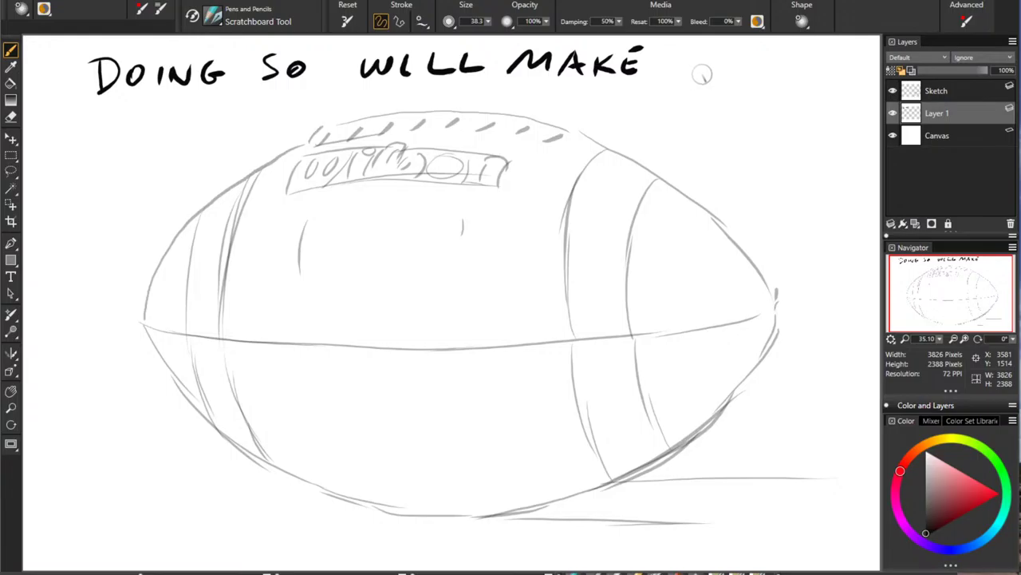
{"action": "mouse_move", "coordinate": [694, 57]}
{"action": "left_mouse_down"}
{"action": "mouse_move", "coordinate": [711, 77]}
{"action": "mouse_move", "coordinate": [731, 55]}
{"action": "left_mouse_up"}
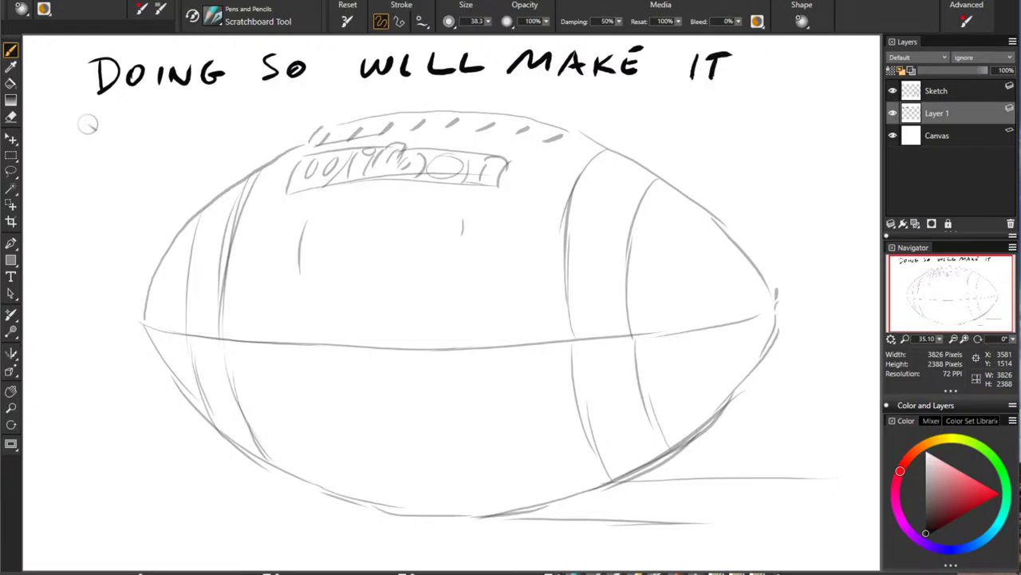
Step: Handwrite "EASIER" on a second line above the football's upper left edge
{"action": "mouse_move", "coordinate": [98, 120]}
{"action": "left_mouse_down"}
{"action": "mouse_move", "coordinate": [110, 141]}
{"action": "mouse_move", "coordinate": [124, 113]}
{"action": "left_mouse_up"}
{"action": "left_click_drag", "start_coordinate": [96, 129], "coordinate": [115, 126]}
{"action": "mouse_move", "coordinate": [138, 114]}
{"action": "left_mouse_down"}
{"action": "mouse_move", "coordinate": [120, 138]}
{"action": "mouse_move", "coordinate": [141, 126]}
{"action": "left_mouse_up"}
{"action": "mouse_move", "coordinate": [190, 114]}
{"action": "left_mouse_down"}
{"action": "mouse_move", "coordinate": [164, 139]}
{"action": "mouse_move", "coordinate": [234, 122]}
{"action": "left_mouse_up"}
{"action": "left_click_drag", "start_coordinate": [215, 112], "coordinate": [237, 106]}
{"action": "mouse_move", "coordinate": [251, 114]}
{"action": "left_mouse_down"}
{"action": "mouse_move", "coordinate": [250, 135]}
{"action": "mouse_move", "coordinate": [276, 136]}
{"action": "left_mouse_up"}
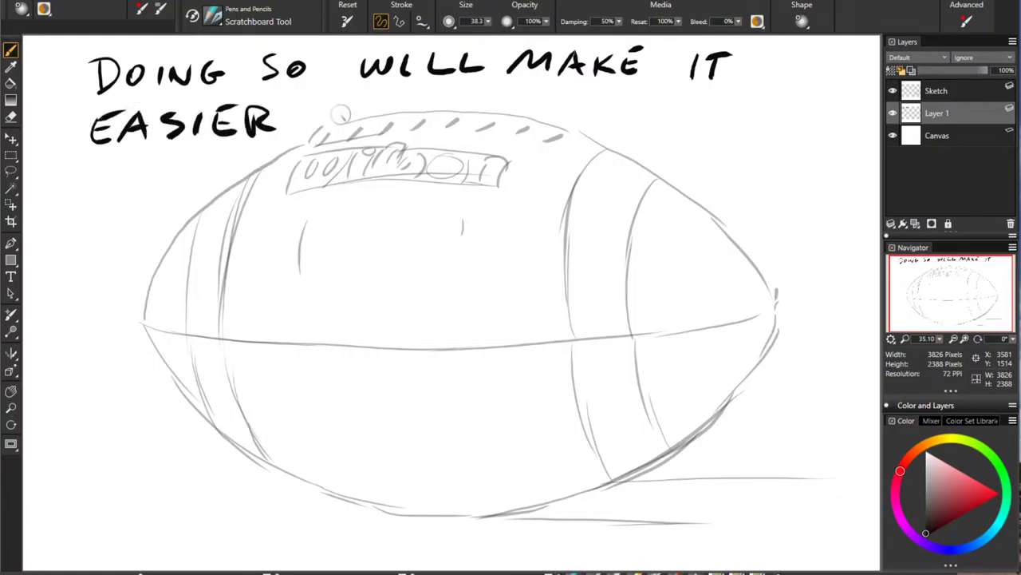
Step: Handwrite "TO KEEP" on the second line, above the football's upper right edge
{"action": "left_click_drag", "start_coordinate": [581, 108], "coordinate": [584, 128]}
{"action": "left_click_drag", "start_coordinate": [565, 110], "coordinate": [601, 106]}
{"action": "mouse_move", "coordinate": [605, 107]}
{"action": "left_mouse_down"}
{"action": "mouse_move", "coordinate": [616, 122]}
{"action": "mouse_move", "coordinate": [618, 105]}
{"action": "left_mouse_up"}
{"action": "left_click_drag", "start_coordinate": [677, 102], "coordinate": [675, 130]}
{"action": "mouse_move", "coordinate": [709, 92]}
{"action": "left_mouse_down"}
{"action": "mouse_move", "coordinate": [723, 129]}
{"action": "mouse_move", "coordinate": [741, 130]}
{"action": "mouse_move", "coordinate": [738, 116]}
{"action": "left_mouse_up"}
{"action": "left_click_drag", "start_coordinate": [723, 105], "coordinate": [752, 104]}
{"action": "mouse_move", "coordinate": [758, 112]}
{"action": "left_mouse_down"}
{"action": "mouse_move", "coordinate": [771, 121]}
{"action": "mouse_move", "coordinate": [779, 105]}
{"action": "left_mouse_up"}
{"action": "left_click_drag", "start_coordinate": [759, 118], "coordinate": [790, 134]}
{"action": "left_click_drag", "start_coordinate": [790, 105], "coordinate": [795, 122]}
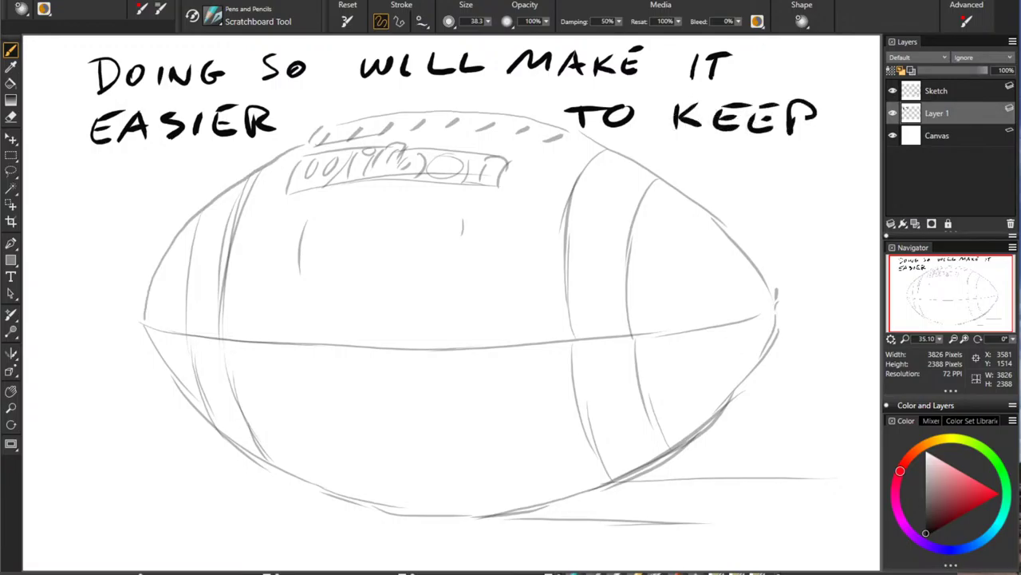
Step: Handwrite "THEM" in the blank area below the football's left end
{"action": "mouse_move", "coordinate": [56, 470]}
{"action": "left_mouse_down"}
{"action": "mouse_move", "coordinate": [53, 495]}
{"action": "mouse_move", "coordinate": [69, 469]}
{"action": "mouse_move", "coordinate": [79, 493]}
{"action": "left_mouse_up"}
{"action": "left_click_drag", "start_coordinate": [99, 463], "coordinate": [96, 493]}
{"action": "mouse_move", "coordinate": [81, 480]}
{"action": "left_mouse_down"}
{"action": "mouse_move", "coordinate": [103, 476]}
{"action": "mouse_move", "coordinate": [119, 488]}
{"action": "left_mouse_up"}
{"action": "left_click_drag", "start_coordinate": [120, 477], "coordinate": [138, 464]}
{"action": "left_click_drag", "start_coordinate": [120, 487], "coordinate": [180, 484]}
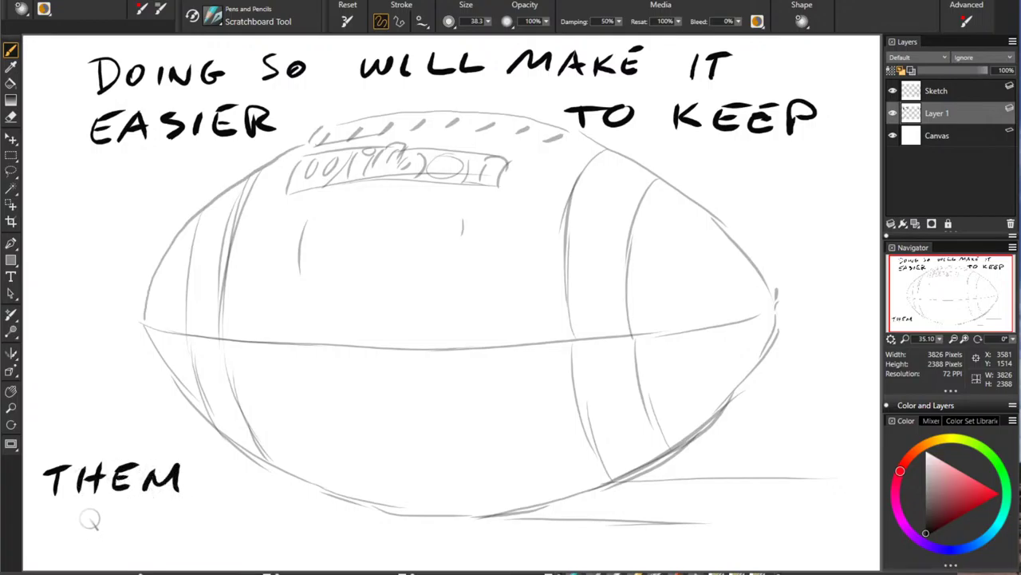
Step: Handwrite "SEPARATE WHILE" on a new line beneath the football, under "THEM"
{"action": "mouse_move", "coordinate": [88, 519]}
{"action": "left_mouse_down"}
{"action": "mouse_move", "coordinate": [67, 543]}
{"action": "mouse_move", "coordinate": [94, 542]}
{"action": "left_mouse_up"}
{"action": "mouse_move", "coordinate": [94, 516]}
{"action": "left_mouse_down"}
{"action": "mouse_move", "coordinate": [115, 514]}
{"action": "mouse_move", "coordinate": [111, 529]}
{"action": "left_mouse_up"}
{"action": "left_click_drag", "start_coordinate": [96, 542], "coordinate": [123, 545]}
{"action": "mouse_move", "coordinate": [124, 516]}
{"action": "left_mouse_down"}
{"action": "mouse_move", "coordinate": [125, 533]}
{"action": "mouse_move", "coordinate": [158, 517]}
{"action": "mouse_move", "coordinate": [180, 545]}
{"action": "left_mouse_up"}
{"action": "mouse_move", "coordinate": [181, 516]}
{"action": "left_mouse_down"}
{"action": "mouse_move", "coordinate": [199, 545]}
{"action": "mouse_move", "coordinate": [227, 549]}
{"action": "mouse_move", "coordinate": [234, 533]}
{"action": "left_mouse_up"}
{"action": "mouse_move", "coordinate": [245, 518]}
{"action": "left_mouse_down"}
{"action": "mouse_move", "coordinate": [245, 551]}
{"action": "mouse_move", "coordinate": [256, 517]}
{"action": "left_mouse_up"}
{"action": "mouse_move", "coordinate": [269, 521]}
{"action": "left_mouse_down"}
{"action": "mouse_move", "coordinate": [268, 547]}
{"action": "mouse_move", "coordinate": [289, 545]}
{"action": "left_mouse_up"}
{"action": "left_click_drag", "start_coordinate": [271, 533], "coordinate": [284, 530]}
{"action": "mouse_move", "coordinate": [270, 519]}
{"action": "left_mouse_down"}
{"action": "mouse_move", "coordinate": [375, 525]}
{"action": "mouse_move", "coordinate": [422, 549]}
{"action": "left_mouse_up"}
{"action": "mouse_move", "coordinate": [432, 519]}
{"action": "left_mouse_down"}
{"action": "mouse_move", "coordinate": [451, 549]}
{"action": "mouse_move", "coordinate": [478, 549]}
{"action": "mouse_move", "coordinate": [472, 533]}
{"action": "left_mouse_up"}
{"action": "left_click_drag", "start_coordinate": [461, 519], "coordinate": [477, 519]}
Step: Handwrite "PAINTING" after "WHILE" to complete the note beneath the football
{"action": "mouse_move", "coordinate": [506, 555]}
{"action": "left_mouse_down"}
{"action": "mouse_move", "coordinate": [513, 536]}
{"action": "mouse_move", "coordinate": [561, 519]}
{"action": "mouse_move", "coordinate": [573, 549]}
{"action": "left_mouse_up"}
{"action": "left_click_drag", "start_coordinate": [550, 536], "coordinate": [592, 549]}
{"action": "mouse_move", "coordinate": [615, 549]}
{"action": "left_mouse_down"}
{"action": "mouse_move", "coordinate": [616, 519]}
{"action": "mouse_move", "coordinate": [638, 547]}
{"action": "left_mouse_up"}
{"action": "left_click_drag", "start_coordinate": [641, 548], "coordinate": [643, 519]}
{"action": "mouse_move", "coordinate": [662, 530]}
{"action": "left_mouse_down"}
{"action": "mouse_move", "coordinate": [662, 542]}
{"action": "mouse_move", "coordinate": [694, 523]}
{"action": "left_mouse_up"}
{"action": "mouse_move", "coordinate": [688, 530]}
{"action": "left_mouse_down"}
{"action": "mouse_move", "coordinate": [691, 542]}
{"action": "mouse_move", "coordinate": [702, 520]}
{"action": "left_mouse_up"}
{"action": "left_click_drag", "start_coordinate": [703, 520], "coordinate": [724, 518]}
{"action": "mouse_move", "coordinate": [768, 527]}
{"action": "left_mouse_down"}
{"action": "mouse_move", "coordinate": [753, 539]}
{"action": "mouse_move", "coordinate": [798, 536]}
{"action": "left_mouse_up"}
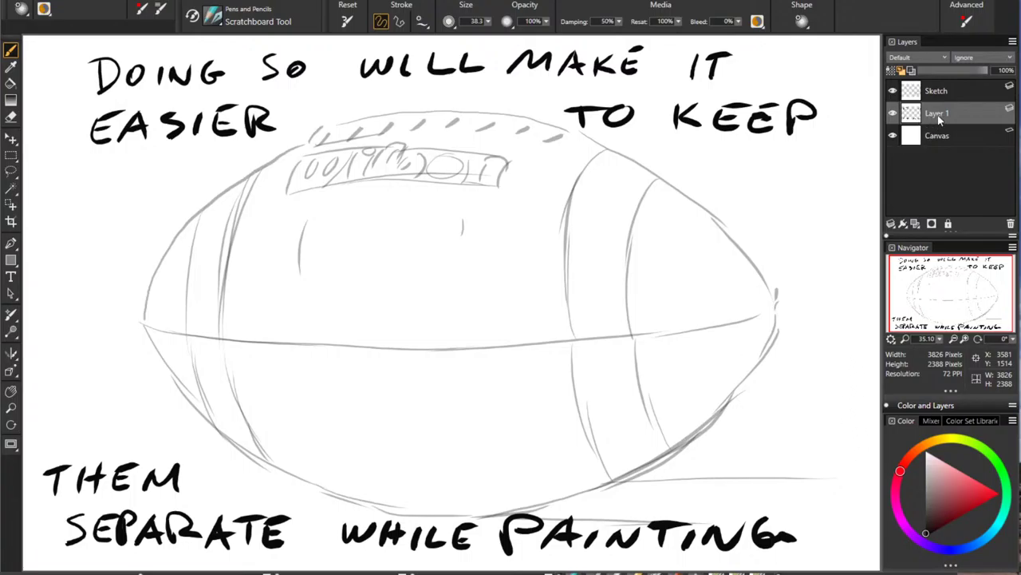
Step: Add a new layer directly above Canvas and name it "Lower Panel"
{"action": "left_click", "coordinate": [935, 138]}
{"action": "left_click", "coordinate": [915, 225]}
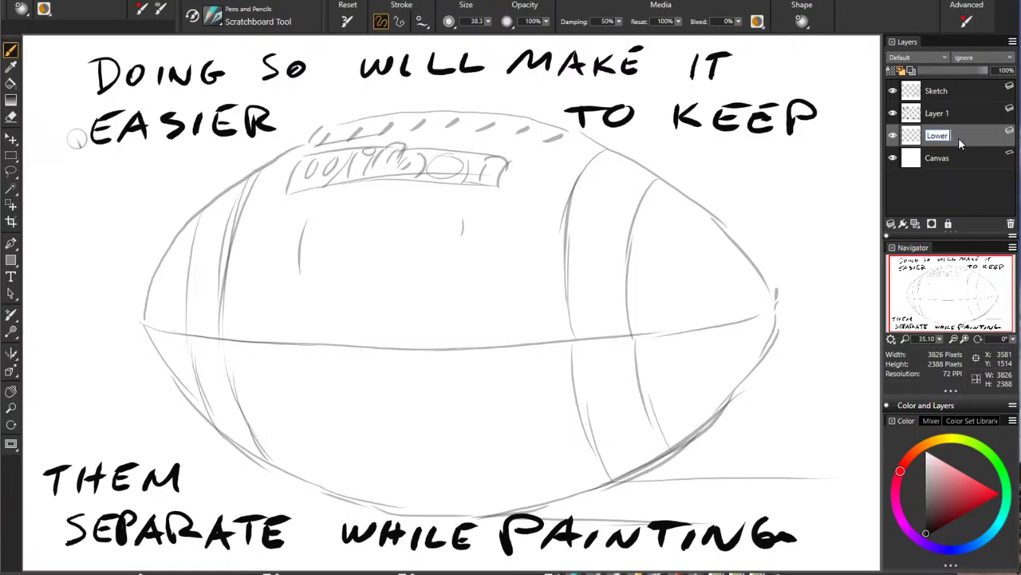
{"action": "type", "text": "Panel"}
Step: Choose a dark reddish brown and paint a thick line along the football's entire bottom curve on the Lower Panel layer
{"action": "left_click", "coordinate": [910, 455]}
{"action": "left_click", "coordinate": [936, 517]}
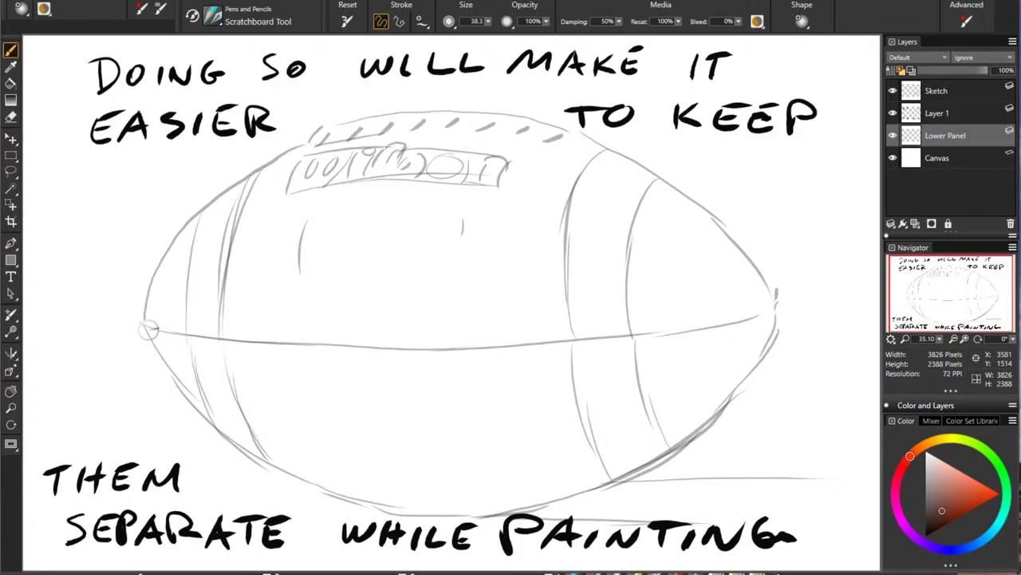
{"action": "mouse_move", "coordinate": [158, 341]}
{"action": "left_mouse_down"}
{"action": "mouse_move", "coordinate": [248, 446]}
{"action": "mouse_move", "coordinate": [377, 495]}
{"action": "mouse_move", "coordinate": [482, 490]}
{"action": "left_mouse_up"}
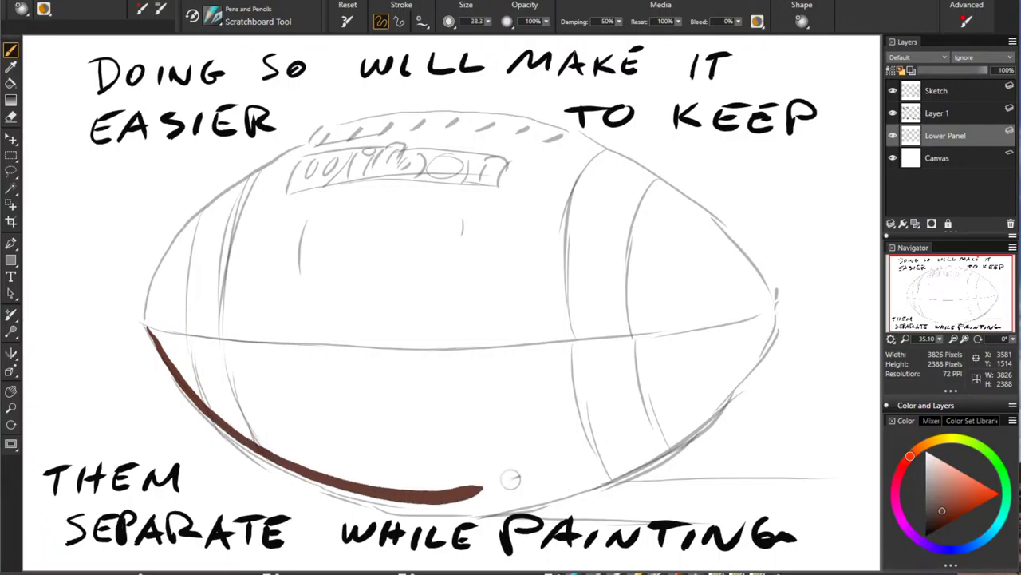
{"action": "left_click_drag", "start_coordinate": [230, 436], "coordinate": [350, 493]}
{"action": "mouse_move", "coordinate": [415, 508]}
{"action": "left_mouse_down"}
{"action": "mouse_move", "coordinate": [576, 479]}
{"action": "mouse_move", "coordinate": [676, 423]}
{"action": "left_mouse_up"}
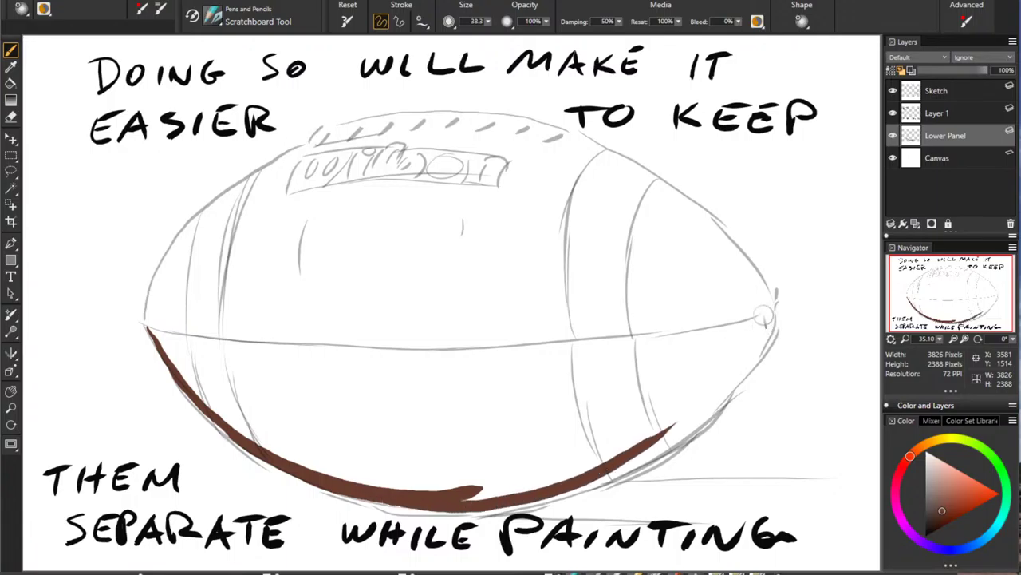
{"action": "mouse_move", "coordinate": [769, 320]}
{"action": "left_mouse_down"}
{"action": "mouse_move", "coordinate": [670, 439]}
{"action": "mouse_move", "coordinate": [598, 483]}
{"action": "mouse_move", "coordinate": [479, 498]}
{"action": "left_mouse_up"}
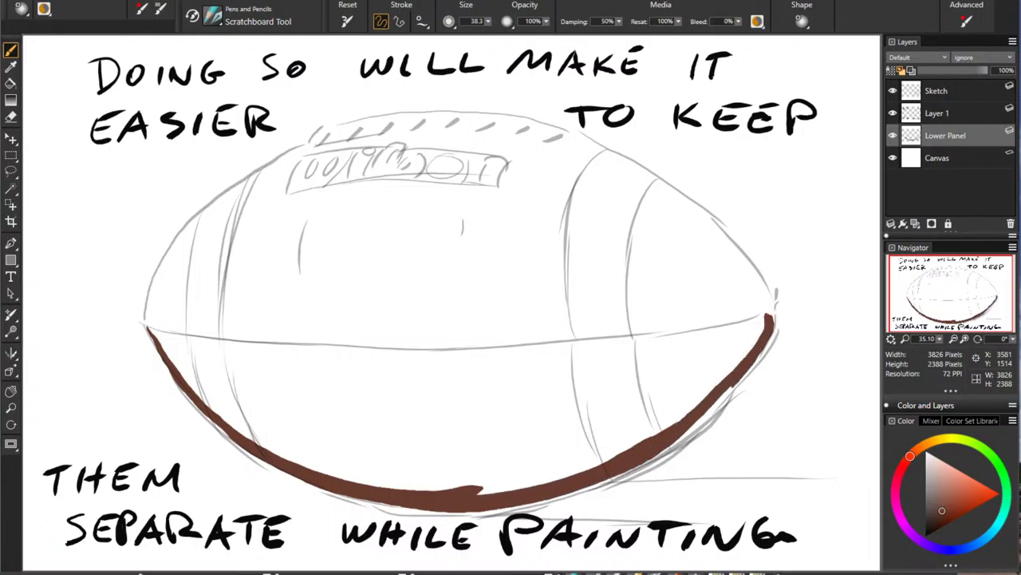
{"action": "left_click_drag", "start_coordinate": [570, 480], "coordinate": [481, 494]}
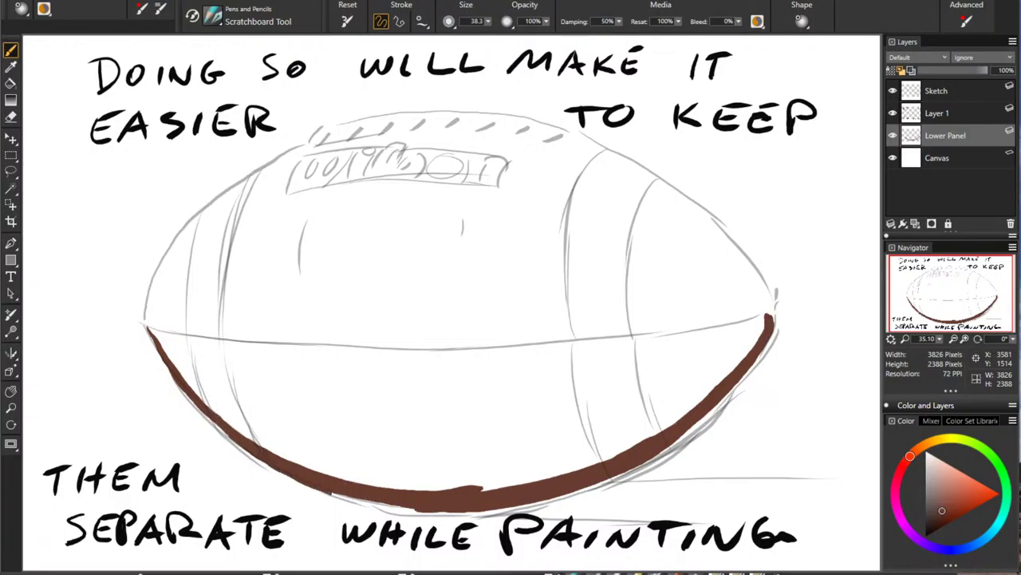
{"action": "left_click_drag", "start_coordinate": [331, 489], "coordinate": [400, 504]}
{"action": "mouse_move", "coordinate": [472, 512]}
{"action": "left_mouse_down"}
{"action": "mouse_move", "coordinate": [621, 477]}
{"action": "mouse_move", "coordinate": [715, 411]}
{"action": "left_mouse_up"}
{"action": "left_click_drag", "start_coordinate": [748, 375], "coordinate": [775, 321]}
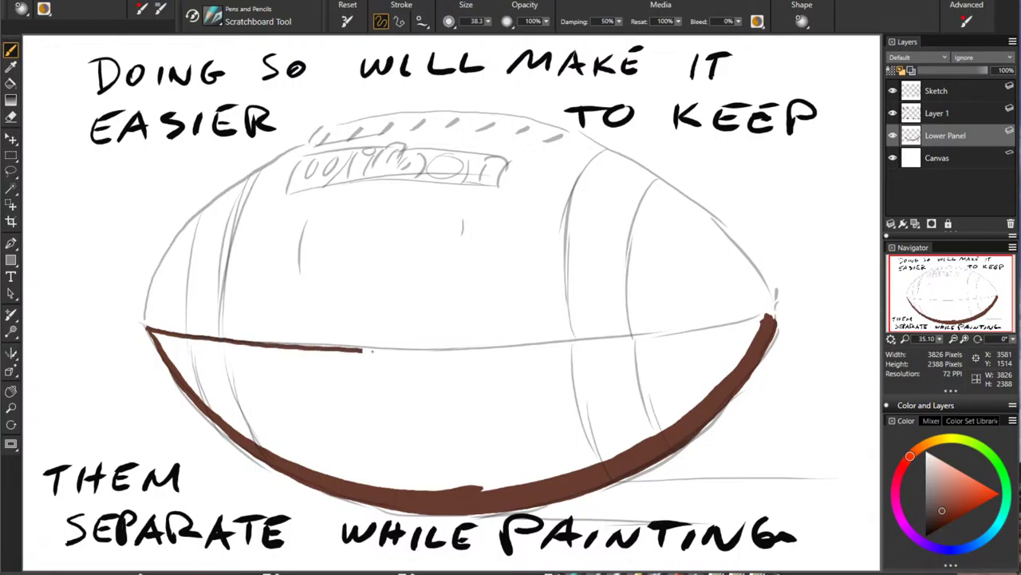
Step: Trace the football's center seam in brown and fill the area just beneath it with long curved strokes
{"action": "mouse_move", "coordinate": [364, 349]}
{"action": "left_mouse_down"}
{"action": "mouse_move", "coordinate": [509, 348]}
{"action": "mouse_move", "coordinate": [738, 325]}
{"action": "left_mouse_up"}
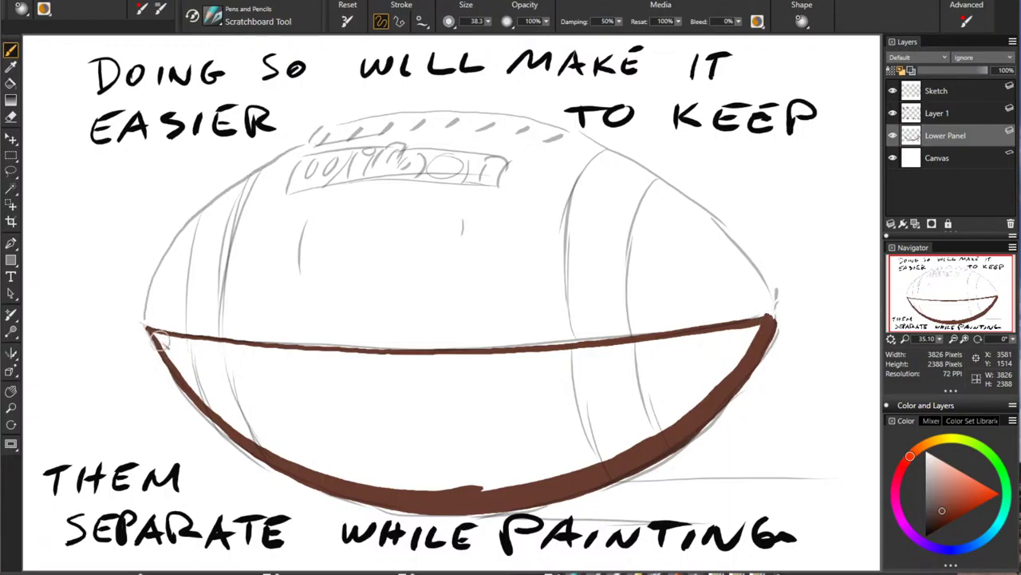
{"action": "mouse_move", "coordinate": [166, 343]}
{"action": "left_mouse_down"}
{"action": "mouse_move", "coordinate": [376, 375]}
{"action": "mouse_move", "coordinate": [548, 384]}
{"action": "left_mouse_up"}
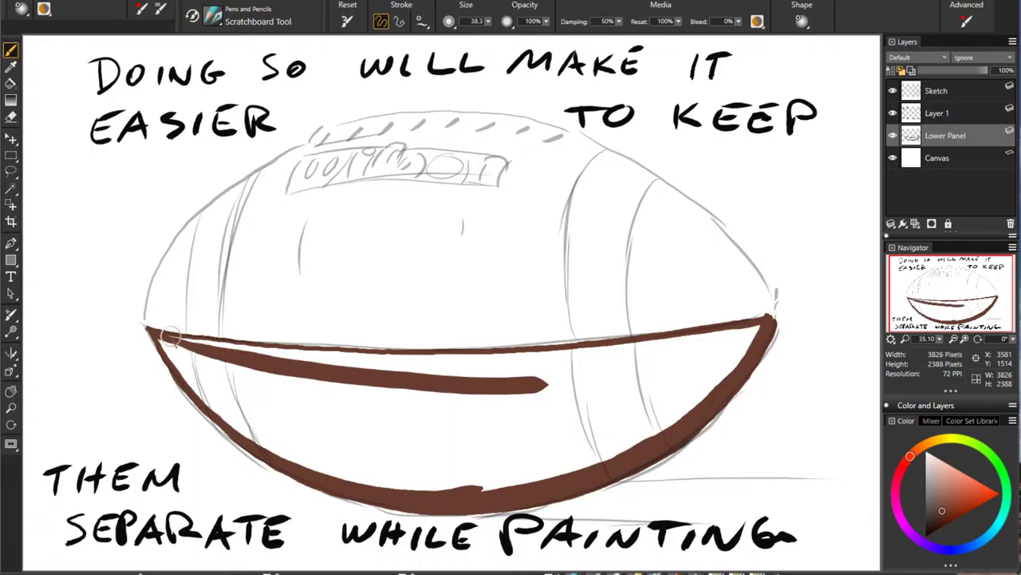
{"action": "mouse_move", "coordinate": [212, 341]}
{"action": "left_mouse_down"}
{"action": "mouse_move", "coordinate": [423, 360]}
{"action": "mouse_move", "coordinate": [669, 345]}
{"action": "left_mouse_up"}
{"action": "mouse_move", "coordinate": [279, 353]}
{"action": "left_mouse_down"}
{"action": "mouse_move", "coordinate": [419, 364]}
{"action": "mouse_move", "coordinate": [659, 359]}
{"action": "mouse_move", "coordinate": [475, 364]}
{"action": "left_mouse_up"}
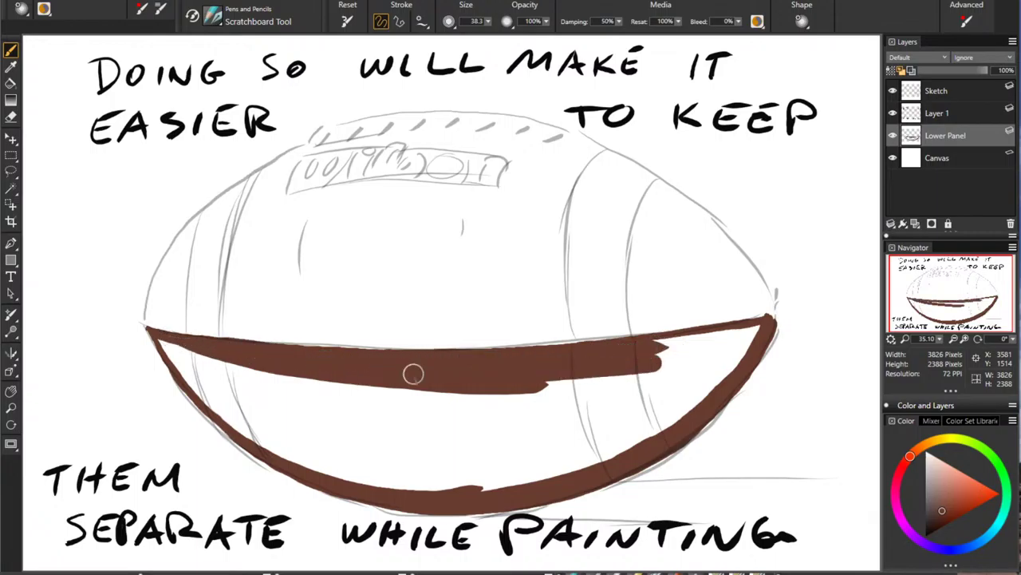
{"action": "mouse_move", "coordinate": [159, 341]}
{"action": "left_mouse_down"}
{"action": "mouse_move", "coordinate": [176, 357]}
{"action": "mouse_move", "coordinate": [494, 430]}
{"action": "left_mouse_up"}
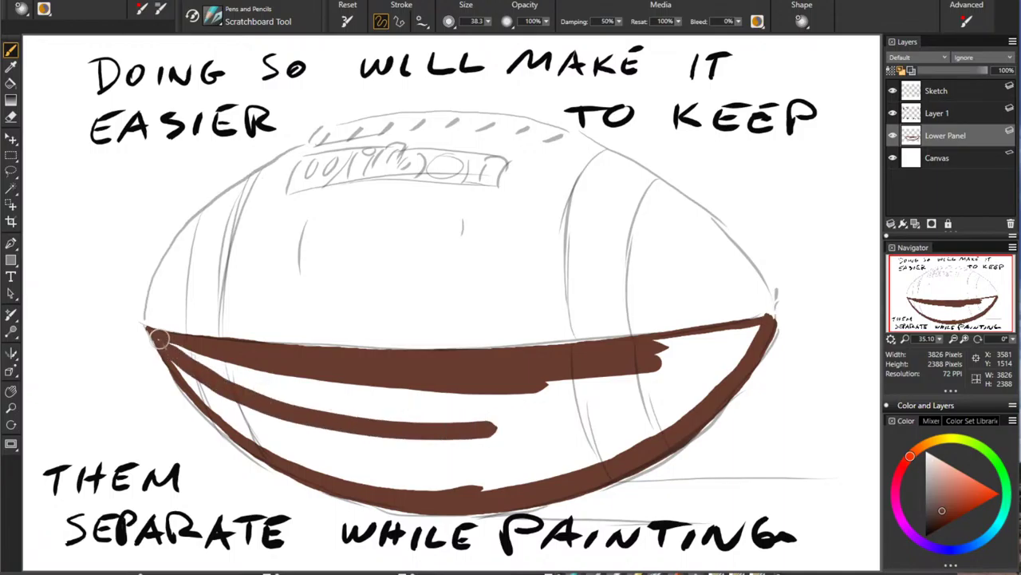
{"action": "left_click_drag", "start_coordinate": [178, 350], "coordinate": [543, 397]}
{"action": "left_click_drag", "start_coordinate": [202, 367], "coordinate": [490, 420]}
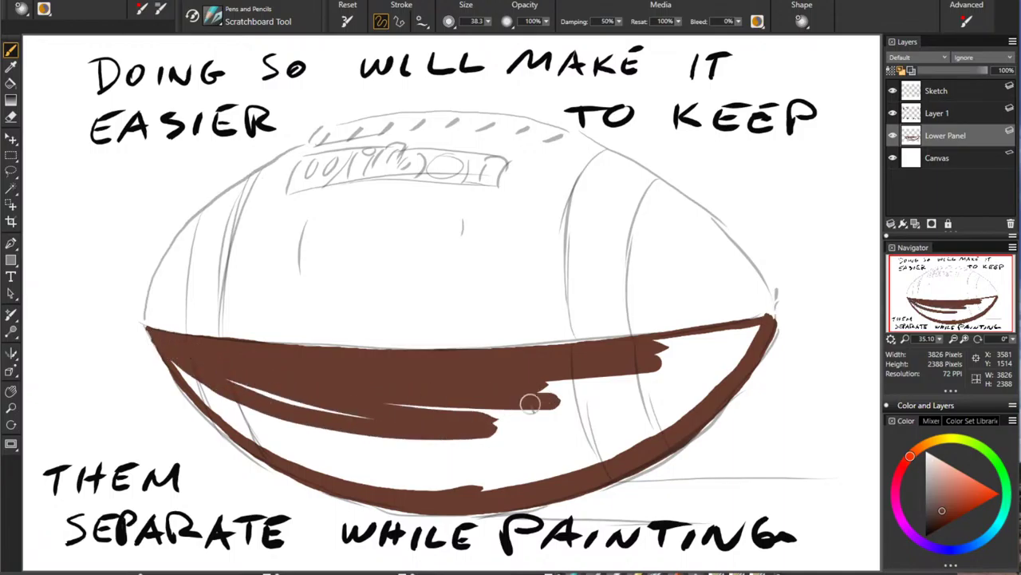
Step: Fill the middle of the lower panel down to its bottom edge, enlarging the brush to 85.4
{"action": "left_click_drag", "start_coordinate": [561, 403], "coordinate": [556, 418]}
{"action": "left_click_drag", "start_coordinate": [643, 382], "coordinate": [403, 416]}
{"action": "mouse_move", "coordinate": [632, 399]}
{"action": "left_mouse_down"}
{"action": "mouse_move", "coordinate": [369, 465]}
{"action": "mouse_move", "coordinate": [491, 431]}
{"action": "left_mouse_up"}
{"action": "mouse_move", "coordinate": [413, 454]}
{"action": "left_mouse_down"}
{"action": "mouse_move", "coordinate": [623, 432]}
{"action": "mouse_move", "coordinate": [467, 469]}
{"action": "left_mouse_up"}
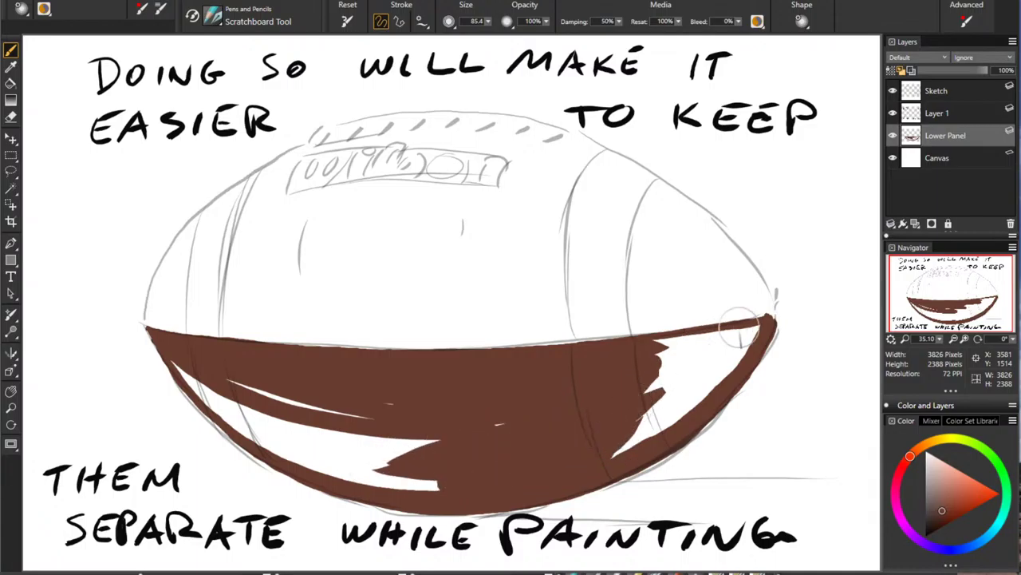
Step: Fill the remaining white gaps at the right and left ends of the lower panel with solid brown
{"action": "mouse_move", "coordinate": [741, 328]}
{"action": "left_mouse_down"}
{"action": "mouse_move", "coordinate": [760, 327]}
{"action": "mouse_move", "coordinate": [675, 347]}
{"action": "left_mouse_up"}
{"action": "left_click_drag", "start_coordinate": [754, 339], "coordinate": [589, 437]}
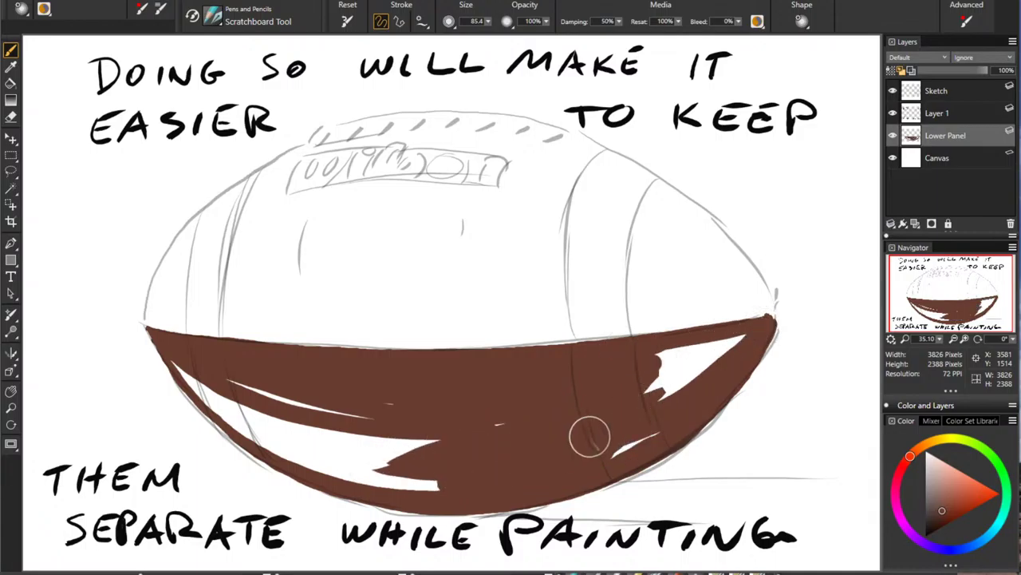
{"action": "left_click_drag", "start_coordinate": [659, 436], "coordinate": [611, 450]}
{"action": "mouse_move", "coordinate": [739, 343]}
{"action": "left_mouse_down"}
{"action": "mouse_move", "coordinate": [657, 388]}
{"action": "mouse_move", "coordinate": [669, 353]}
{"action": "left_mouse_up"}
{"action": "mouse_move", "coordinate": [175, 365]}
{"action": "left_mouse_down"}
{"action": "mouse_move", "coordinate": [275, 434]}
{"action": "mouse_move", "coordinate": [439, 463]}
{"action": "left_mouse_up"}
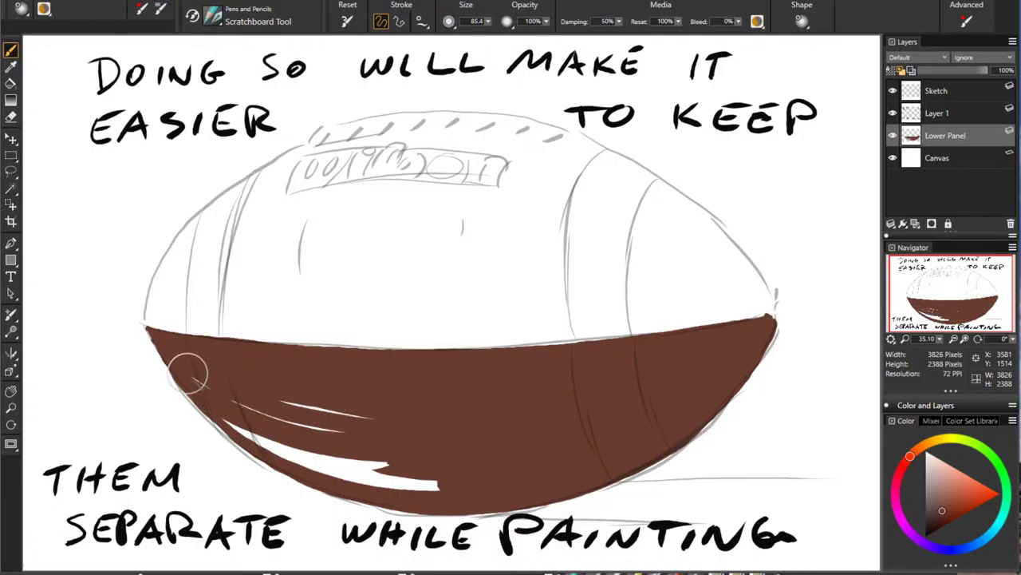
{"action": "mouse_move", "coordinate": [214, 412]}
{"action": "left_mouse_down"}
{"action": "mouse_move", "coordinate": [269, 438]}
{"action": "mouse_move", "coordinate": [363, 454]}
{"action": "left_mouse_up"}
{"action": "left_click_drag", "start_coordinate": [275, 457], "coordinate": [463, 479]}
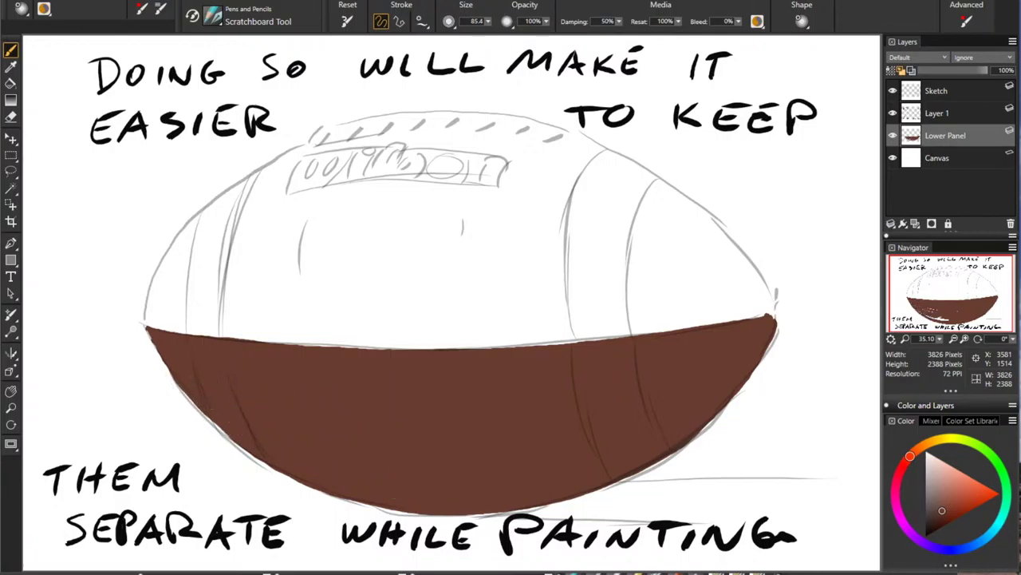
Step: Delete the Layer 1 containing the handwritten notes and add a blank layer above Lower Panel
{"action": "left_click", "coordinate": [952, 114]}
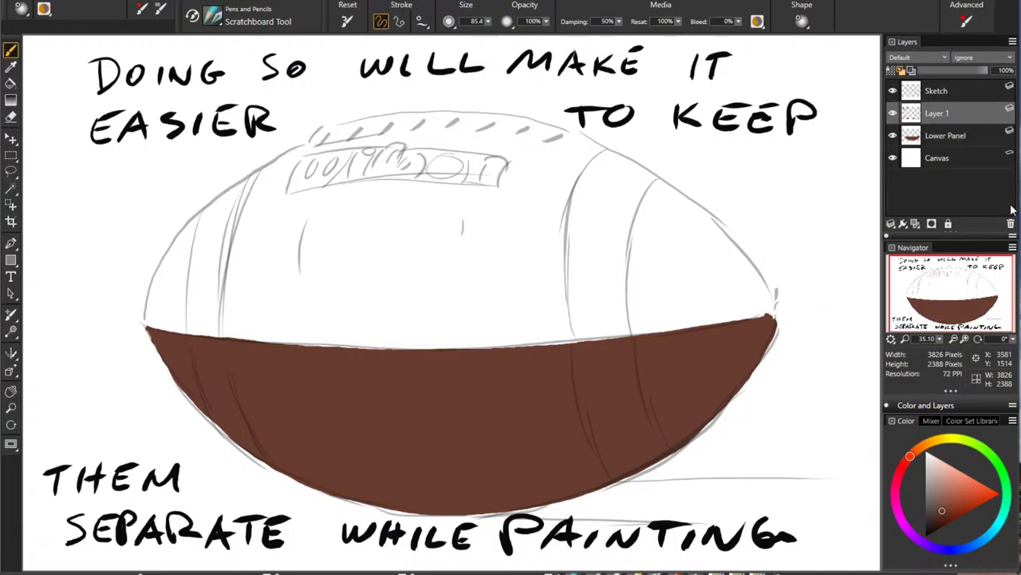
{"action": "left_click", "coordinate": [1012, 224]}
{"action": "left_click", "coordinate": [916, 224]}
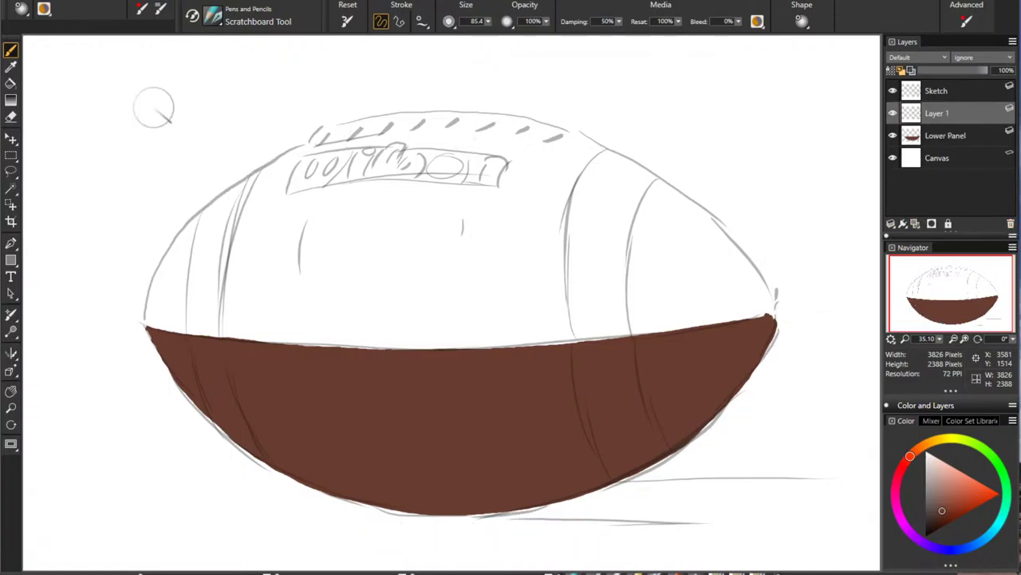
Step: Handwrite "MAKE SURE" in brown on the new layer, in the upper left area of the canvas
{"action": "mouse_move", "coordinate": [53, 84]}
{"action": "left_mouse_down"}
{"action": "mouse_move", "coordinate": [61, 65]}
{"action": "mouse_move", "coordinate": [86, 83]}
{"action": "left_mouse_up"}
{"action": "mouse_move", "coordinate": [97, 53]}
{"action": "left_mouse_down"}
{"action": "mouse_move", "coordinate": [96, 77]}
{"action": "mouse_move", "coordinate": [112, 84]}
{"action": "mouse_move", "coordinate": [109, 70]}
{"action": "mouse_move", "coordinate": [142, 51]}
{"action": "mouse_move", "coordinate": [169, 78]}
{"action": "left_mouse_up"}
{"action": "mouse_move", "coordinate": [236, 56]}
{"action": "left_mouse_down"}
{"action": "mouse_move", "coordinate": [212, 77]}
{"action": "mouse_move", "coordinate": [259, 58]}
{"action": "mouse_move", "coordinate": [268, 78]}
{"action": "left_mouse_up"}
{"action": "left_click_drag", "start_coordinate": [270, 54], "coordinate": [286, 76]}
{"action": "mouse_move", "coordinate": [314, 52]}
{"action": "left_mouse_down"}
{"action": "mouse_move", "coordinate": [302, 70]}
{"action": "mouse_move", "coordinate": [316, 75]}
{"action": "left_mouse_up"}
{"action": "left_click_drag", "start_coordinate": [301, 65], "coordinate": [314, 64]}
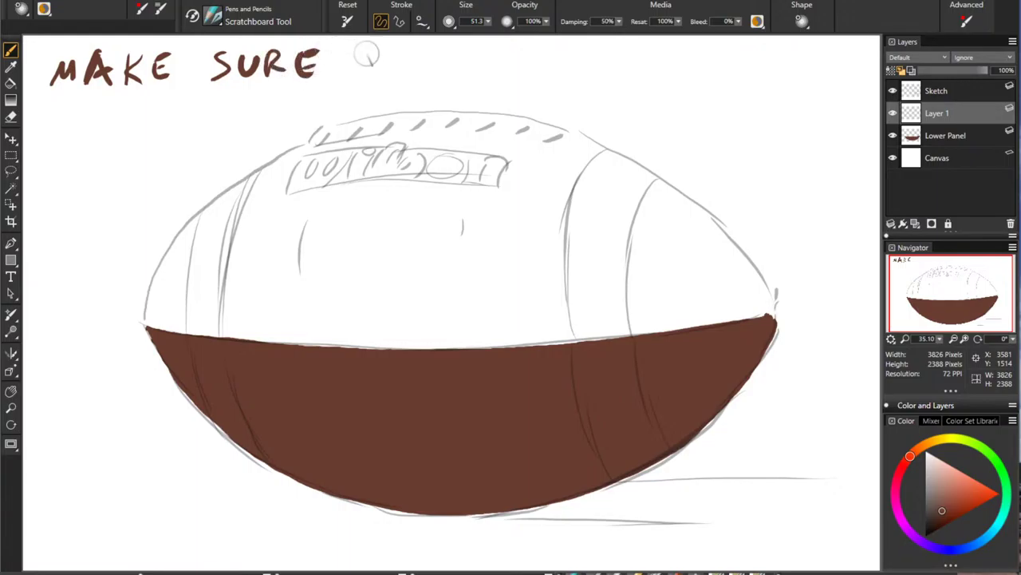
Step: Continue the note on the same line with THE "BLOCK-IN", keeping quotation marks around the term
{"action": "mouse_move", "coordinate": [380, 53]}
{"action": "left_mouse_down"}
{"action": "mouse_move", "coordinate": [379, 74]}
{"action": "mouse_move", "coordinate": [399, 49]}
{"action": "left_mouse_up"}
{"action": "mouse_move", "coordinate": [408, 50]}
{"action": "left_mouse_down"}
{"action": "mouse_move", "coordinate": [409, 75]}
{"action": "mouse_move", "coordinate": [431, 63]}
{"action": "left_mouse_up"}
{"action": "mouse_move", "coordinate": [430, 49]}
{"action": "left_mouse_down"}
{"action": "mouse_move", "coordinate": [431, 75]}
{"action": "mouse_move", "coordinate": [451, 62]}
{"action": "left_mouse_up"}
{"action": "left_click_drag", "start_coordinate": [438, 75], "coordinate": [455, 75]}
{"action": "left_click_drag", "start_coordinate": [490, 47], "coordinate": [490, 53]}
{"action": "mouse_move", "coordinate": [497, 48]}
{"action": "left_mouse_down"}
{"action": "mouse_move", "coordinate": [514, 72]}
{"action": "mouse_move", "coordinate": [528, 49]}
{"action": "mouse_move", "coordinate": [525, 69]}
{"action": "mouse_move", "coordinate": [557, 72]}
{"action": "left_mouse_up"}
{"action": "left_click_drag", "start_coordinate": [576, 48], "coordinate": [619, 73]}
{"action": "mouse_move", "coordinate": [641, 47]}
{"action": "left_mouse_down"}
{"action": "mouse_move", "coordinate": [620, 74]}
{"action": "mouse_move", "coordinate": [697, 55]}
{"action": "mouse_move", "coordinate": [667, 66]}
{"action": "left_mouse_up"}
{"action": "mouse_move", "coordinate": [684, 55]}
{"action": "left_mouse_down"}
{"action": "mouse_move", "coordinate": [683, 73]}
{"action": "mouse_move", "coordinate": [699, 55]}
{"action": "mouse_move", "coordinate": [746, 54]}
{"action": "left_mouse_up"}
{"action": "left_click_drag", "start_coordinate": [754, 46], "coordinate": [752, 54]}
Step: Handwrite "COLOR IS" on a second line beneath "MAKE SURE"
{"action": "left_click_drag", "start_coordinate": [83, 104], "coordinate": [90, 134]}
{"action": "mouse_move", "coordinate": [125, 108]}
{"action": "left_mouse_down"}
{"action": "mouse_move", "coordinate": [102, 126]}
{"action": "mouse_move", "coordinate": [124, 112]}
{"action": "mouse_move", "coordinate": [153, 129]}
{"action": "left_mouse_up"}
{"action": "mouse_move", "coordinate": [180, 107]}
{"action": "left_mouse_down"}
{"action": "mouse_move", "coordinate": [160, 120]}
{"action": "mouse_move", "coordinate": [182, 108]}
{"action": "left_mouse_up"}
{"action": "mouse_move", "coordinate": [189, 102]}
{"action": "left_mouse_down"}
{"action": "mouse_move", "coordinate": [188, 124]}
{"action": "mouse_move", "coordinate": [208, 126]}
{"action": "left_mouse_up"}
{"action": "mouse_move", "coordinate": [257, 102]}
{"action": "left_mouse_down"}
{"action": "mouse_move", "coordinate": [257, 120]}
{"action": "mouse_move", "coordinate": [272, 117]}
{"action": "left_mouse_up"}
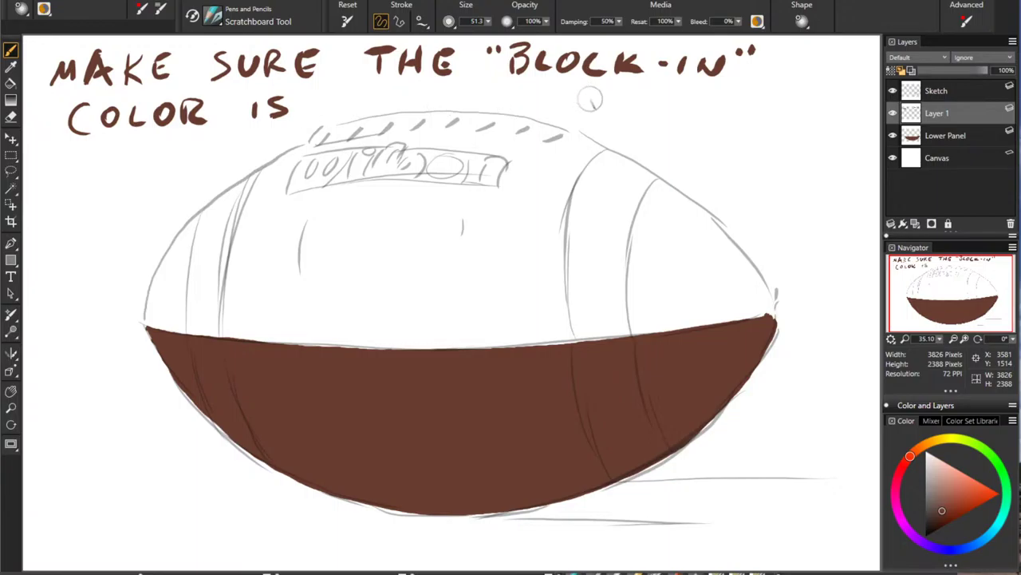
Step: Handwrite "LIGHTER" at the right end of the second line and "THAN" on a third line beneath "COLOR"
{"action": "mouse_move", "coordinate": [586, 97]}
{"action": "left_mouse_down"}
{"action": "mouse_move", "coordinate": [605, 117]}
{"action": "mouse_move", "coordinate": [631, 117]}
{"action": "left_mouse_up"}
{"action": "mouse_move", "coordinate": [653, 117]}
{"action": "left_mouse_down"}
{"action": "mouse_move", "coordinate": [663, 102]}
{"action": "mouse_move", "coordinate": [702, 121]}
{"action": "mouse_move", "coordinate": [706, 110]}
{"action": "left_mouse_up"}
{"action": "mouse_move", "coordinate": [726, 102]}
{"action": "left_mouse_down"}
{"action": "mouse_move", "coordinate": [728, 120]}
{"action": "mouse_move", "coordinate": [754, 123]}
{"action": "mouse_move", "coordinate": [776, 100]}
{"action": "left_mouse_up"}
{"action": "mouse_move", "coordinate": [790, 100]}
{"action": "left_mouse_down"}
{"action": "mouse_move", "coordinate": [790, 124]}
{"action": "mouse_move", "coordinate": [822, 124]}
{"action": "left_mouse_up"}
{"action": "left_click_drag", "start_coordinate": [57, 159], "coordinate": [57, 188]}
{"action": "left_click_drag", "start_coordinate": [45, 161], "coordinate": [79, 156]}
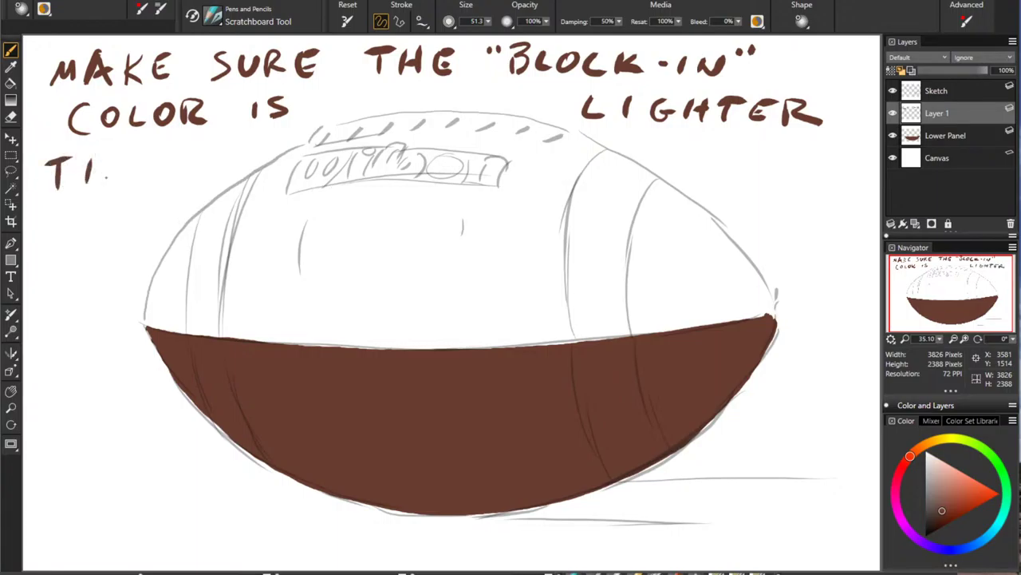
{"action": "mouse_move", "coordinate": [118, 187]}
{"action": "left_mouse_down"}
{"action": "mouse_move", "coordinate": [143, 185]}
{"action": "mouse_move", "coordinate": [138, 172]}
{"action": "left_mouse_up"}
{"action": "mouse_move", "coordinate": [155, 180]}
{"action": "left_mouse_down"}
{"action": "mouse_move", "coordinate": [156, 152]}
{"action": "mouse_move", "coordinate": [177, 181]}
{"action": "left_mouse_up"}
{"action": "left_click_drag", "start_coordinate": [179, 181], "coordinate": [192, 145]}
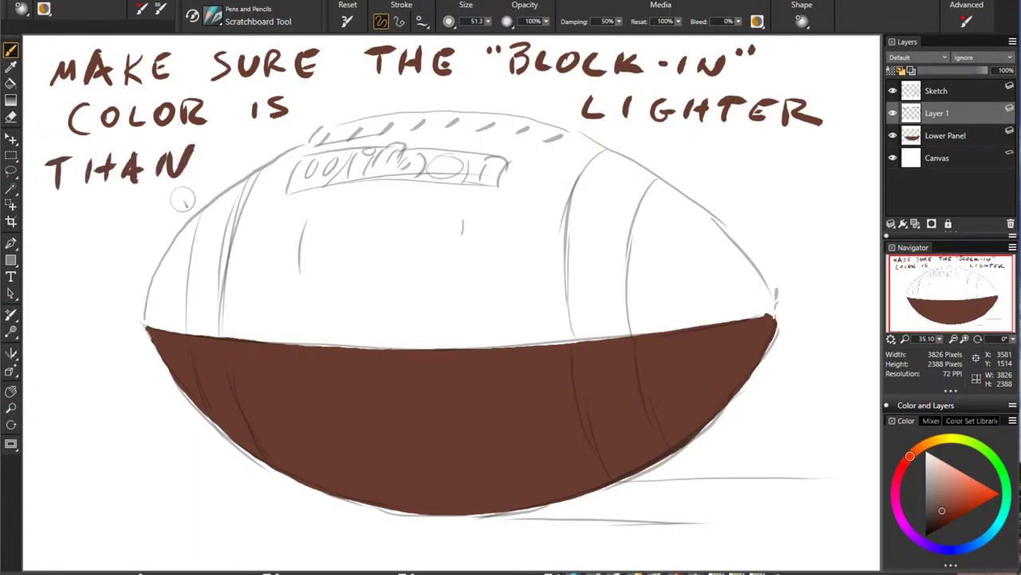
Step: Handwrite "SKETCH" at the right end of the note's third line
{"action": "left_click_drag", "start_coordinate": [701, 143], "coordinate": [685, 162]}
{"action": "left_click_drag", "start_coordinate": [739, 141], "coordinate": [741, 166]}
{"action": "mouse_move", "coordinate": [750, 142]}
{"action": "left_mouse_down"}
{"action": "mouse_move", "coordinate": [751, 167]}
{"action": "mouse_move", "coordinate": [811, 142]}
{"action": "left_mouse_up"}
{"action": "mouse_move", "coordinate": [796, 143]}
{"action": "left_mouse_down"}
{"action": "mouse_move", "coordinate": [796, 170]}
{"action": "mouse_move", "coordinate": [835, 167]}
{"action": "left_mouse_up"}
{"action": "mouse_move", "coordinate": [844, 145]}
{"action": "left_mouse_down"}
{"action": "mouse_move", "coordinate": [852, 159]}
{"action": "mouse_move", "coordinate": [863, 156]}
{"action": "left_mouse_up"}
{"action": "left_click_drag", "start_coordinate": [862, 145], "coordinate": [863, 166]}
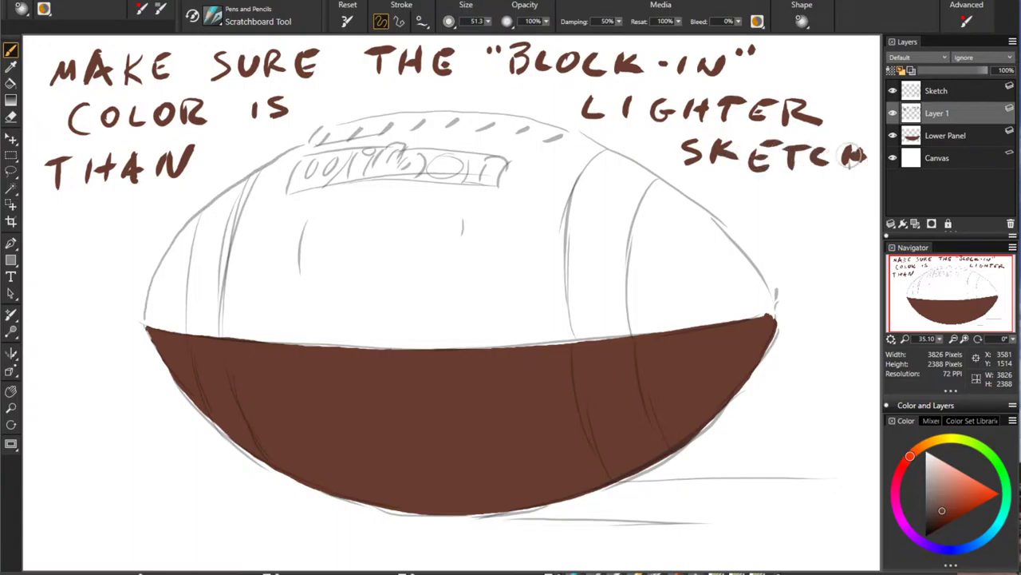
Step: Handwrite "COLOR," beneath "THAN" and "BUT" beneath "SKETCH" as the note's fourth line
{"action": "mouse_move", "coordinate": [62, 222]}
{"action": "left_mouse_down"}
{"action": "mouse_move", "coordinate": [64, 248]}
{"action": "mouse_move", "coordinate": [80, 215]}
{"action": "mouse_move", "coordinate": [135, 238]}
{"action": "mouse_move", "coordinate": [148, 213]}
{"action": "mouse_move", "coordinate": [162, 235]}
{"action": "left_mouse_up"}
{"action": "mouse_move", "coordinate": [163, 205]}
{"action": "left_mouse_down"}
{"action": "mouse_move", "coordinate": [195, 227]}
{"action": "mouse_move", "coordinate": [186, 228]}
{"action": "left_mouse_up"}
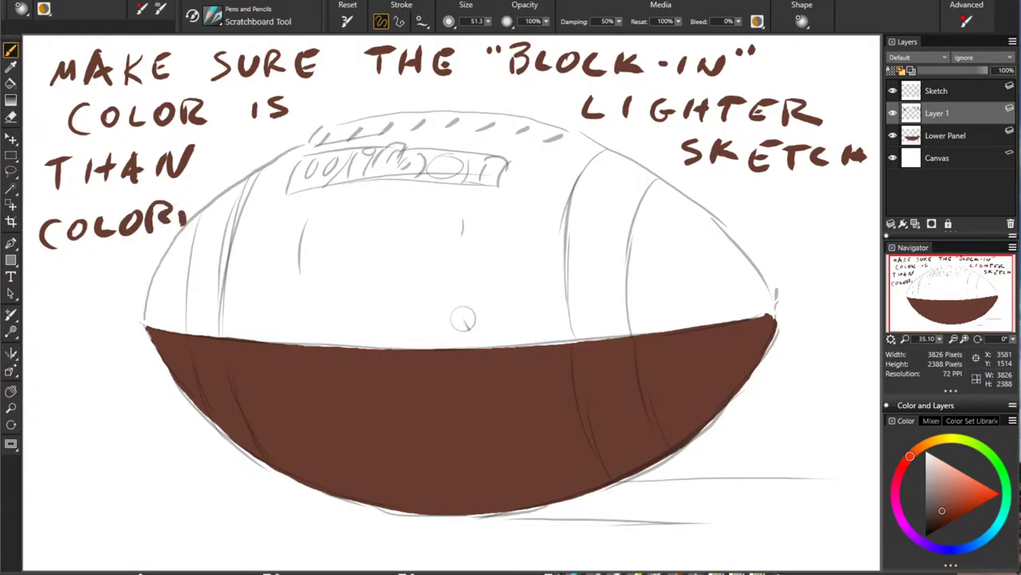
{"action": "mouse_move", "coordinate": [739, 194]}
{"action": "left_mouse_down"}
{"action": "mouse_move", "coordinate": [743, 217]}
{"action": "mouse_move", "coordinate": [847, 195]}
{"action": "left_mouse_up"}
{"action": "left_click_drag", "start_coordinate": [830, 198], "coordinate": [828, 218]}
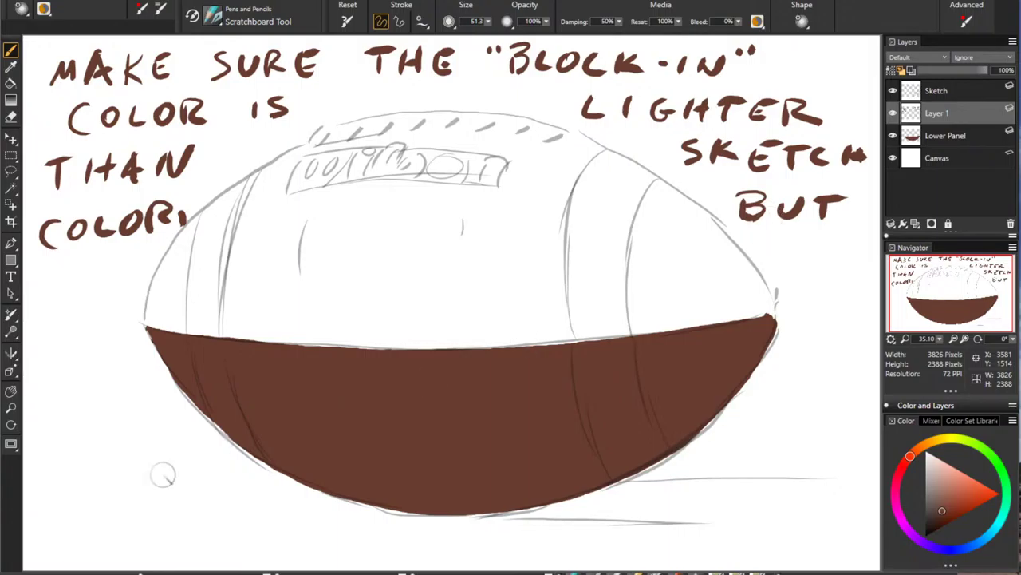
Step: Handwrite "FILL IN" with "AT 100%" beneath it in the lower left area of the canvas
{"action": "left_click_drag", "start_coordinate": [47, 446], "coordinate": [68, 445]}
{"action": "mouse_move", "coordinate": [50, 458]}
{"action": "left_mouse_down"}
{"action": "mouse_move", "coordinate": [91, 446]}
{"action": "mouse_move", "coordinate": [93, 461]}
{"action": "mouse_move", "coordinate": [227, 449]}
{"action": "left_mouse_up"}
{"action": "mouse_move", "coordinate": [40, 520]}
{"action": "left_mouse_down"}
{"action": "mouse_move", "coordinate": [67, 519]}
{"action": "mouse_move", "coordinate": [66, 506]}
{"action": "left_mouse_up"}
{"action": "mouse_move", "coordinate": [78, 497]}
{"action": "left_mouse_down"}
{"action": "mouse_move", "coordinate": [77, 519]}
{"action": "mouse_move", "coordinate": [96, 496]}
{"action": "mouse_move", "coordinate": [125, 530]}
{"action": "left_mouse_up"}
{"action": "mouse_move", "coordinate": [153, 508]}
{"action": "left_mouse_down"}
{"action": "mouse_move", "coordinate": [139, 519]}
{"action": "mouse_move", "coordinate": [153, 508]}
{"action": "left_mouse_up"}
{"action": "mouse_move", "coordinate": [181, 508]}
{"action": "left_mouse_down"}
{"action": "mouse_move", "coordinate": [167, 518]}
{"action": "mouse_move", "coordinate": [180, 507]}
{"action": "left_mouse_up"}
{"action": "mouse_move", "coordinate": [195, 496]}
{"action": "left_mouse_down"}
{"action": "mouse_move", "coordinate": [211, 544]}
{"action": "mouse_move", "coordinate": [239, 534]}
{"action": "left_mouse_up"}
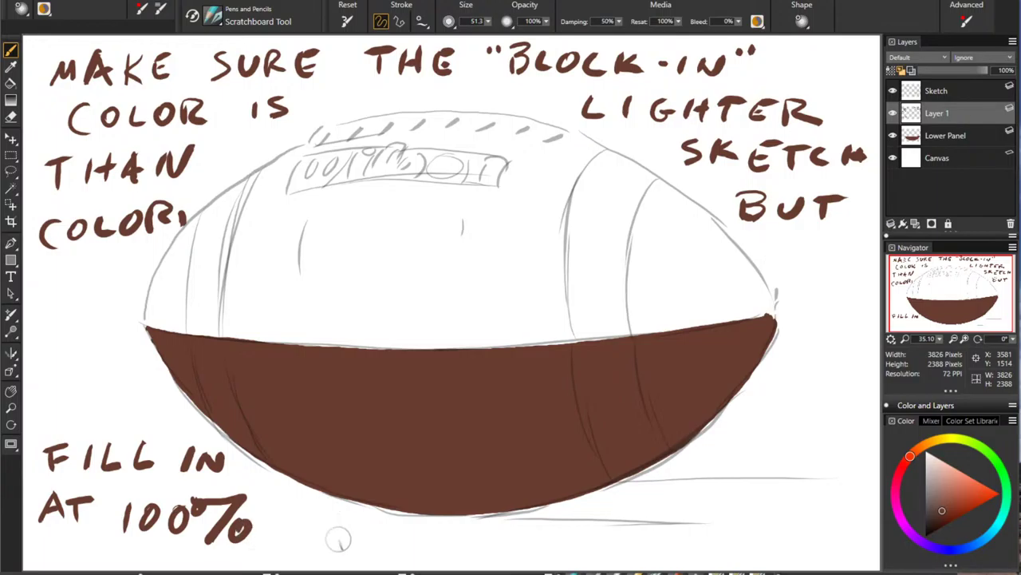
Step: Finish the note with "OPACITY" along the football's bottom edge, continuing the "AT 100%" line
{"action": "mouse_move", "coordinate": [326, 515]}
{"action": "left_mouse_down"}
{"action": "mouse_move", "coordinate": [338, 520]}
{"action": "mouse_move", "coordinate": [322, 511]}
{"action": "left_mouse_up"}
{"action": "mouse_move", "coordinate": [361, 513]}
{"action": "left_mouse_down"}
{"action": "mouse_move", "coordinate": [361, 551]}
{"action": "mouse_move", "coordinate": [364, 538]}
{"action": "mouse_move", "coordinate": [418, 551]}
{"action": "mouse_move", "coordinate": [428, 540]}
{"action": "left_mouse_up"}
{"action": "mouse_move", "coordinate": [462, 527]}
{"action": "left_mouse_down"}
{"action": "mouse_move", "coordinate": [442, 537]}
{"action": "mouse_move", "coordinate": [463, 549]}
{"action": "left_mouse_up"}
{"action": "mouse_move", "coordinate": [477, 530]}
{"action": "left_mouse_down"}
{"action": "mouse_move", "coordinate": [480, 550]}
{"action": "mouse_move", "coordinate": [530, 529]}
{"action": "left_mouse_up"}
{"action": "mouse_move", "coordinate": [537, 517]}
{"action": "left_mouse_down"}
{"action": "mouse_move", "coordinate": [554, 533]}
{"action": "mouse_move", "coordinate": [546, 556]}
{"action": "left_mouse_up"}
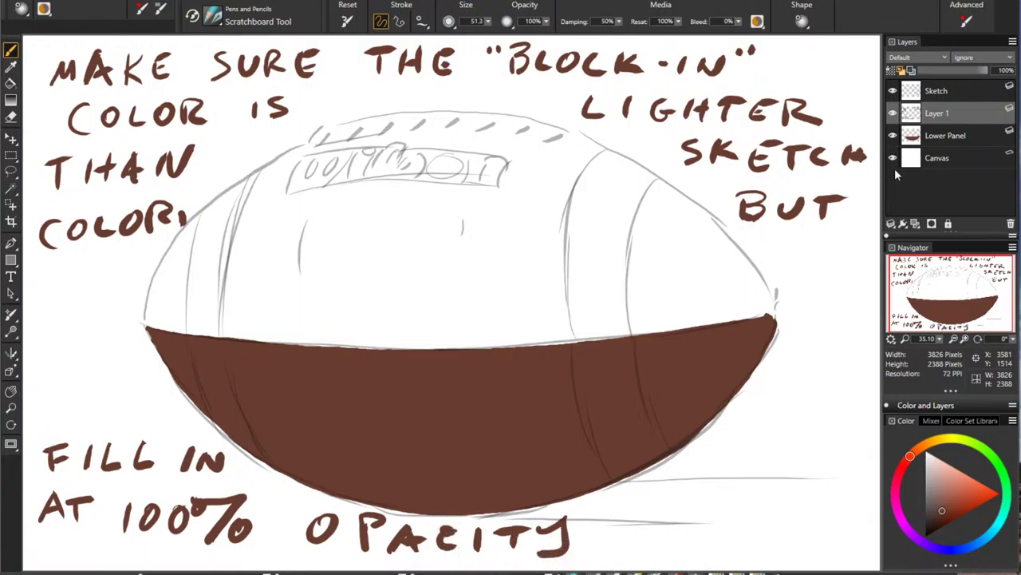
Step: Add a new layer above Lower Panel and name it "Upper Panel"
{"action": "left_click", "coordinate": [950, 138]}
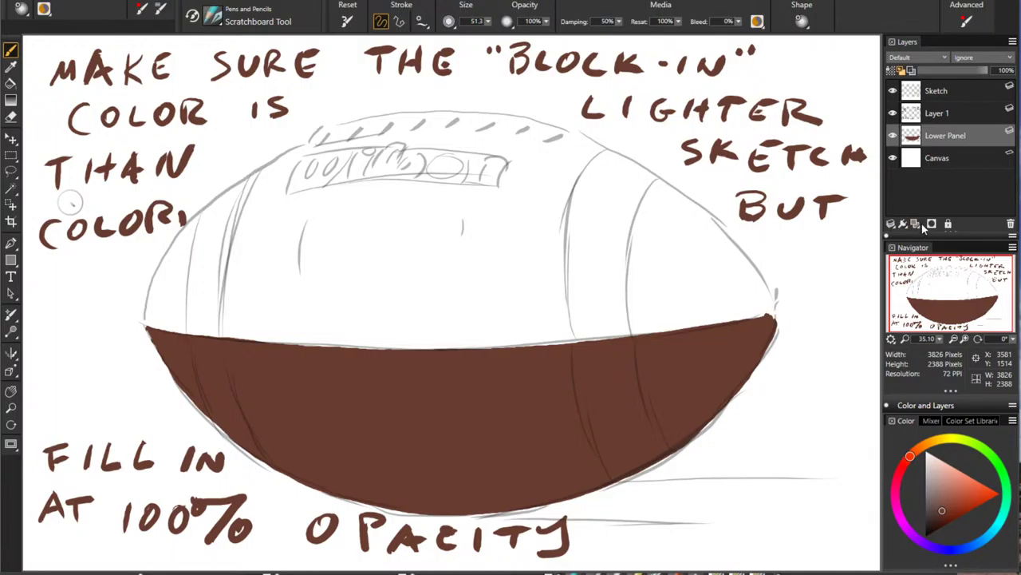
{"action": "left_click", "coordinate": [921, 225]}
{"action": "double_click", "coordinate": [938, 137]}
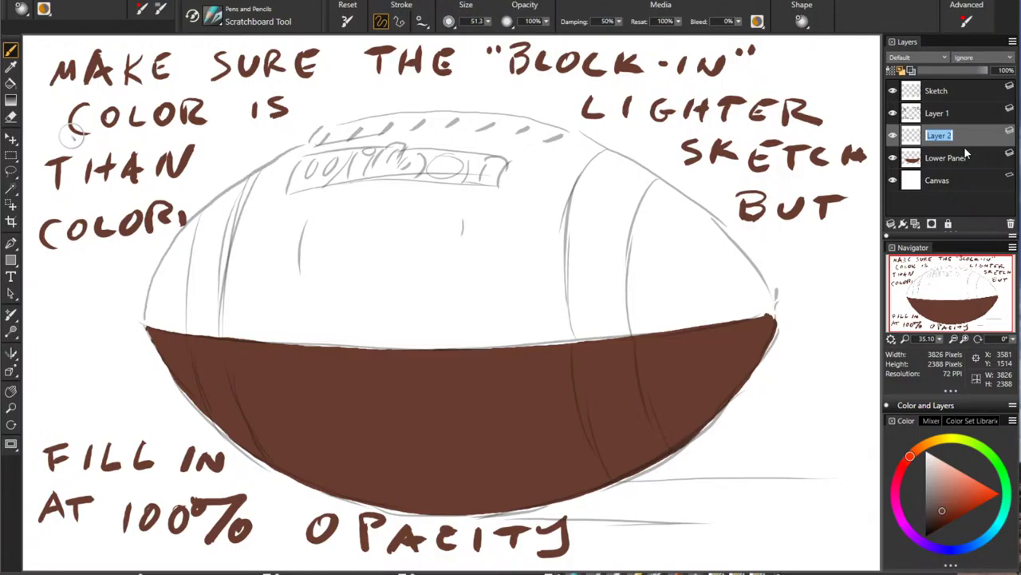
{"action": "type", "text": "Upper Panel"}
{"action": "key", "text": "Return"}
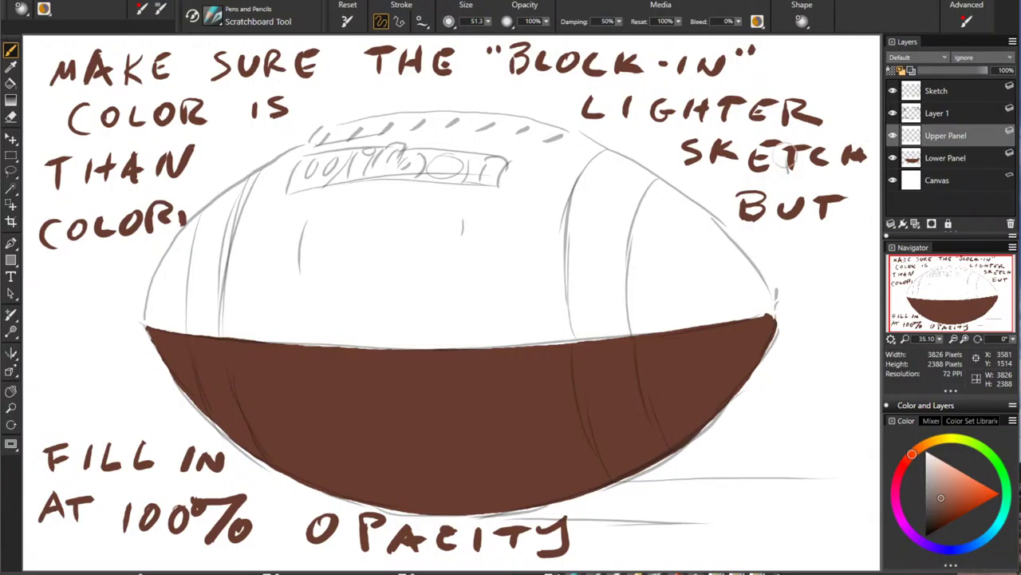
Step: Switch from brown to a light tan and block in the football's upper left outline, from the left tip to the laces
{"action": "left_click_drag", "start_coordinate": [309, 168], "coordinate": [183, 269]}
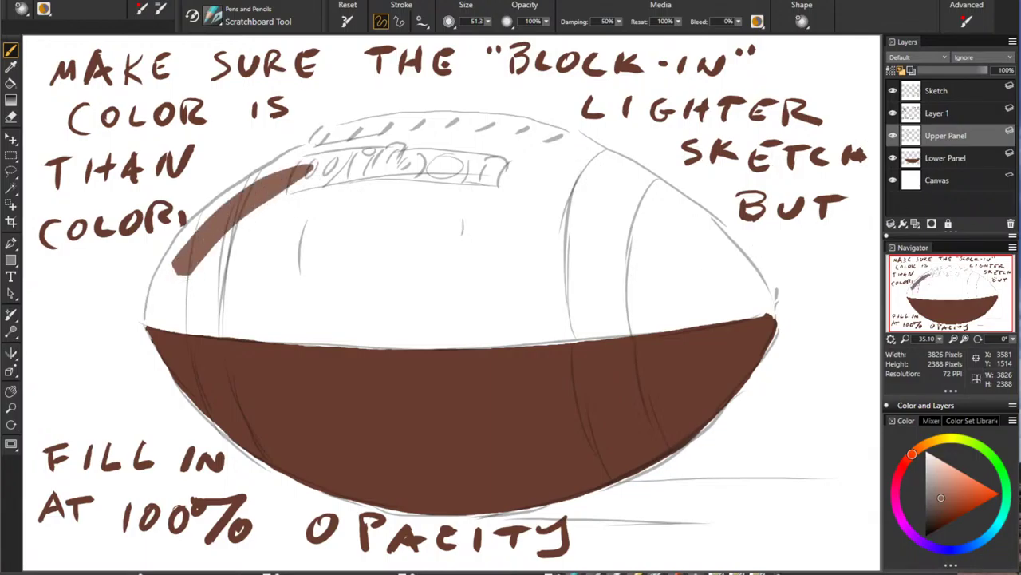
{"action": "left_click", "coordinate": [917, 450]}
{"action": "left_click", "coordinate": [937, 468]}
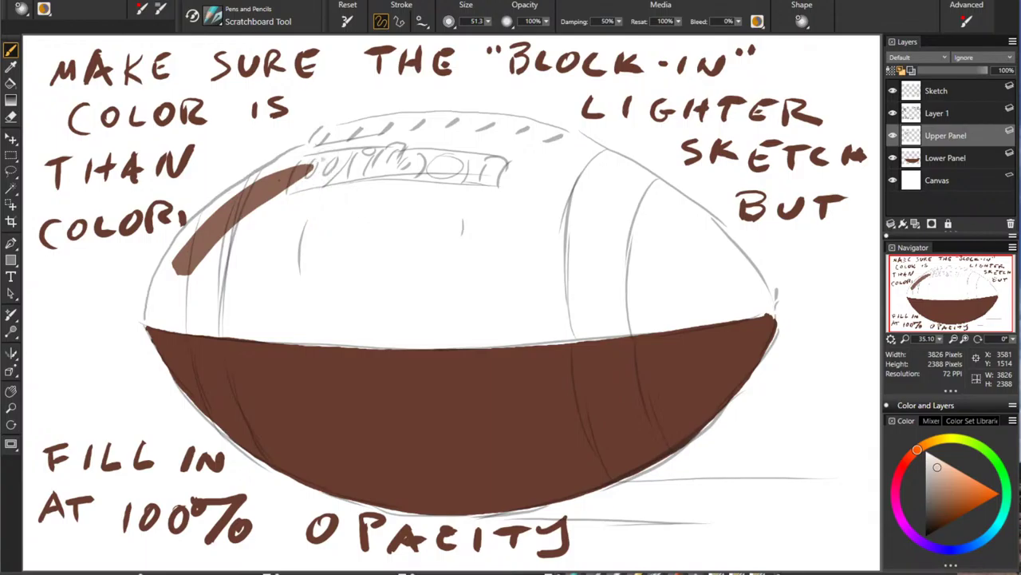
{"action": "mouse_move", "coordinate": [316, 165]}
{"action": "left_mouse_down"}
{"action": "mouse_move", "coordinate": [200, 257]}
{"action": "mouse_move", "coordinate": [211, 223]}
{"action": "left_mouse_up"}
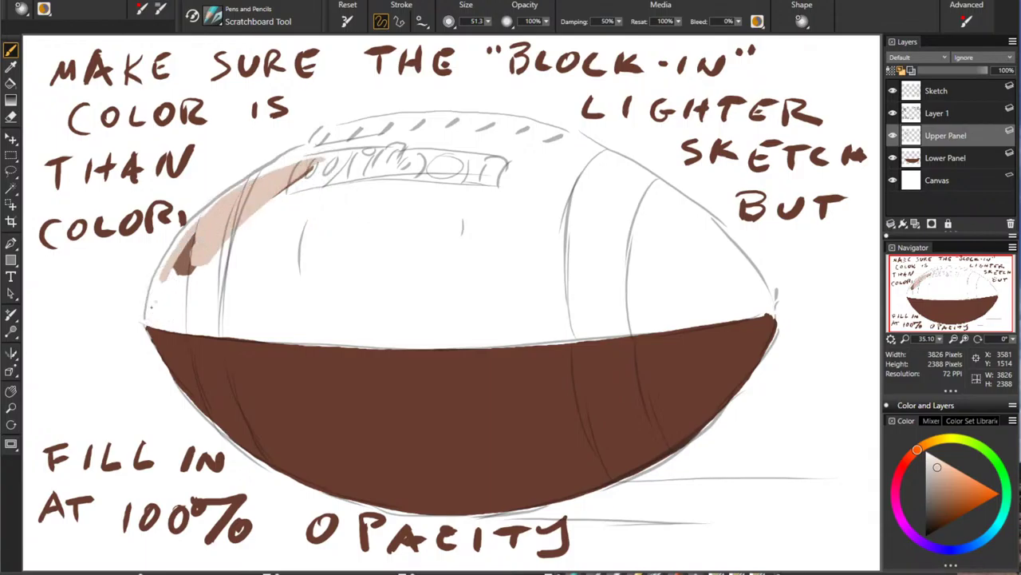
{"action": "left_click_drag", "start_coordinate": [149, 323], "coordinate": [159, 283]}
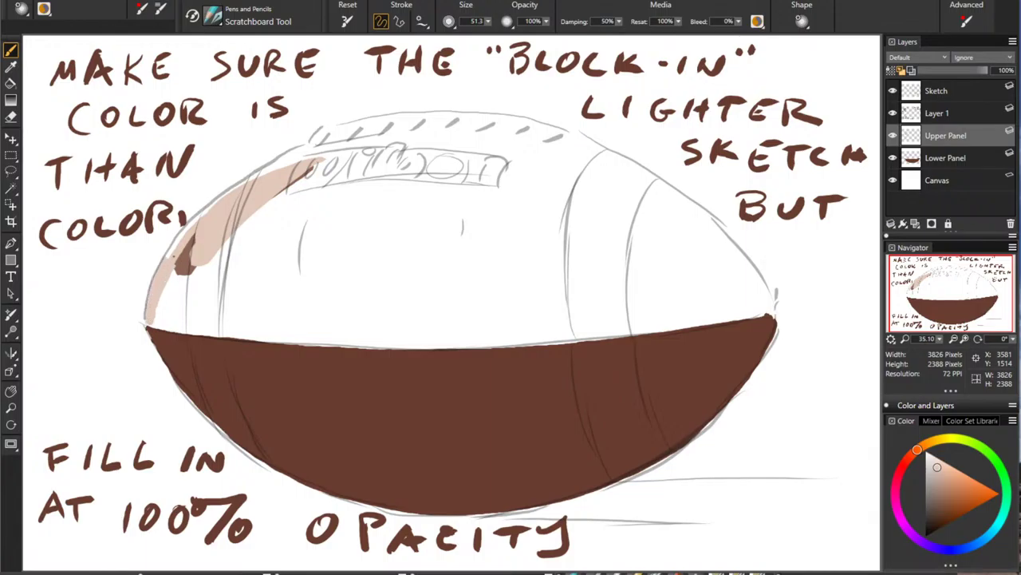
{"action": "mouse_move", "coordinate": [229, 192]}
{"action": "left_mouse_down"}
{"action": "mouse_move", "coordinate": [286, 162]}
{"action": "mouse_move", "coordinate": [377, 141]}
{"action": "left_mouse_up"}
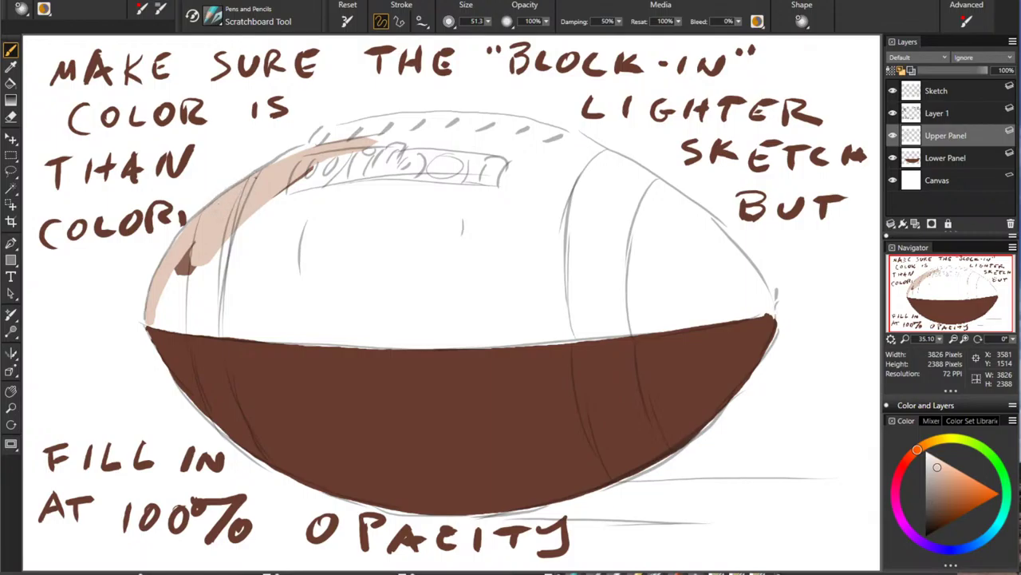
Step: Paint light tan over the lace area and along the upper right outline down to the football's right tip
{"action": "mouse_move", "coordinate": [340, 134]}
{"action": "left_mouse_down"}
{"action": "mouse_move", "coordinate": [484, 128]}
{"action": "mouse_move", "coordinate": [563, 137]}
{"action": "left_mouse_up"}
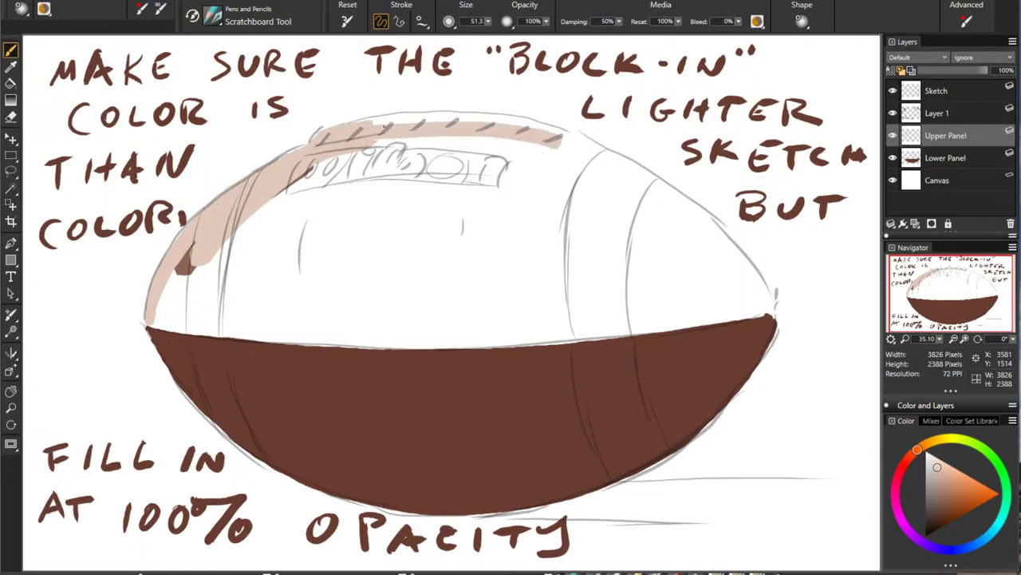
{"action": "mouse_move", "coordinate": [372, 123]}
{"action": "left_mouse_down"}
{"action": "mouse_move", "coordinate": [541, 126]}
{"action": "mouse_move", "coordinate": [580, 143]}
{"action": "left_mouse_up"}
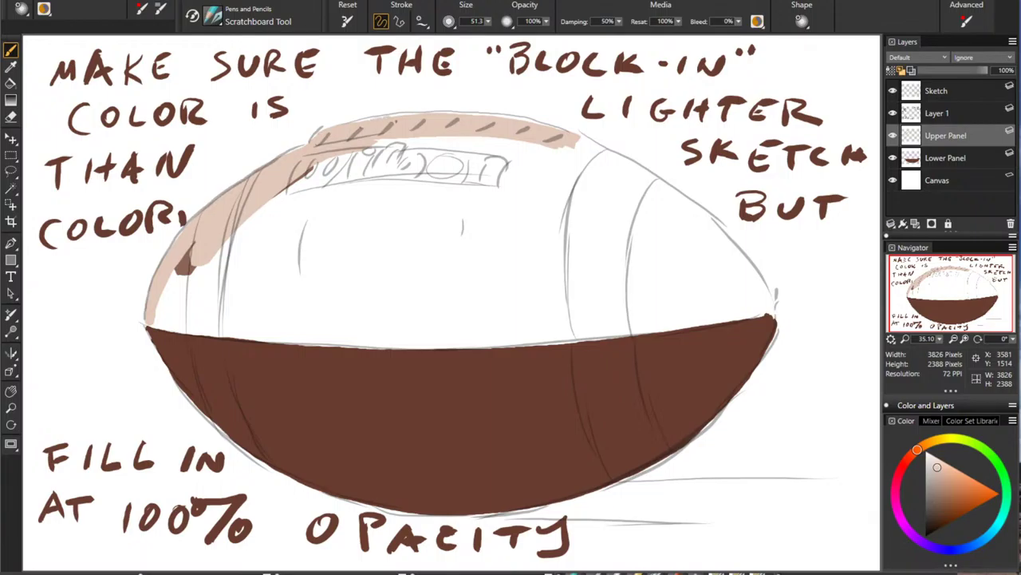
{"action": "left_click_drag", "start_coordinate": [580, 140], "coordinate": [583, 142]}
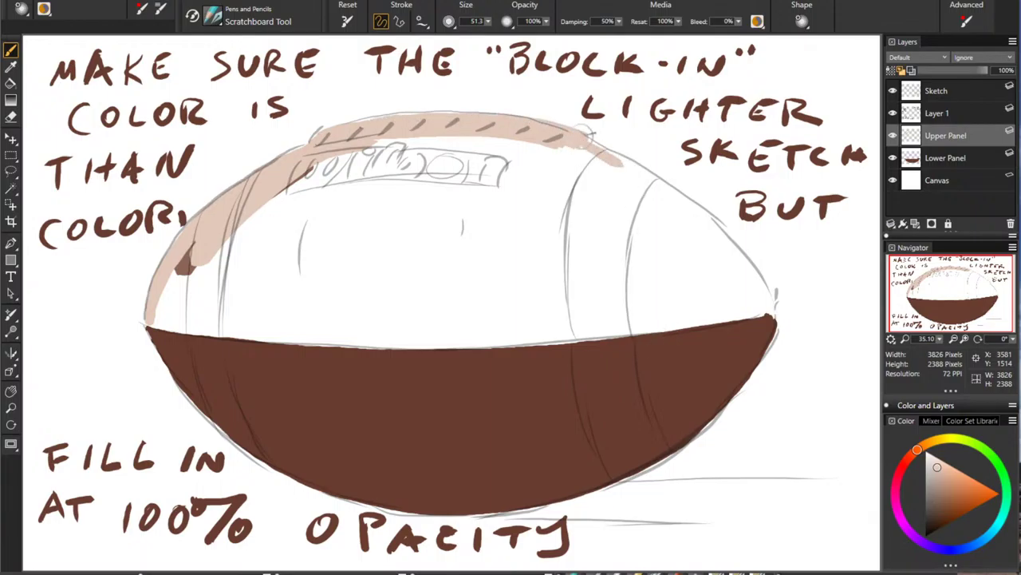
{"action": "mouse_move", "coordinate": [594, 145]}
{"action": "left_mouse_down"}
{"action": "mouse_move", "coordinate": [659, 181]}
{"action": "mouse_move", "coordinate": [752, 270]}
{"action": "left_mouse_up"}
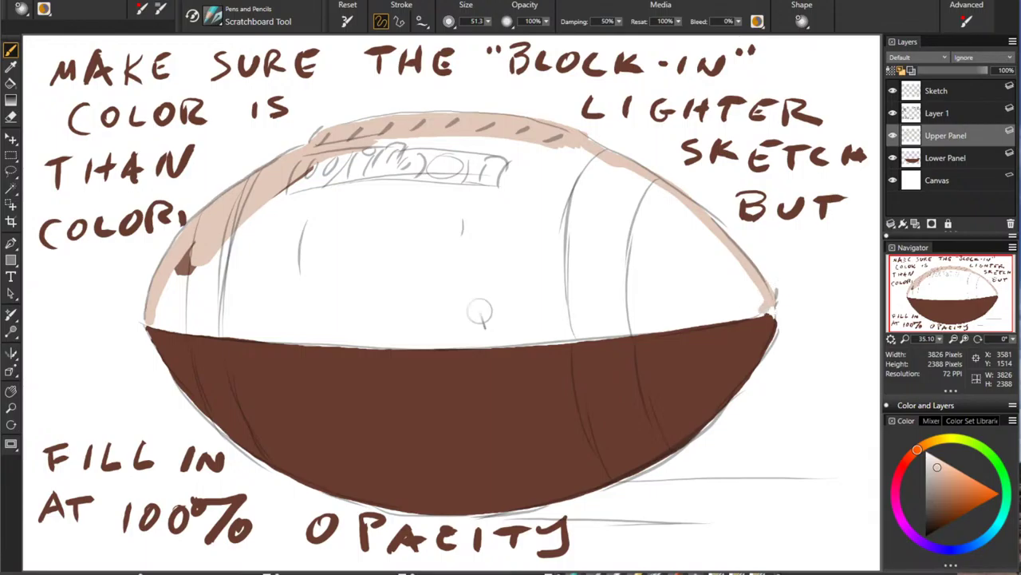
Step: Paint a light tan border along the upper side of the seam, from the left tip to the right tip
{"action": "mouse_move", "coordinate": [154, 321]}
{"action": "left_mouse_down"}
{"action": "mouse_move", "coordinate": [251, 321]}
{"action": "mouse_move", "coordinate": [157, 321]}
{"action": "mouse_move", "coordinate": [263, 335]}
{"action": "mouse_move", "coordinate": [169, 331]}
{"action": "left_mouse_up"}
{"action": "mouse_move", "coordinate": [260, 338]}
{"action": "left_mouse_down"}
{"action": "mouse_move", "coordinate": [464, 340]}
{"action": "mouse_move", "coordinate": [754, 301]}
{"action": "left_mouse_up"}
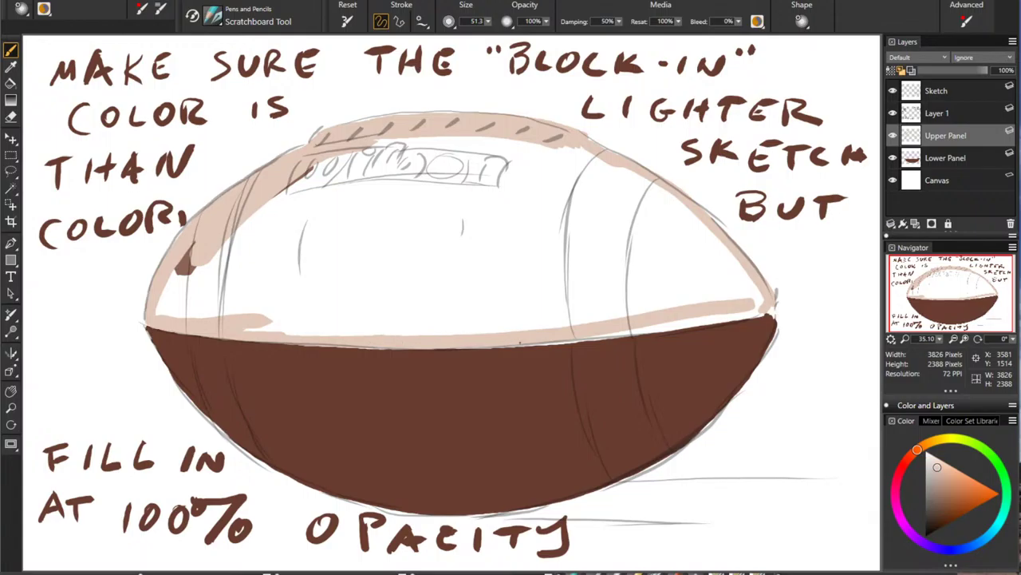
{"action": "left_click_drag", "start_coordinate": [582, 340], "coordinate": [769, 305]}
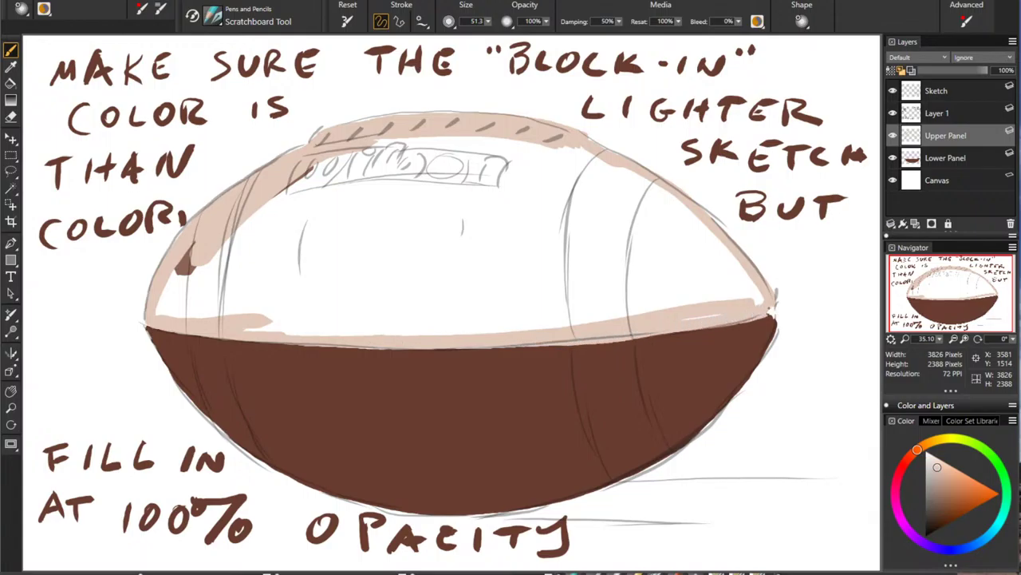
Step: Fill the remaining interior of the upper panel with solid light tan, closing all the white gaps
{"action": "mouse_move", "coordinate": [170, 299]}
{"action": "left_mouse_down"}
{"action": "mouse_move", "coordinate": [191, 245]}
{"action": "mouse_move", "coordinate": [168, 305]}
{"action": "mouse_move", "coordinate": [179, 302]}
{"action": "left_mouse_up"}
{"action": "mouse_move", "coordinate": [239, 227]}
{"action": "left_mouse_down"}
{"action": "mouse_move", "coordinate": [590, 192]}
{"action": "mouse_move", "coordinate": [287, 167]}
{"action": "mouse_move", "coordinate": [510, 138]}
{"action": "left_mouse_up"}
{"action": "mouse_move", "coordinate": [313, 205]}
{"action": "left_mouse_down"}
{"action": "mouse_move", "coordinate": [223, 277]}
{"action": "mouse_move", "coordinate": [192, 289]}
{"action": "mouse_move", "coordinate": [222, 301]}
{"action": "mouse_move", "coordinate": [461, 313]}
{"action": "mouse_move", "coordinate": [758, 297]}
{"action": "left_mouse_up"}
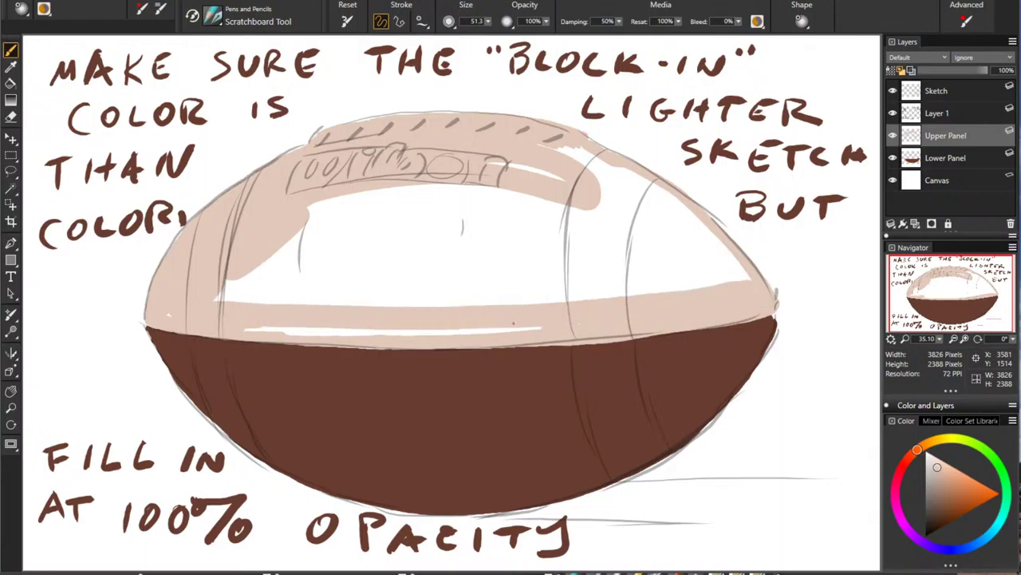
{"action": "mouse_move", "coordinate": [513, 323]}
{"action": "left_mouse_down"}
{"action": "mouse_move", "coordinate": [277, 323]}
{"action": "mouse_move", "coordinate": [520, 288]}
{"action": "mouse_move", "coordinate": [741, 281]}
{"action": "left_mouse_up"}
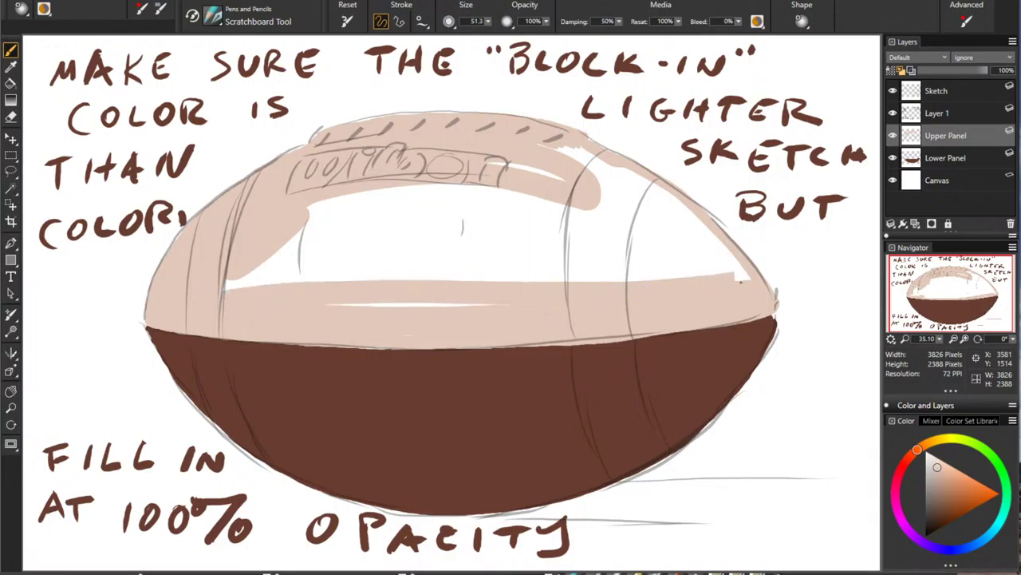
{"action": "mouse_move", "coordinate": [583, 153]}
{"action": "left_mouse_down"}
{"action": "mouse_move", "coordinate": [650, 190]}
{"action": "mouse_move", "coordinate": [732, 262]}
{"action": "mouse_move", "coordinate": [550, 174]}
{"action": "mouse_move", "coordinate": [713, 275]}
{"action": "mouse_move", "coordinate": [615, 264]}
{"action": "mouse_move", "coordinate": [356, 298]}
{"action": "mouse_move", "coordinate": [600, 285]}
{"action": "mouse_move", "coordinate": [335, 248]}
{"action": "mouse_move", "coordinate": [559, 219]}
{"action": "mouse_move", "coordinate": [351, 200]}
{"action": "mouse_move", "coordinate": [364, 193]}
{"action": "mouse_move", "coordinate": [245, 277]}
{"action": "left_mouse_up"}
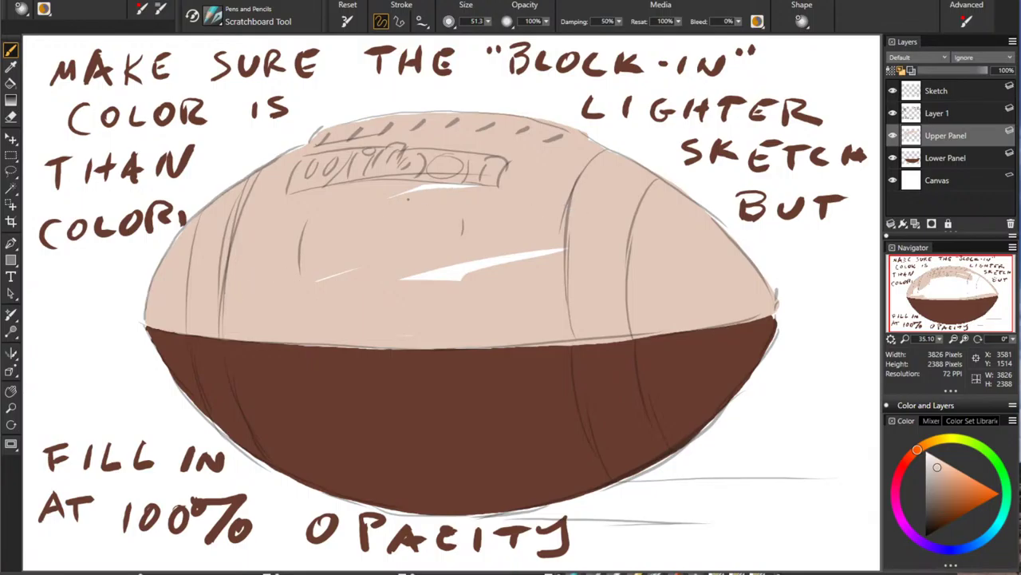
{"action": "left_click_drag", "start_coordinate": [407, 198], "coordinate": [363, 233]}
{"action": "mouse_move", "coordinate": [314, 274]}
{"action": "left_mouse_down"}
{"action": "mouse_move", "coordinate": [478, 263]}
{"action": "mouse_move", "coordinate": [460, 283]}
{"action": "left_mouse_up"}
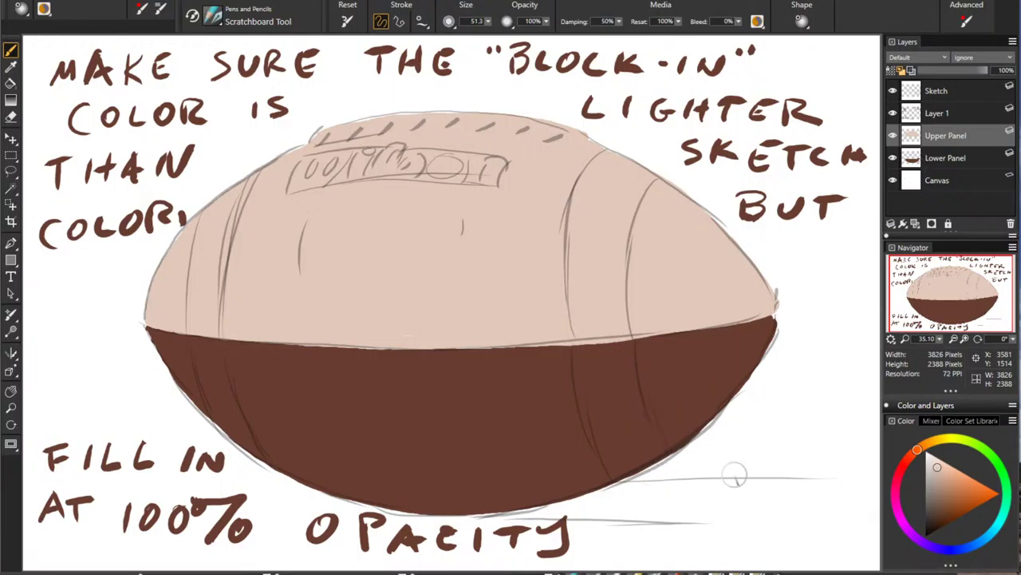
Step: Erase the light tan spilling below the seam on the Upper Panel layer with the Real Hard Eraser
{"action": "key", "text": "n"}
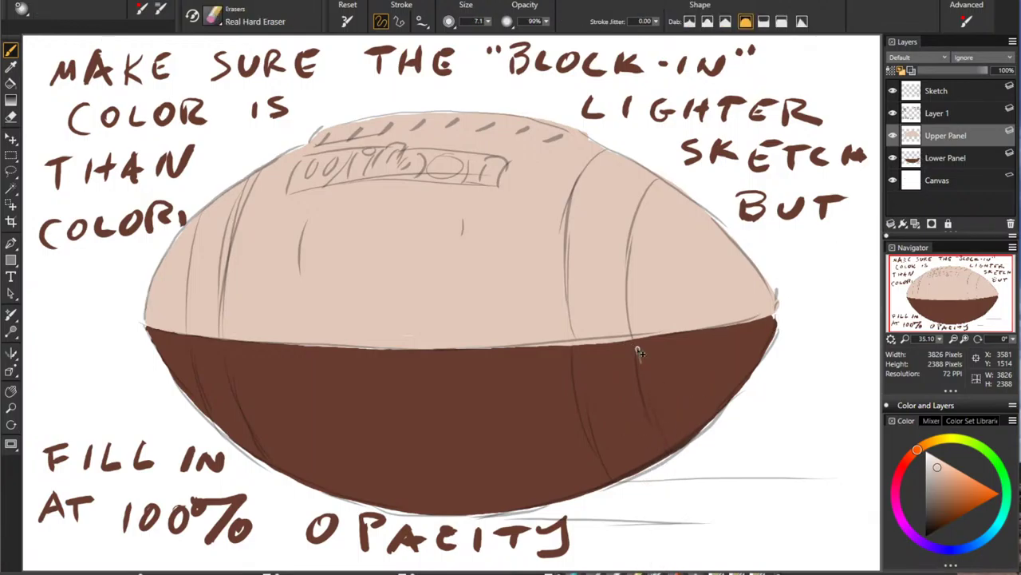
{"action": "left_click_drag", "start_coordinate": [641, 353], "coordinate": [634, 353]}
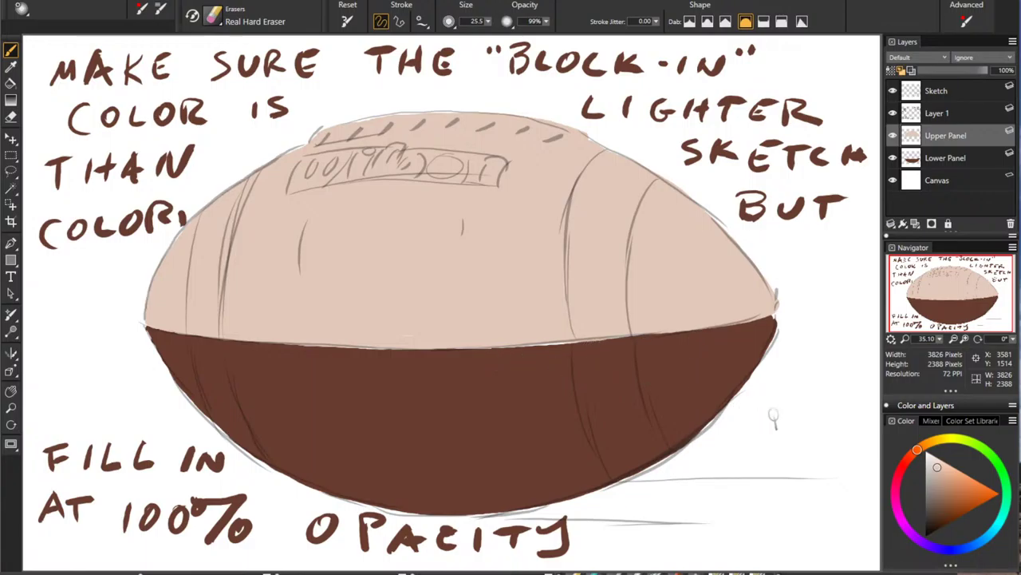
Step: Touch up the right part of the seam with sampled brown on the Lower Panel layer and sampled light tan on the Upper Panel layer
{"action": "left_click", "coordinate": [417, 57], "text": "alt"}
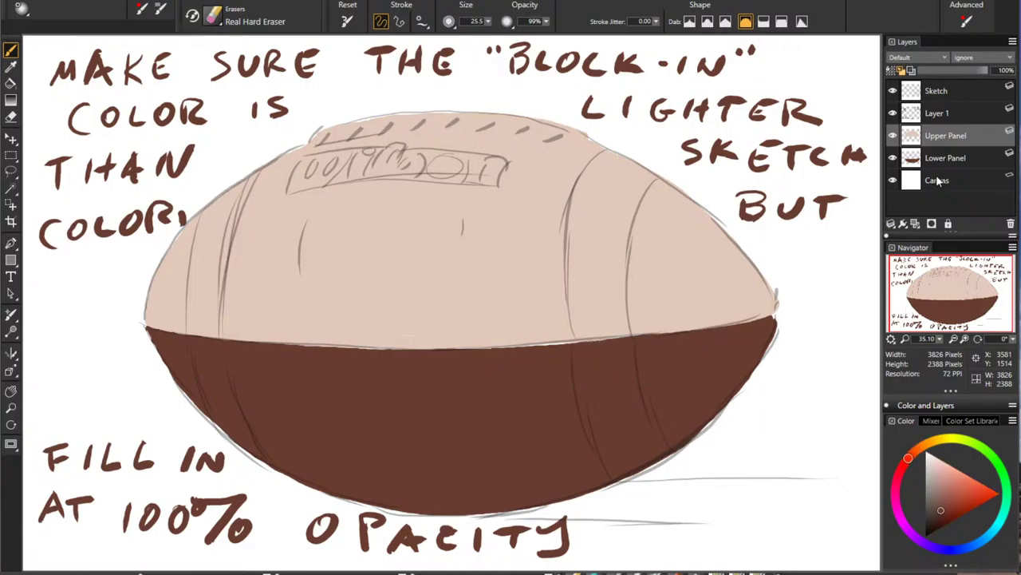
{"action": "left_click", "coordinate": [942, 160]}
{"action": "left_click_drag", "start_coordinate": [583, 349], "coordinate": [562, 346]}
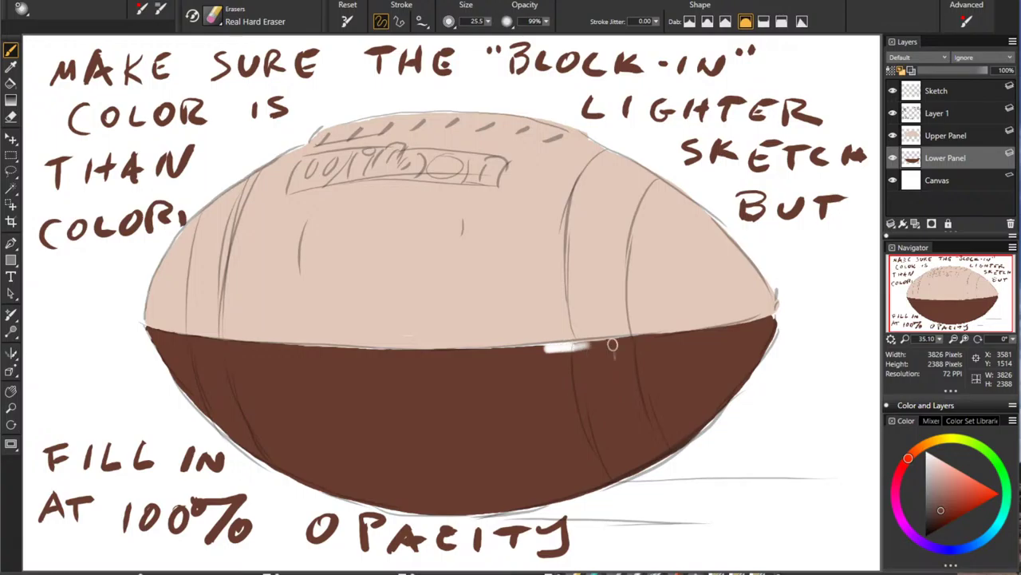
{"action": "key", "text": "b"}
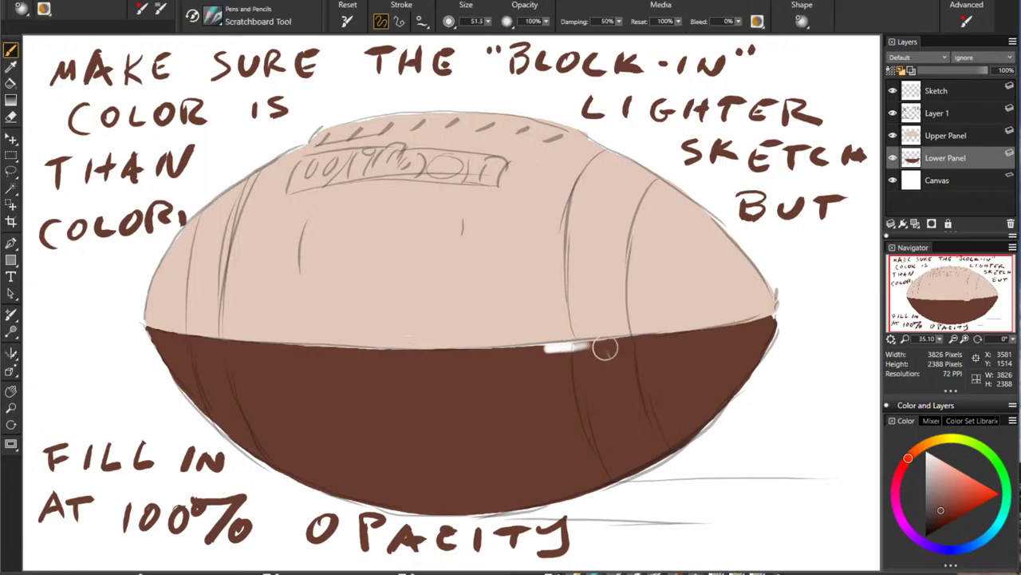
{"action": "mouse_move", "coordinate": [604, 346]}
{"action": "left_mouse_down"}
{"action": "mouse_move", "coordinate": [549, 349]}
{"action": "mouse_move", "coordinate": [586, 352]}
{"action": "left_mouse_up"}
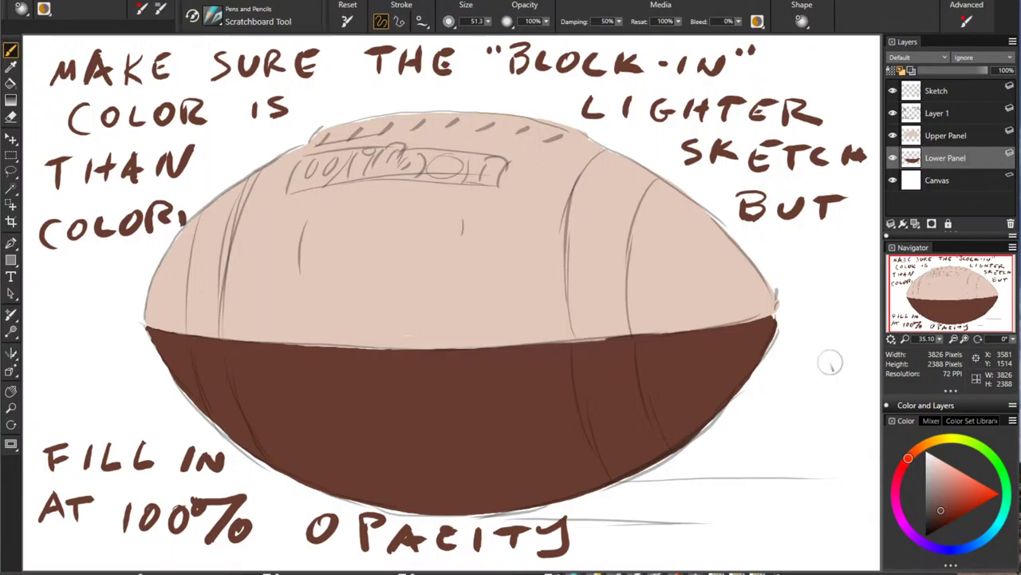
{"action": "left_click", "coordinate": [944, 141]}
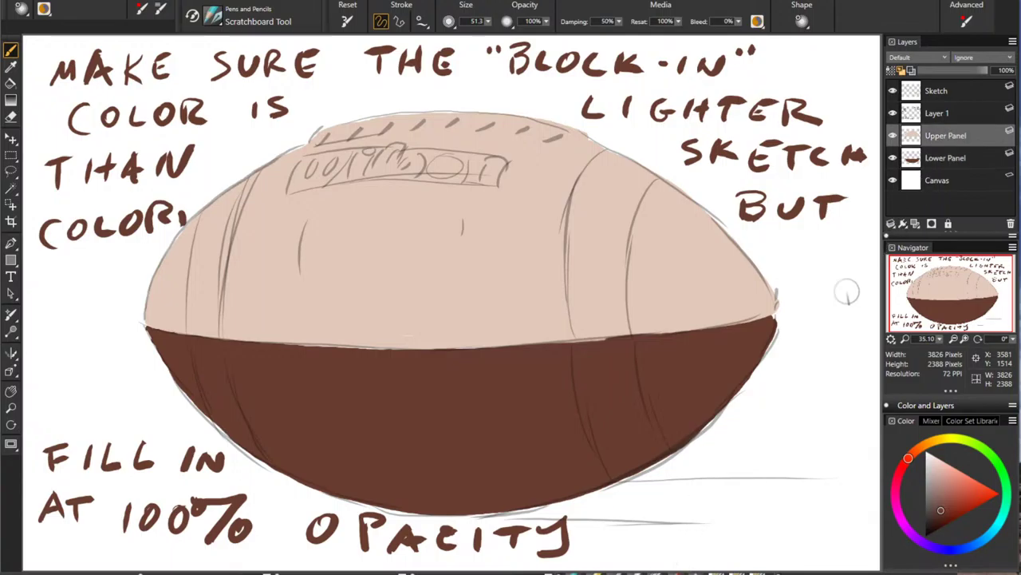
{"action": "left_click", "coordinate": [745, 293], "text": "alt"}
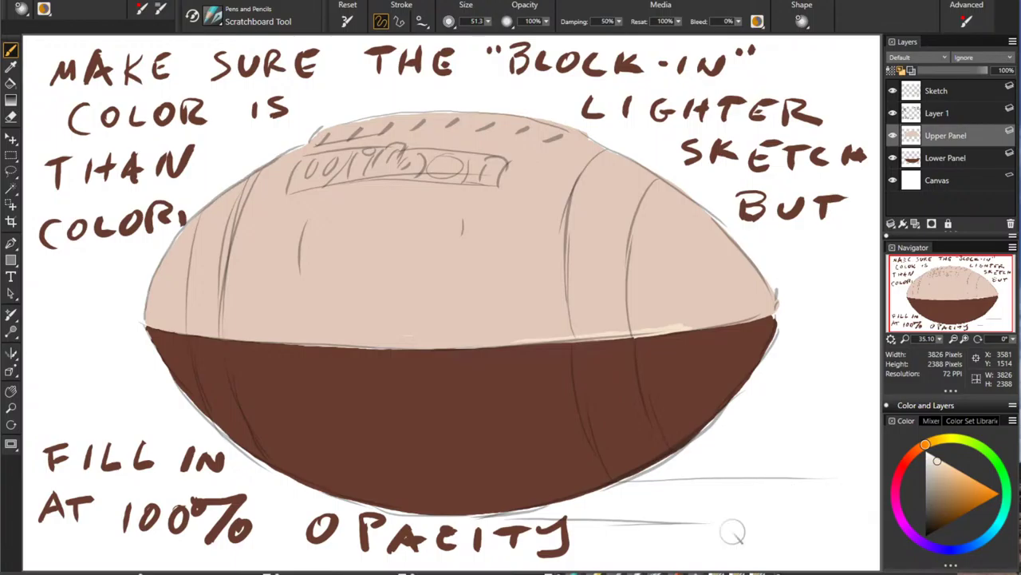
Step: Delete the layer holding the handwritten notes and add an empty layer above Upper Panel
{"action": "left_click", "coordinate": [941, 114]}
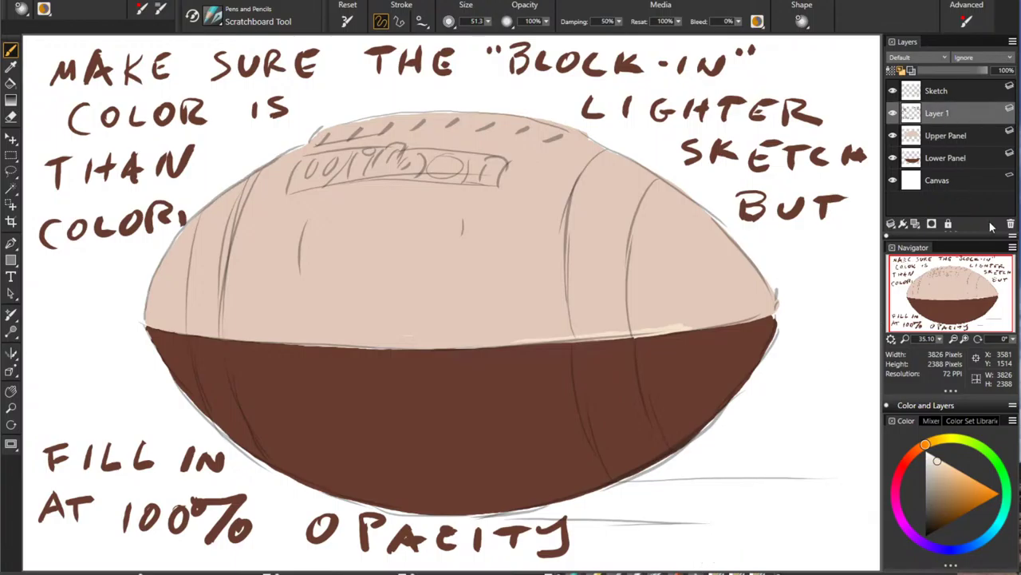
{"action": "left_click", "coordinate": [1011, 226]}
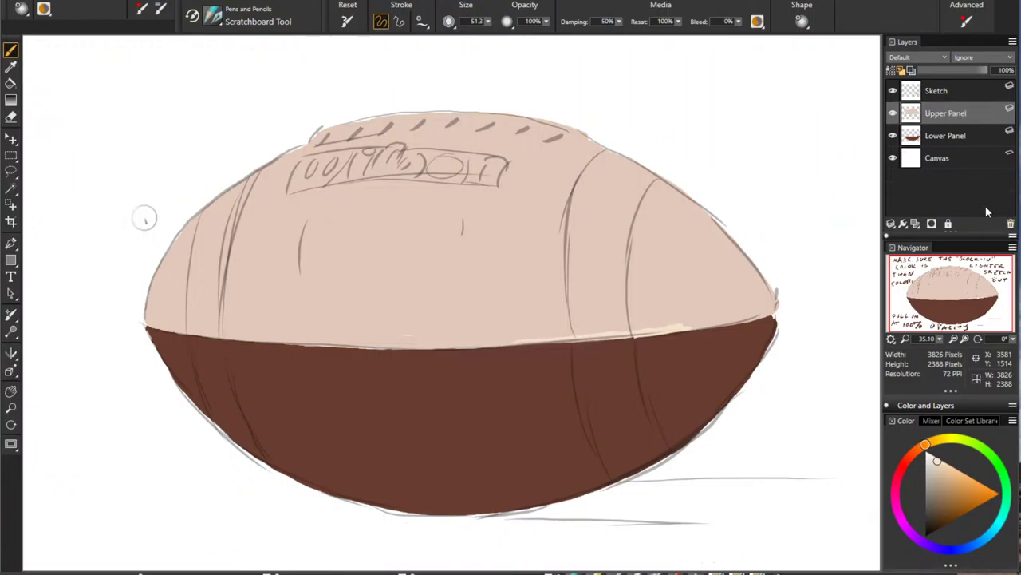
{"action": "left_click", "coordinate": [915, 225]}
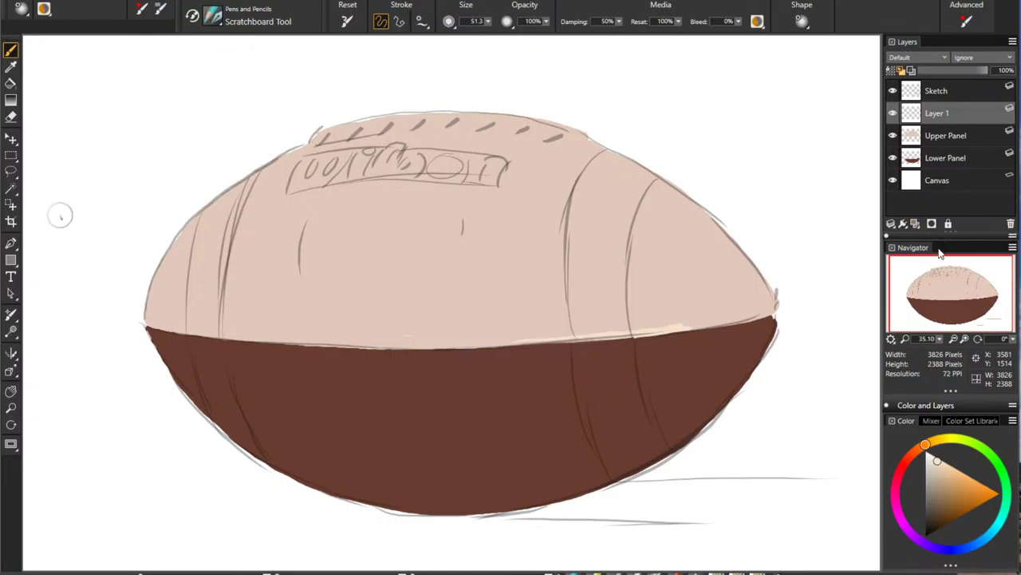
Step: Handwrite the black note line "USUALLY I PAINT IN BACK-" above the football on Layer 1 with the Scratchboard Tool
{"action": "left_click", "coordinate": [926, 533]}
{"action": "left_click_drag", "start_coordinate": [67, 59], "coordinate": [80, 58]}
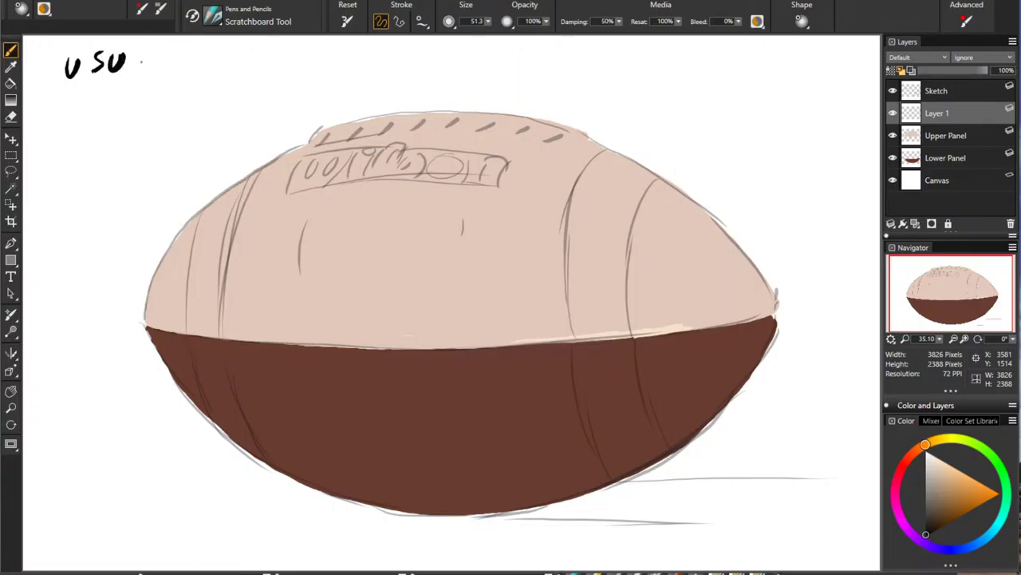
{"action": "mouse_move", "coordinate": [134, 76]}
{"action": "left_mouse_down"}
{"action": "mouse_move", "coordinate": [168, 56]}
{"action": "mouse_move", "coordinate": [185, 69]}
{"action": "mouse_move", "coordinate": [192, 56]}
{"action": "mouse_move", "coordinate": [217, 80]}
{"action": "left_mouse_up"}
{"action": "mouse_move", "coordinate": [358, 74]}
{"action": "left_mouse_down"}
{"action": "mouse_move", "coordinate": [358, 47]}
{"action": "mouse_move", "coordinate": [360, 62]}
{"action": "left_mouse_up"}
{"action": "left_click_drag", "start_coordinate": [404, 45], "coordinate": [385, 74]}
{"action": "mouse_move", "coordinate": [399, 46]}
{"action": "left_mouse_down"}
{"action": "mouse_move", "coordinate": [408, 72]}
{"action": "mouse_move", "coordinate": [438, 46]}
{"action": "left_mouse_up"}
{"action": "mouse_move", "coordinate": [441, 46]}
{"action": "left_mouse_down"}
{"action": "mouse_move", "coordinate": [478, 57]}
{"action": "mouse_move", "coordinate": [486, 75]}
{"action": "mouse_move", "coordinate": [505, 48]}
{"action": "left_mouse_up"}
{"action": "left_click_drag", "start_coordinate": [487, 48], "coordinate": [489, 72]}
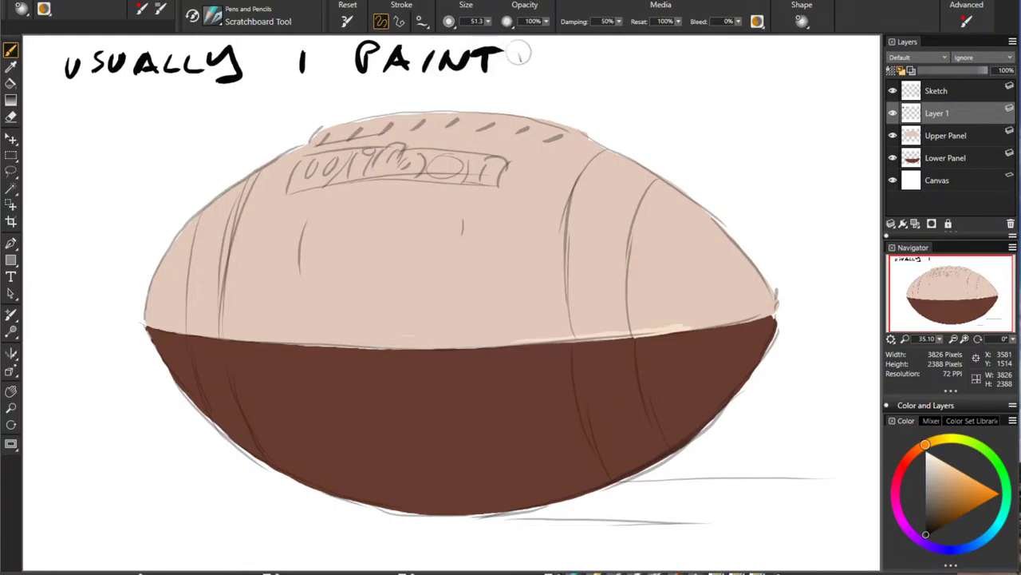
{"action": "left_click_drag", "start_coordinate": [552, 53], "coordinate": [552, 72]}
{"action": "mouse_move", "coordinate": [571, 50]}
{"action": "left_mouse_down"}
{"action": "mouse_move", "coordinate": [569, 70]}
{"action": "mouse_move", "coordinate": [595, 70]}
{"action": "left_mouse_up"}
{"action": "mouse_move", "coordinate": [597, 70]}
{"action": "left_mouse_down"}
{"action": "mouse_move", "coordinate": [600, 48]}
{"action": "mouse_move", "coordinate": [641, 79]}
{"action": "left_mouse_up"}
{"action": "mouse_move", "coordinate": [637, 51]}
{"action": "left_mouse_down"}
{"action": "mouse_move", "coordinate": [665, 49]}
{"action": "mouse_move", "coordinate": [645, 81]}
{"action": "left_mouse_up"}
{"action": "mouse_move", "coordinate": [680, 80]}
{"action": "left_mouse_down"}
{"action": "mouse_move", "coordinate": [684, 53]}
{"action": "mouse_move", "coordinate": [704, 67]}
{"action": "left_mouse_up"}
{"action": "mouse_move", "coordinate": [719, 50]}
{"action": "left_mouse_down"}
{"action": "mouse_move", "coordinate": [718, 74]}
{"action": "mouse_move", "coordinate": [744, 79]}
{"action": "left_mouse_up"}
{"action": "left_click_drag", "start_coordinate": [768, 60], "coordinate": [798, 59]}
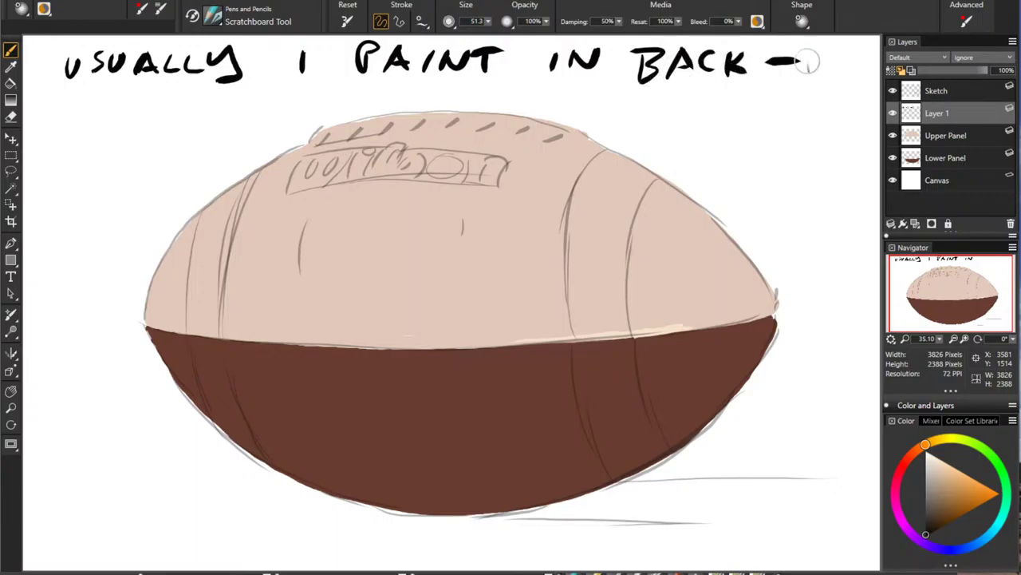
Step: Continue the black note with "GROUND" on one side of the ball and "LAST, BUT" on the other
{"action": "mouse_move", "coordinate": [75, 102]}
{"action": "left_mouse_down"}
{"action": "mouse_move", "coordinate": [70, 116]}
{"action": "mouse_move", "coordinate": [93, 124]}
{"action": "mouse_move", "coordinate": [122, 107]}
{"action": "left_mouse_up"}
{"action": "mouse_move", "coordinate": [160, 106]}
{"action": "left_mouse_down"}
{"action": "mouse_move", "coordinate": [161, 118]}
{"action": "mouse_move", "coordinate": [174, 106]}
{"action": "left_mouse_up"}
{"action": "mouse_move", "coordinate": [193, 101]}
{"action": "left_mouse_down"}
{"action": "mouse_move", "coordinate": [191, 119]}
{"action": "mouse_move", "coordinate": [228, 126]}
{"action": "left_mouse_up"}
{"action": "left_click_drag", "start_coordinate": [230, 97], "coordinate": [232, 124]}
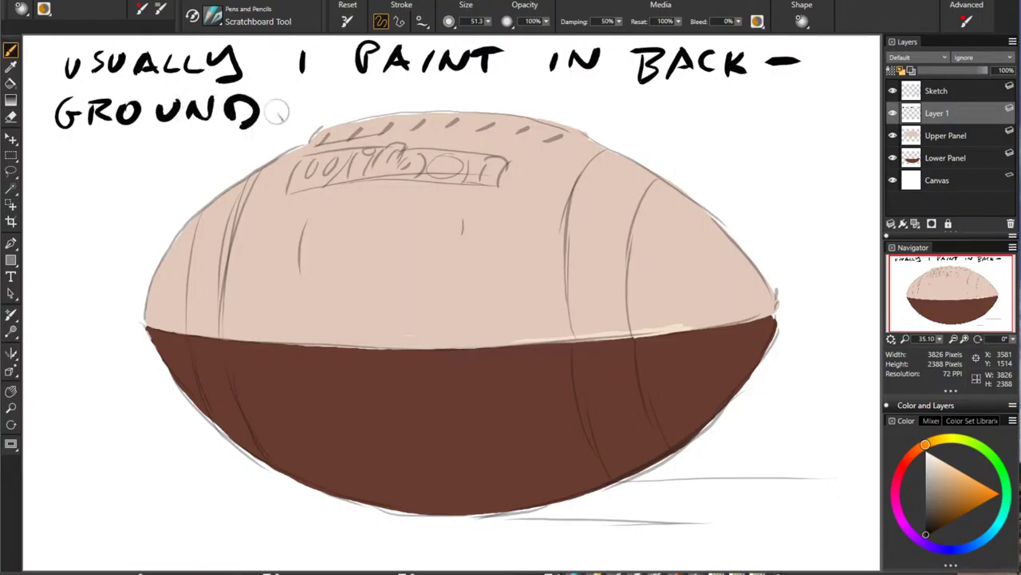
{"action": "mouse_move", "coordinate": [577, 82]}
{"action": "left_mouse_down"}
{"action": "mouse_move", "coordinate": [576, 104]}
{"action": "mouse_move", "coordinate": [606, 117]}
{"action": "left_mouse_up"}
{"action": "mouse_move", "coordinate": [631, 119]}
{"action": "left_mouse_down"}
{"action": "mouse_move", "coordinate": [644, 98]}
{"action": "mouse_move", "coordinate": [659, 123]}
{"action": "left_mouse_up"}
{"action": "mouse_move", "coordinate": [632, 114]}
{"action": "left_mouse_down"}
{"action": "mouse_move", "coordinate": [675, 122]}
{"action": "mouse_move", "coordinate": [733, 96]}
{"action": "left_mouse_up"}
{"action": "mouse_move", "coordinate": [712, 97]}
{"action": "left_mouse_down"}
{"action": "mouse_move", "coordinate": [711, 124]}
{"action": "mouse_move", "coordinate": [771, 124]}
{"action": "left_mouse_up"}
{"action": "mouse_move", "coordinate": [763, 96]}
{"action": "left_mouse_down"}
{"action": "mouse_move", "coordinate": [796, 94]}
{"action": "mouse_move", "coordinate": [776, 124]}
{"action": "left_mouse_up"}
{"action": "left_click_drag", "start_coordinate": [817, 96], "coordinate": [839, 97]}
{"action": "mouse_move", "coordinate": [852, 99]}
{"action": "left_mouse_down"}
{"action": "mouse_move", "coordinate": [852, 124]}
{"action": "mouse_move", "coordinate": [865, 99]}
{"action": "left_mouse_up"}
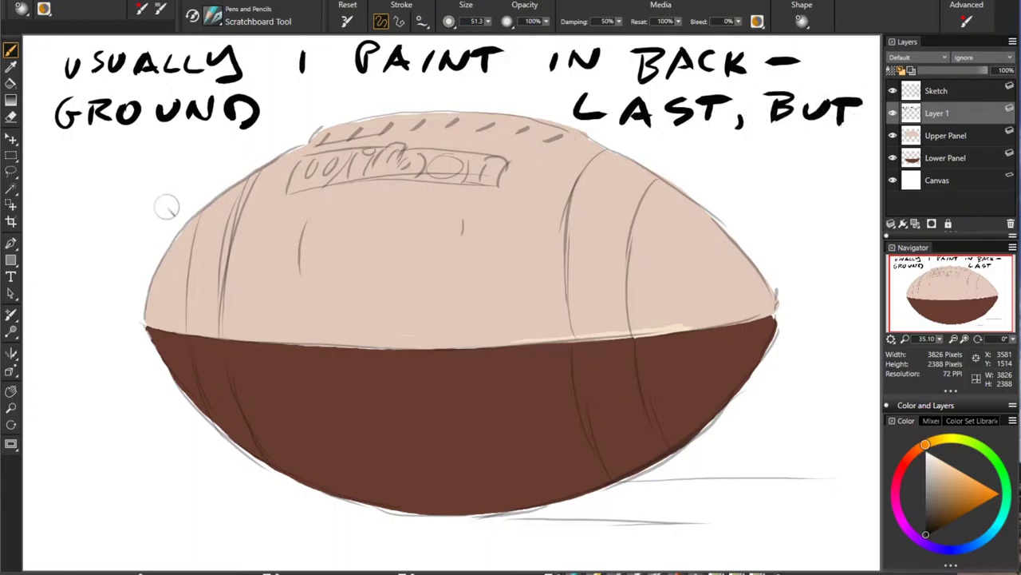
Step: Handwrite "THIS TIME" and "I WILL ALSO" in black, splitting each line around the football
{"action": "mouse_move", "coordinate": [59, 148]}
{"action": "left_mouse_down"}
{"action": "mouse_move", "coordinate": [58, 188]}
{"action": "mouse_move", "coordinate": [76, 149]}
{"action": "mouse_move", "coordinate": [83, 189]}
{"action": "left_mouse_up"}
{"action": "mouse_move", "coordinate": [107, 150]}
{"action": "left_mouse_down"}
{"action": "mouse_move", "coordinate": [107, 188]}
{"action": "mouse_move", "coordinate": [107, 166]}
{"action": "left_mouse_up"}
{"action": "left_click_drag", "start_coordinate": [132, 150], "coordinate": [133, 185]}
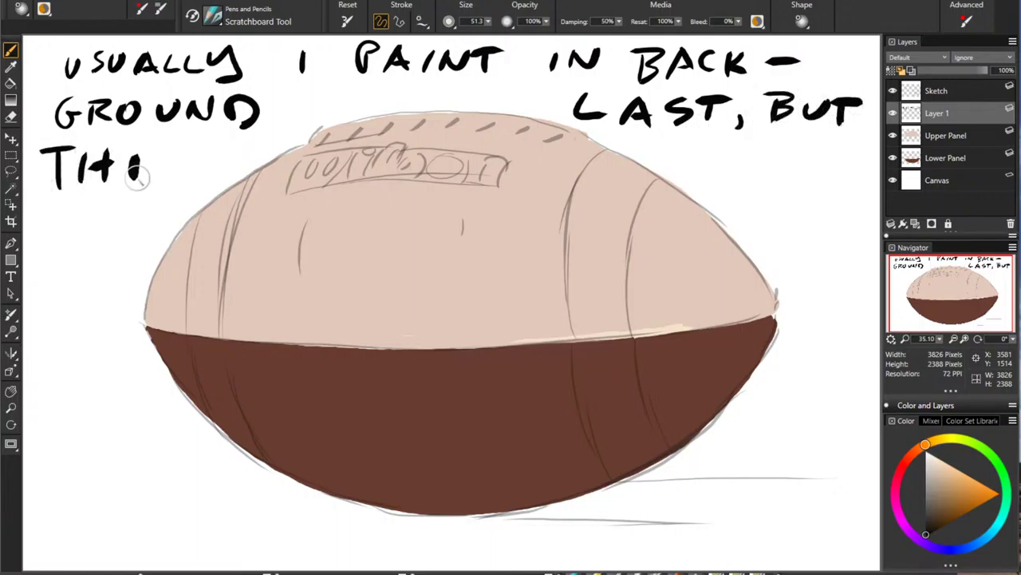
{"action": "left_click_drag", "start_coordinate": [174, 153], "coordinate": [157, 181]}
{"action": "left_click_drag", "start_coordinate": [695, 154], "coordinate": [695, 174]}
{"action": "mouse_move", "coordinate": [680, 155]}
{"action": "left_mouse_down"}
{"action": "mouse_move", "coordinate": [696, 174]}
{"action": "mouse_move", "coordinate": [726, 149]}
{"action": "mouse_move", "coordinate": [736, 161]}
{"action": "mouse_move", "coordinate": [769, 149]}
{"action": "mouse_move", "coordinate": [760, 164]}
{"action": "mouse_move", "coordinate": [846, 173]}
{"action": "left_mouse_up"}
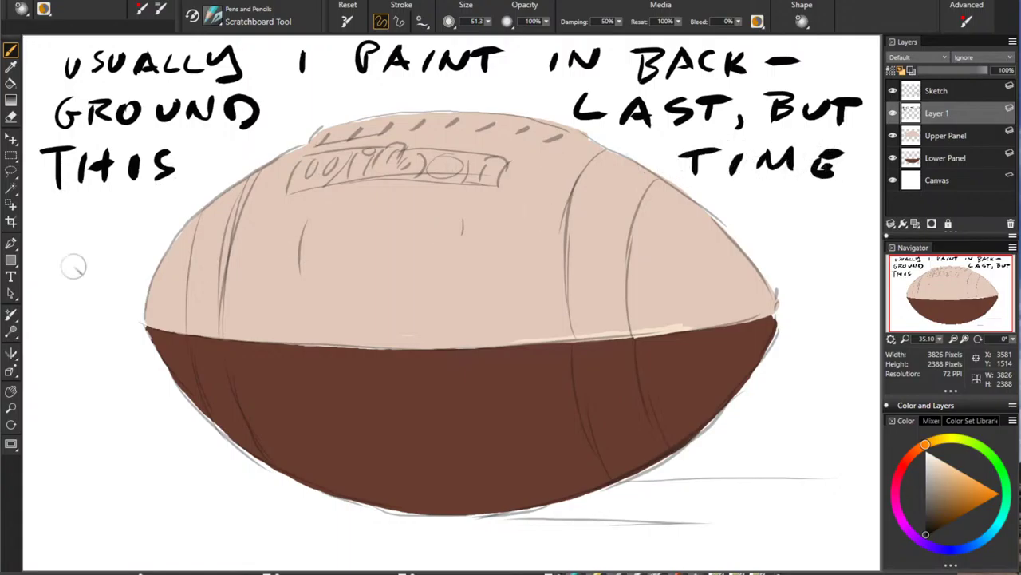
{"action": "left_click_drag", "start_coordinate": [49, 225], "coordinate": [49, 251]}
{"action": "mouse_move", "coordinate": [94, 225]}
{"action": "left_mouse_down"}
{"action": "mouse_move", "coordinate": [126, 225]}
{"action": "mouse_move", "coordinate": [132, 242]}
{"action": "left_mouse_up"}
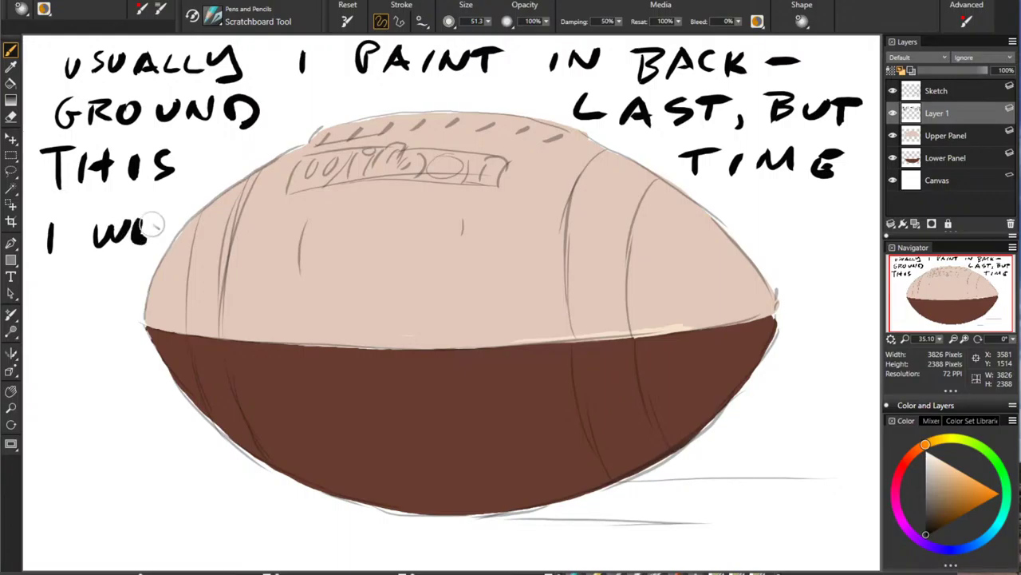
{"action": "mouse_move", "coordinate": [158, 206]}
{"action": "left_mouse_down"}
{"action": "mouse_move", "coordinate": [162, 239]}
{"action": "mouse_move", "coordinate": [175, 239]}
{"action": "left_mouse_up"}
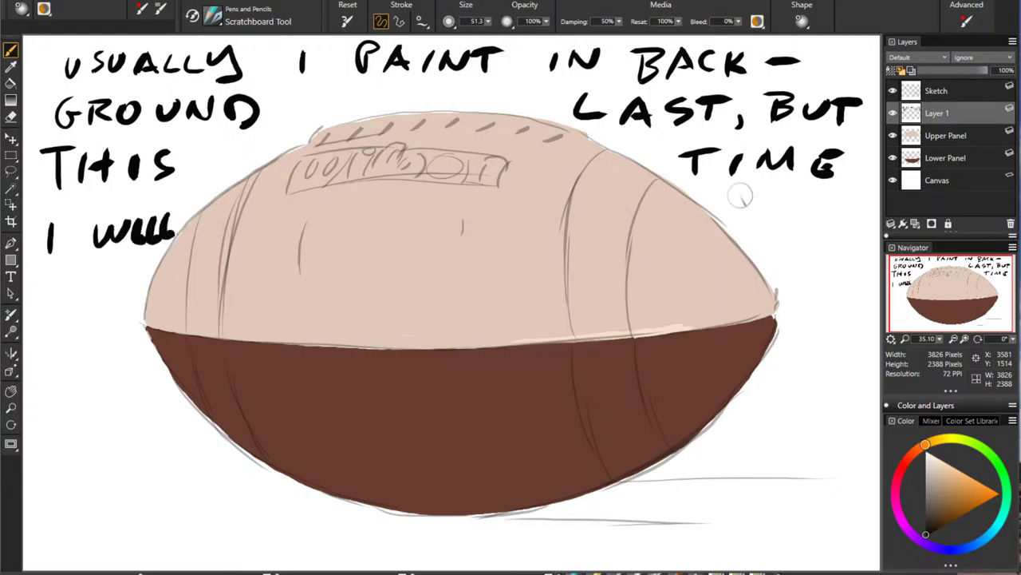
{"action": "mouse_move", "coordinate": [728, 222]}
{"action": "left_mouse_down"}
{"action": "mouse_move", "coordinate": [775, 194]}
{"action": "mouse_move", "coordinate": [798, 221]}
{"action": "left_mouse_up"}
{"action": "mouse_move", "coordinate": [825, 198]}
{"action": "left_mouse_down"}
{"action": "mouse_move", "coordinate": [803, 223]}
{"action": "mouse_move", "coordinate": [846, 200]}
{"action": "left_mouse_up"}
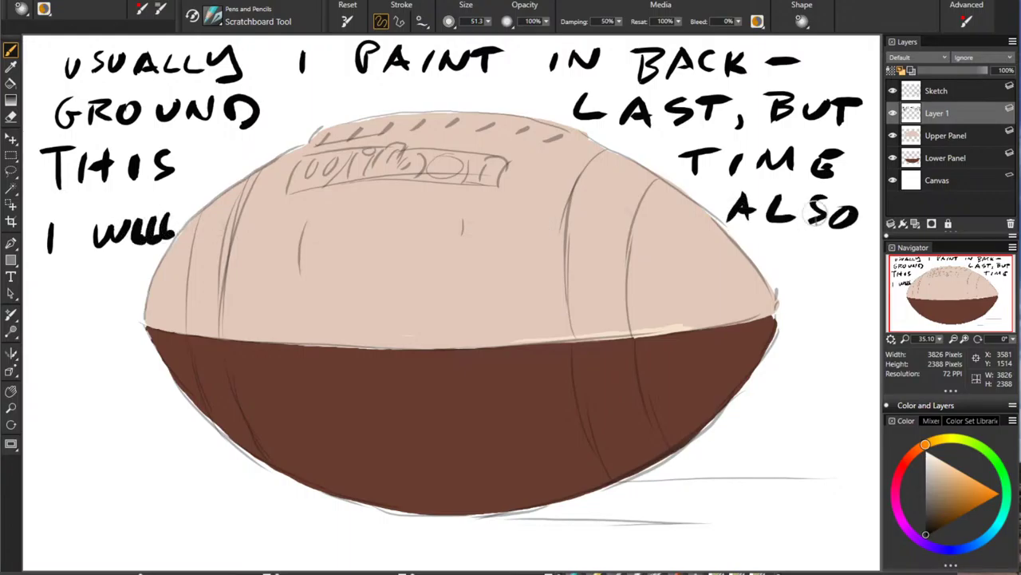
Step: Finish the black note with "FILL THAT IN" around the ball and underline the word "IN"
{"action": "left_click_drag", "start_coordinate": [73, 268], "coordinate": [74, 300]}
{"action": "mouse_move", "coordinate": [83, 268]}
{"action": "left_mouse_down"}
{"action": "mouse_move", "coordinate": [97, 297]}
{"action": "mouse_move", "coordinate": [118, 295]}
{"action": "left_mouse_up"}
{"action": "left_click_drag", "start_coordinate": [768, 257], "coordinate": [808, 255]}
{"action": "mouse_move", "coordinate": [789, 257]}
{"action": "left_mouse_down"}
{"action": "mouse_move", "coordinate": [787, 280]}
{"action": "mouse_move", "coordinate": [801, 286]}
{"action": "left_mouse_up"}
{"action": "mouse_move", "coordinate": [820, 255]}
{"action": "left_mouse_down"}
{"action": "mouse_move", "coordinate": [822, 288]}
{"action": "mouse_move", "coordinate": [822, 270]}
{"action": "left_mouse_up"}
{"action": "mouse_move", "coordinate": [826, 287]}
{"action": "left_mouse_down"}
{"action": "mouse_move", "coordinate": [835, 263]}
{"action": "mouse_move", "coordinate": [850, 289]}
{"action": "left_mouse_up"}
{"action": "left_click_drag", "start_coordinate": [832, 275], "coordinate": [887, 254]}
{"action": "left_click_drag", "start_coordinate": [865, 257], "coordinate": [864, 281]}
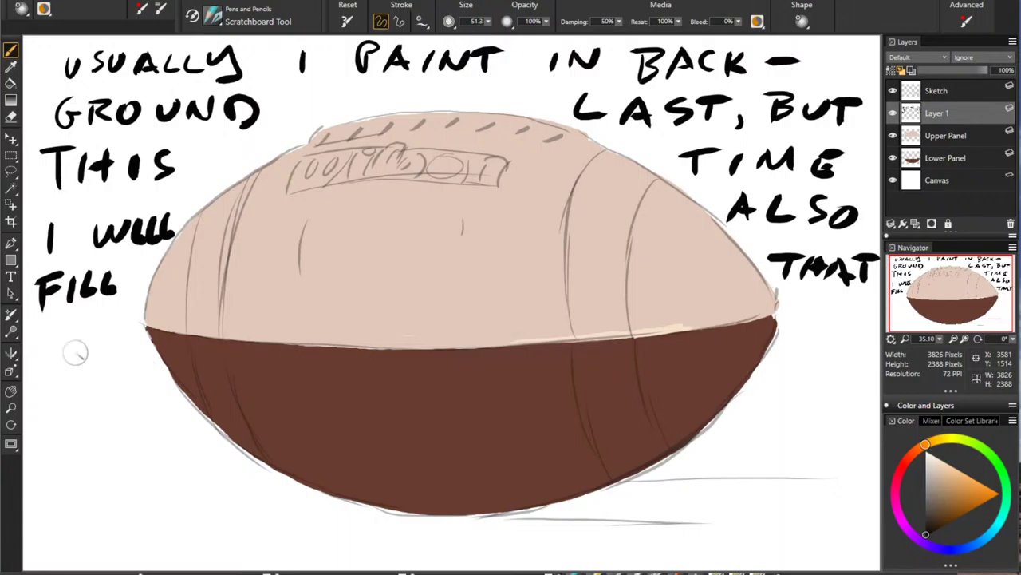
{"action": "mouse_move", "coordinate": [51, 335]}
{"action": "left_mouse_down"}
{"action": "mouse_move", "coordinate": [51, 390]}
{"action": "mouse_move", "coordinate": [73, 382]}
{"action": "mouse_move", "coordinate": [111, 333]}
{"action": "left_mouse_up"}
{"action": "left_click_drag", "start_coordinate": [56, 407], "coordinate": [90, 405]}
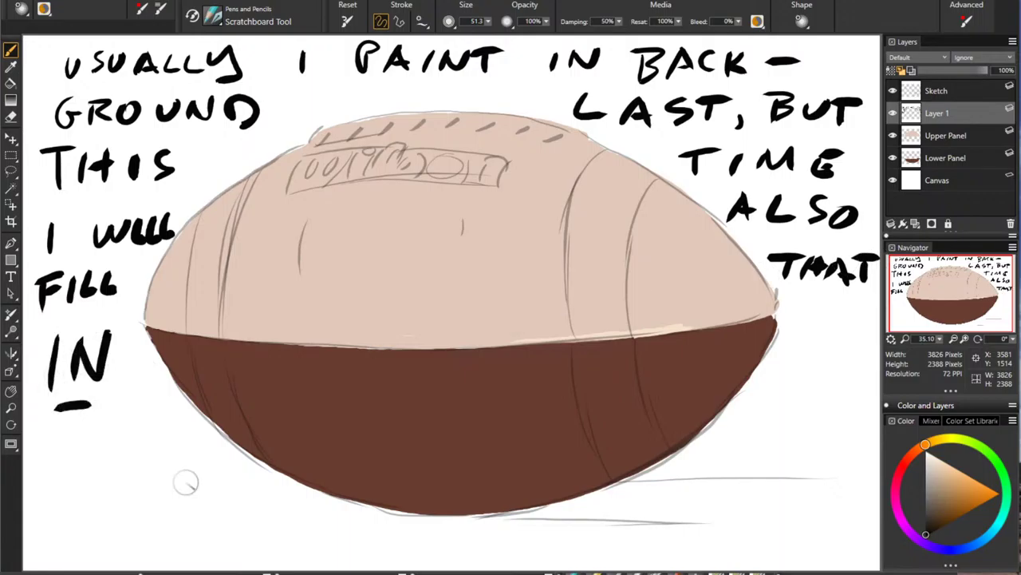
Step: Add a new layer directly above Canvas and name it Background
{"action": "left_click", "coordinate": [949, 181]}
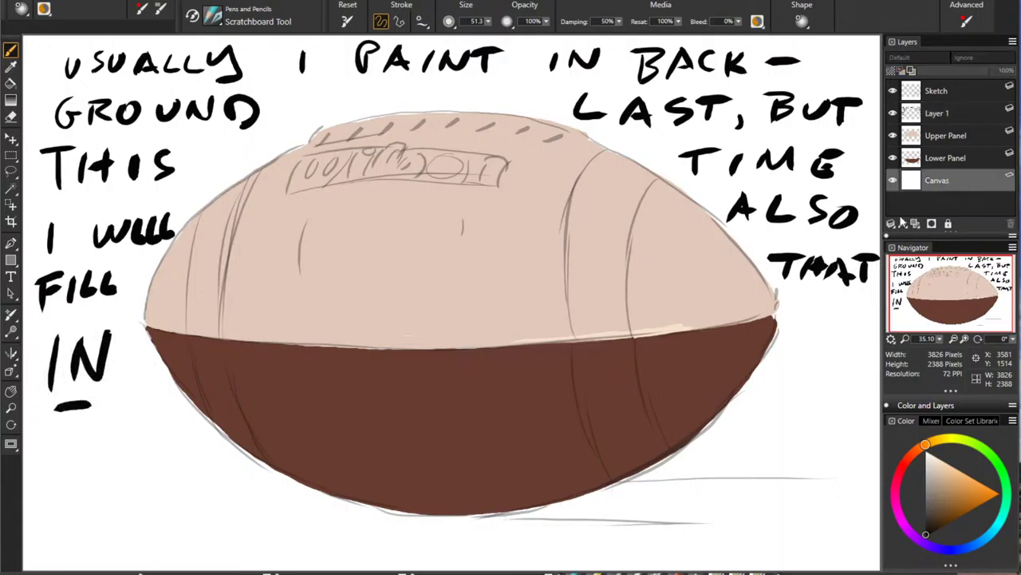
{"action": "left_click", "coordinate": [916, 225]}
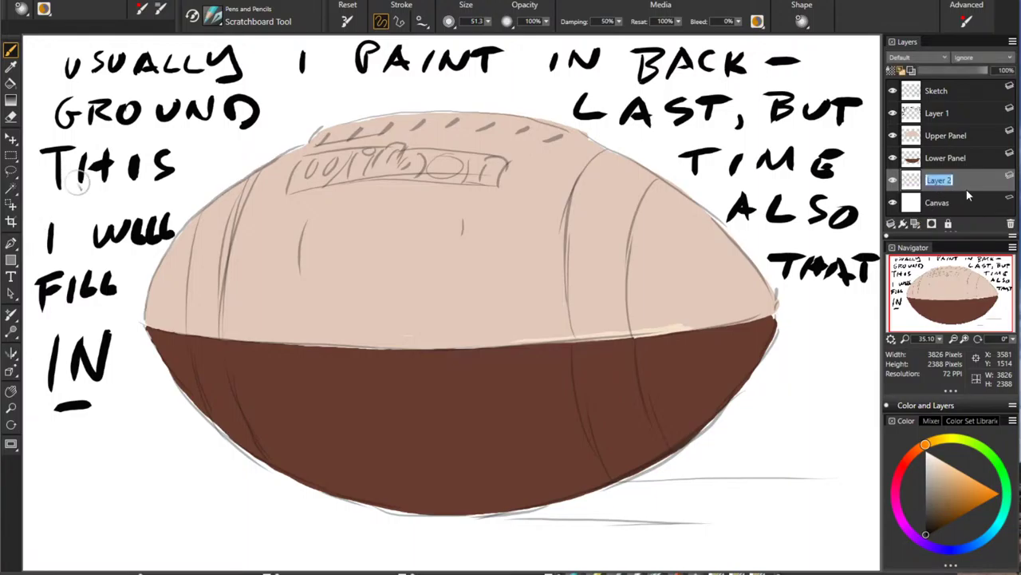
{"action": "key", "text": "Return"}
{"action": "type", "text": "Background"}
{"action": "key", "text": "Return"}
Step: Block in the ground behind the lower half of the ball with solid khaki, using a large brush on the Background layer
{"action": "left_click", "coordinate": [948, 438]}
{"action": "left_click", "coordinate": [943, 489]}
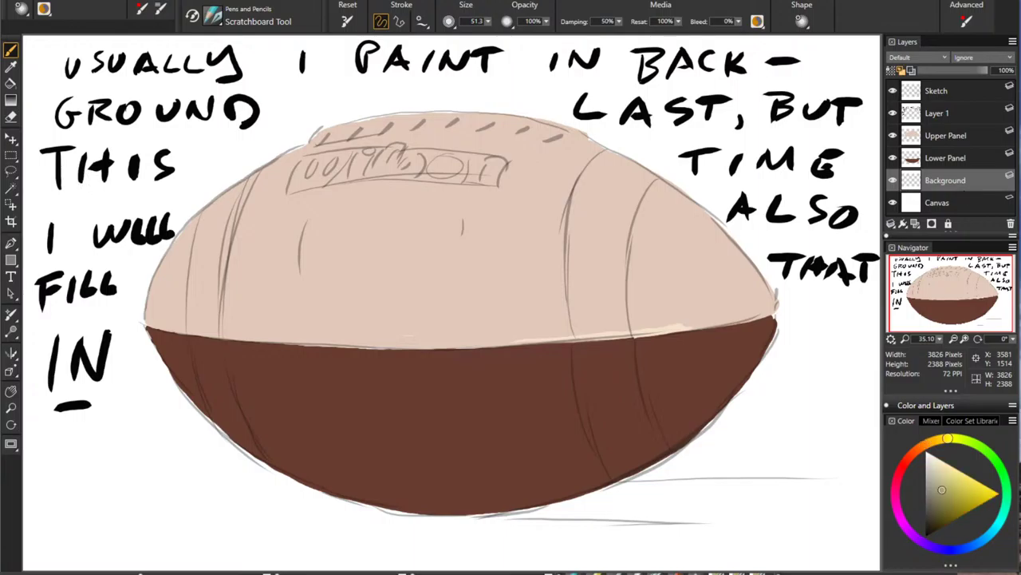
{"action": "mouse_move", "coordinate": [713, 467]}
{"action": "left_mouse_down"}
{"action": "mouse_move", "coordinate": [699, 503]}
{"action": "mouse_move", "coordinate": [638, 497]}
{"action": "mouse_move", "coordinate": [479, 524]}
{"action": "mouse_move", "coordinate": [296, 521]}
{"action": "mouse_move", "coordinate": [608, 516]}
{"action": "mouse_move", "coordinate": [876, 534]}
{"action": "mouse_move", "coordinate": [831, 545]}
{"action": "mouse_move", "coordinate": [140, 556]}
{"action": "mouse_move", "coordinate": [40, 544]}
{"action": "mouse_move", "coordinate": [257, 460]}
{"action": "mouse_move", "coordinate": [843, 468]}
{"action": "mouse_move", "coordinate": [875, 477]}
{"action": "mouse_move", "coordinate": [875, 487]}
{"action": "mouse_move", "coordinate": [695, 445]}
{"action": "mouse_move", "coordinate": [155, 461]}
{"action": "mouse_move", "coordinate": [99, 468]}
{"action": "mouse_move", "coordinate": [40, 479]}
{"action": "left_mouse_up"}
{"action": "mouse_move", "coordinate": [808, 401]}
{"action": "left_mouse_down"}
{"action": "mouse_move", "coordinate": [874, 375]}
{"action": "mouse_move", "coordinate": [160, 360]}
{"action": "mouse_move", "coordinate": [136, 375]}
{"action": "left_mouse_up"}
Step: Paint an olive green band across the ground beside the ball and a darker green patch left of its lower panel
{"action": "left_click", "coordinate": [955, 438]}
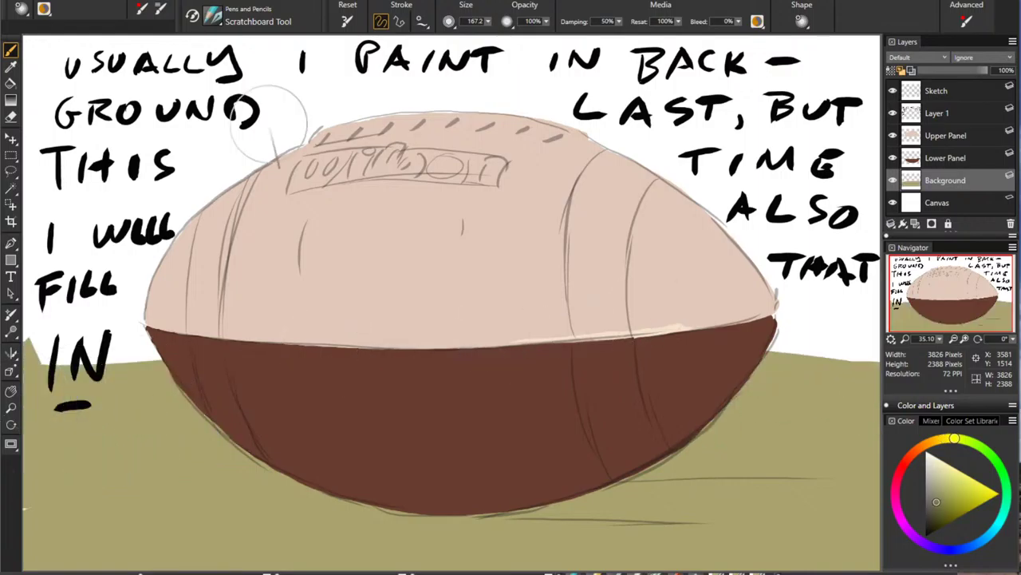
{"action": "left_click", "coordinate": [936, 502]}
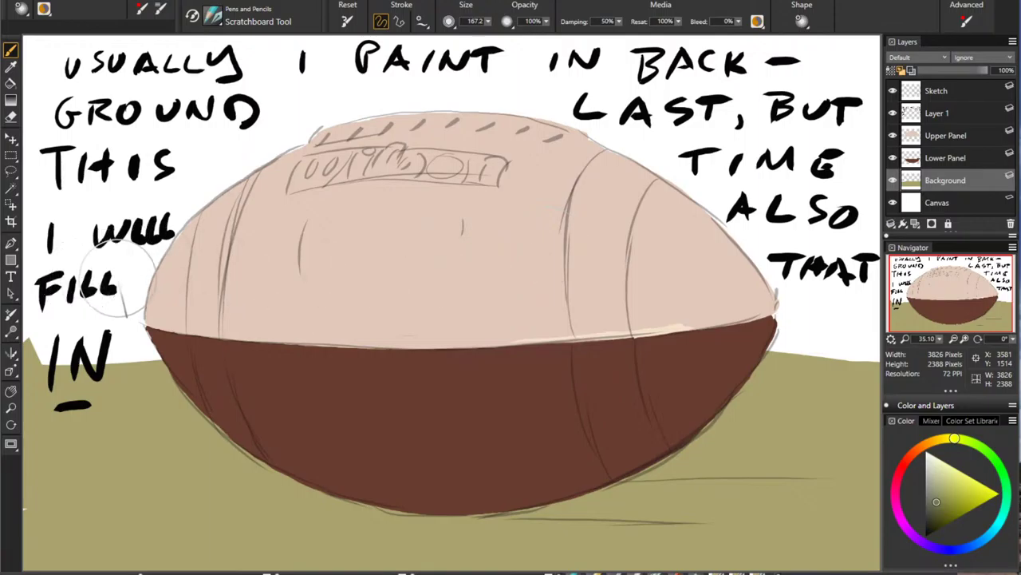
{"action": "left_click_drag", "start_coordinate": [139, 285], "coordinate": [48, 286]}
{"action": "left_click_drag", "start_coordinate": [108, 260], "coordinate": [247, 274]}
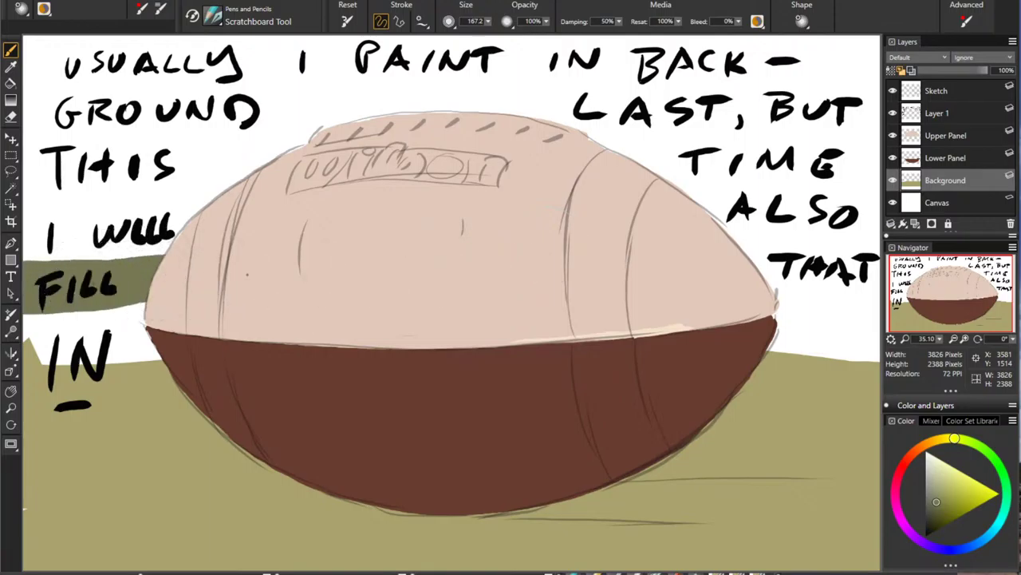
{"action": "mouse_move", "coordinate": [754, 287]}
{"action": "left_mouse_down"}
{"action": "mouse_move", "coordinate": [874, 288]}
{"action": "mouse_move", "coordinate": [804, 286]}
{"action": "left_mouse_up"}
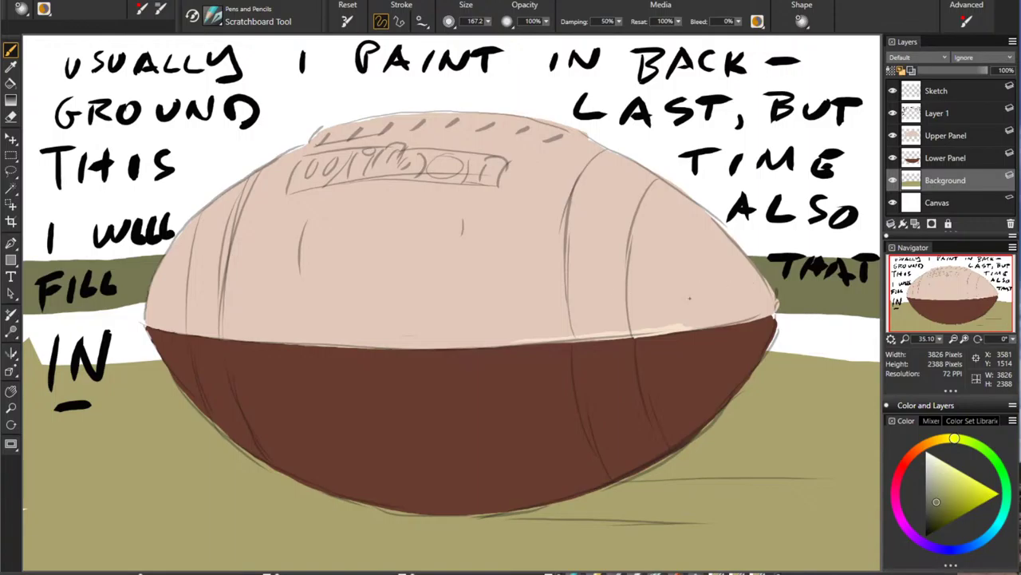
{"action": "mouse_move", "coordinate": [778, 319]}
{"action": "left_mouse_down"}
{"action": "mouse_move", "coordinate": [830, 351]}
{"action": "mouse_move", "coordinate": [848, 338]}
{"action": "mouse_move", "coordinate": [759, 342]}
{"action": "mouse_move", "coordinate": [806, 336]}
{"action": "left_mouse_up"}
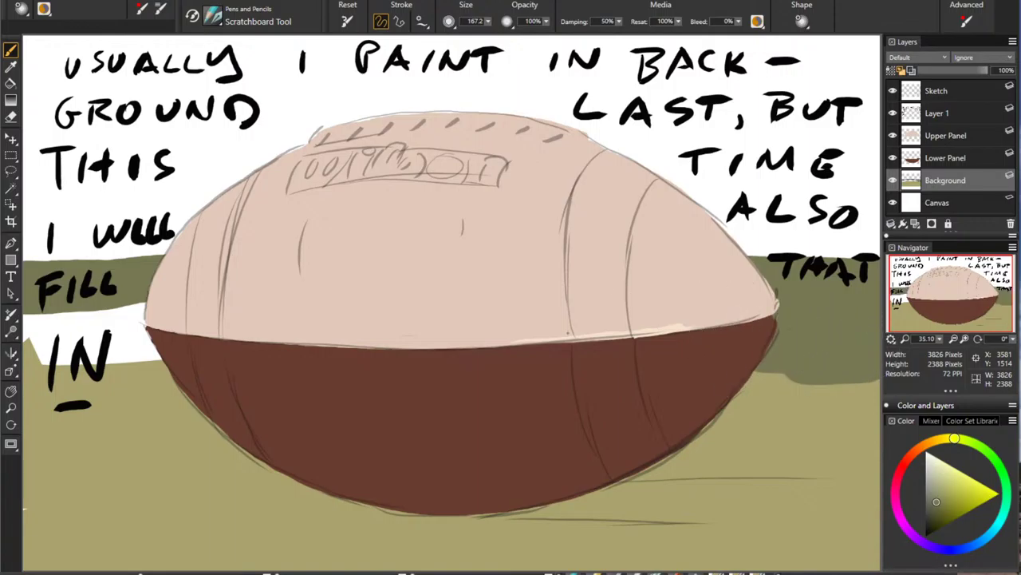
{"action": "mouse_move", "coordinate": [39, 327]}
{"action": "left_mouse_down"}
{"action": "mouse_move", "coordinate": [140, 339]}
{"action": "mouse_move", "coordinate": [96, 369]}
{"action": "mouse_move", "coordinate": [164, 369]}
{"action": "mouse_move", "coordinate": [126, 394]}
{"action": "mouse_move", "coordinate": [196, 421]}
{"action": "mouse_move", "coordinate": [240, 456]}
{"action": "mouse_move", "coordinate": [420, 448]}
{"action": "left_mouse_up"}
{"action": "left_click", "coordinate": [935, 512]}
{"action": "left_click", "coordinate": [960, 439]}
Step: Paint the football's cast shadow in dark blue-gray, stretching from beneath the ball to the right edge of the canvas
{"action": "left_click", "coordinate": [1004, 511]}
{"action": "left_click", "coordinate": [927, 518]}
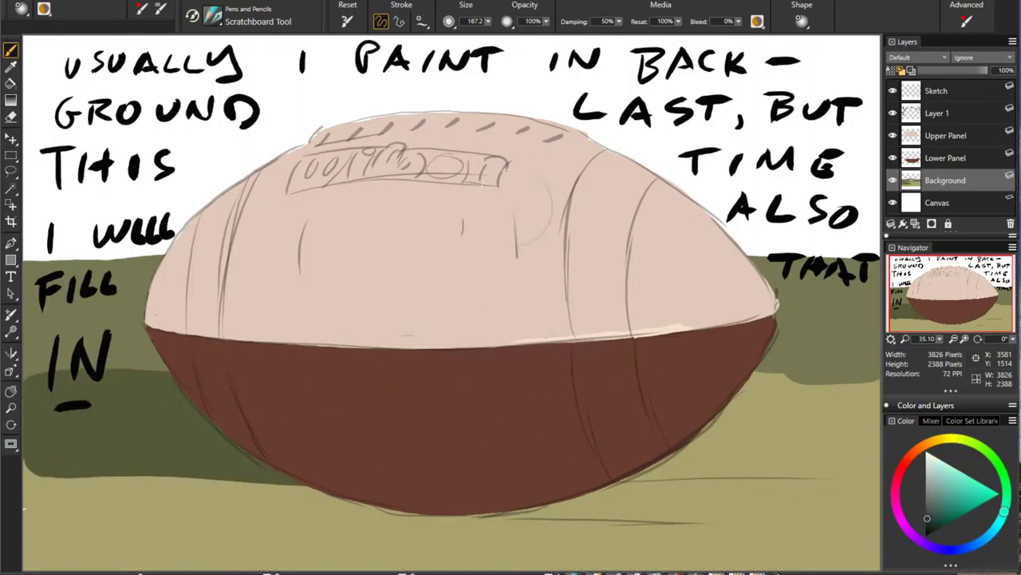
{"action": "left_click_drag", "start_coordinate": [436, 495], "coordinate": [874, 499]}
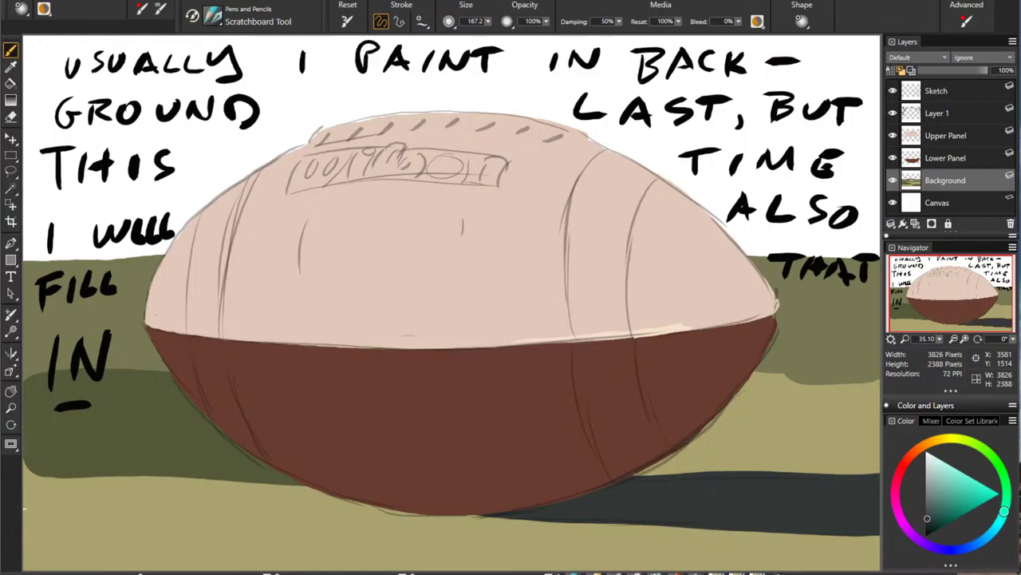
Step: Fill the ground between the olive band and the shadow on the ball's right side with solid brownish olive
{"action": "left_click", "coordinate": [945, 438]}
{"action": "left_click", "coordinate": [942, 500]}
{"action": "mouse_move", "coordinate": [691, 460]}
{"action": "left_mouse_down"}
{"action": "mouse_move", "coordinate": [847, 458]}
{"action": "mouse_move", "coordinate": [866, 415]}
{"action": "left_mouse_up"}
{"action": "left_click_drag", "start_coordinate": [739, 385], "coordinate": [876, 395]}
{"action": "left_click_drag", "start_coordinate": [822, 454], "coordinate": [648, 452]}
{"action": "mouse_move", "coordinate": [877, 399]}
{"action": "left_mouse_down"}
{"action": "mouse_move", "coordinate": [876, 376]}
{"action": "mouse_move", "coordinate": [847, 445]}
{"action": "left_mouse_up"}
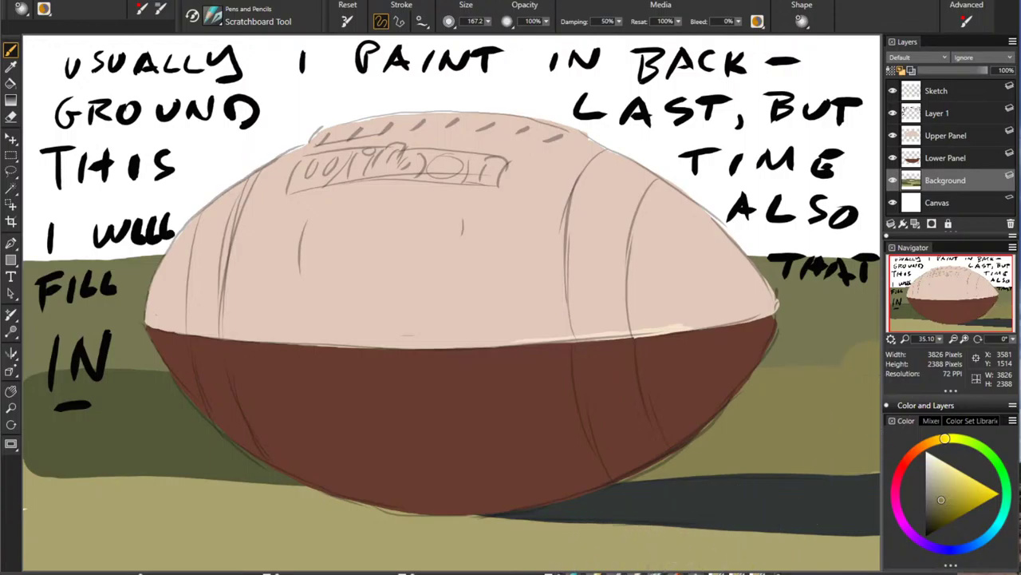
Step: Lay a dark olive stroke in the lower-left foreground, and cover the foreground below the ball with light yellow-green
{"action": "left_click", "coordinate": [951, 438]}
{"action": "left_click", "coordinate": [935, 513]}
{"action": "left_click_drag", "start_coordinate": [343, 531], "coordinate": [36, 543]}
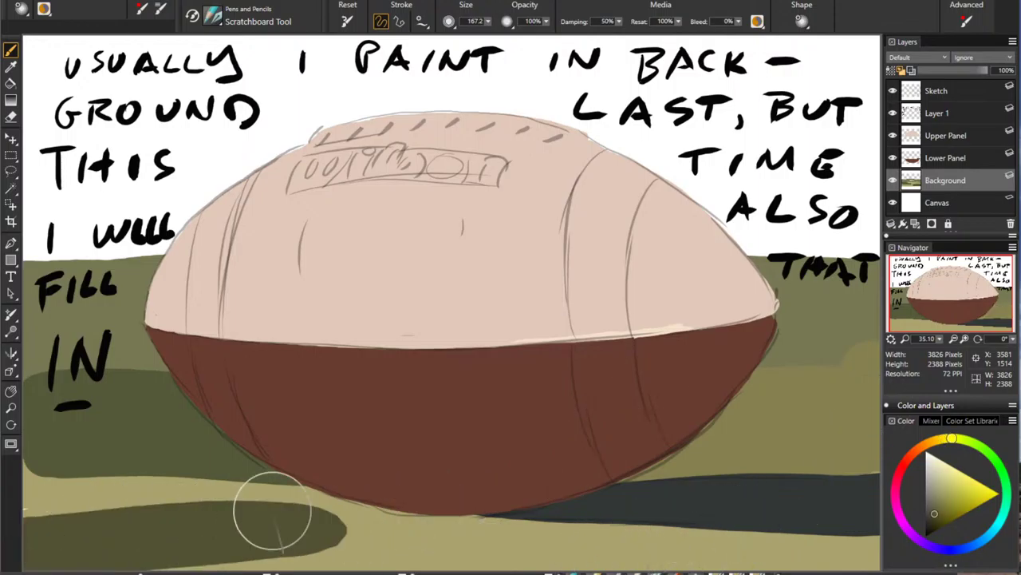
{"action": "left_click", "coordinate": [960, 439]}
{"action": "left_click", "coordinate": [940, 481]}
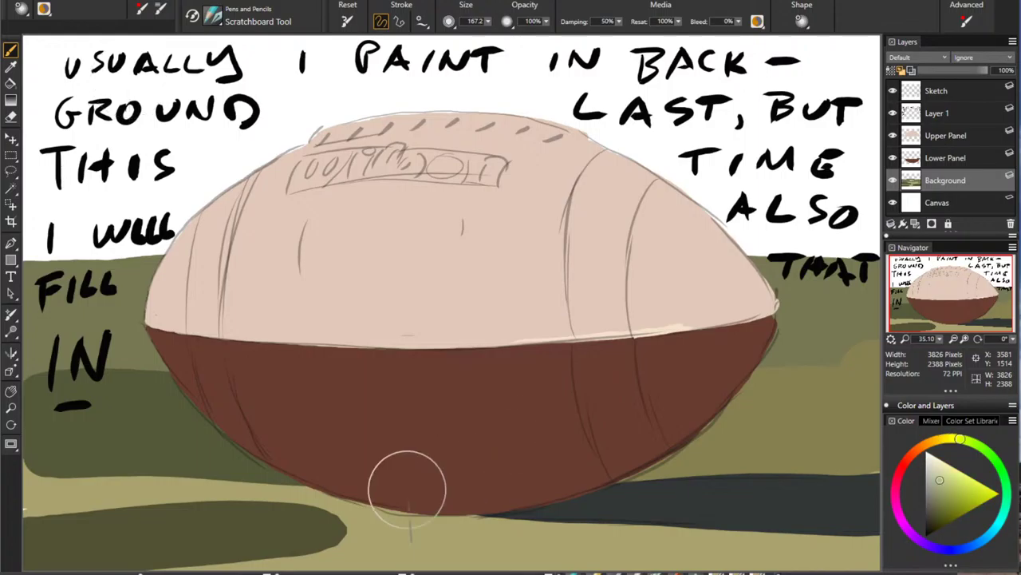
{"action": "mouse_move", "coordinate": [308, 527]}
{"action": "left_mouse_down"}
{"action": "mouse_move", "coordinate": [80, 536]}
{"action": "mouse_move", "coordinate": [434, 543]}
{"action": "left_mouse_up"}
{"action": "mouse_move", "coordinate": [343, 542]}
{"action": "left_mouse_down"}
{"action": "mouse_move", "coordinate": [456, 529]}
{"action": "mouse_move", "coordinate": [798, 539]}
{"action": "mouse_move", "coordinate": [837, 529]}
{"action": "left_mouse_up"}
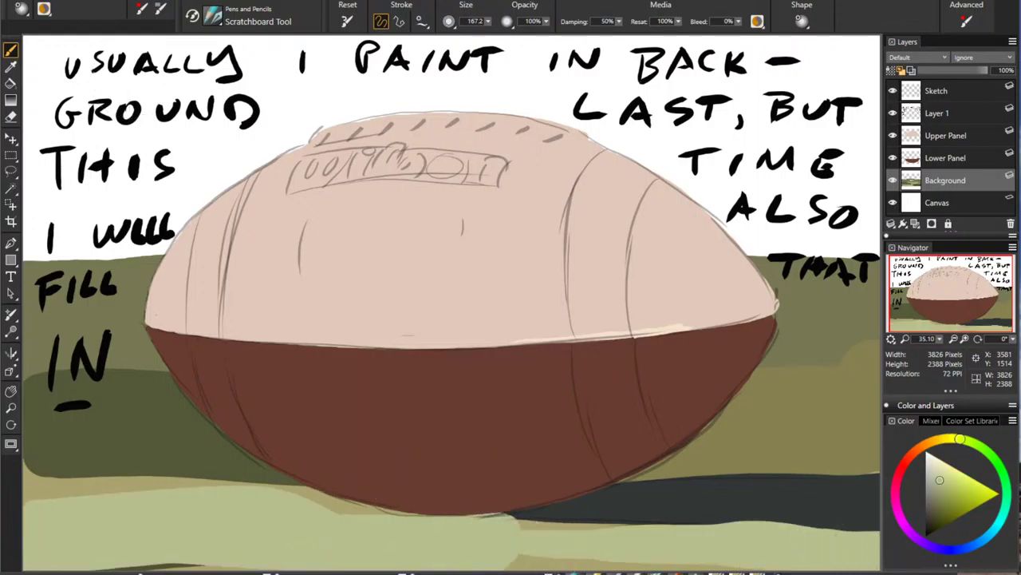
Step: Paint a thin ochre-brown strip along the lower edge of the football's shadow
{"action": "left_click", "coordinate": [940, 439]}
{"action": "left_click", "coordinate": [950, 508]}
{"action": "left_click_drag", "start_coordinate": [423, 520], "coordinate": [851, 520]}
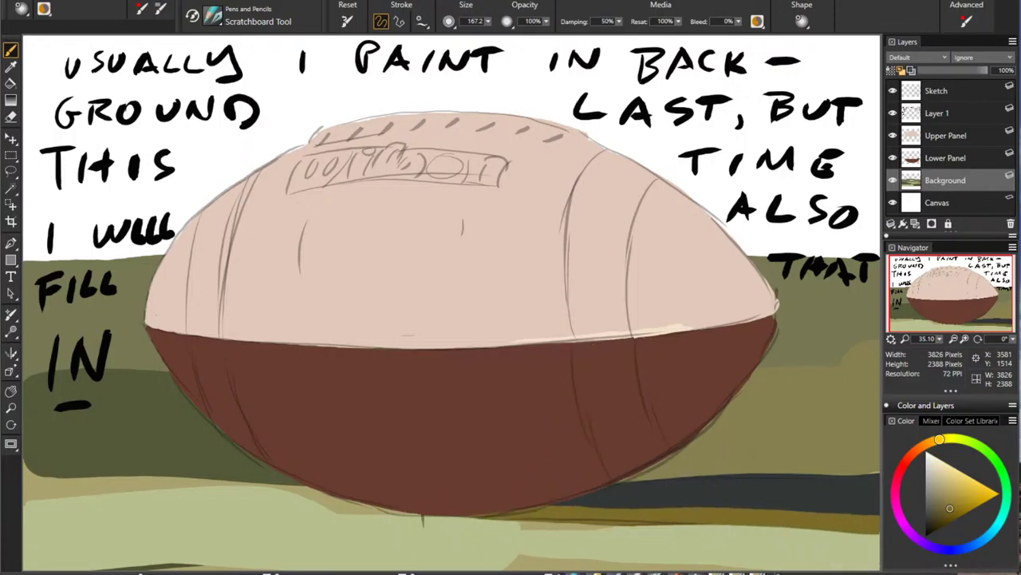
Step: Fill the whole sky area around the football down to the green horizon with solid bluish gray
{"action": "left_click", "coordinate": [940, 548]}
{"action": "left_click", "coordinate": [928, 482]}
{"action": "mouse_move", "coordinate": [198, 226]}
{"action": "left_mouse_down"}
{"action": "mouse_move", "coordinate": [35, 227]}
{"action": "mouse_move", "coordinate": [150, 234]}
{"action": "left_mouse_up"}
{"action": "mouse_move", "coordinate": [730, 231]}
{"action": "left_mouse_down"}
{"action": "mouse_move", "coordinate": [814, 243]}
{"action": "mouse_move", "coordinate": [798, 231]}
{"action": "mouse_move", "coordinate": [722, 230]}
{"action": "left_mouse_up"}
{"action": "mouse_move", "coordinate": [143, 256]}
{"action": "left_mouse_down"}
{"action": "mouse_move", "coordinate": [33, 252]}
{"action": "mouse_move", "coordinate": [415, 179]}
{"action": "mouse_move", "coordinate": [861, 174]}
{"action": "mouse_move", "coordinate": [156, 171]}
{"action": "mouse_move", "coordinate": [868, 117]}
{"action": "mouse_move", "coordinate": [62, 119]}
{"action": "mouse_move", "coordinate": [875, 52]}
{"action": "mouse_move", "coordinate": [551, 41]}
{"action": "mouse_move", "coordinate": [151, 48]}
{"action": "mouse_move", "coordinate": [30, 80]}
{"action": "left_mouse_up"}
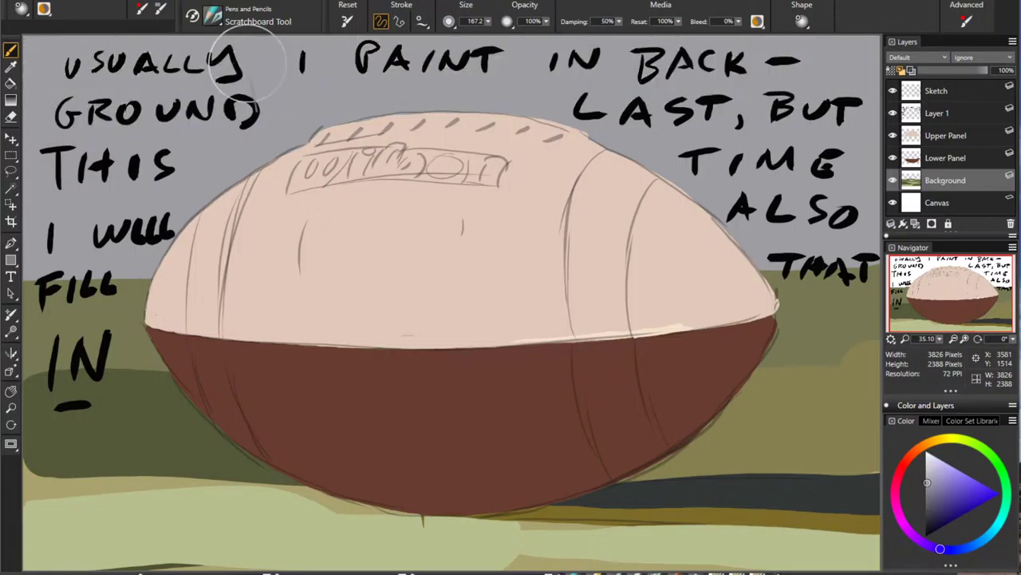
{"action": "left_click_drag", "start_coordinate": [244, 57], "coordinate": [283, 80]}
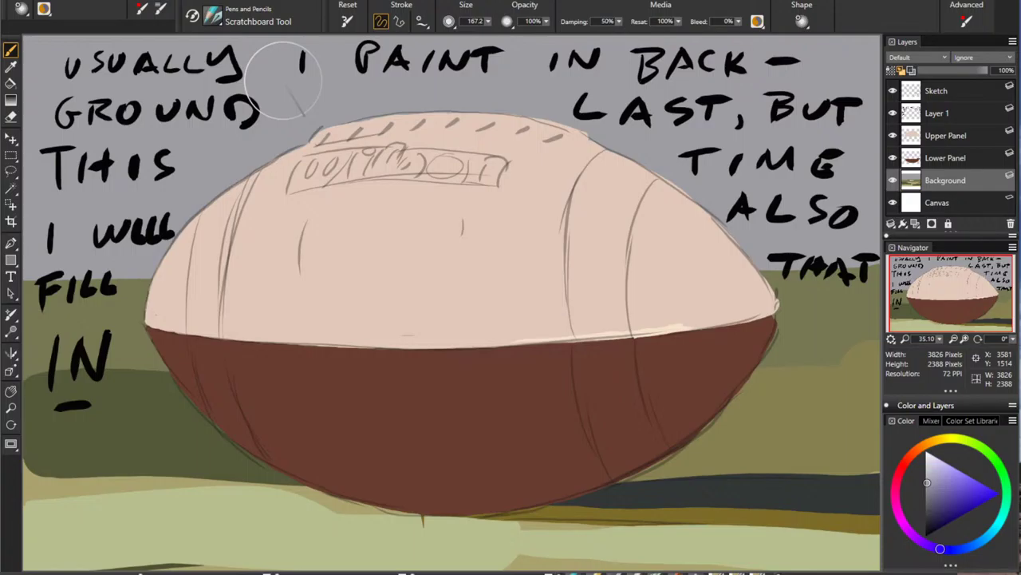
Step: Delete the layer holding the black handwritten notes and add an empty layer above Upper Panel
{"action": "left_click", "coordinate": [939, 117]}
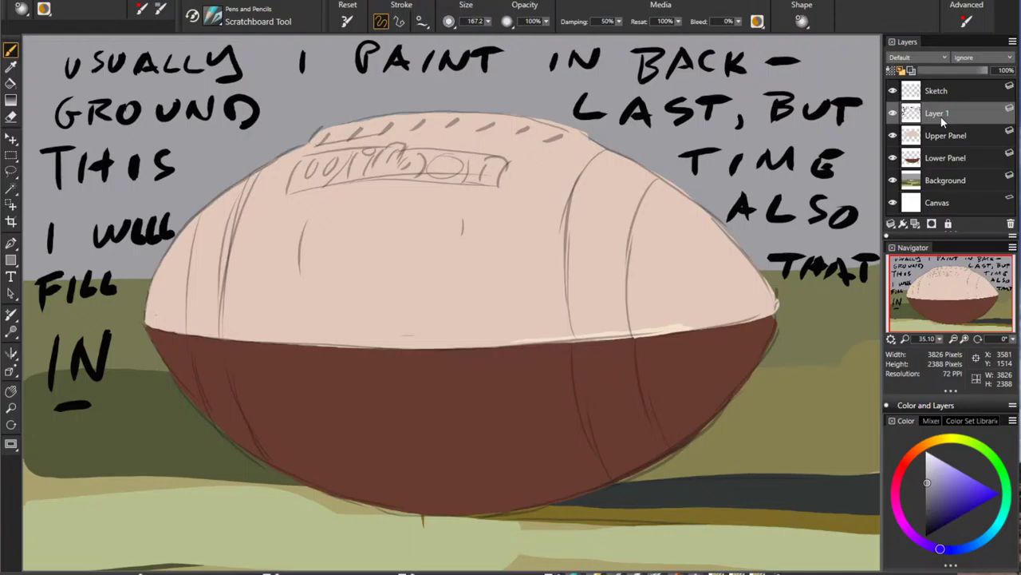
{"action": "left_click", "coordinate": [1011, 225]}
{"action": "left_click", "coordinate": [916, 224]}
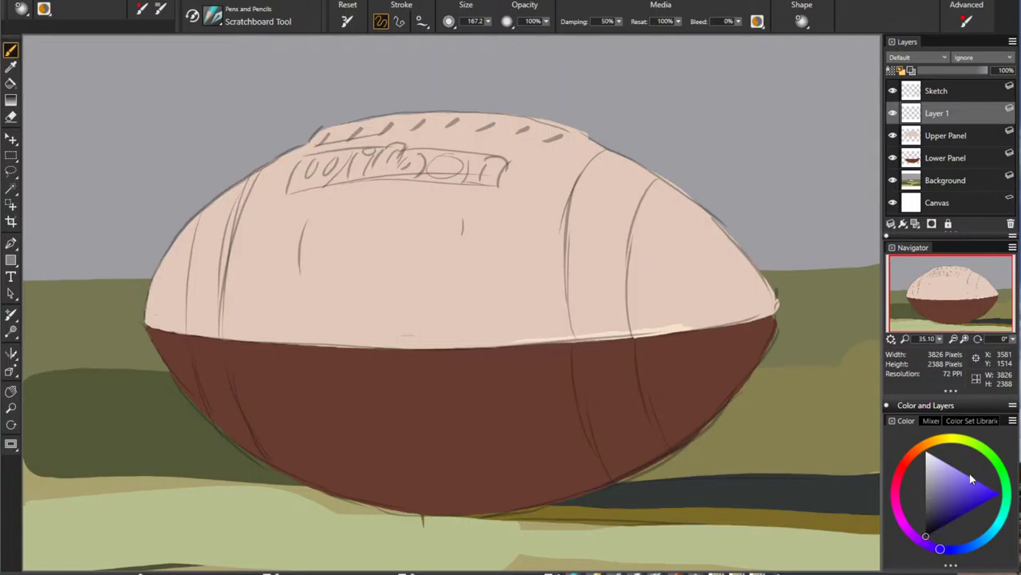
Step: Handwrite "ALL BLOCKED IN!" in magenta across the sky with a brush about 53.5 in size
{"action": "left_click", "coordinate": [897, 494]}
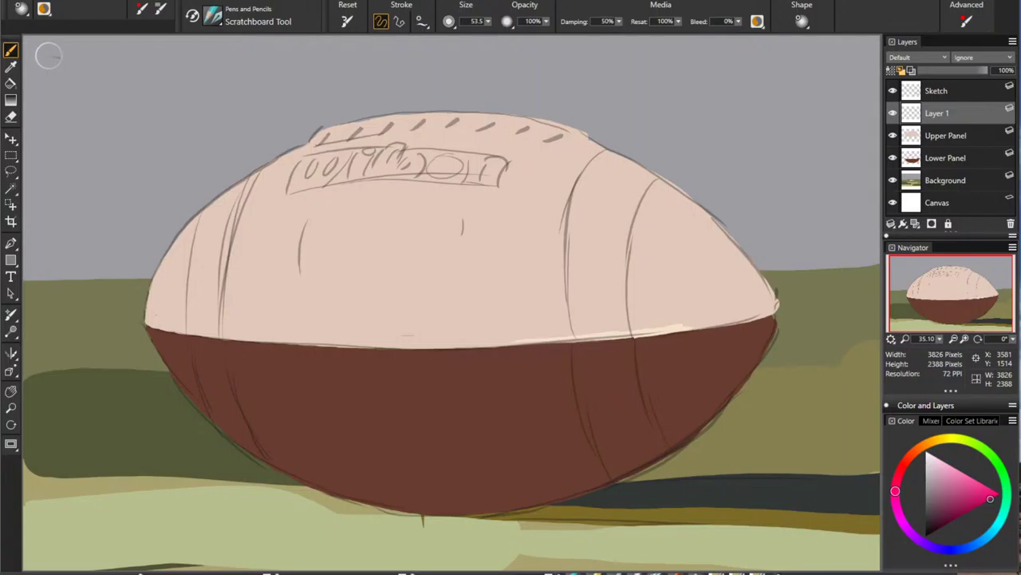
{"action": "mouse_move", "coordinate": [51, 48]}
{"action": "left_mouse_down"}
{"action": "mouse_move", "coordinate": [40, 84]}
{"action": "mouse_move", "coordinate": [118, 73]}
{"action": "left_mouse_up"}
{"action": "left_click_drag", "start_coordinate": [172, 51], "coordinate": [170, 80]}
{"action": "left_click_drag", "start_coordinate": [170, 50], "coordinate": [173, 80]}
{"action": "mouse_move", "coordinate": [208, 53]}
{"action": "left_mouse_down"}
{"action": "mouse_move", "coordinate": [209, 70]}
{"action": "mouse_move", "coordinate": [235, 78]}
{"action": "left_mouse_up"}
{"action": "mouse_move", "coordinate": [258, 55]}
{"action": "left_mouse_down"}
{"action": "mouse_move", "coordinate": [313, 79]}
{"action": "mouse_move", "coordinate": [350, 80]}
{"action": "left_mouse_up"}
{"action": "mouse_move", "coordinate": [350, 80]}
{"action": "left_mouse_down"}
{"action": "mouse_move", "coordinate": [382, 79]}
{"action": "mouse_move", "coordinate": [375, 64]}
{"action": "left_mouse_up"}
{"action": "left_click_drag", "start_coordinate": [348, 53], "coordinate": [378, 50]}
{"action": "left_click_drag", "start_coordinate": [388, 50], "coordinate": [389, 82]}
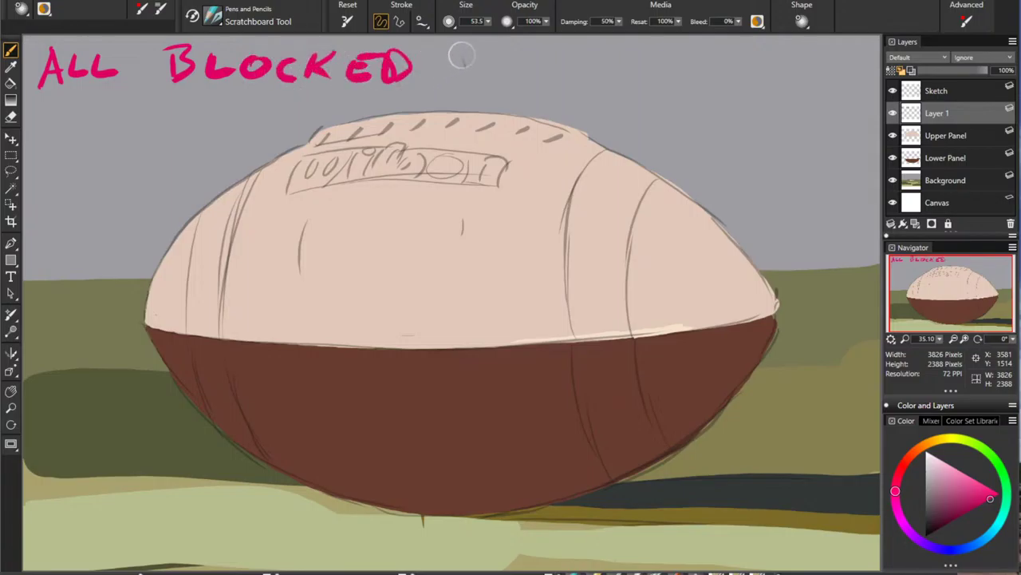
{"action": "mouse_move", "coordinate": [456, 56]}
{"action": "left_mouse_down"}
{"action": "mouse_move", "coordinate": [456, 77]}
{"action": "mouse_move", "coordinate": [477, 59]}
{"action": "left_mouse_up"}
{"action": "mouse_move", "coordinate": [477, 59]}
{"action": "left_mouse_down"}
{"action": "mouse_move", "coordinate": [493, 76]}
{"action": "mouse_move", "coordinate": [499, 56]}
{"action": "mouse_move", "coordinate": [526, 70]}
{"action": "left_mouse_up"}
{"action": "left_click", "coordinate": [526, 80]}
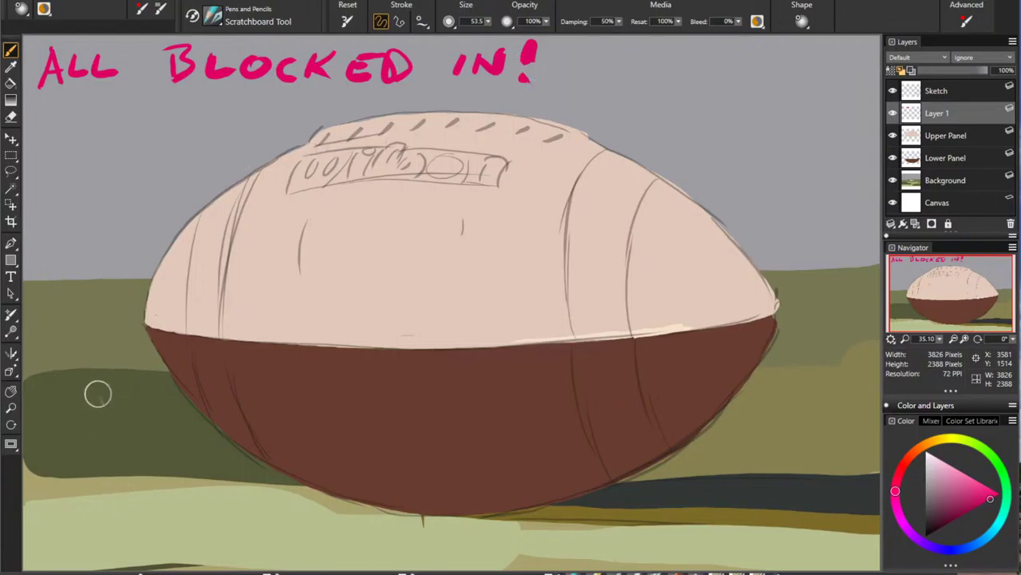
Step: Handwrite "STEP 3." in magenta beneath the "ALL BLOCKED IN!" note
{"action": "mouse_move", "coordinate": [67, 104]}
{"action": "left_mouse_down"}
{"action": "mouse_move", "coordinate": [44, 147]}
{"action": "mouse_move", "coordinate": [90, 145]}
{"action": "mouse_move", "coordinate": [111, 104]}
{"action": "left_mouse_up"}
{"action": "mouse_move", "coordinate": [122, 108]}
{"action": "left_mouse_down"}
{"action": "mouse_move", "coordinate": [152, 146]}
{"action": "mouse_move", "coordinate": [152, 108]}
{"action": "left_mouse_up"}
{"action": "mouse_move", "coordinate": [121, 127]}
{"action": "left_mouse_down"}
{"action": "mouse_move", "coordinate": [140, 126]}
{"action": "mouse_move", "coordinate": [166, 147]}
{"action": "left_mouse_up"}
{"action": "left_click_drag", "start_coordinate": [164, 103], "coordinate": [166, 127]}
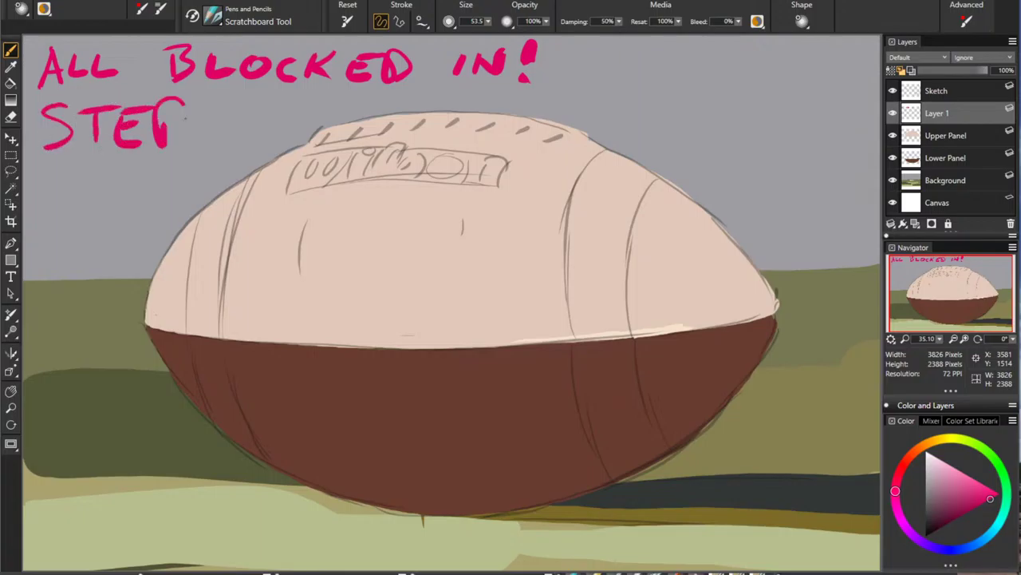
{"action": "mouse_move", "coordinate": [217, 101]}
{"action": "left_mouse_down"}
{"action": "mouse_move", "coordinate": [238, 116]}
{"action": "mouse_move", "coordinate": [217, 142]}
{"action": "left_mouse_up"}
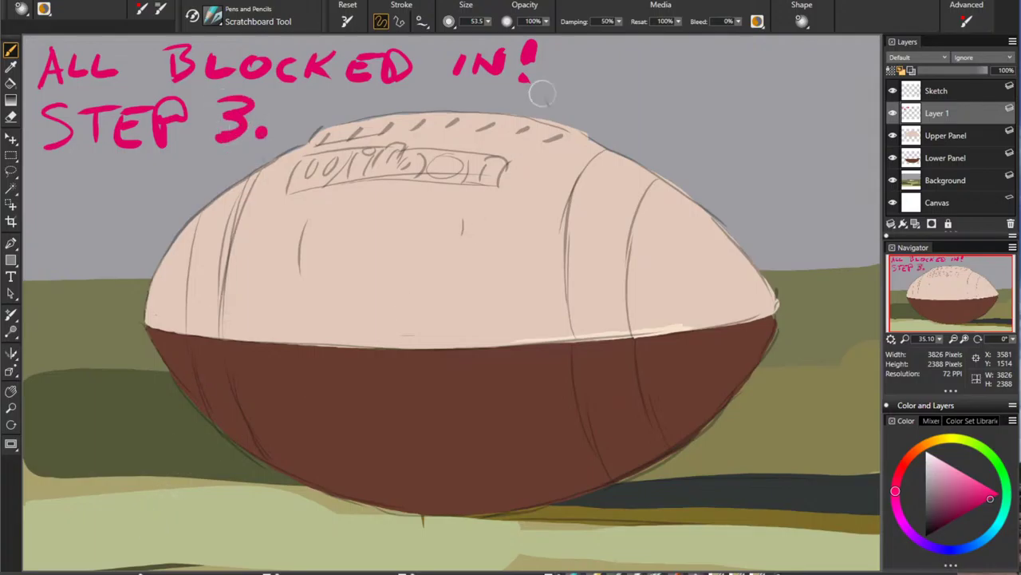
Step: Add a slash divider and handwrite "TURN ON" with an arrow to the layer options, followed by "PRESERVE TRANSPARENCY" in quotation marks
{"action": "left_click_drag", "start_coordinate": [574, 41], "coordinate": [552, 122]}
{"action": "mouse_move", "coordinate": [622, 49]}
{"action": "left_mouse_down"}
{"action": "mouse_move", "coordinate": [674, 73]}
{"action": "mouse_move", "coordinate": [708, 51]}
{"action": "mouse_move", "coordinate": [797, 45]}
{"action": "mouse_move", "coordinate": [867, 72]}
{"action": "left_mouse_up"}
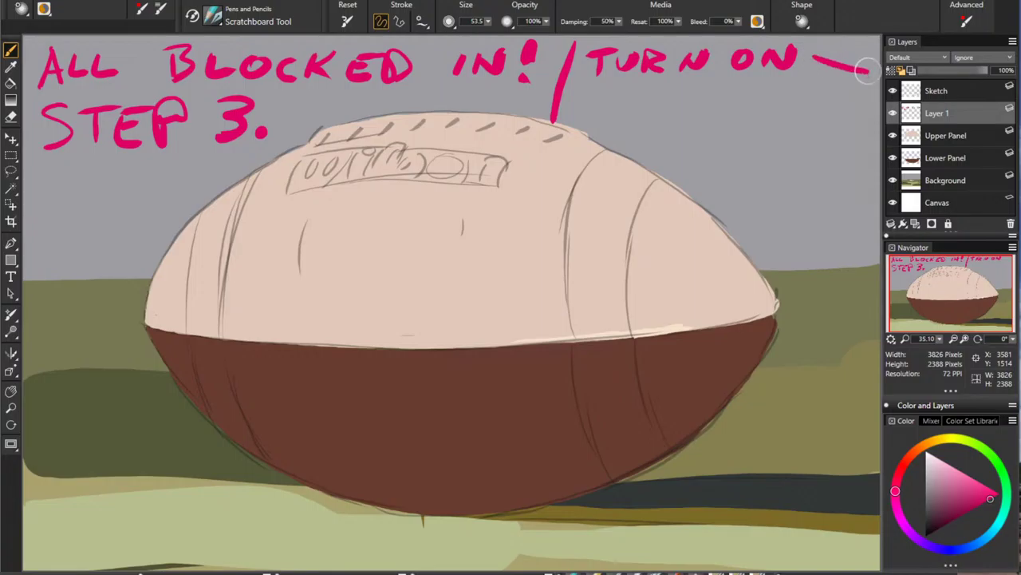
{"action": "mouse_move", "coordinate": [589, 91]}
{"action": "left_mouse_down"}
{"action": "mouse_move", "coordinate": [610, 119]}
{"action": "mouse_move", "coordinate": [632, 103]}
{"action": "mouse_move", "coordinate": [661, 110]}
{"action": "left_mouse_up"}
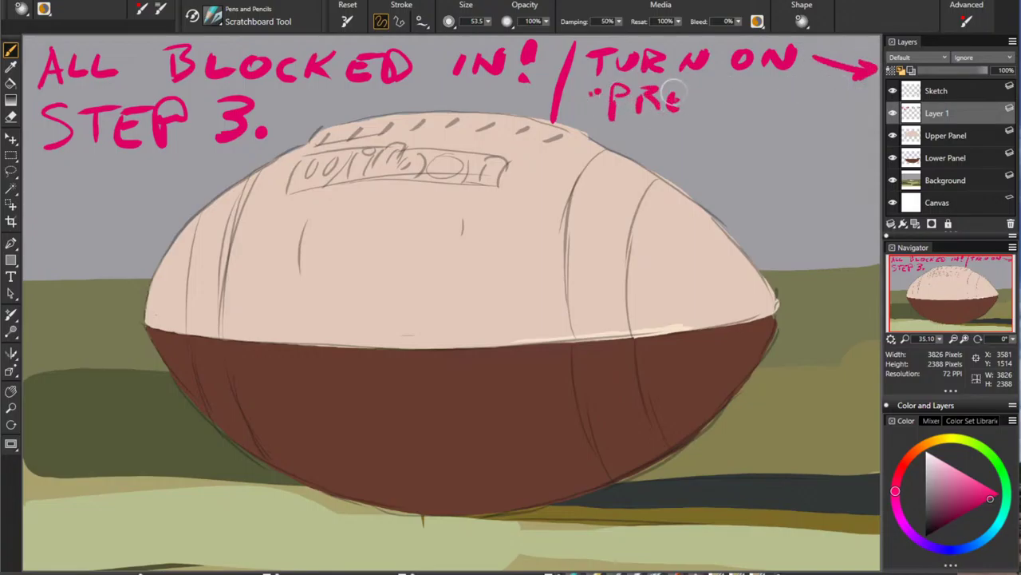
{"action": "mouse_move", "coordinate": [718, 80]}
{"action": "left_mouse_down"}
{"action": "mouse_move", "coordinate": [696, 108]}
{"action": "mouse_move", "coordinate": [718, 112]}
{"action": "mouse_move", "coordinate": [734, 94]}
{"action": "mouse_move", "coordinate": [766, 101]}
{"action": "mouse_move", "coordinate": [827, 77]}
{"action": "left_mouse_up"}
{"action": "left_click_drag", "start_coordinate": [798, 91], "coordinate": [820, 90]}
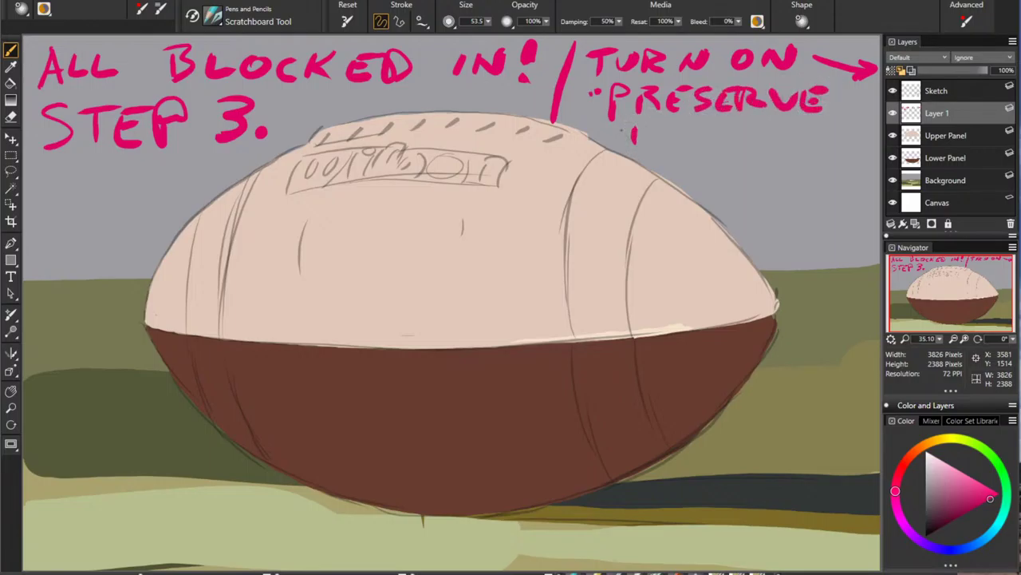
{"action": "mouse_move", "coordinate": [626, 126]}
{"action": "left_mouse_down"}
{"action": "mouse_move", "coordinate": [655, 146]}
{"action": "mouse_move", "coordinate": [745, 126]}
{"action": "mouse_move", "coordinate": [817, 133]}
{"action": "left_mouse_up"}
{"action": "left_click_drag", "start_coordinate": [675, 156], "coordinate": [677, 176]}
{"action": "left_click_drag", "start_coordinate": [675, 156], "coordinate": [713, 176]}
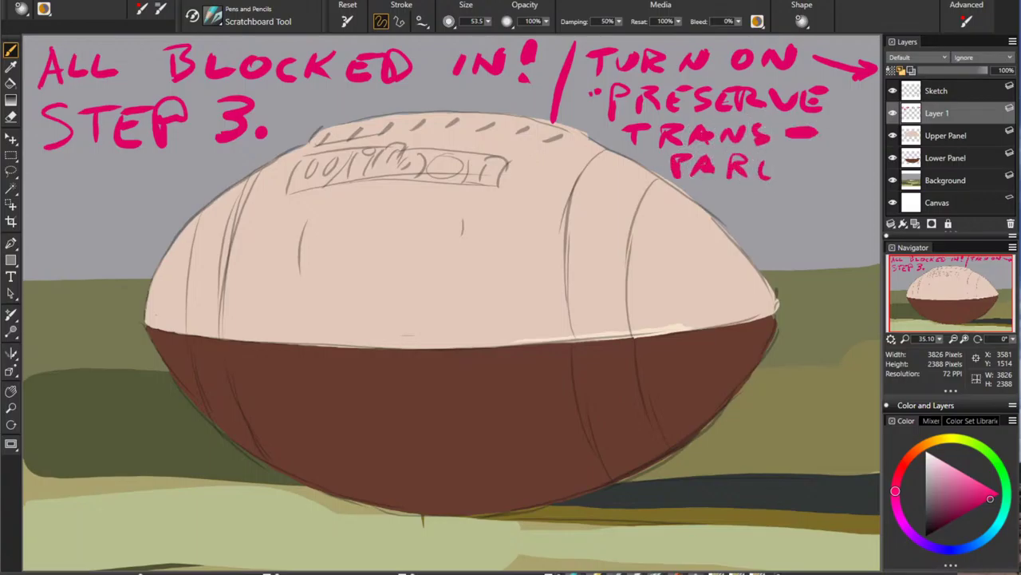
{"action": "mouse_move", "coordinate": [767, 156]}
{"action": "left_mouse_down"}
{"action": "mouse_move", "coordinate": [785, 173]}
{"action": "mouse_move", "coordinate": [827, 153]}
{"action": "mouse_move", "coordinate": [844, 185]}
{"action": "left_mouse_up"}
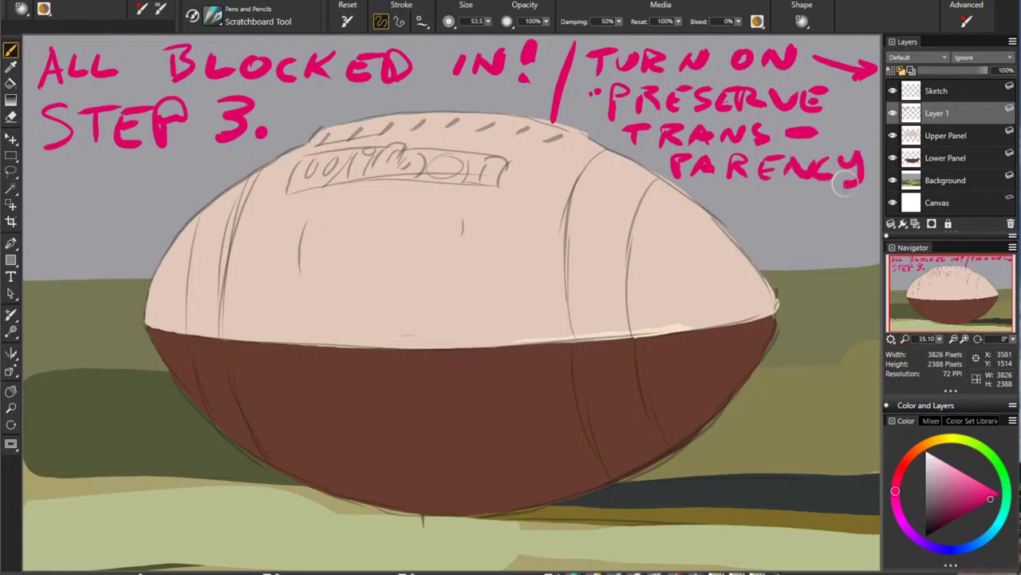
{"action": "left_click", "coordinate": [866, 141]}
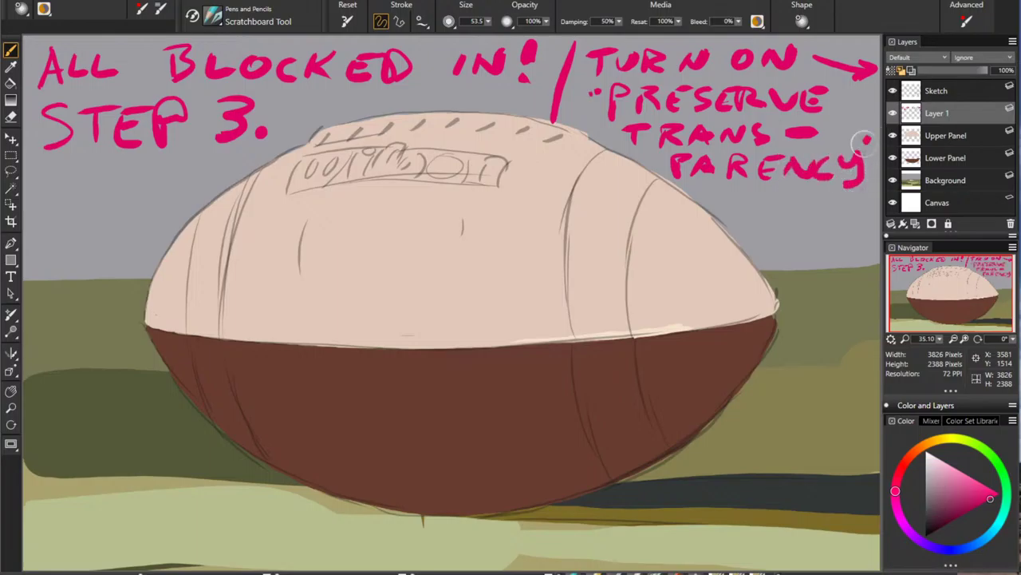
{"action": "left_click", "coordinate": [860, 136]}
Step: Handwrite "& START PAINTING" in magenta across the pale green ground below the football
{"action": "left_click_drag", "start_coordinate": [67, 485], "coordinate": [73, 517]}
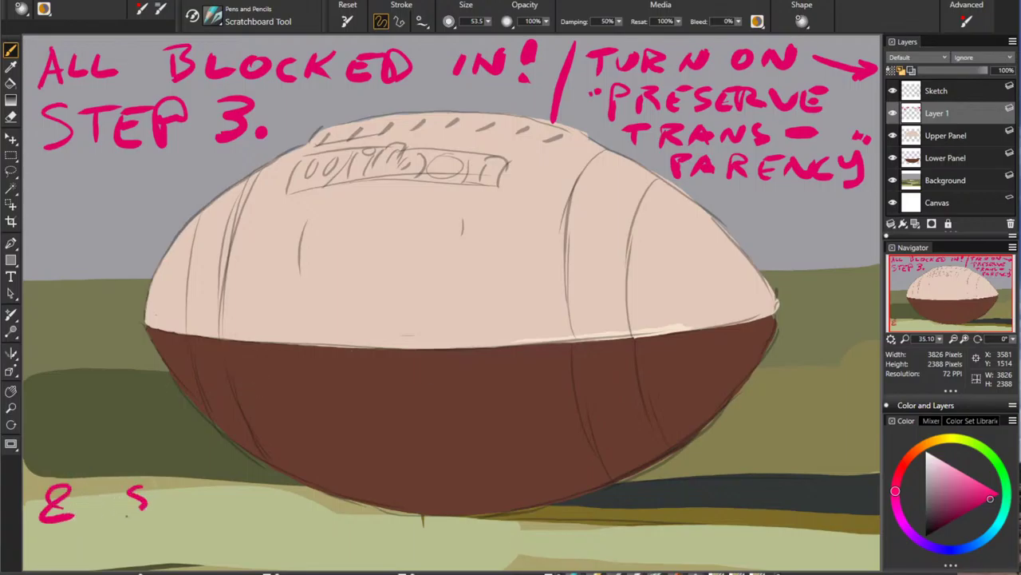
{"action": "left_click_drag", "start_coordinate": [147, 487], "coordinate": [189, 484]}
{"action": "mouse_move", "coordinate": [185, 515]}
{"action": "left_mouse_down"}
{"action": "mouse_move", "coordinate": [216, 515]}
{"action": "mouse_move", "coordinate": [212, 503]}
{"action": "mouse_move", "coordinate": [232, 488]}
{"action": "left_mouse_up"}
{"action": "mouse_move", "coordinate": [231, 488]}
{"action": "left_mouse_down"}
{"action": "mouse_move", "coordinate": [236, 516]}
{"action": "mouse_move", "coordinate": [249, 505]}
{"action": "mouse_move", "coordinate": [276, 518]}
{"action": "mouse_move", "coordinate": [301, 490]}
{"action": "left_mouse_up"}
{"action": "left_click_drag", "start_coordinate": [285, 492], "coordinate": [288, 519]}
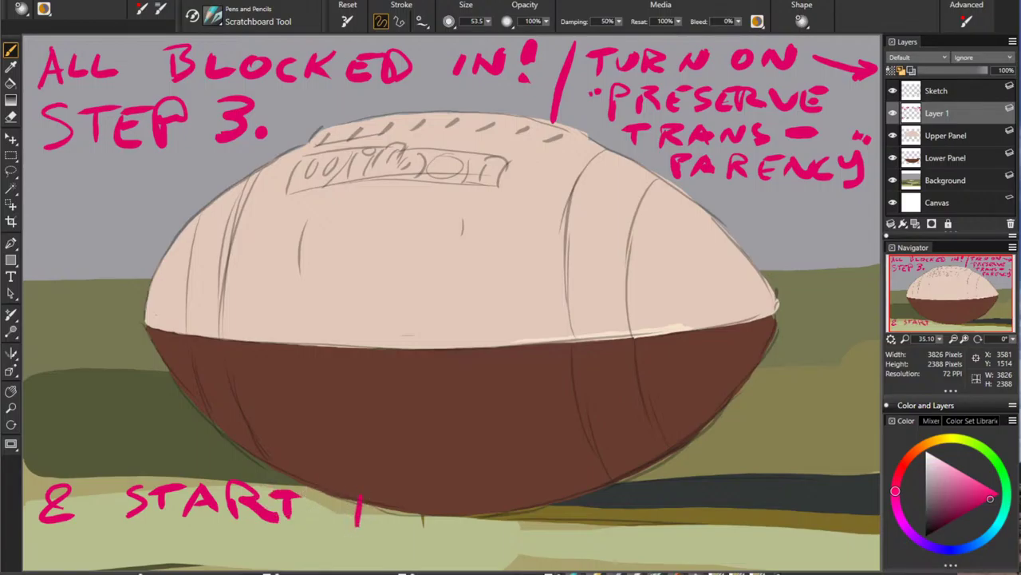
{"action": "mouse_move", "coordinate": [381, 520]}
{"action": "left_mouse_down"}
{"action": "mouse_move", "coordinate": [407, 478]}
{"action": "mouse_move", "coordinate": [432, 519]}
{"action": "left_mouse_up"}
{"action": "left_click_drag", "start_coordinate": [449, 483], "coordinate": [450, 523]}
{"action": "mouse_move", "coordinate": [463, 523]}
{"action": "left_mouse_down"}
{"action": "mouse_move", "coordinate": [502, 492]}
{"action": "mouse_move", "coordinate": [545, 493]}
{"action": "left_mouse_up"}
{"action": "mouse_move", "coordinate": [527, 496]}
{"action": "left_mouse_down"}
{"action": "mouse_move", "coordinate": [523, 518]}
{"action": "mouse_move", "coordinate": [549, 516]}
{"action": "left_mouse_up"}
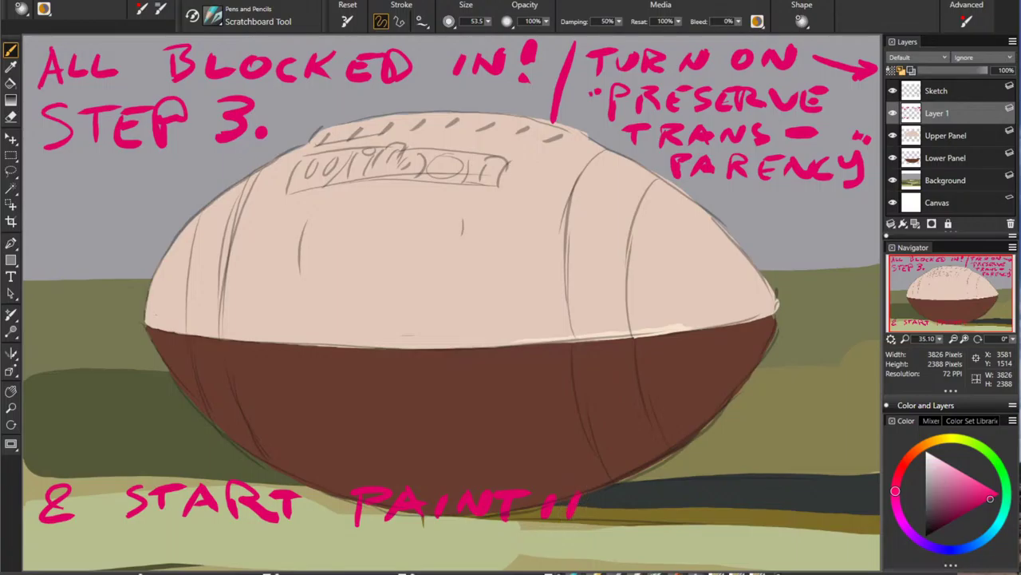
{"action": "left_click_drag", "start_coordinate": [569, 482], "coordinate": [588, 515]}
{"action": "mouse_move", "coordinate": [587, 516]}
{"action": "left_mouse_down"}
{"action": "mouse_move", "coordinate": [591, 482]}
{"action": "mouse_move", "coordinate": [616, 511]}
{"action": "left_mouse_up"}
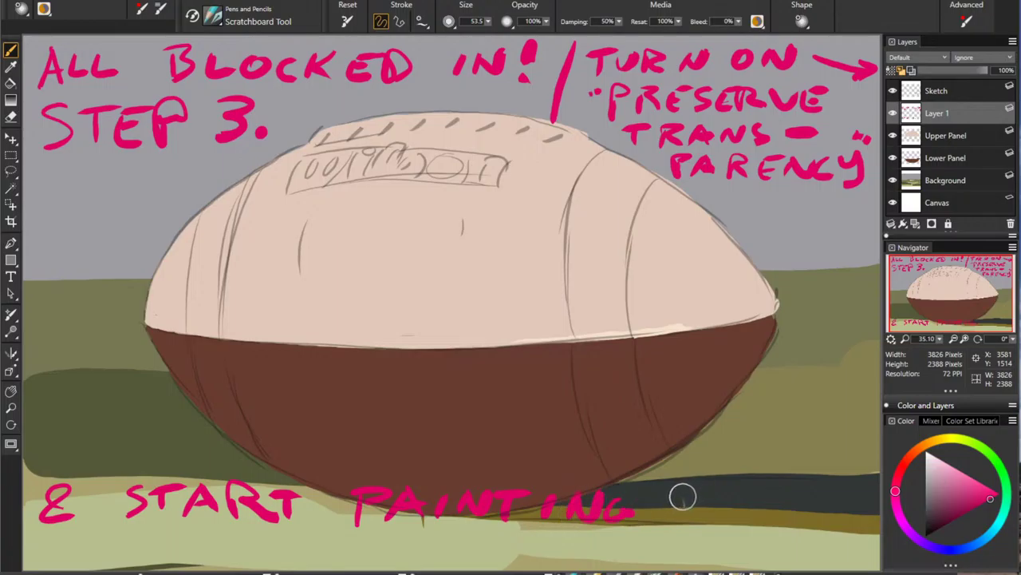
Step: Finish the bottom note with the handwritten words "LARGE DETAILS", placing "DETAILS" on a second line
{"action": "mouse_move", "coordinate": [678, 485]}
{"action": "left_mouse_down"}
{"action": "mouse_move", "coordinate": [672, 521]}
{"action": "mouse_move", "coordinate": [759, 479]}
{"action": "mouse_move", "coordinate": [750, 477]}
{"action": "mouse_move", "coordinate": [754, 501]}
{"action": "left_mouse_up"}
{"action": "left_click_drag", "start_coordinate": [765, 504], "coordinate": [764, 515]}
{"action": "mouse_move", "coordinate": [814, 489]}
{"action": "left_mouse_down"}
{"action": "mouse_move", "coordinate": [825, 505]}
{"action": "mouse_move", "coordinate": [851, 504]}
{"action": "left_mouse_up"}
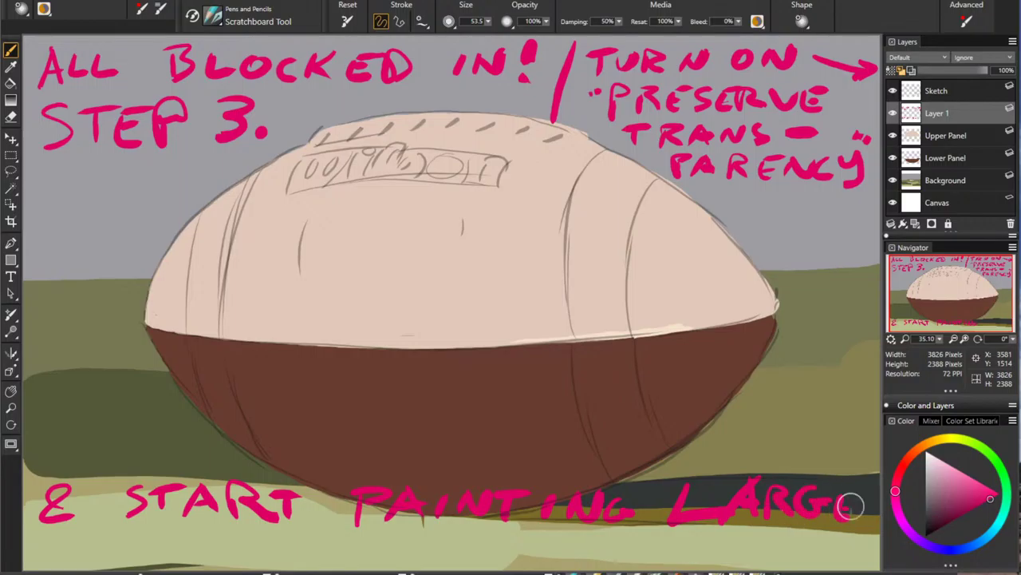
{"action": "left_click_drag", "start_coordinate": [297, 529], "coordinate": [307, 564]}
{"action": "mouse_move", "coordinate": [372, 537]}
{"action": "left_mouse_down"}
{"action": "mouse_move", "coordinate": [361, 561]}
{"action": "mouse_move", "coordinate": [394, 523]}
{"action": "left_mouse_up"}
{"action": "mouse_move", "coordinate": [416, 535]}
{"action": "left_mouse_down"}
{"action": "mouse_move", "coordinate": [415, 551]}
{"action": "mouse_move", "coordinate": [451, 524]}
{"action": "left_mouse_up"}
{"action": "left_click_drag", "start_coordinate": [469, 523], "coordinate": [444, 560]}
{"action": "mouse_move", "coordinate": [471, 526]}
{"action": "left_mouse_down"}
{"action": "mouse_move", "coordinate": [490, 556]}
{"action": "mouse_move", "coordinate": [484, 541]}
{"action": "left_mouse_up"}
{"action": "left_click_drag", "start_coordinate": [508, 528], "coordinate": [509, 562]}
{"action": "mouse_move", "coordinate": [533, 521]}
{"action": "left_mouse_down"}
{"action": "mouse_move", "coordinate": [530, 543]}
{"action": "mouse_move", "coordinate": [579, 560]}
{"action": "left_mouse_up"}
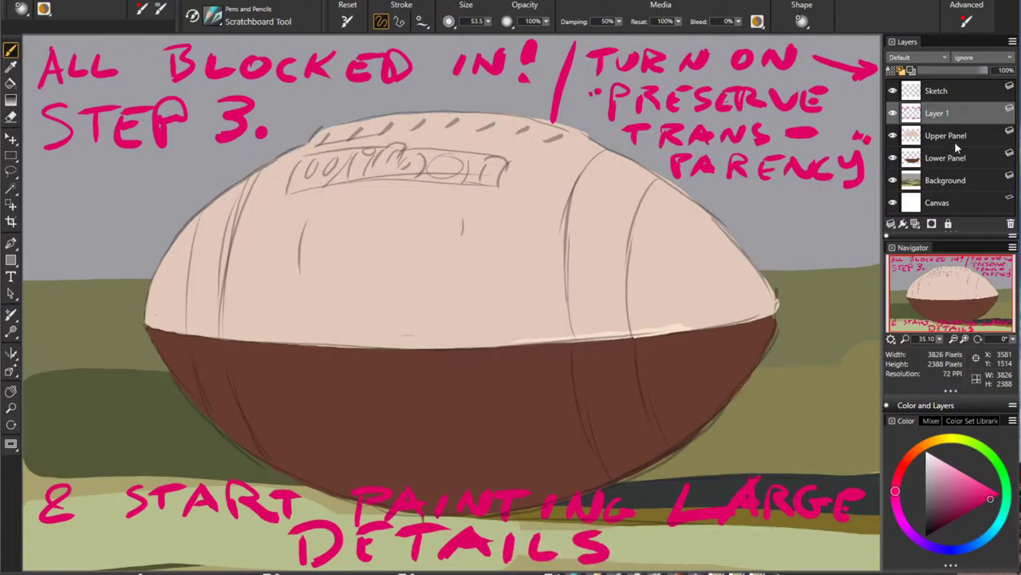
Step: Paint a muted reddish-brown stripe down the football's left side on the Upper Panel layer at 77% opacity, with transparency preserved
{"action": "left_click", "coordinate": [956, 142]}
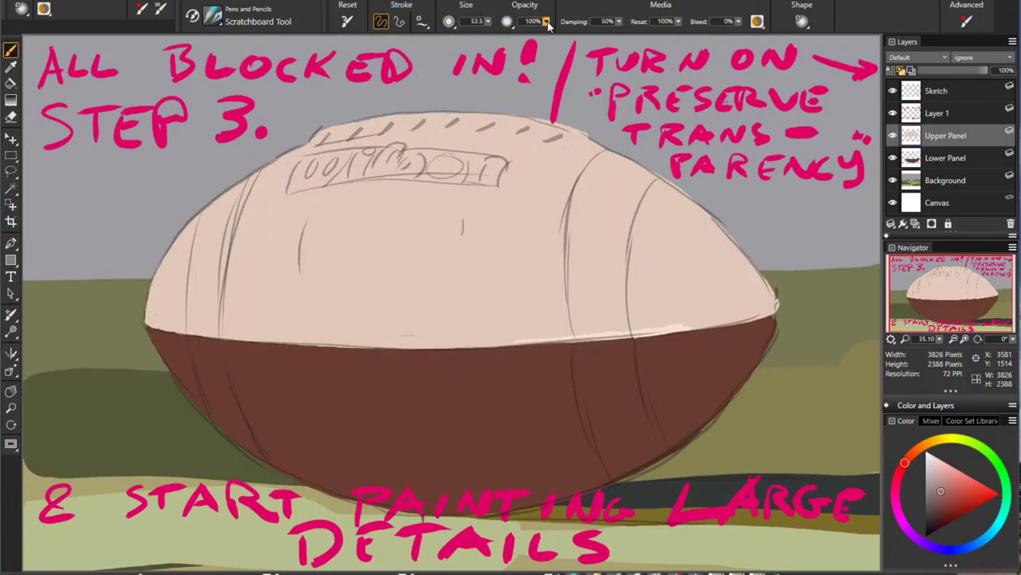
{"action": "left_click_drag", "start_coordinate": [547, 24], "coordinate": [493, 67]}
{"action": "left_click_drag", "start_coordinate": [277, 160], "coordinate": [229, 340]}
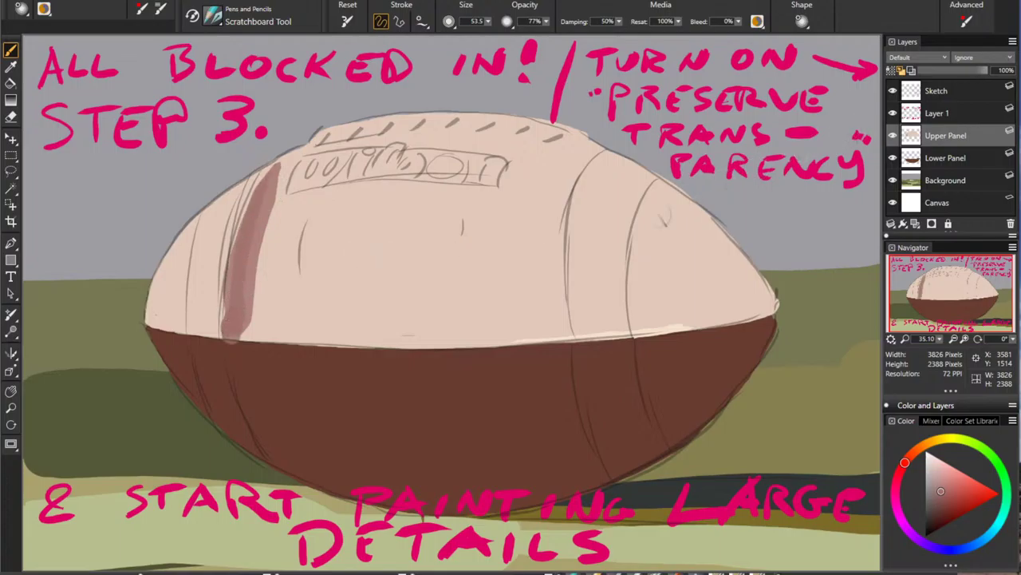
{"action": "key", "text": "ctrl+z"}
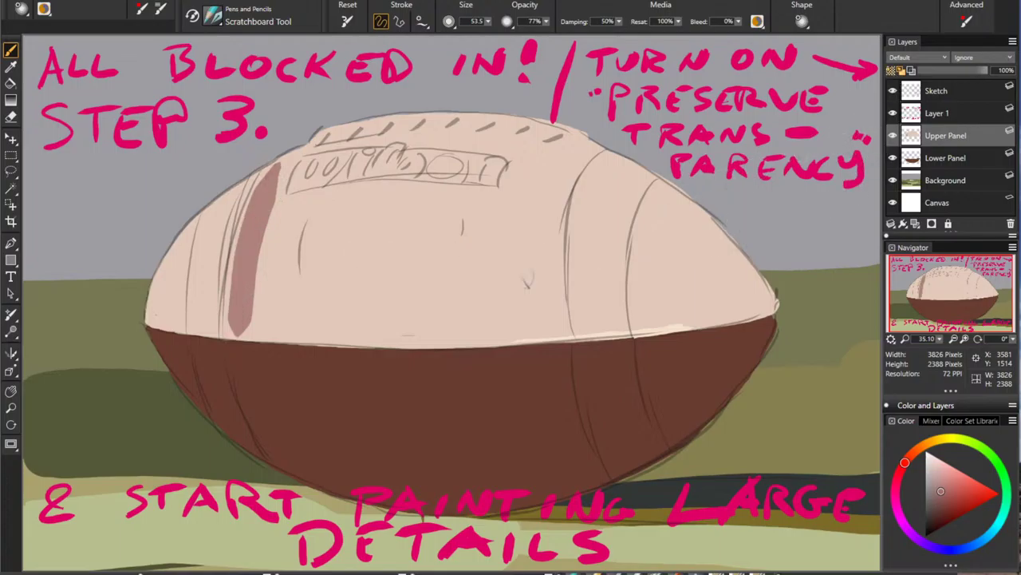
{"action": "left_click_drag", "start_coordinate": [283, 159], "coordinate": [238, 313]}
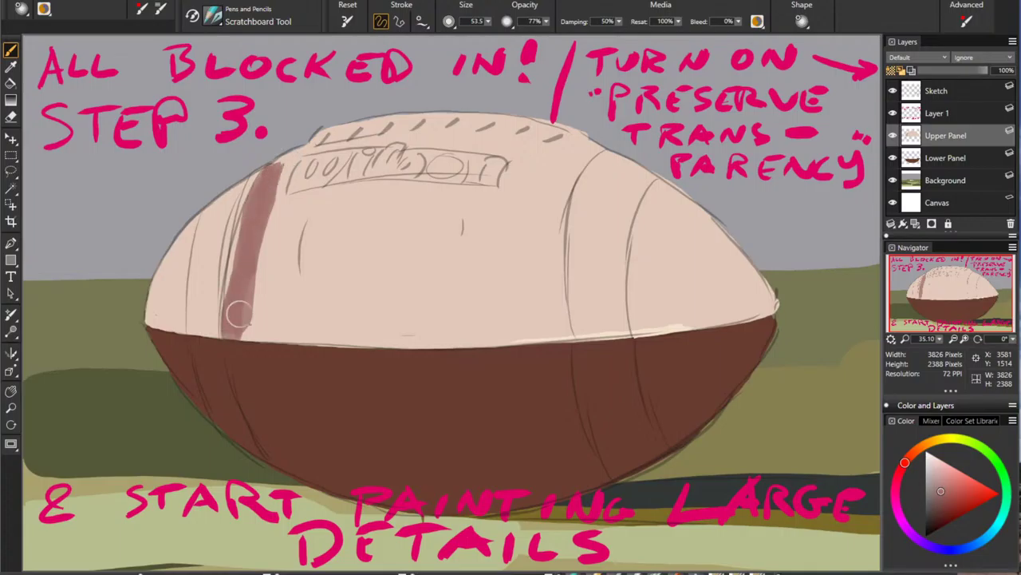
Step: Paint a near-white vertical band between the sketched seam lines left of the brown stripe
{"action": "left_click", "coordinate": [738, 300], "text": "alt"}
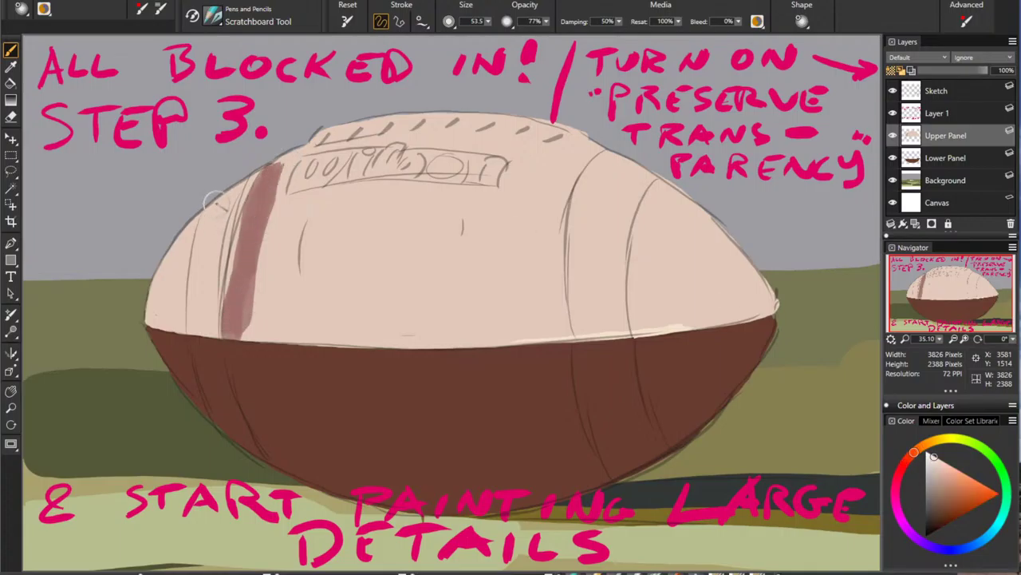
{"action": "left_click_drag", "start_coordinate": [212, 200], "coordinate": [198, 334]}
{"action": "left_click_drag", "start_coordinate": [244, 177], "coordinate": [209, 329]}
{"action": "left_click_drag", "start_coordinate": [220, 265], "coordinate": [201, 327]}
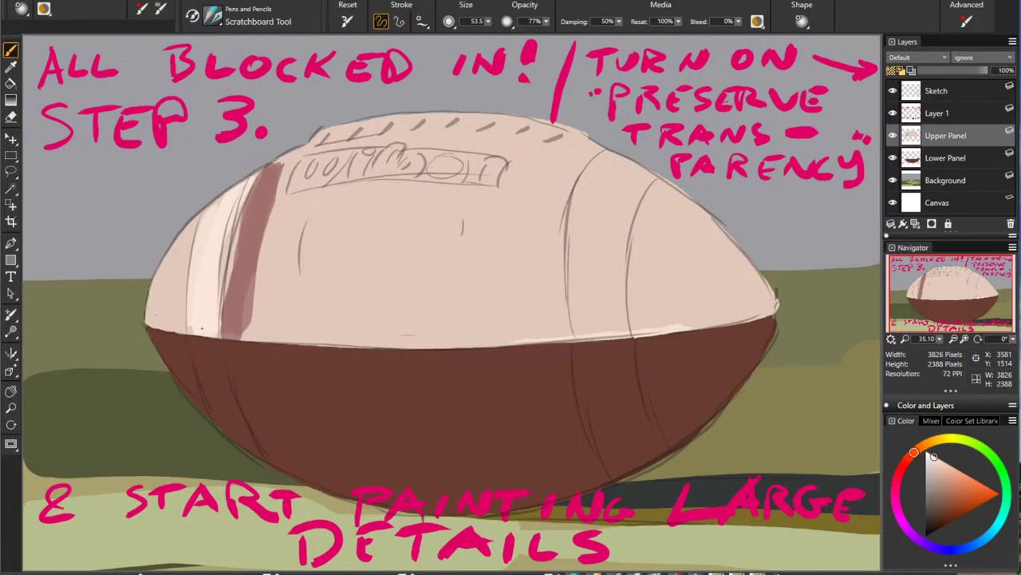
Step: Shade the football's left tip, outside the near-white band, with grayish mauve strokes
{"action": "left_click", "coordinate": [249, 268], "text": "alt"}
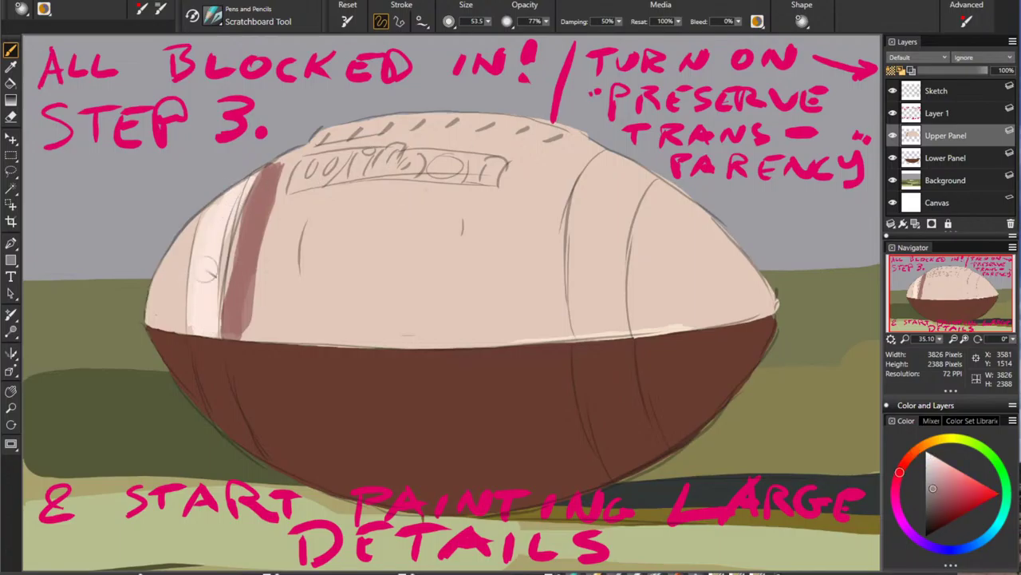
{"action": "mouse_move", "coordinate": [157, 274]}
{"action": "left_mouse_down"}
{"action": "mouse_move", "coordinate": [150, 323]}
{"action": "mouse_move", "coordinate": [193, 220]}
{"action": "mouse_move", "coordinate": [184, 328]}
{"action": "left_mouse_up"}
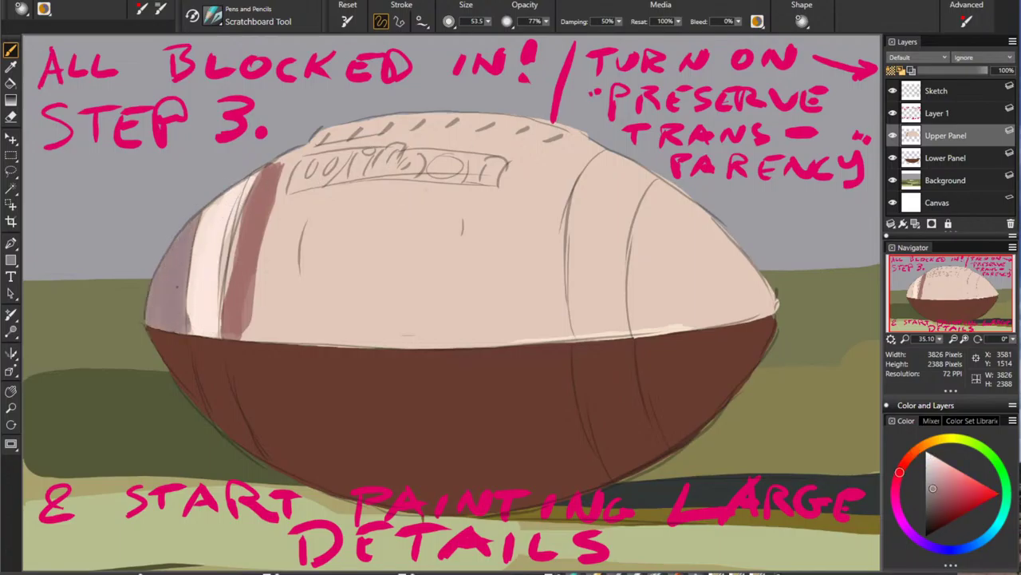
{"action": "mouse_move", "coordinate": [177, 287]}
{"action": "left_mouse_down"}
{"action": "mouse_move", "coordinate": [222, 197]}
{"action": "mouse_move", "coordinate": [171, 335]}
{"action": "left_mouse_up"}
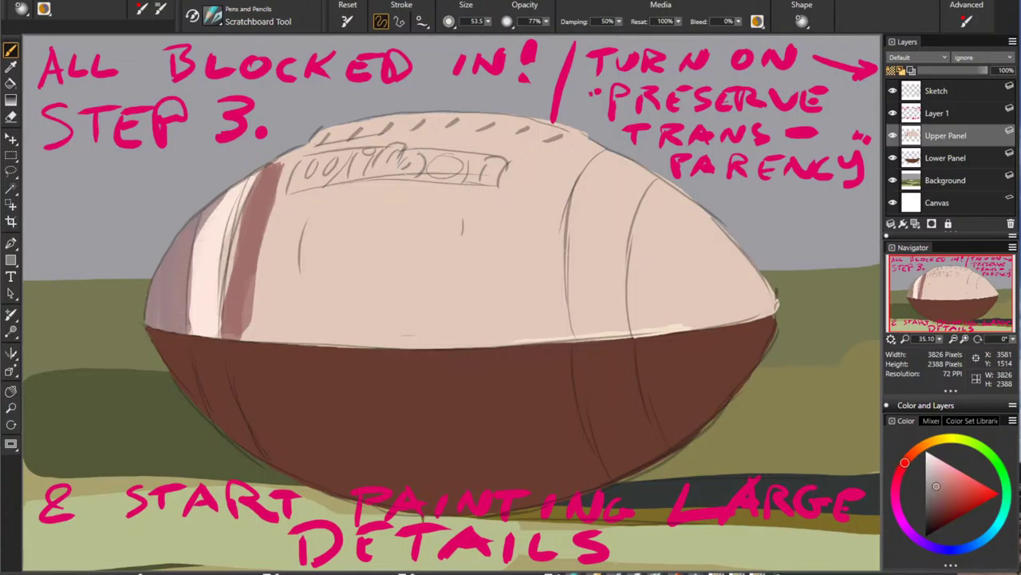
Step: Tone the near-white band on the football's left side with sampled peach and pale pink strokes
{"action": "left_click", "coordinate": [276, 264], "text": "alt"}
{"action": "mouse_move", "coordinate": [203, 253]}
{"action": "left_mouse_down"}
{"action": "mouse_move", "coordinate": [196, 305]}
{"action": "mouse_move", "coordinate": [226, 200]}
{"action": "mouse_move", "coordinate": [203, 333]}
{"action": "left_mouse_up"}
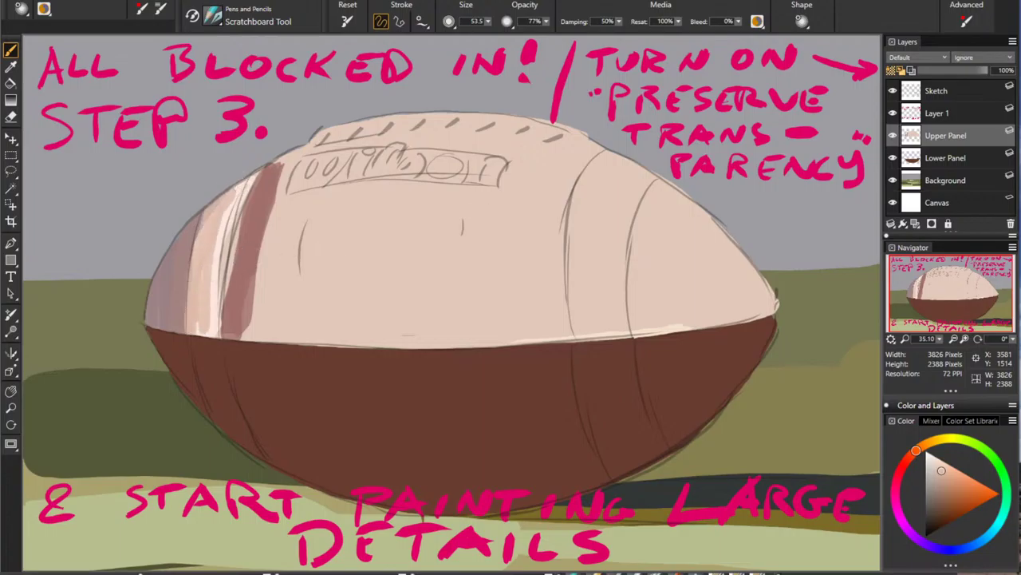
{"action": "left_click", "coordinate": [291, 263], "text": "alt"}
{"action": "mouse_move", "coordinate": [240, 179]}
{"action": "left_mouse_down"}
{"action": "mouse_move", "coordinate": [222, 225]}
{"action": "mouse_move", "coordinate": [227, 270]}
{"action": "left_mouse_up"}
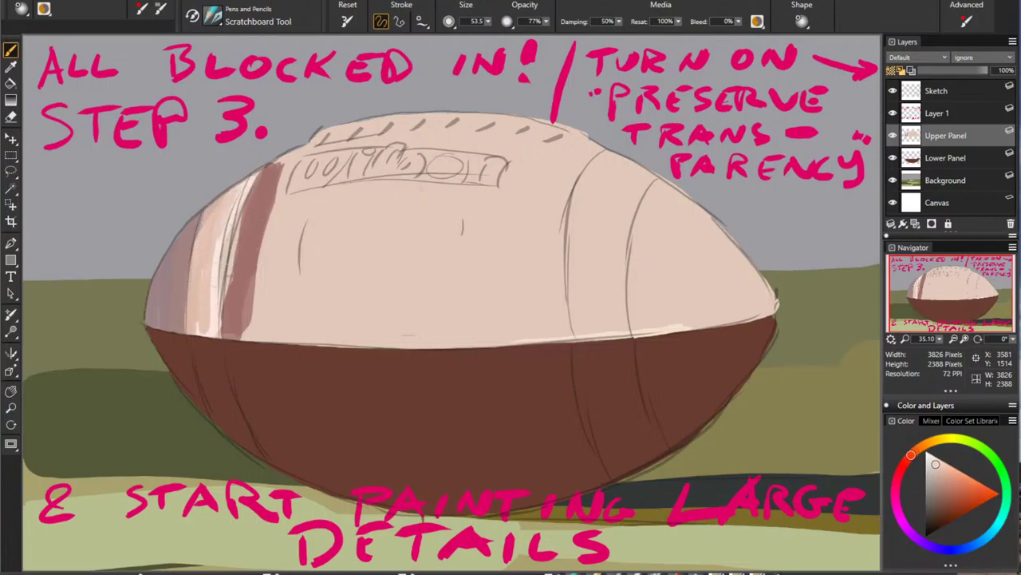
Step: Darken the upper left edge of the brown stripe and add muted shading where the left tip meets the pale band
{"action": "left_click", "coordinate": [264, 190], "text": "alt"}
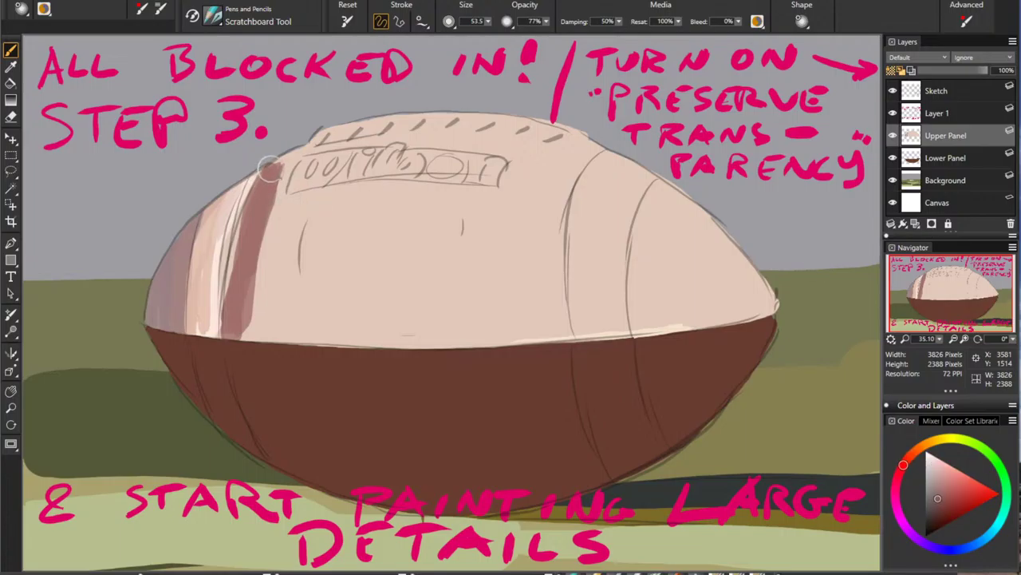
{"action": "mouse_move", "coordinate": [270, 169]}
{"action": "left_mouse_down"}
{"action": "mouse_move", "coordinate": [246, 217]}
{"action": "mouse_move", "coordinate": [265, 168]}
{"action": "mouse_move", "coordinate": [240, 241]}
{"action": "left_mouse_up"}
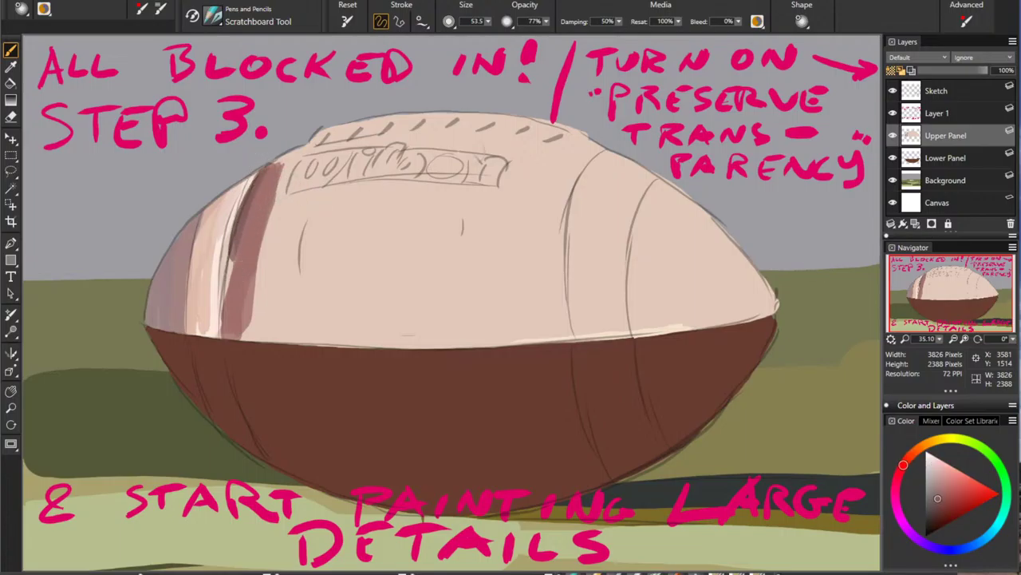
{"action": "left_click", "coordinate": [934, 489]}
{"action": "left_click", "coordinate": [901, 469]}
{"action": "left_click_drag", "start_coordinate": [199, 232], "coordinate": [180, 282]}
Step: Paint a reddish-brown band along the top of the football behind the laces, from the brown stripe to the right seam
{"action": "mouse_move", "coordinate": [280, 190]}
{"action": "left_mouse_down"}
{"action": "mouse_move", "coordinate": [283, 159]}
{"action": "mouse_move", "coordinate": [383, 151]}
{"action": "left_mouse_up"}
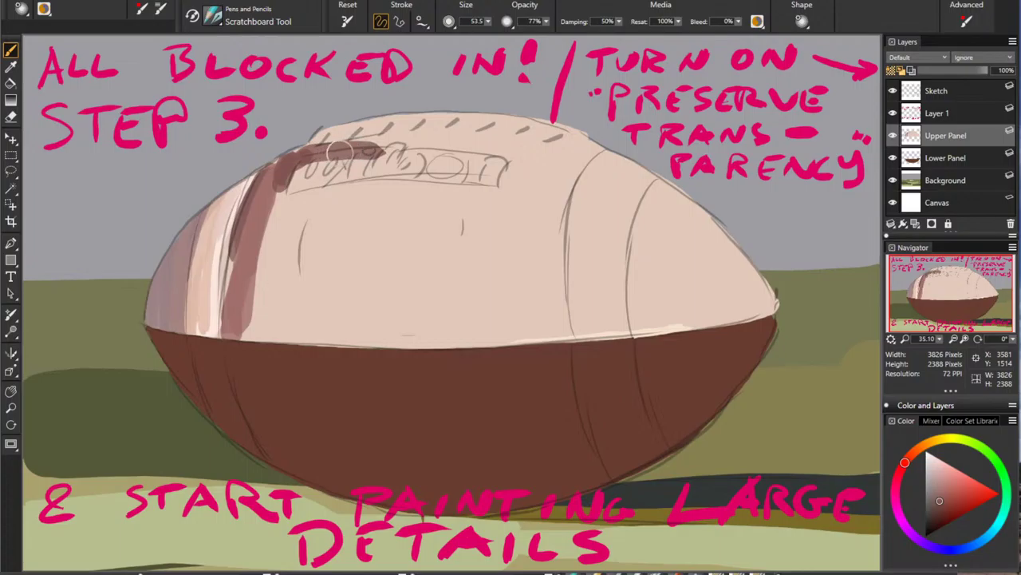
{"action": "mouse_move", "coordinate": [307, 143]}
{"action": "left_mouse_down"}
{"action": "mouse_move", "coordinate": [383, 134]}
{"action": "mouse_move", "coordinate": [429, 134]}
{"action": "mouse_move", "coordinate": [613, 162]}
{"action": "left_mouse_up"}
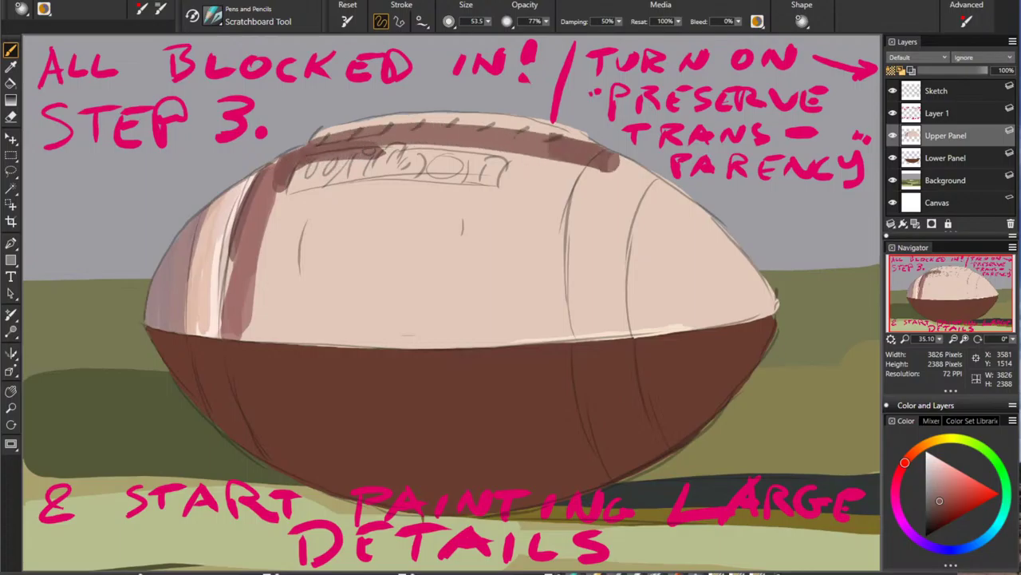
{"action": "mouse_move", "coordinate": [555, 139]}
{"action": "left_mouse_down"}
{"action": "mouse_move", "coordinate": [357, 131]}
{"action": "mouse_move", "coordinate": [610, 161]}
{"action": "left_mouse_up"}
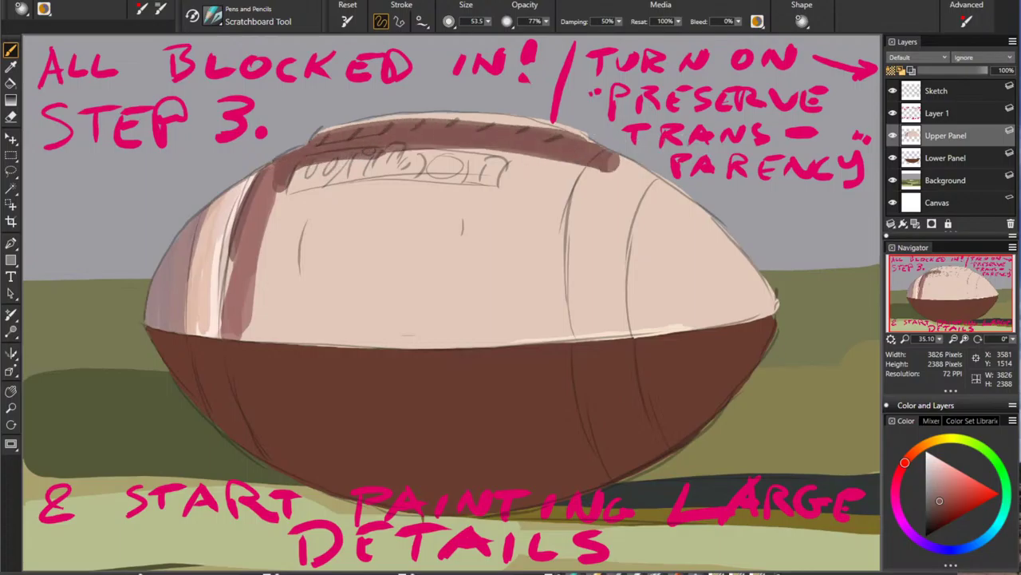
Step: Paint the laces in off-white along the football's top edge, with short cross stitches over the brown band
{"action": "left_click", "coordinate": [367, 153], "text": "alt"}
{"action": "mouse_move", "coordinate": [323, 132]}
{"action": "left_mouse_down"}
{"action": "mouse_move", "coordinate": [314, 139]}
{"action": "mouse_move", "coordinate": [411, 119]}
{"action": "mouse_move", "coordinate": [614, 134]}
{"action": "left_mouse_up"}
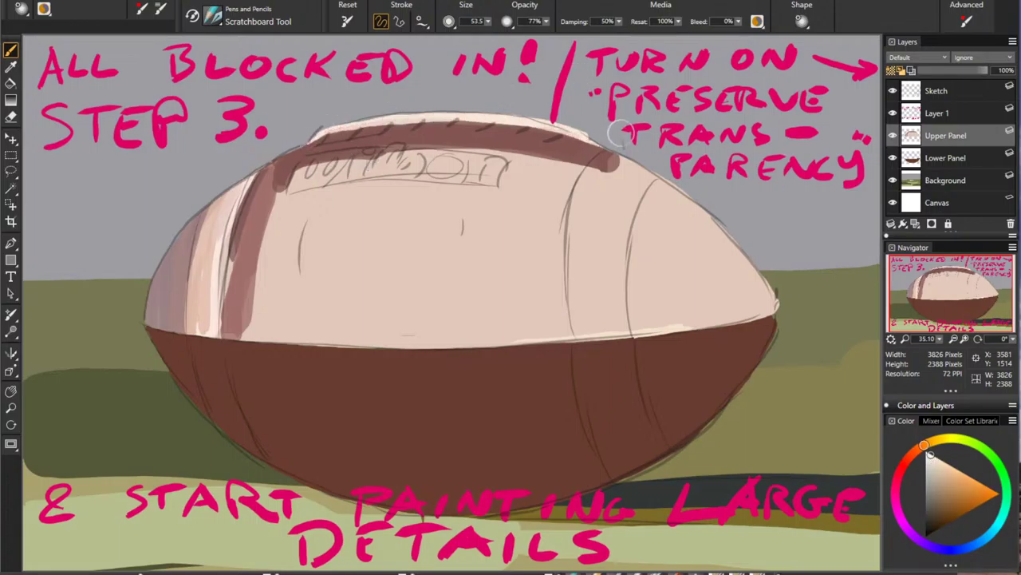
{"action": "left_click_drag", "start_coordinate": [324, 130], "coordinate": [309, 145]}
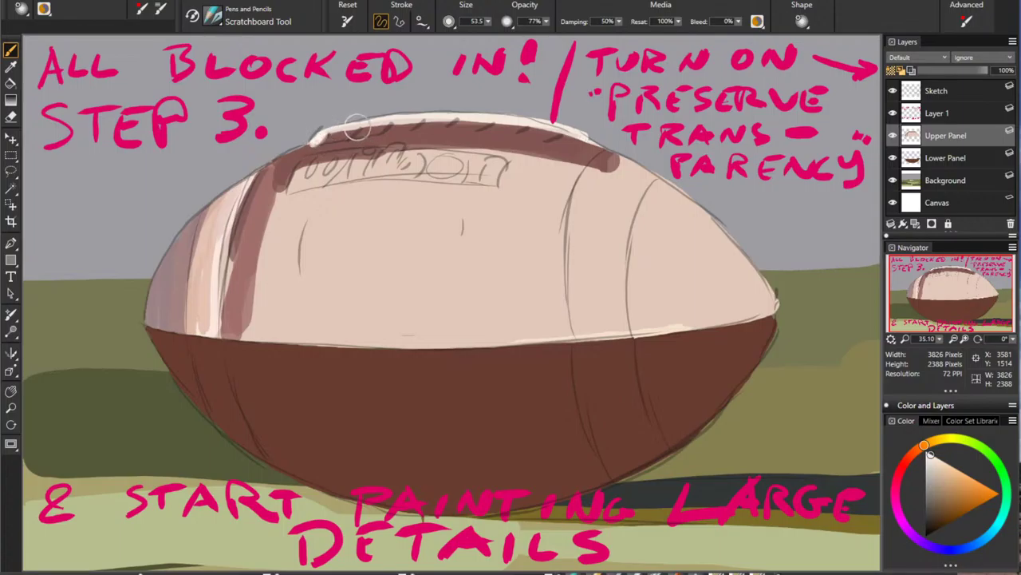
{"action": "left_click_drag", "start_coordinate": [390, 126], "coordinate": [382, 126]}
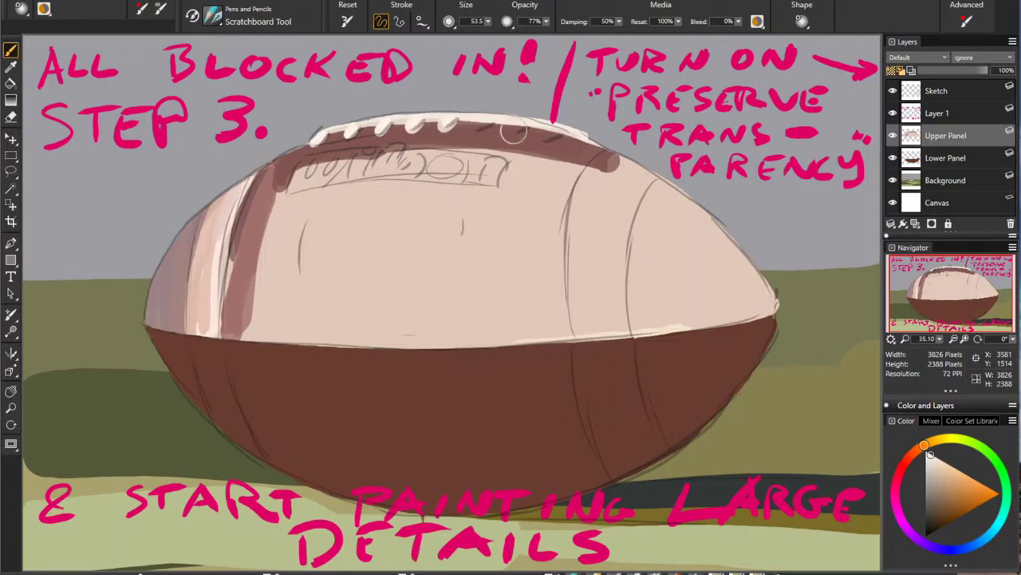
{"action": "mouse_move", "coordinate": [527, 126]}
{"action": "left_mouse_down"}
{"action": "mouse_move", "coordinate": [517, 132]}
{"action": "mouse_move", "coordinate": [549, 136]}
{"action": "left_mouse_up"}
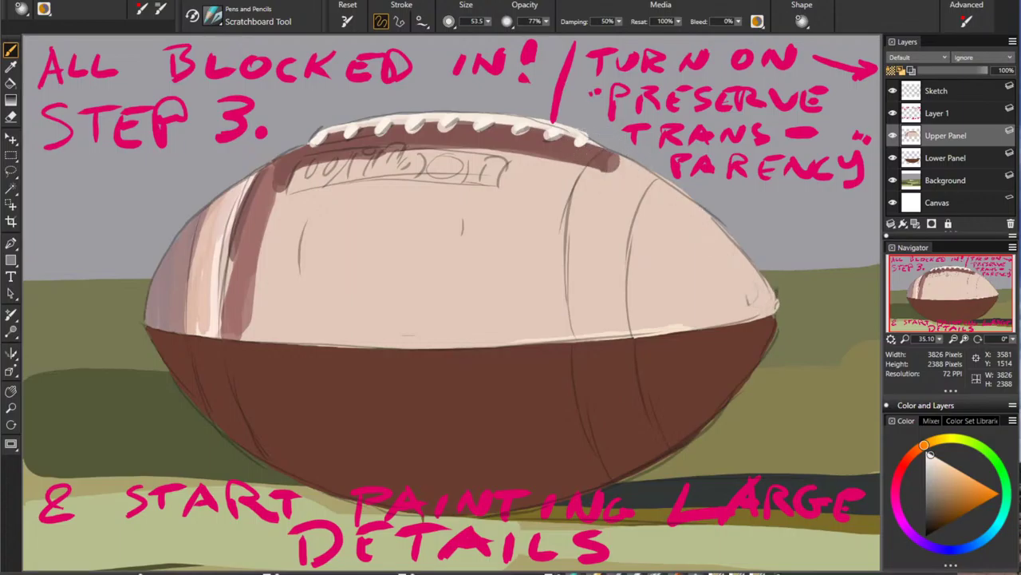
Step: Paint sampled reddish brown beneath the laces, and lay dark brown vertical strokes beside the football's right seam
{"action": "left_click", "coordinate": [610, 161], "text": "alt"}
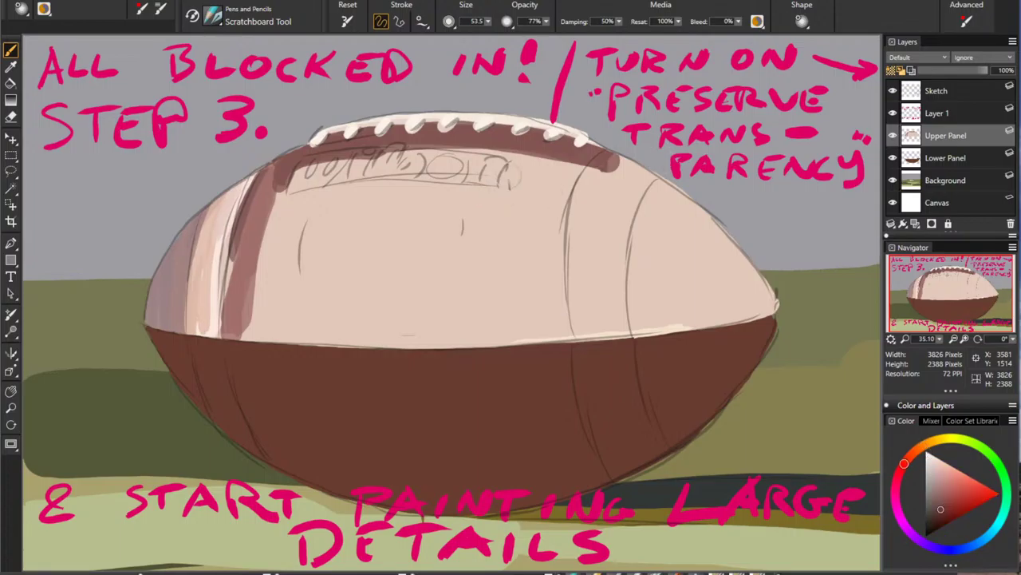
{"action": "mouse_move", "coordinate": [515, 178]}
{"action": "left_mouse_down"}
{"action": "mouse_move", "coordinate": [311, 186]}
{"action": "mouse_move", "coordinate": [300, 190]}
{"action": "mouse_move", "coordinate": [523, 167]}
{"action": "mouse_move", "coordinate": [260, 231]}
{"action": "left_mouse_up"}
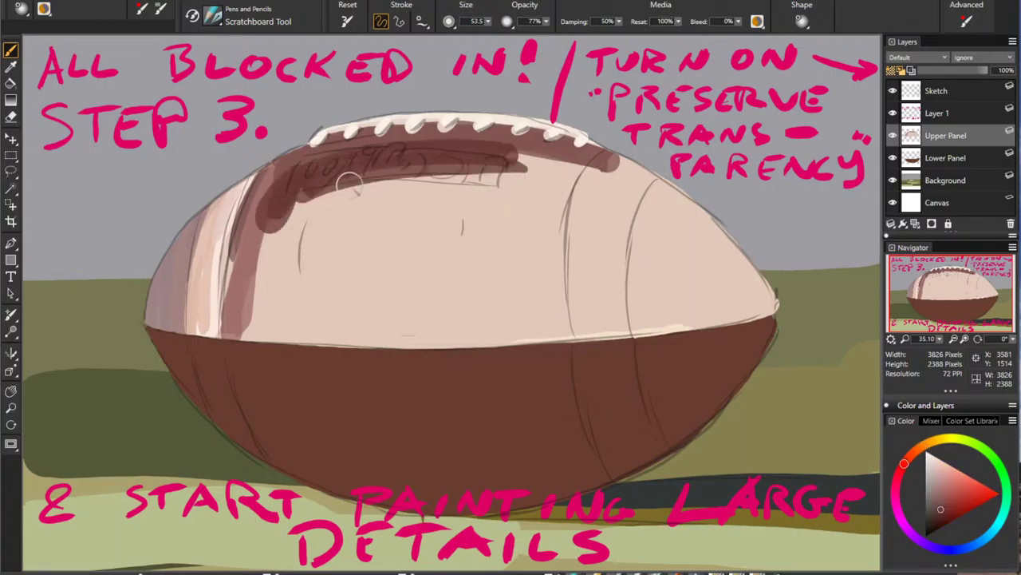
{"action": "mouse_move", "coordinate": [559, 192]}
{"action": "left_mouse_down"}
{"action": "mouse_move", "coordinate": [544, 227]}
{"action": "mouse_move", "coordinate": [576, 172]}
{"action": "mouse_move", "coordinate": [554, 197]}
{"action": "left_mouse_up"}
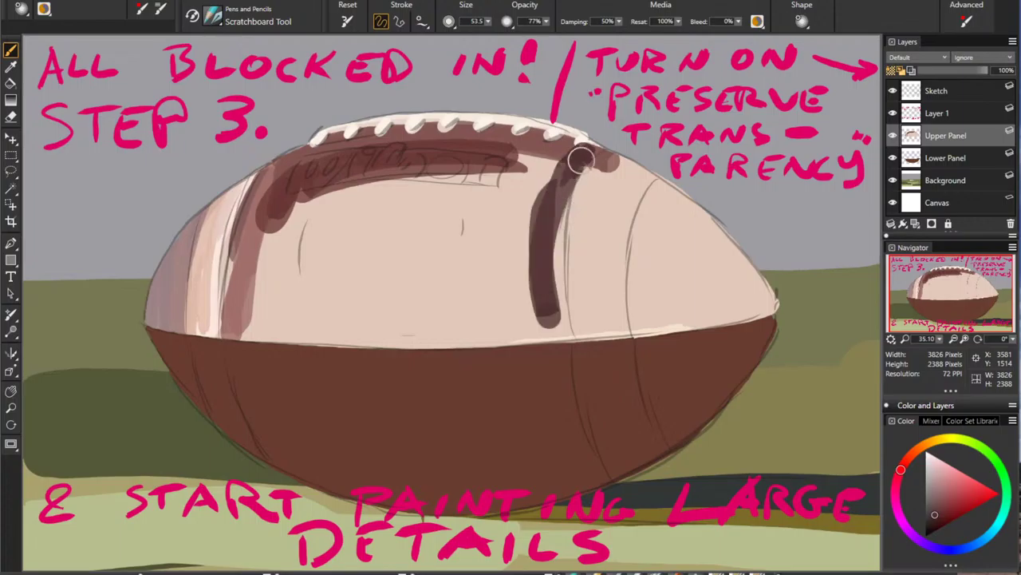
{"action": "mouse_move", "coordinate": [581, 161]}
{"action": "left_mouse_down"}
{"action": "mouse_move", "coordinate": [593, 147]}
{"action": "mouse_move", "coordinate": [582, 154]}
{"action": "mouse_move", "coordinate": [591, 158]}
{"action": "mouse_move", "coordinate": [573, 152]}
{"action": "mouse_move", "coordinate": [558, 197]}
{"action": "left_mouse_up"}
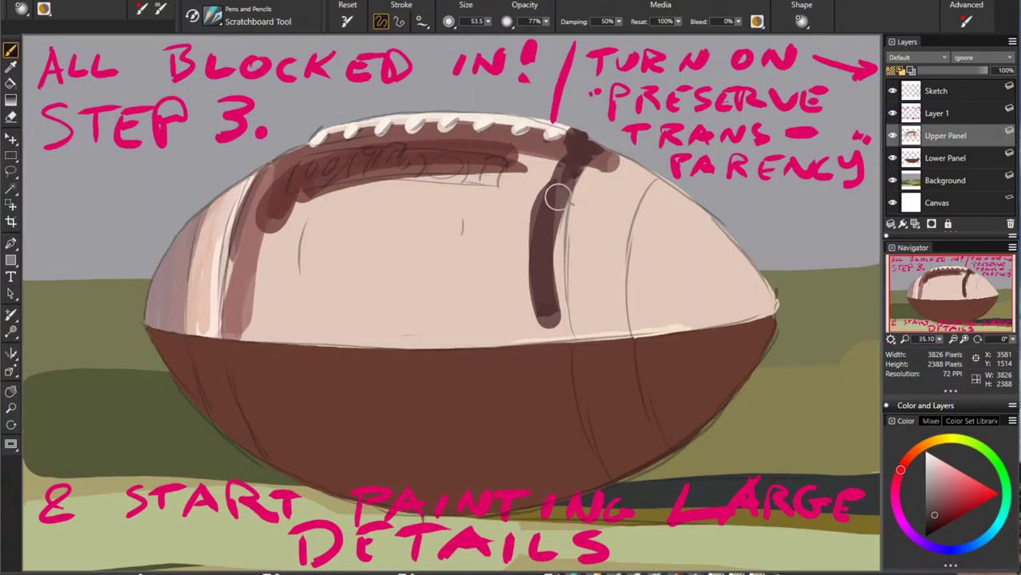
{"action": "mouse_move", "coordinate": [559, 148]}
{"action": "left_mouse_down"}
{"action": "mouse_move", "coordinate": [519, 315]}
{"action": "mouse_move", "coordinate": [503, 327]}
{"action": "left_mouse_up"}
{"action": "left_click_drag", "start_coordinate": [527, 212], "coordinate": [523, 320]}
{"action": "mouse_move", "coordinate": [510, 152]}
{"action": "left_mouse_down"}
{"action": "mouse_move", "coordinate": [479, 212]}
{"action": "mouse_move", "coordinate": [471, 203]}
{"action": "left_mouse_up"}
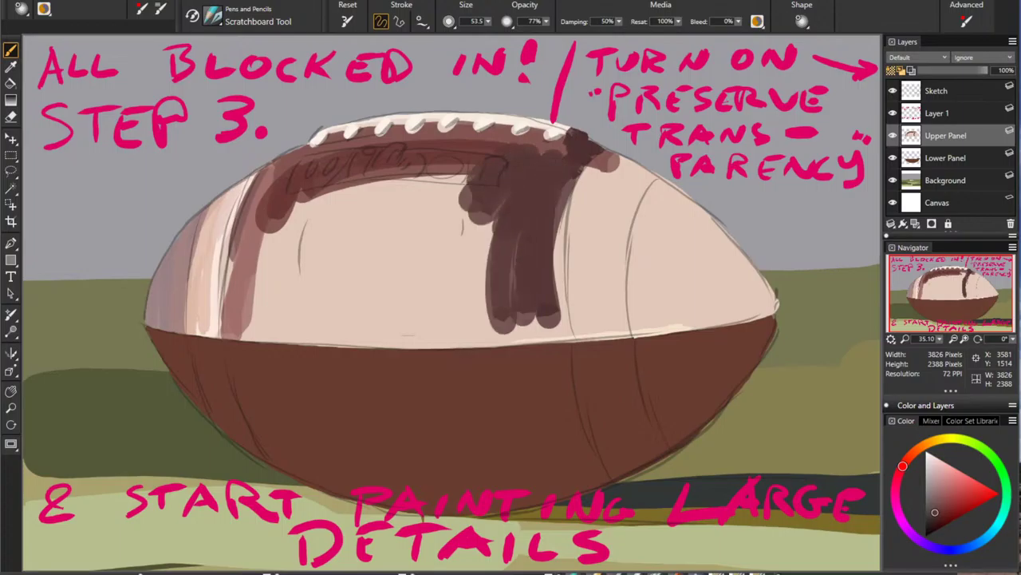
Step: Deepen the dark vertical band with purplish brown toward its base and near-black along the right seam
{"action": "left_click_drag", "start_coordinate": [908, 458], "coordinate": [899, 475]}
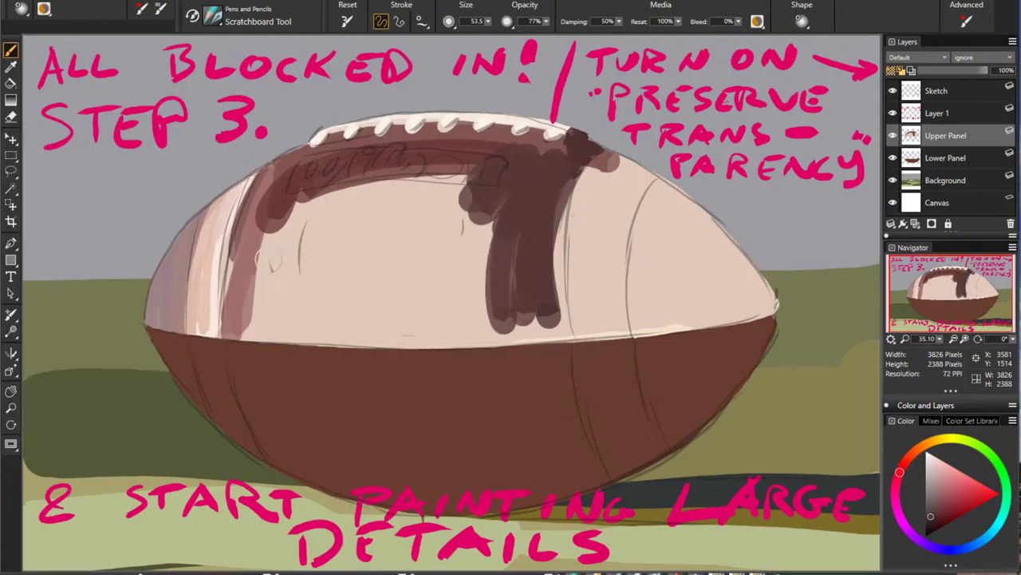
{"action": "left_click", "coordinate": [932, 516]}
{"action": "mouse_move", "coordinate": [490, 192]}
{"action": "left_mouse_down"}
{"action": "mouse_move", "coordinate": [493, 343]}
{"action": "mouse_move", "coordinate": [518, 303]}
{"action": "mouse_move", "coordinate": [543, 328]}
{"action": "mouse_move", "coordinate": [559, 319]}
{"action": "left_mouse_up"}
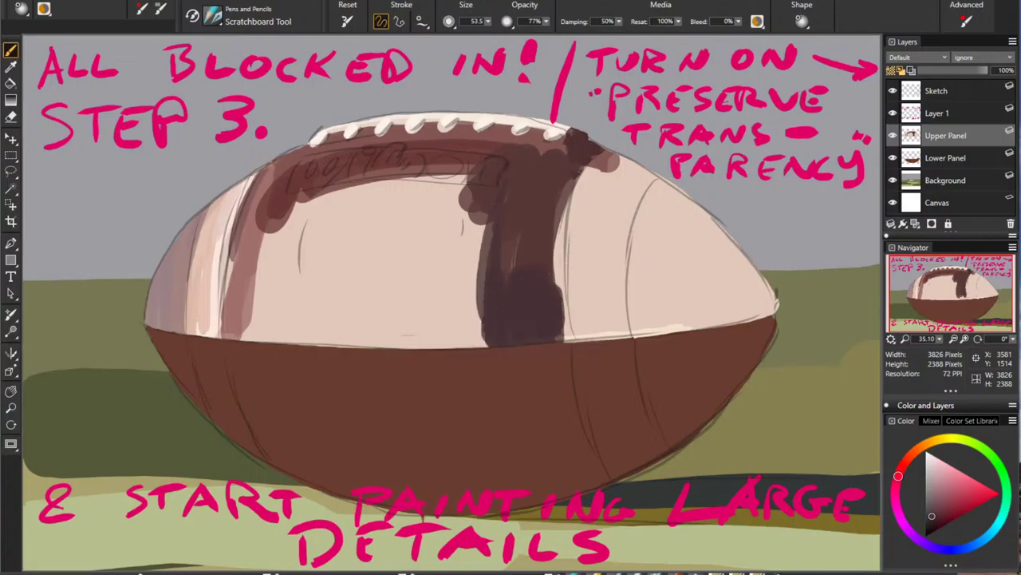
{"action": "mouse_move", "coordinate": [559, 189]}
{"action": "left_mouse_down"}
{"action": "mouse_move", "coordinate": [554, 293]}
{"action": "mouse_move", "coordinate": [574, 172]}
{"action": "mouse_move", "coordinate": [545, 335]}
{"action": "mouse_move", "coordinate": [527, 215]}
{"action": "left_mouse_up"}
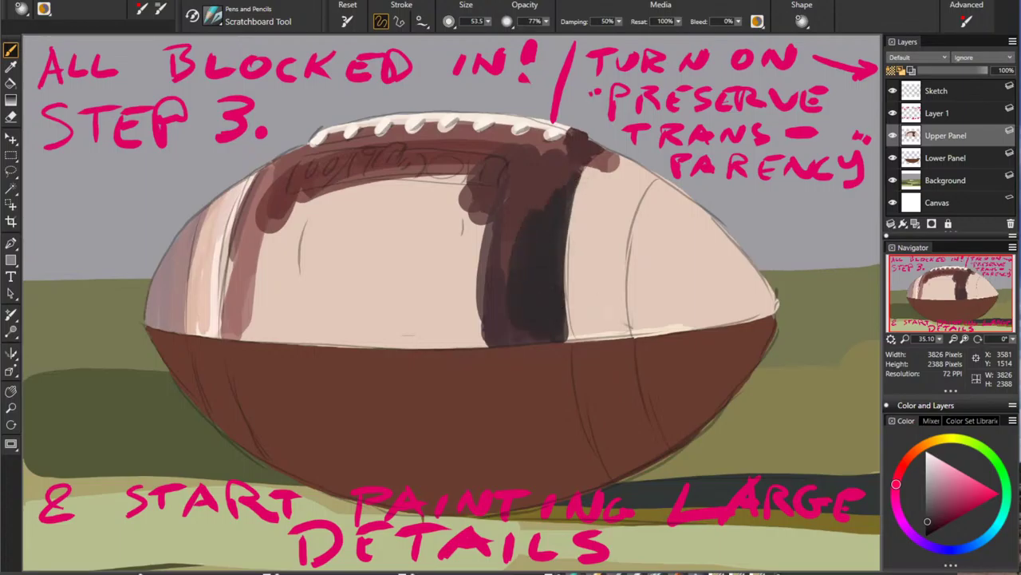
Step: Fill the middle of the football's upper panel with sampled warm brown, using a brush size of 174.4
{"action": "left_click", "coordinate": [392, 431], "text": "alt"}
{"action": "mouse_move", "coordinate": [467, 293]}
{"action": "left_mouse_down"}
{"action": "mouse_move", "coordinate": [500, 316]}
{"action": "mouse_move", "coordinate": [339, 331]}
{"action": "mouse_move", "coordinate": [467, 323]}
{"action": "mouse_move", "coordinate": [447, 312]}
{"action": "mouse_move", "coordinate": [469, 209]}
{"action": "mouse_move", "coordinate": [444, 191]}
{"action": "mouse_move", "coordinate": [343, 255]}
{"action": "mouse_move", "coordinate": [271, 240]}
{"action": "mouse_move", "coordinate": [240, 319]}
{"action": "left_mouse_up"}
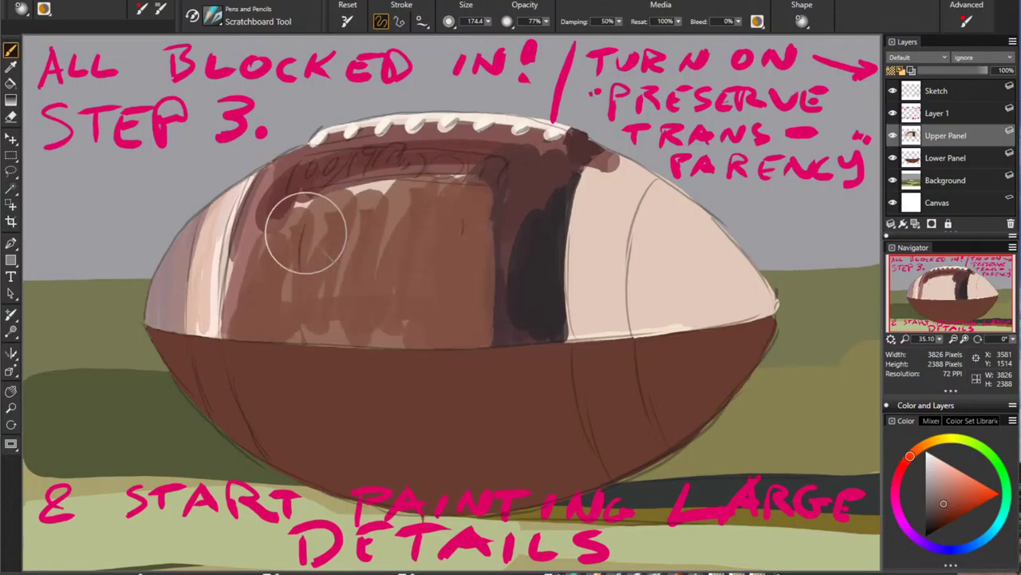
{"action": "mouse_move", "coordinate": [307, 227]}
{"action": "left_mouse_down"}
{"action": "mouse_move", "coordinate": [431, 206]}
{"action": "mouse_move", "coordinate": [379, 207]}
{"action": "mouse_move", "coordinate": [343, 243]}
{"action": "left_mouse_up"}
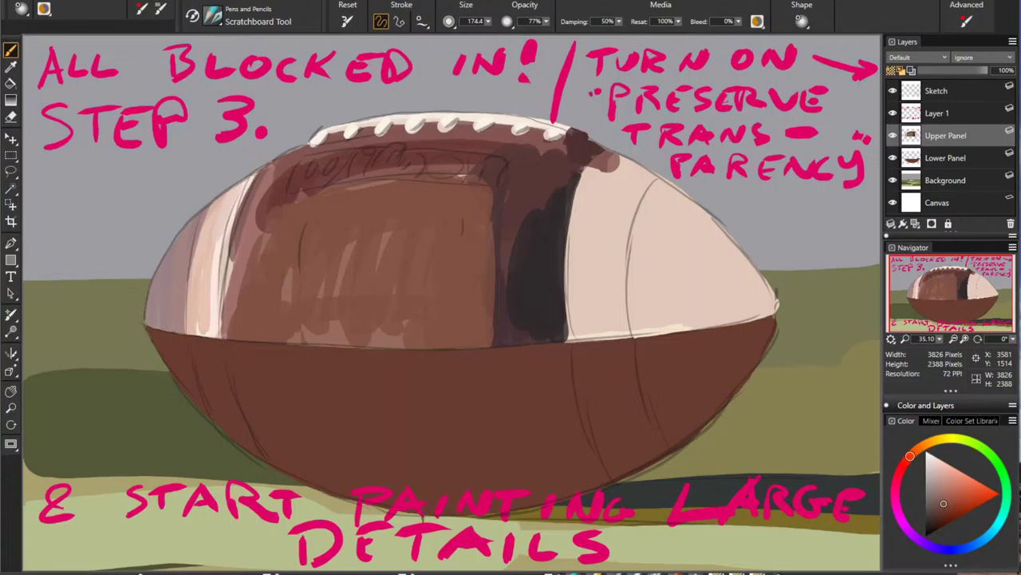
Step: Dab a cream highlight beside the left white stripe and blend its edges with sampled reddish and muted browns
{"action": "left_click_drag", "start_coordinate": [268, 262], "coordinate": [262, 279]}
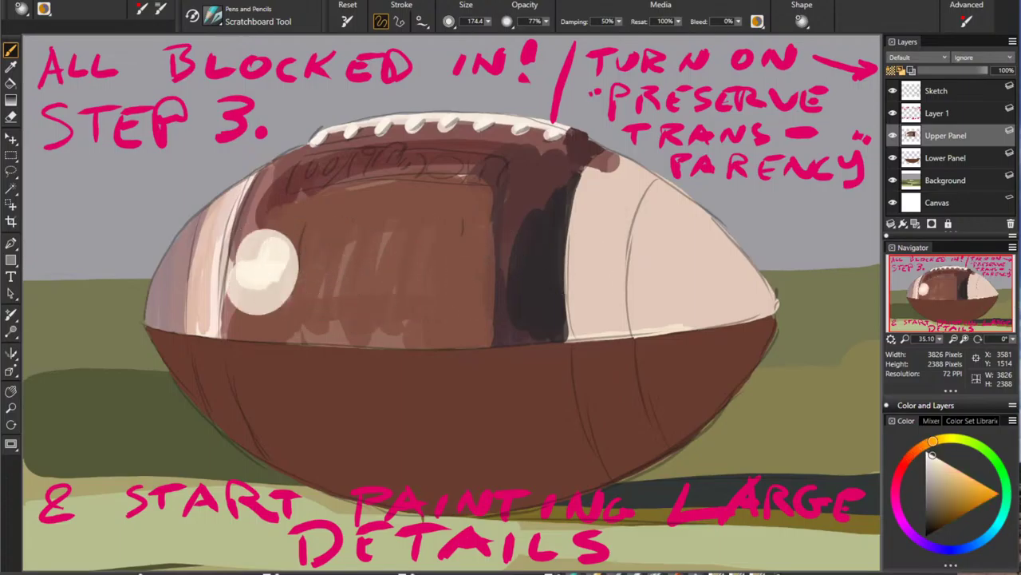
{"action": "left_click", "coordinate": [261, 209], "text": "alt"}
{"action": "mouse_move", "coordinate": [249, 239]}
{"action": "left_mouse_down"}
{"action": "mouse_move", "coordinate": [277, 217]}
{"action": "mouse_move", "coordinate": [311, 232]}
{"action": "left_mouse_up"}
{"action": "left_click", "coordinate": [298, 177], "text": "alt"}
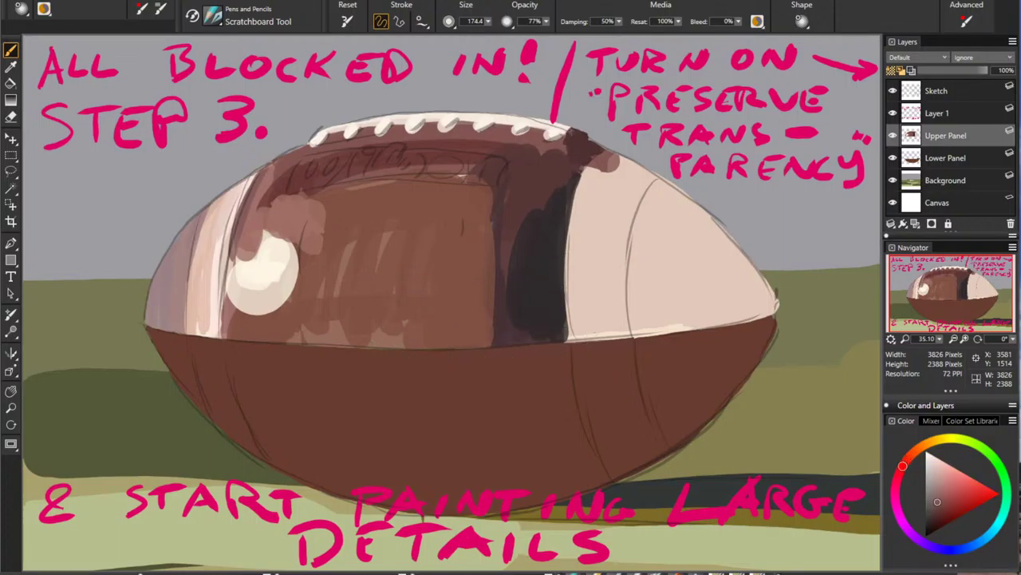
{"action": "left_click_drag", "start_coordinate": [276, 196], "coordinate": [306, 190]}
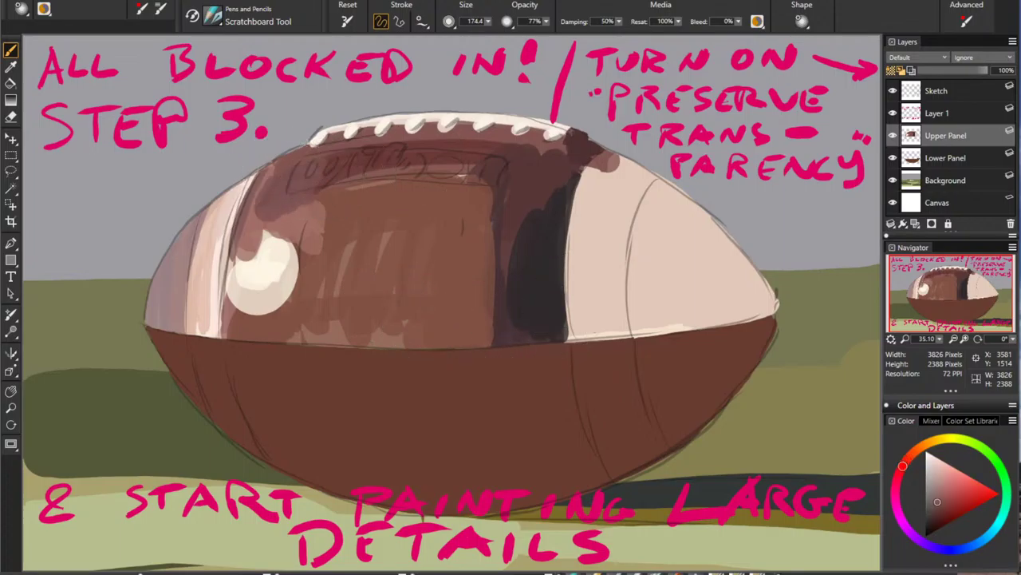
{"action": "left_click", "coordinate": [313, 257], "text": "alt"}
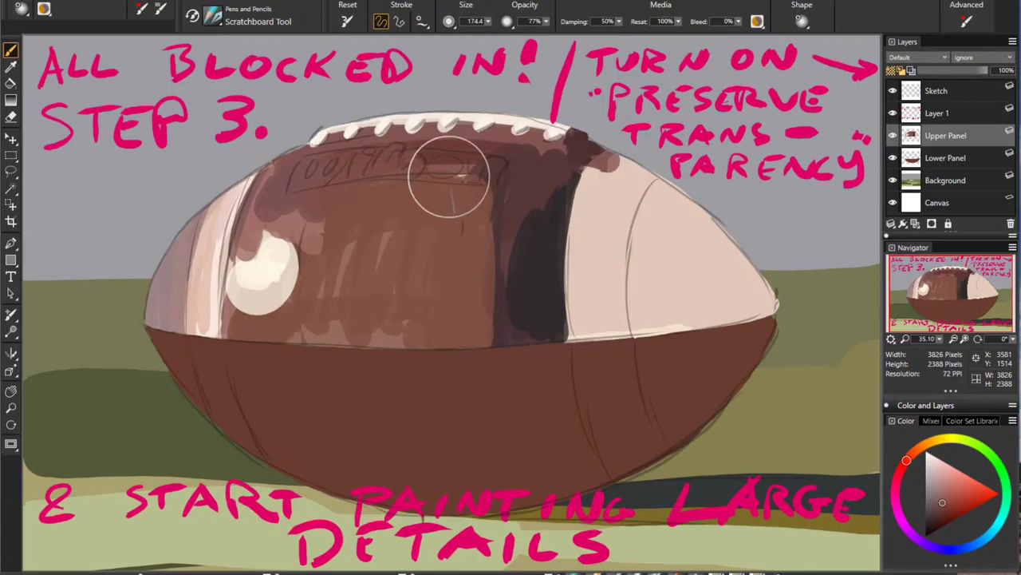
{"action": "left_click", "coordinate": [263, 271], "text": "alt"}
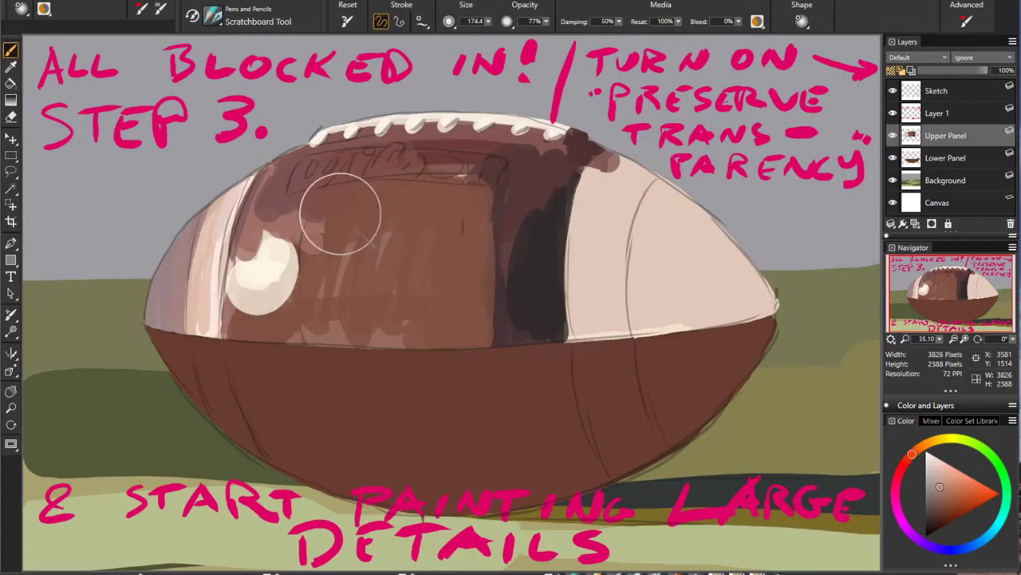
{"action": "mouse_move", "coordinate": [317, 232]}
{"action": "left_mouse_down"}
{"action": "mouse_move", "coordinate": [320, 288]}
{"action": "mouse_move", "coordinate": [246, 313]}
{"action": "left_mouse_up"}
{"action": "left_click", "coordinate": [415, 304], "text": "alt"}
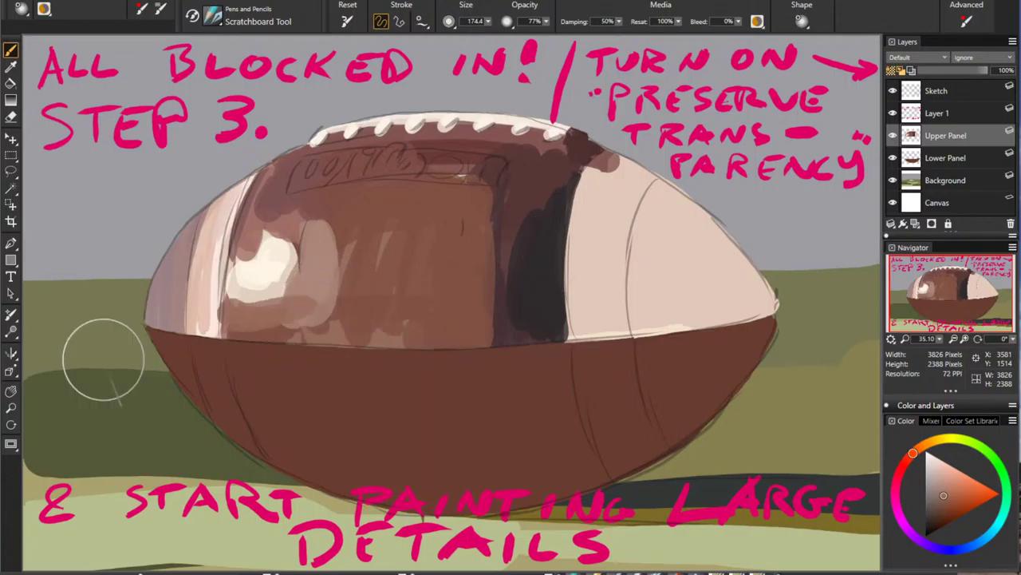
Step: Soften the pale stripe left of the highlight with strokes of sampled peach
{"action": "left_click", "coordinate": [214, 257], "text": "alt"}
{"action": "left_click_drag", "start_coordinate": [262, 241], "coordinate": [248, 292]}
{"action": "mouse_move", "coordinate": [200, 226]}
{"action": "left_mouse_down"}
{"action": "mouse_move", "coordinate": [188, 277]}
{"action": "mouse_move", "coordinate": [219, 325]}
{"action": "left_mouse_up"}
{"action": "left_click_drag", "start_coordinate": [217, 258], "coordinate": [215, 290]}
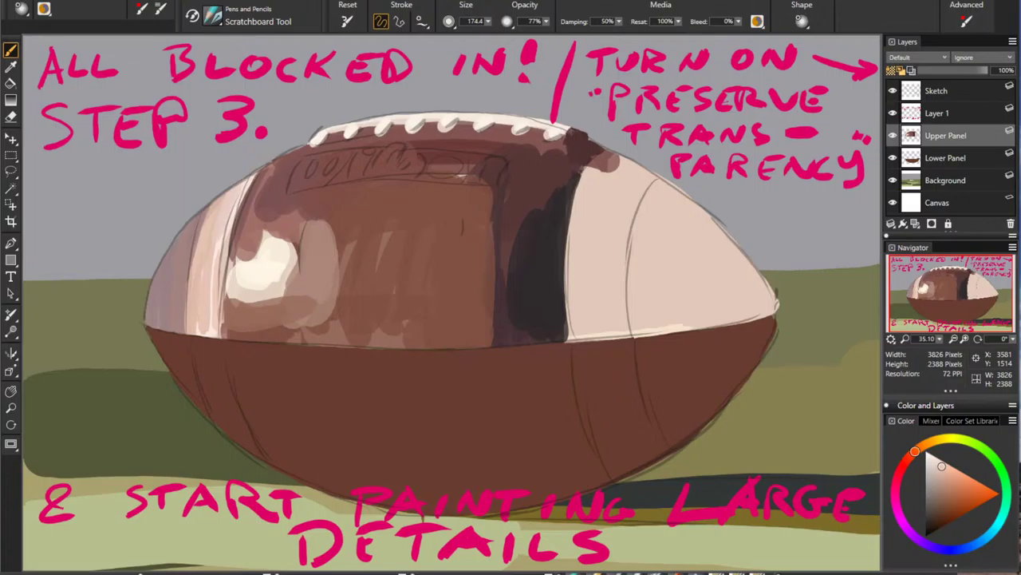
Step: Blend sampled dark brown down over the shadow band, leaving near-black only along the right seam
{"action": "left_click", "coordinate": [525, 182], "text": "alt"}
{"action": "left_click_drag", "start_coordinate": [515, 209], "coordinate": [498, 322]}
{"action": "left_click_drag", "start_coordinate": [535, 235], "coordinate": [528, 318]}
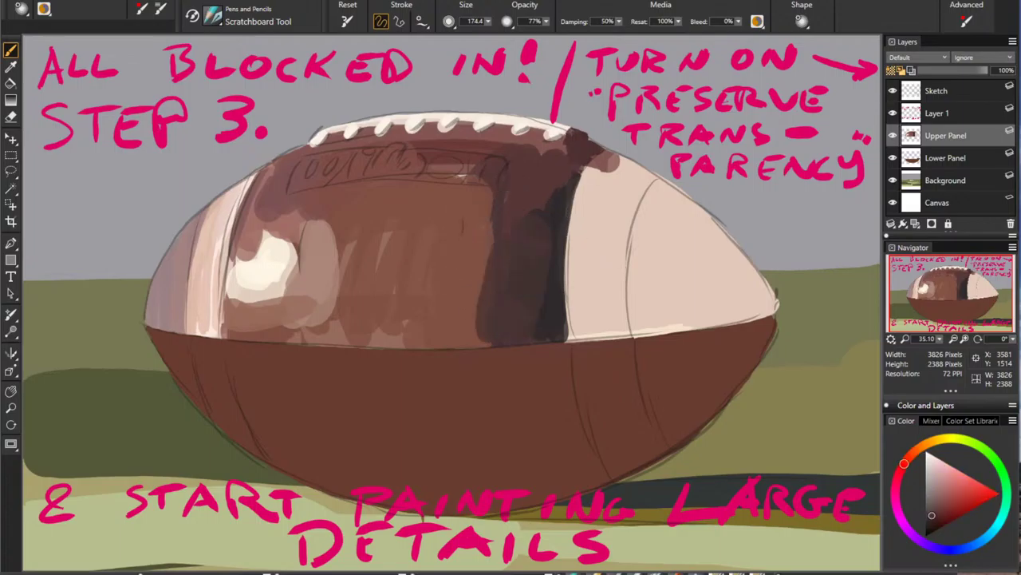
Step: Paint the right-hand stripe of the upper panel in muted blue-gray between the two seam lines
{"action": "left_click_drag", "start_coordinate": [957, 549], "coordinate": [942, 549]}
{"action": "left_click", "coordinate": [930, 492]}
{"action": "left_click_drag", "start_coordinate": [591, 212], "coordinate": [592, 310]}
{"action": "mouse_move", "coordinate": [608, 169]}
{"action": "left_mouse_down"}
{"action": "mouse_move", "coordinate": [584, 241]}
{"action": "mouse_move", "coordinate": [594, 179]}
{"action": "mouse_move", "coordinate": [613, 163]}
{"action": "mouse_move", "coordinate": [618, 224]}
{"action": "left_mouse_up"}
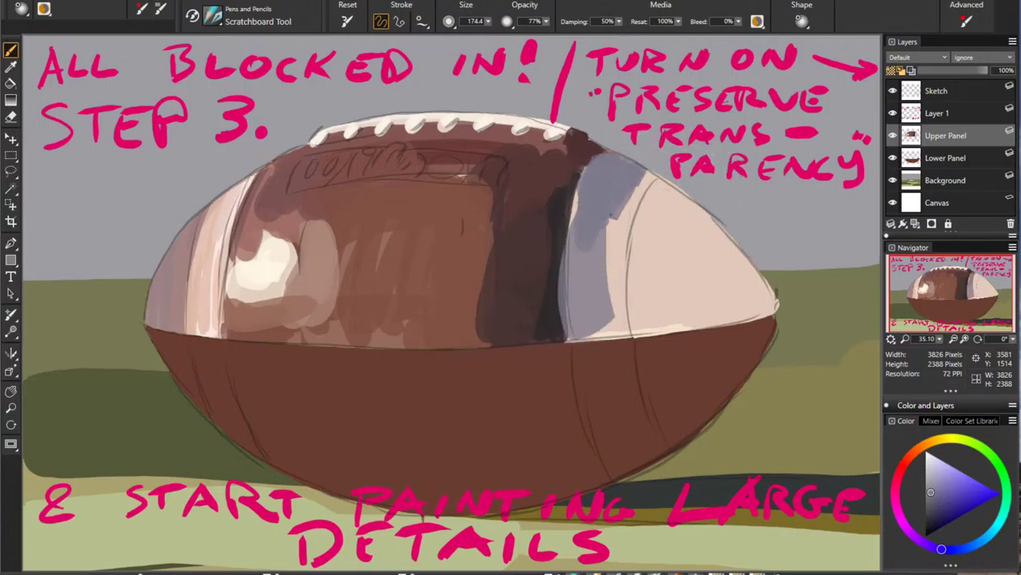
{"action": "mouse_move", "coordinate": [646, 172]}
{"action": "left_mouse_down"}
{"action": "mouse_move", "coordinate": [584, 257]}
{"action": "mouse_move", "coordinate": [586, 331]}
{"action": "left_mouse_up"}
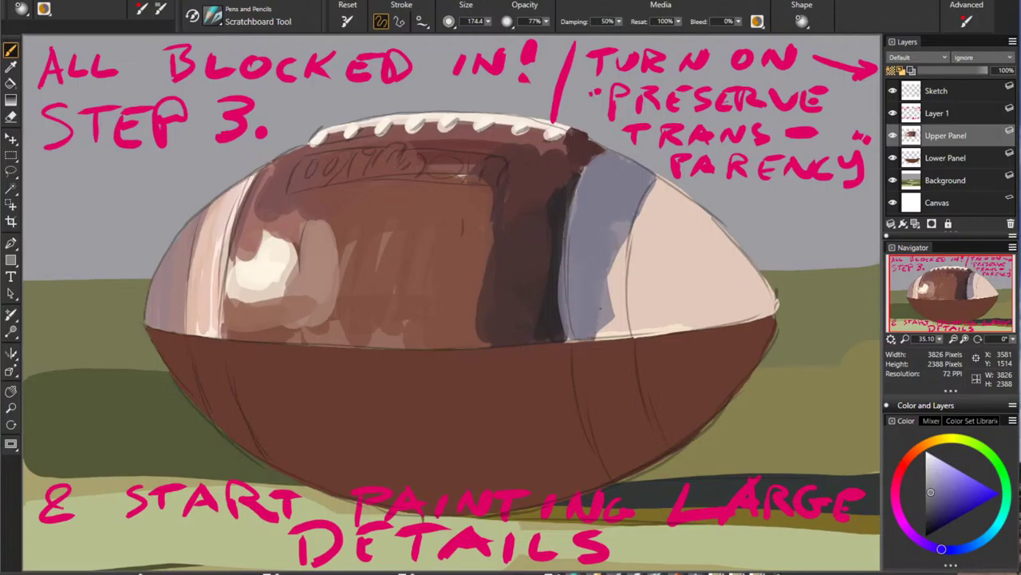
{"action": "left_click_drag", "start_coordinate": [611, 232], "coordinate": [615, 331]}
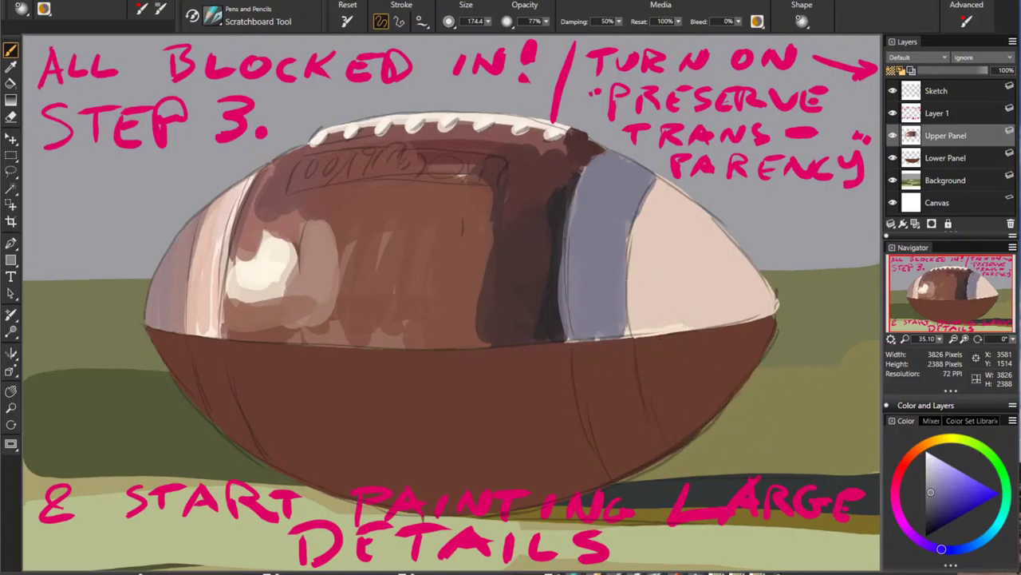
Step: Paint a near-black band, sampled from the seam shadow, along the right edge of the blue-gray stripe
{"action": "left_click", "coordinate": [555, 276], "text": "alt"}
{"action": "mouse_move", "coordinate": [661, 201]}
{"action": "left_mouse_down"}
{"action": "mouse_move", "coordinate": [648, 329]}
{"action": "mouse_move", "coordinate": [654, 318]}
{"action": "left_mouse_up"}
{"action": "mouse_move", "coordinate": [667, 182]}
{"action": "left_mouse_down"}
{"action": "mouse_move", "coordinate": [637, 251]}
{"action": "mouse_move", "coordinate": [634, 327]}
{"action": "left_mouse_up"}
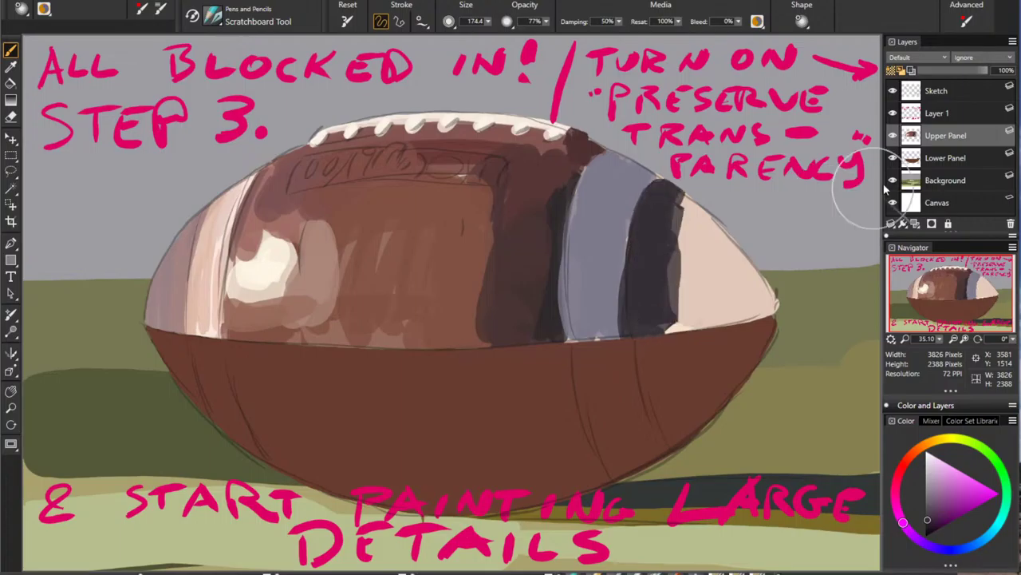
Step: Cover the rest of the upper panel's right tip with dark purplish brown out to the football's point
{"action": "left_click", "coordinate": [674, 255], "text": "alt"}
{"action": "left_click_drag", "start_coordinate": [684, 198], "coordinate": [687, 321]}
{"action": "left_click_drag", "start_coordinate": [702, 214], "coordinate": [696, 289]}
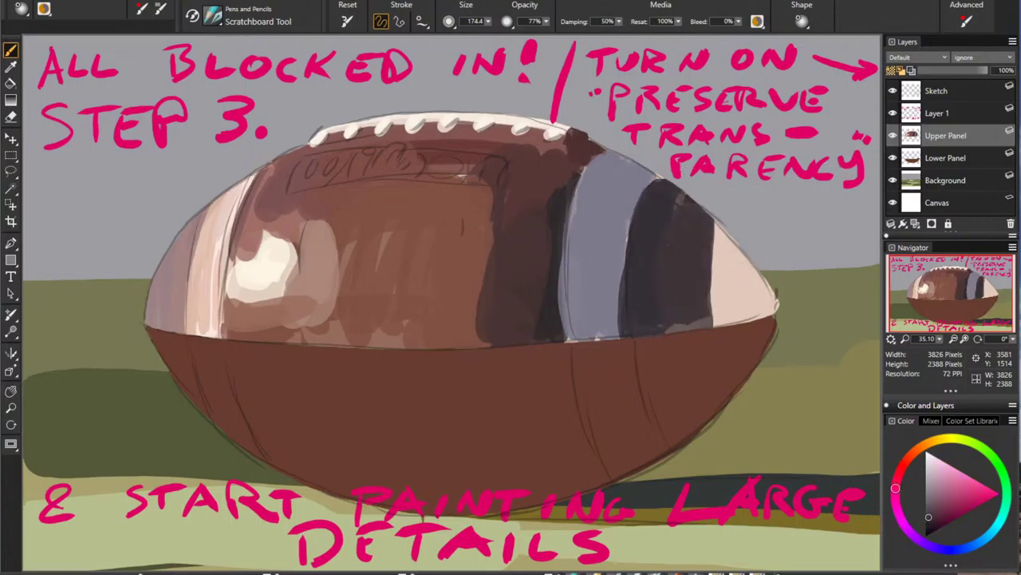
{"action": "left_click_drag", "start_coordinate": [720, 231], "coordinate": [712, 320]}
{"action": "left_click_drag", "start_coordinate": [754, 252], "coordinate": [736, 294]}
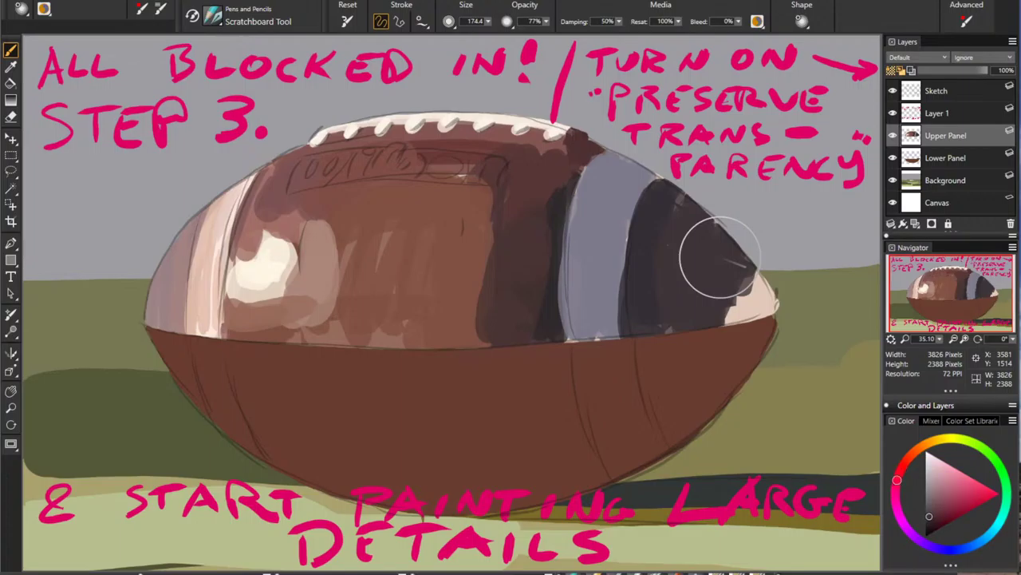
{"action": "left_click_drag", "start_coordinate": [719, 256], "coordinate": [728, 321]}
{"action": "left_click_drag", "start_coordinate": [768, 275], "coordinate": [750, 318]}
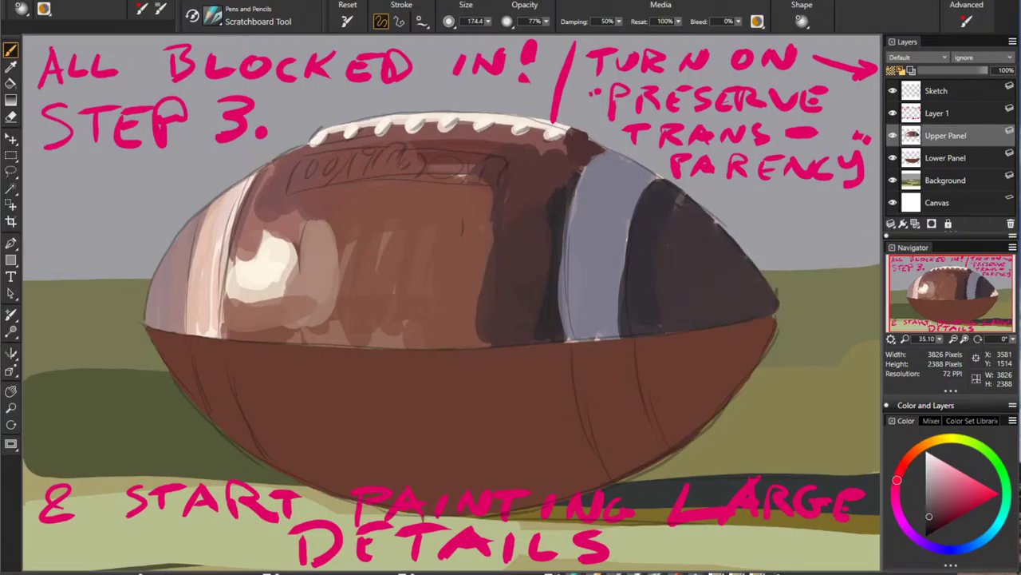
{"action": "left_click", "coordinate": [601, 245], "text": "alt"}
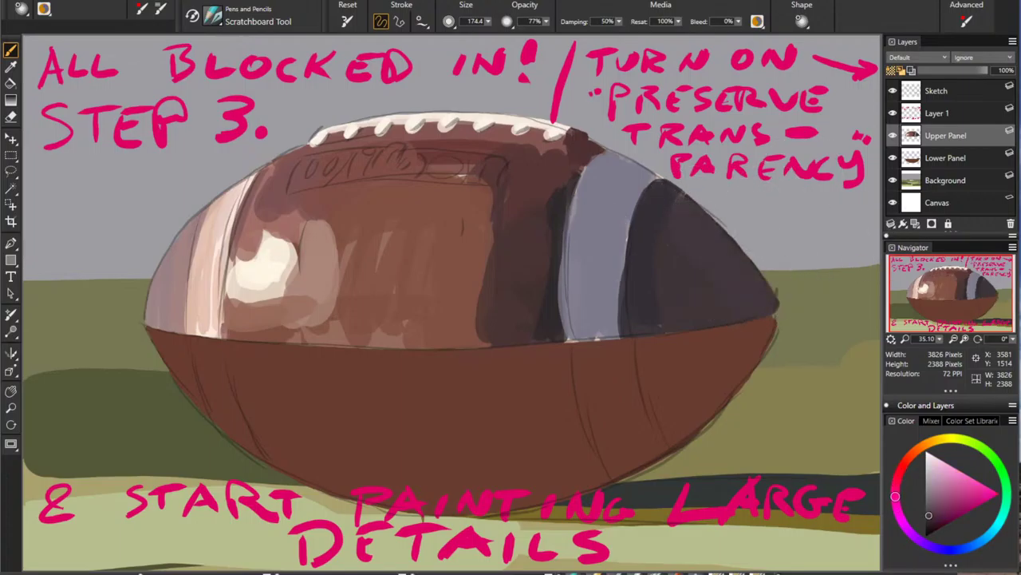
Step: Clear the pink handwritten notes from Layer 1
{"action": "left_click", "coordinate": [960, 116]}
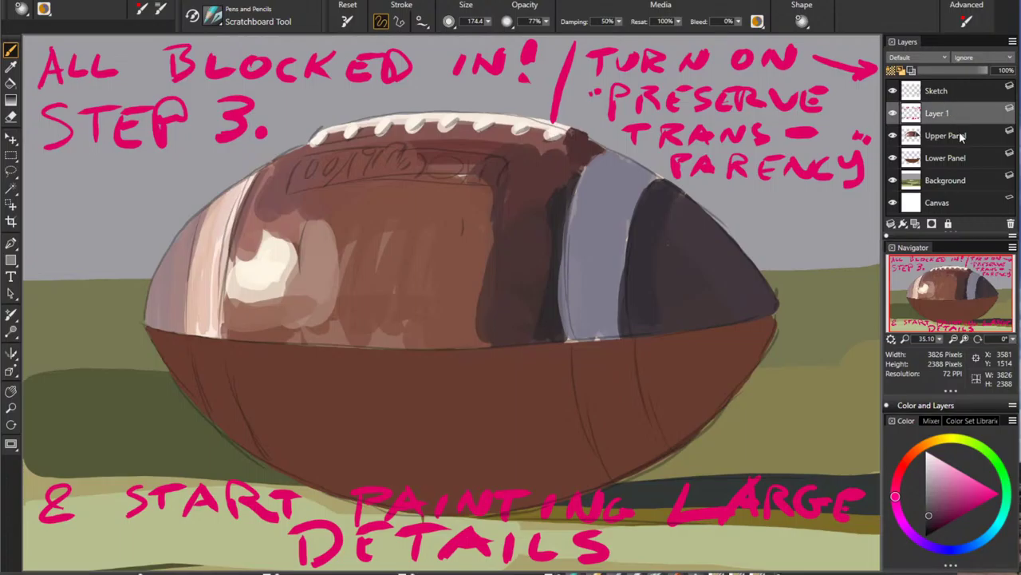
{"action": "left_click", "coordinate": [1009, 224]}
{"action": "left_click", "coordinate": [916, 225]}
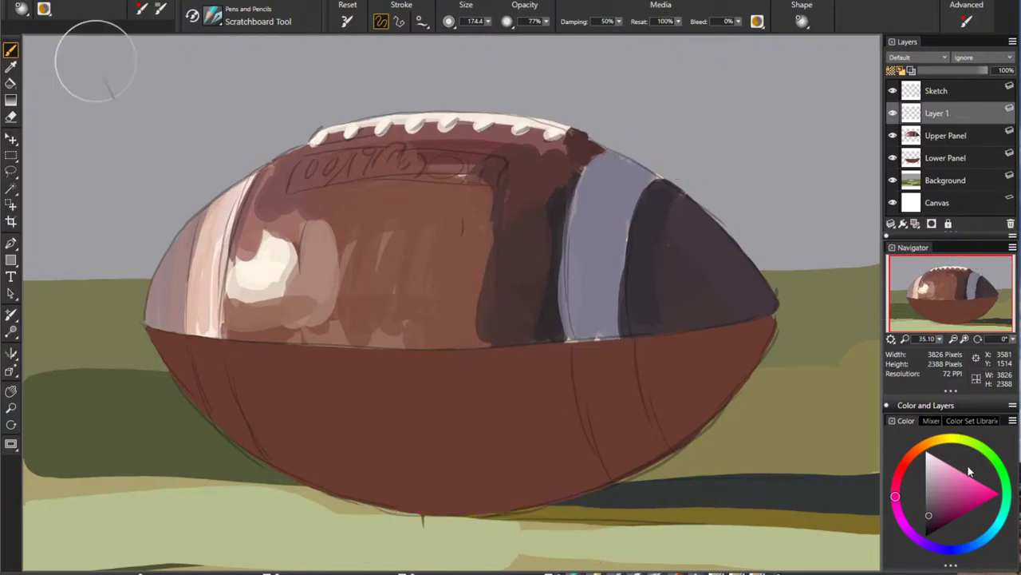
Step: Turn off Preserve Transparency on Layer 1 and handwrite "USING PAINT DROPPER TOOL," across the top in blue at brush size 48.5
{"action": "left_click", "coordinate": [986, 541]}
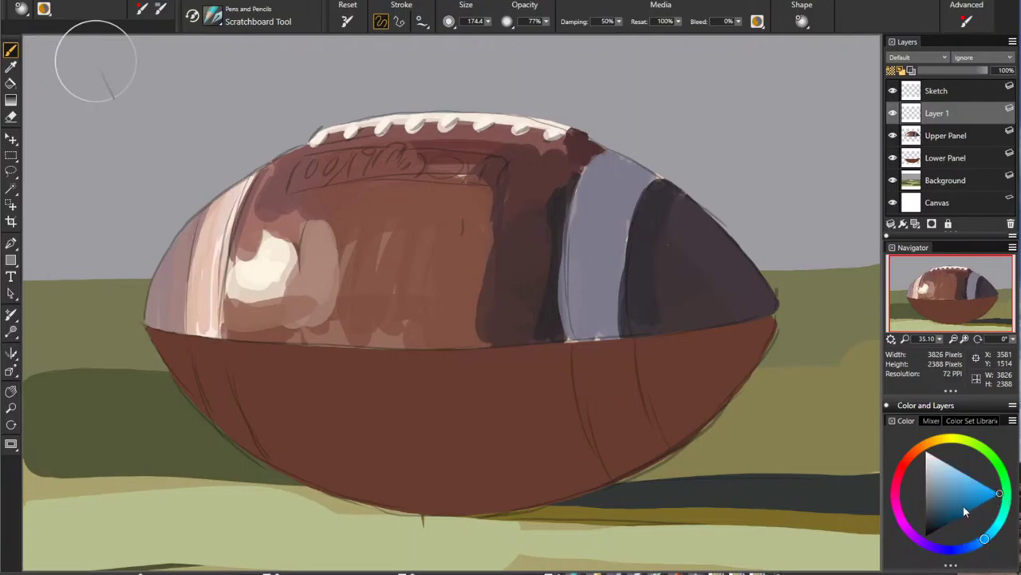
{"action": "left_click_drag", "start_coordinate": [315, 78], "coordinate": [327, 78]}
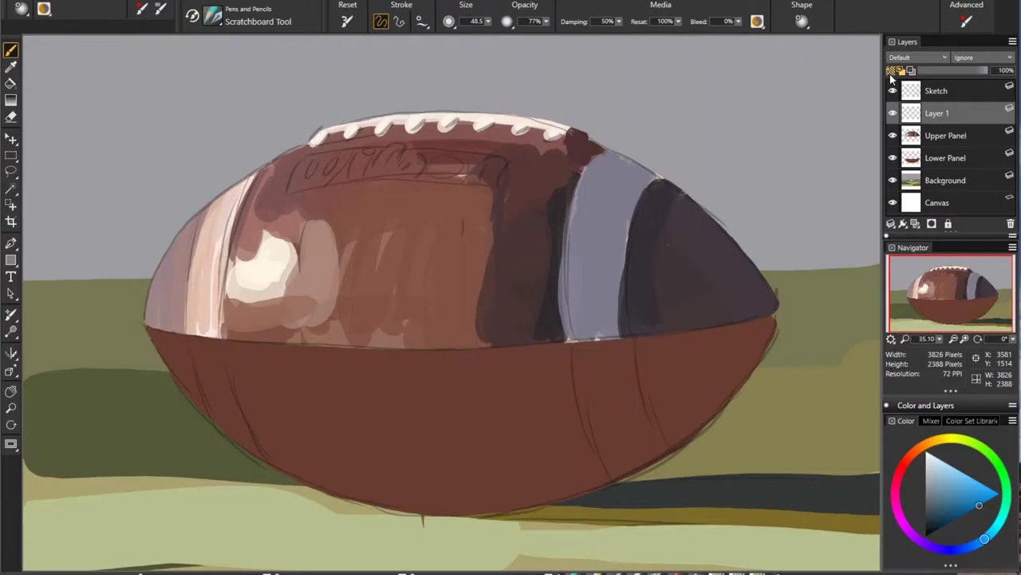
{"action": "mouse_move", "coordinate": [54, 56]}
{"action": "left_mouse_down"}
{"action": "mouse_move", "coordinate": [59, 78]}
{"action": "mouse_move", "coordinate": [71, 56]}
{"action": "mouse_move", "coordinate": [113, 78]}
{"action": "mouse_move", "coordinate": [149, 47]}
{"action": "mouse_move", "coordinate": [174, 70]}
{"action": "mouse_move", "coordinate": [190, 69]}
{"action": "left_mouse_up"}
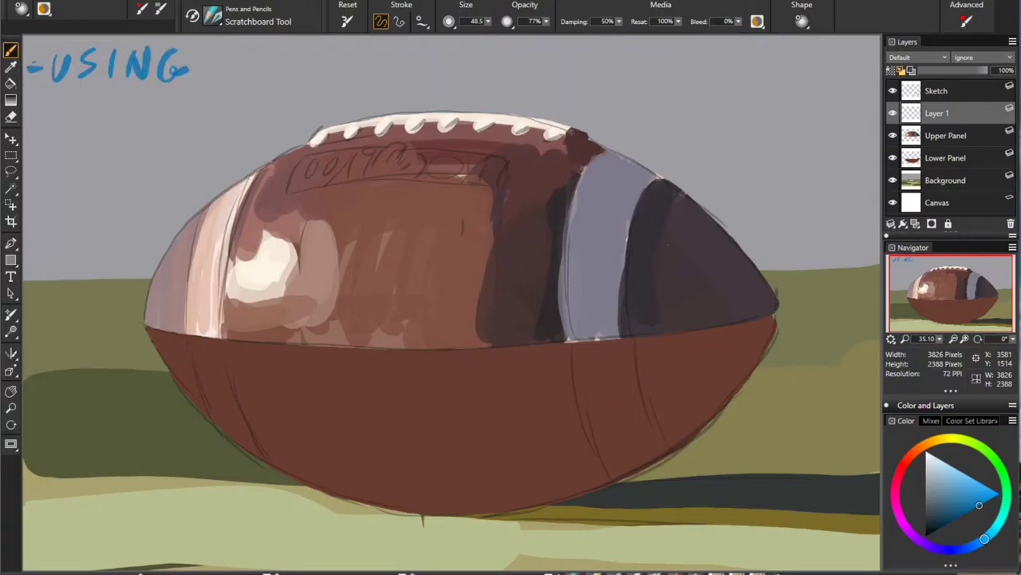
{"action": "left_click_drag", "start_coordinate": [40, 57], "coordinate": [34, 80]}
{"action": "mouse_move", "coordinate": [236, 44]}
{"action": "left_mouse_down"}
{"action": "mouse_move", "coordinate": [234, 77]}
{"action": "mouse_move", "coordinate": [238, 63]}
{"action": "mouse_move", "coordinate": [307, 73]}
{"action": "left_mouse_up"}
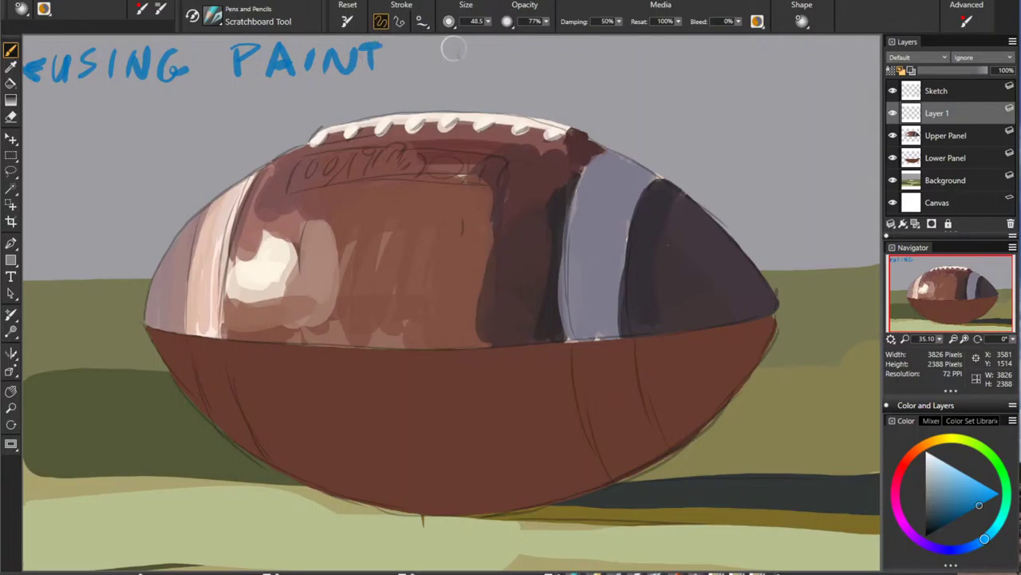
{"action": "mouse_move", "coordinate": [441, 77]}
{"action": "left_mouse_down"}
{"action": "mouse_move", "coordinate": [467, 59]}
{"action": "mouse_move", "coordinate": [488, 70]}
{"action": "mouse_move", "coordinate": [533, 50]}
{"action": "left_mouse_up"}
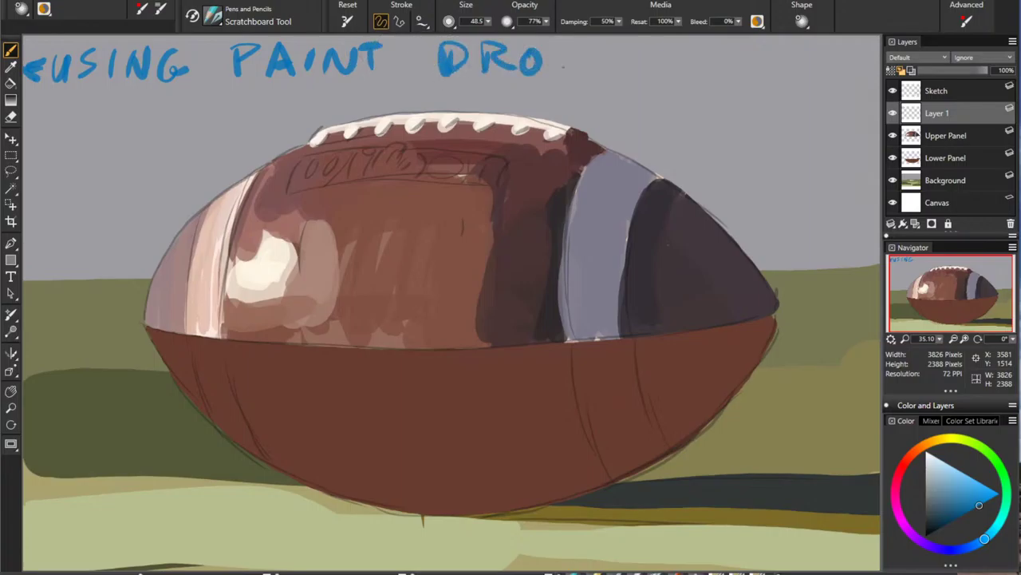
{"action": "mouse_move", "coordinate": [584, 78]}
{"action": "left_mouse_down"}
{"action": "mouse_move", "coordinate": [627, 65]}
{"action": "mouse_move", "coordinate": [627, 75]}
{"action": "mouse_move", "coordinate": [646, 58]}
{"action": "mouse_move", "coordinate": [668, 70]}
{"action": "left_mouse_up"}
{"action": "mouse_move", "coordinate": [715, 48]}
{"action": "left_mouse_down"}
{"action": "mouse_move", "coordinate": [742, 77]}
{"action": "mouse_move", "coordinate": [771, 52]}
{"action": "mouse_move", "coordinate": [842, 76]}
{"action": "left_mouse_up"}
{"action": "left_click_drag", "start_coordinate": [848, 75], "coordinate": [846, 80]}
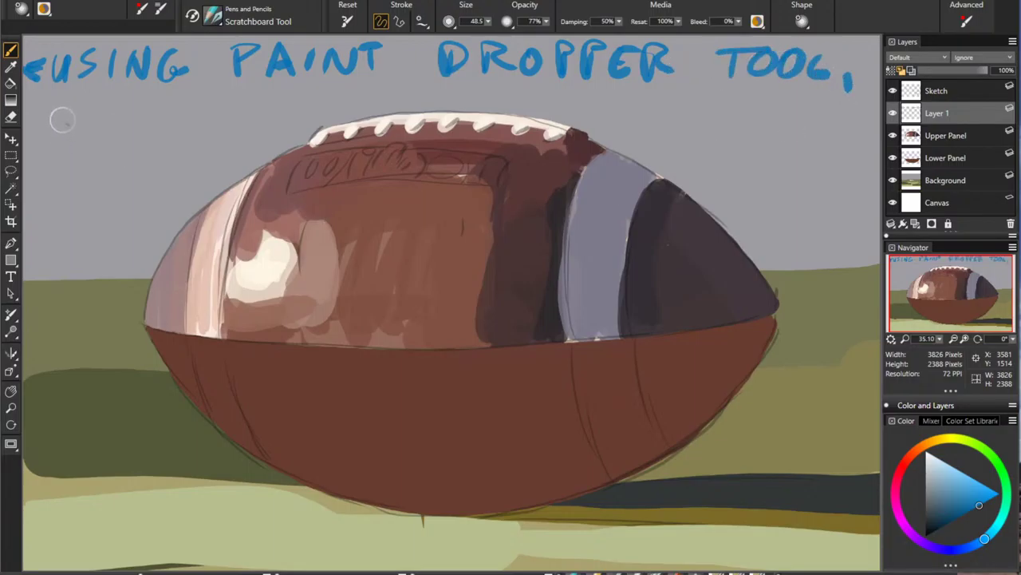
Step: Handwrite "IS GREAT WAY TO SAMPLE" in blue in the sky area on both sides of the football's laces
{"action": "mouse_move", "coordinate": [51, 109]}
{"action": "left_mouse_down"}
{"action": "mouse_move", "coordinate": [53, 130]}
{"action": "mouse_move", "coordinate": [69, 129]}
{"action": "left_mouse_up"}
{"action": "mouse_move", "coordinate": [140, 107]}
{"action": "left_mouse_down"}
{"action": "mouse_move", "coordinate": [142, 120]}
{"action": "mouse_move", "coordinate": [163, 126]}
{"action": "mouse_move", "coordinate": [240, 125]}
{"action": "mouse_move", "coordinate": [282, 97]}
{"action": "left_mouse_up"}
{"action": "left_click_drag", "start_coordinate": [261, 99], "coordinate": [257, 128]}
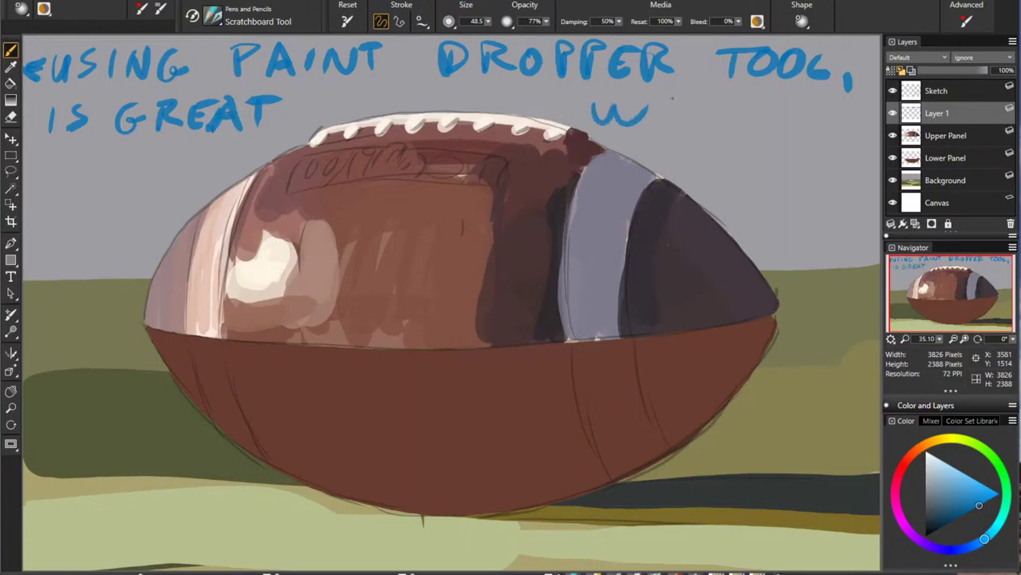
{"action": "mouse_move", "coordinate": [672, 97]}
{"action": "left_mouse_down"}
{"action": "mouse_move", "coordinate": [658, 120]}
{"action": "mouse_move", "coordinate": [700, 102]}
{"action": "mouse_move", "coordinate": [717, 106]}
{"action": "mouse_move", "coordinate": [716, 126]}
{"action": "mouse_move", "coordinate": [838, 121]}
{"action": "left_mouse_up"}
{"action": "left_click_drag", "start_coordinate": [56, 161], "coordinate": [35, 192]}
{"action": "mouse_move", "coordinate": [59, 193]}
{"action": "left_mouse_down"}
{"action": "mouse_move", "coordinate": [70, 168]}
{"action": "mouse_move", "coordinate": [144, 193]}
{"action": "left_mouse_up"}
{"action": "mouse_move", "coordinate": [149, 153]}
{"action": "left_mouse_down"}
{"action": "mouse_move", "coordinate": [153, 174]}
{"action": "mouse_move", "coordinate": [209, 186]}
{"action": "mouse_move", "coordinate": [243, 148]}
{"action": "left_mouse_up"}
{"action": "left_click_drag", "start_coordinate": [209, 170], "coordinate": [231, 166]}
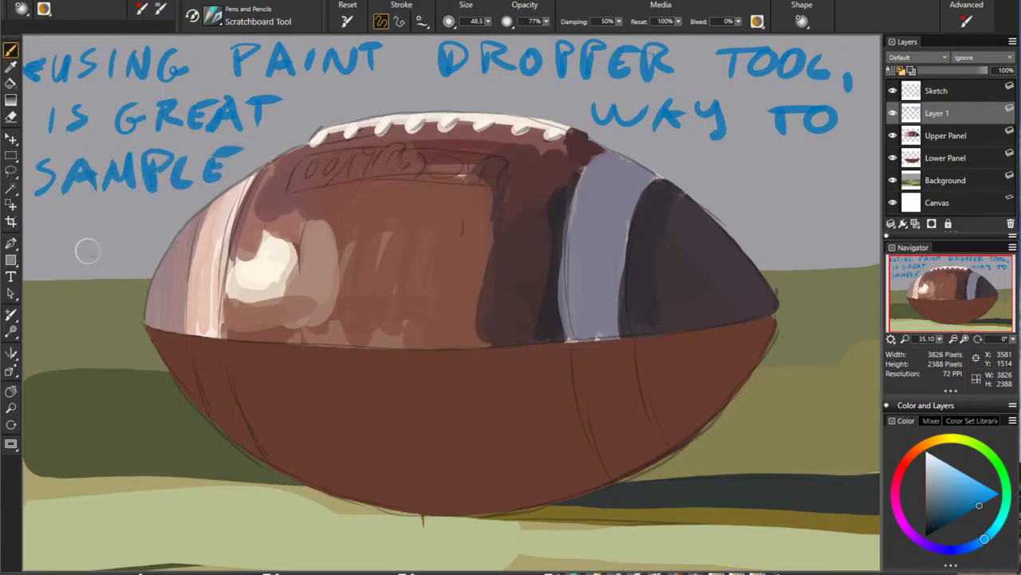
Step: Handwrite "EXACT" in blue beneath "WAY TO", above the football's dark right tip
{"action": "mouse_move", "coordinate": [694, 159]}
{"action": "left_mouse_down"}
{"action": "mouse_move", "coordinate": [699, 169]}
{"action": "mouse_move", "coordinate": [709, 150]}
{"action": "left_mouse_up"}
{"action": "left_click_drag", "start_coordinate": [726, 152], "coordinate": [751, 179]}
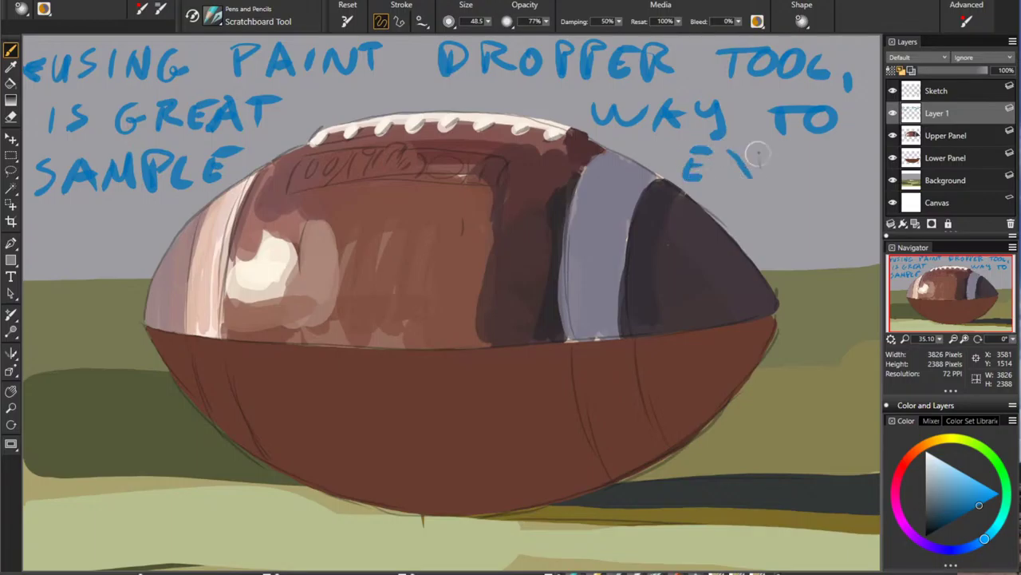
{"action": "mouse_move", "coordinate": [770, 144]}
{"action": "left_mouse_down"}
{"action": "mouse_move", "coordinate": [733, 178]}
{"action": "mouse_move", "coordinate": [774, 150]}
{"action": "mouse_move", "coordinate": [790, 169]}
{"action": "left_mouse_up"}
{"action": "mouse_move", "coordinate": [825, 153]}
{"action": "left_mouse_down"}
{"action": "mouse_move", "coordinate": [827, 180]}
{"action": "mouse_move", "coordinate": [869, 157]}
{"action": "left_mouse_up"}
{"action": "left_click_drag", "start_coordinate": [847, 159], "coordinate": [845, 184]}
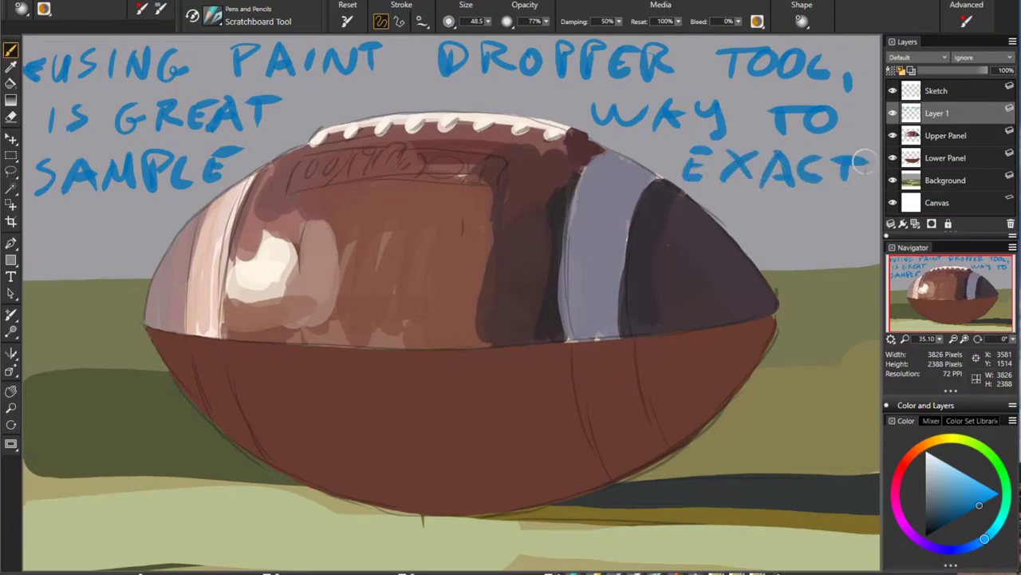
Step: Handwrite "COLOR NEEDED" in blue on the light grass below the football, undoing and rewriting the misdrawn last letters
{"action": "mouse_move", "coordinate": [51, 517]}
{"action": "left_mouse_down"}
{"action": "mouse_move", "coordinate": [51, 540]}
{"action": "mouse_move", "coordinate": [78, 516]}
{"action": "left_mouse_up"}
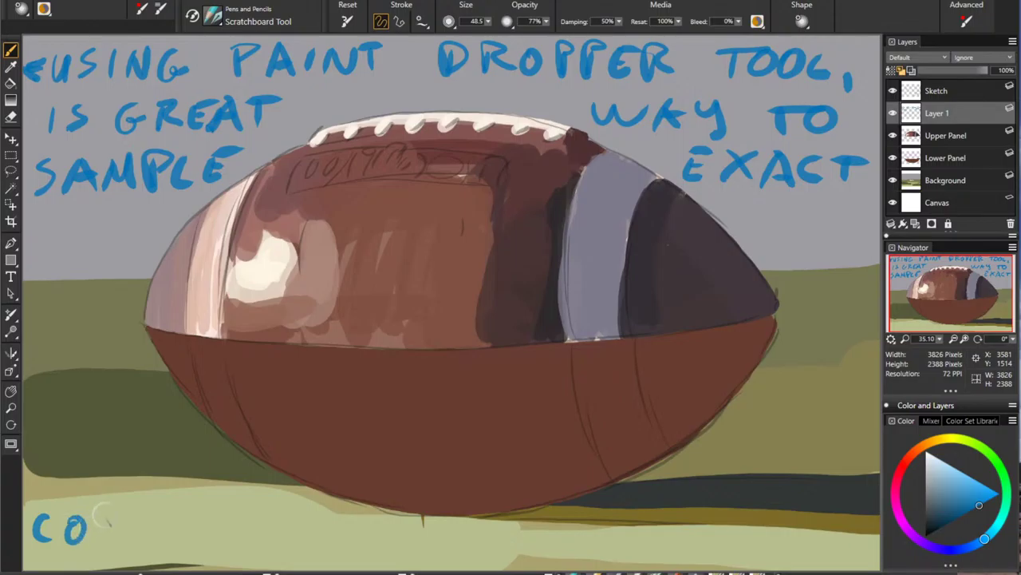
{"action": "left_click_drag", "start_coordinate": [144, 519], "coordinate": [143, 520]}
{"action": "mouse_move", "coordinate": [169, 518]}
{"action": "left_mouse_down"}
{"action": "mouse_move", "coordinate": [169, 542]}
{"action": "mouse_move", "coordinate": [195, 542]}
{"action": "left_mouse_up"}
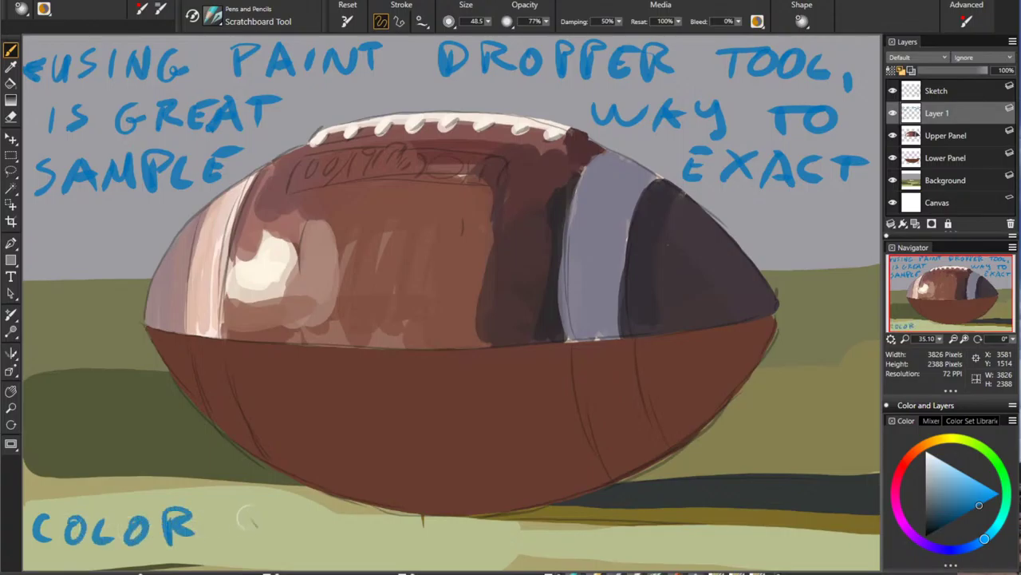
{"action": "left_click_drag", "start_coordinate": [249, 519], "coordinate": [266, 517]}
{"action": "mouse_move", "coordinate": [293, 520]}
{"action": "left_mouse_down"}
{"action": "mouse_move", "coordinate": [292, 543]}
{"action": "mouse_move", "coordinate": [313, 545]}
{"action": "left_mouse_up"}
{"action": "left_click_drag", "start_coordinate": [299, 531], "coordinate": [322, 546]}
{"action": "left_click_drag", "start_coordinate": [353, 523], "coordinate": [383, 549]}
{"action": "mouse_move", "coordinate": [384, 520]}
{"action": "left_mouse_down"}
{"action": "mouse_move", "coordinate": [388, 535]}
{"action": "mouse_move", "coordinate": [418, 549]}
{"action": "left_mouse_up"}
{"action": "key", "text": "ctrl+z"}
{"action": "key", "text": "ctrl+z"}
{"action": "key", "text": "ctrl+z"}
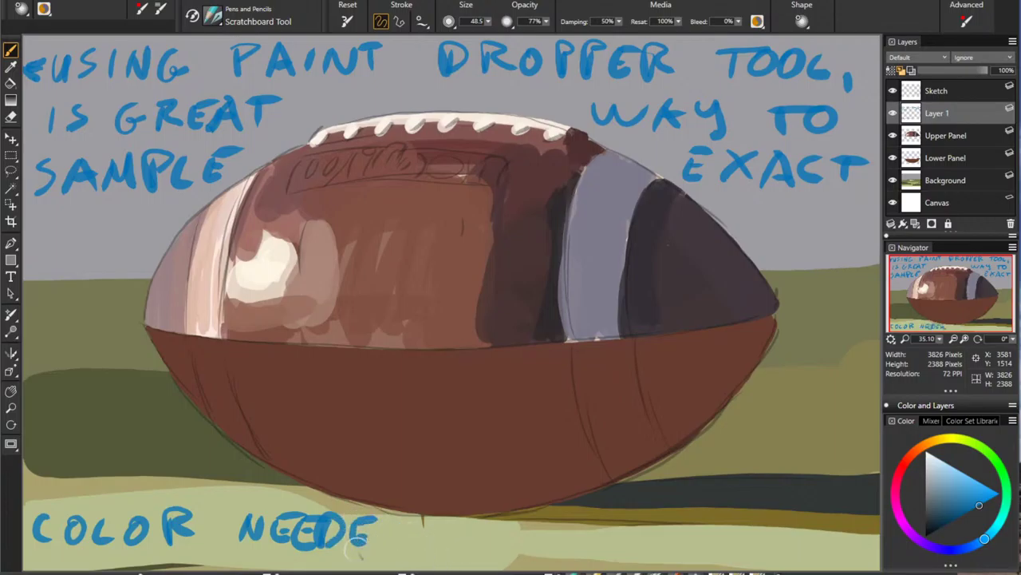
{"action": "left_click_drag", "start_coordinate": [385, 522], "coordinate": [385, 553]}
{"action": "left_click_drag", "start_coordinate": [386, 520], "coordinate": [388, 554]}
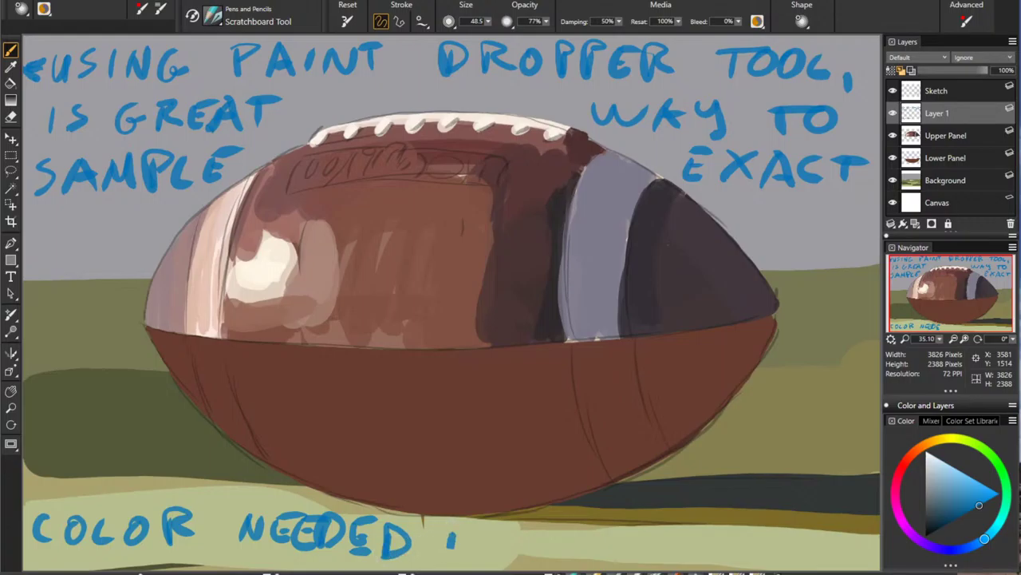
Step: Finish the lower note with "FROM REFERENCE" and an arrow pointing right toward the canvas edge
{"action": "left_click_drag", "start_coordinate": [488, 543], "coordinate": [506, 554]}
{"action": "mouse_move", "coordinate": [513, 533]}
{"action": "left_mouse_down"}
{"action": "mouse_move", "coordinate": [539, 524]}
{"action": "mouse_move", "coordinate": [539, 547]}
{"action": "mouse_move", "coordinate": [562, 550]}
{"action": "left_mouse_up"}
{"action": "mouse_move", "coordinate": [597, 506]}
{"action": "left_mouse_down"}
{"action": "mouse_move", "coordinate": [595, 551]}
{"action": "mouse_move", "coordinate": [623, 526]}
{"action": "mouse_move", "coordinate": [623, 558]}
{"action": "mouse_move", "coordinate": [648, 549]}
{"action": "left_mouse_up"}
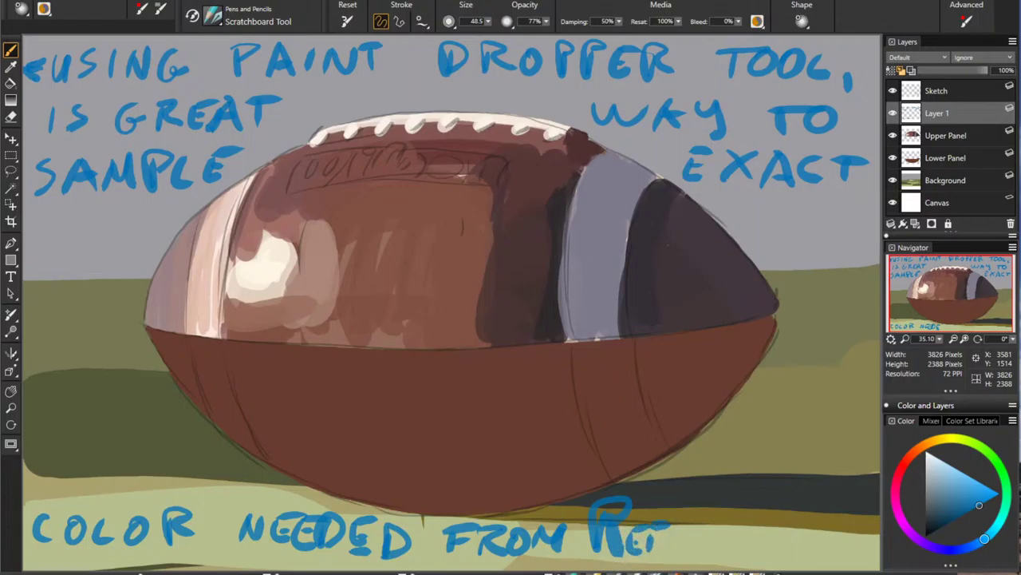
{"action": "mouse_move", "coordinate": [675, 517]}
{"action": "left_mouse_down"}
{"action": "mouse_move", "coordinate": [669, 554]}
{"action": "mouse_move", "coordinate": [723, 527]}
{"action": "mouse_move", "coordinate": [775, 524]}
{"action": "mouse_move", "coordinate": [790, 552]}
{"action": "left_mouse_up"}
{"action": "mouse_move", "coordinate": [830, 521]}
{"action": "left_mouse_down"}
{"action": "mouse_move", "coordinate": [820, 551]}
{"action": "mouse_move", "coordinate": [849, 539]}
{"action": "mouse_move", "coordinate": [862, 508]}
{"action": "mouse_move", "coordinate": [876, 512]}
{"action": "left_mouse_up"}
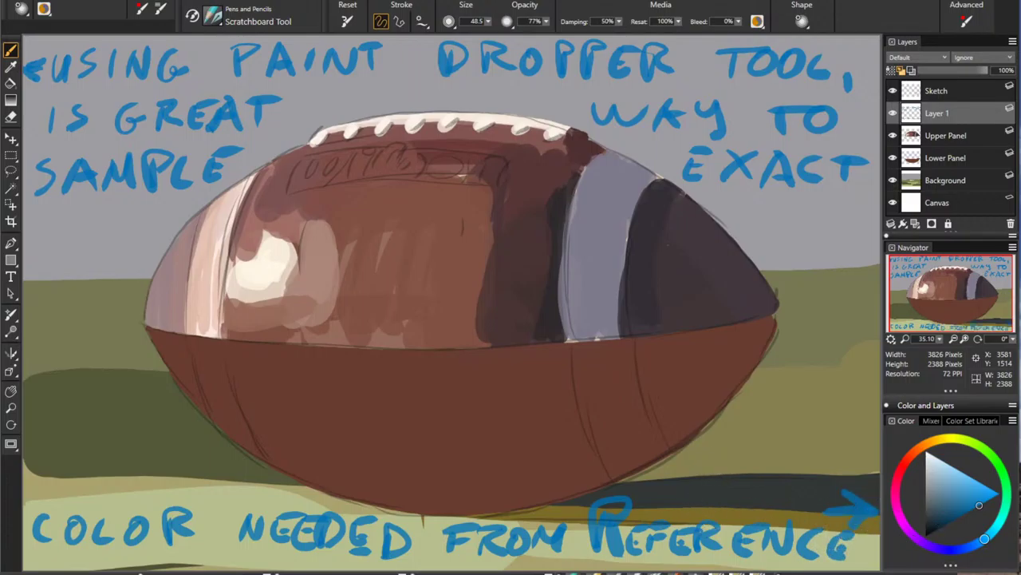
Step: On the Upper Panel layer, shade the football's dark right tip using a larger brush and sampled dark purplish and reddish browns
{"action": "left_click", "coordinate": [680, 288], "text": "alt"}
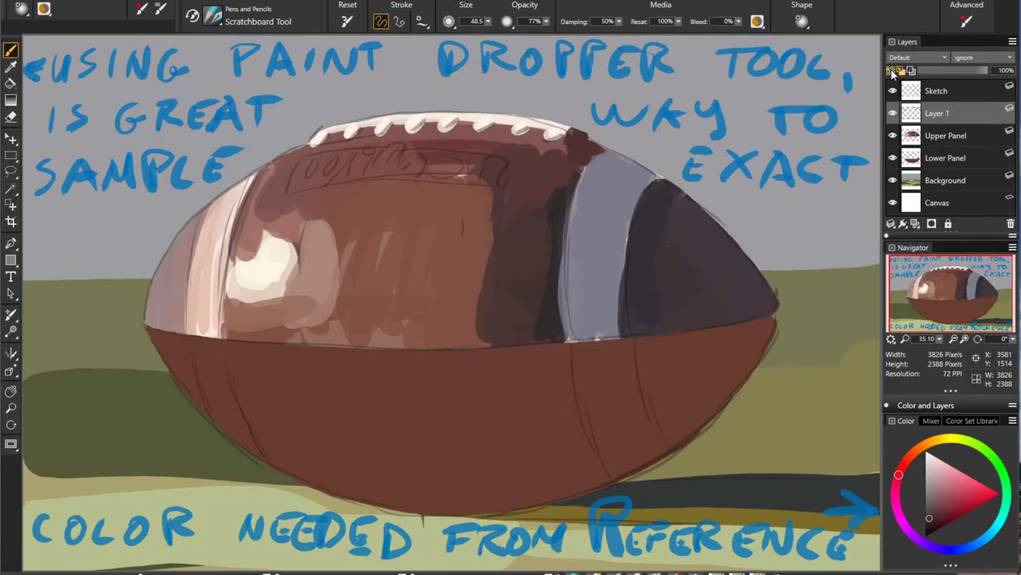
{"action": "left_click", "coordinate": [943, 142]}
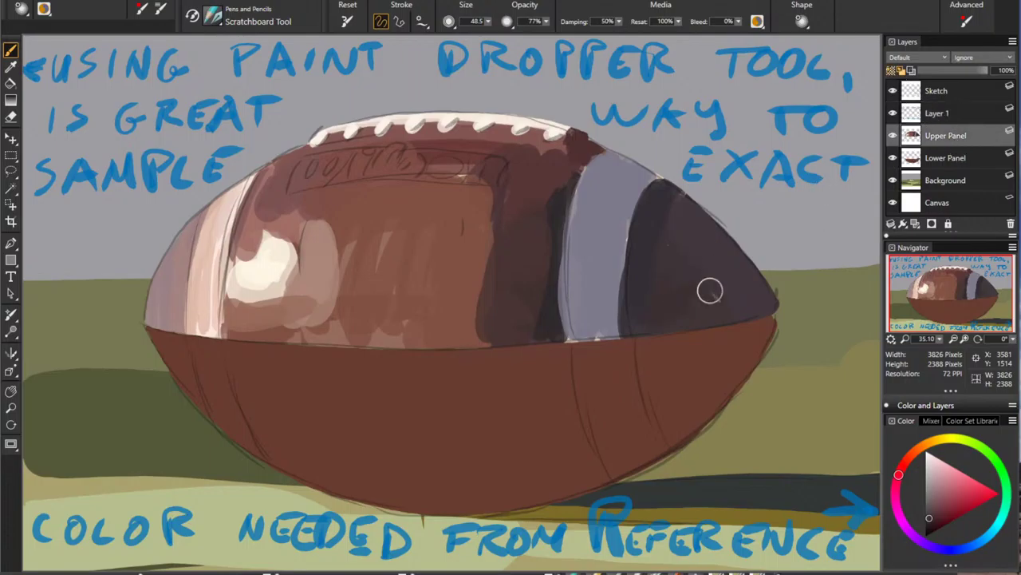
{"action": "left_click", "coordinate": [752, 219], "text": "alt"}
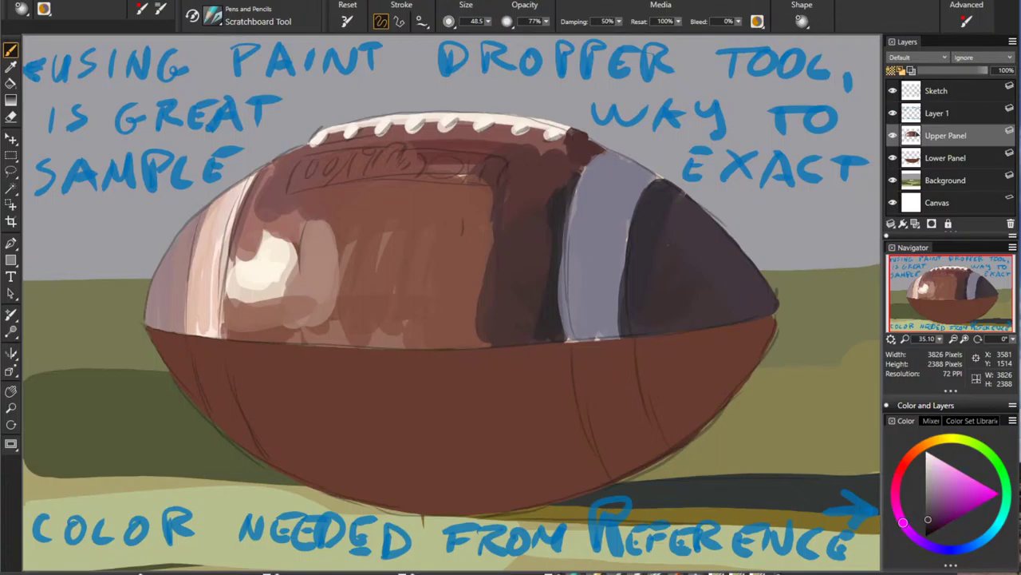
{"action": "mouse_move", "coordinate": [728, 255]}
{"action": "left_mouse_down"}
{"action": "mouse_move", "coordinate": [689, 245]}
{"action": "mouse_move", "coordinate": [712, 249]}
{"action": "left_mouse_up"}
{"action": "left_click", "coordinate": [738, 244], "text": "alt"}
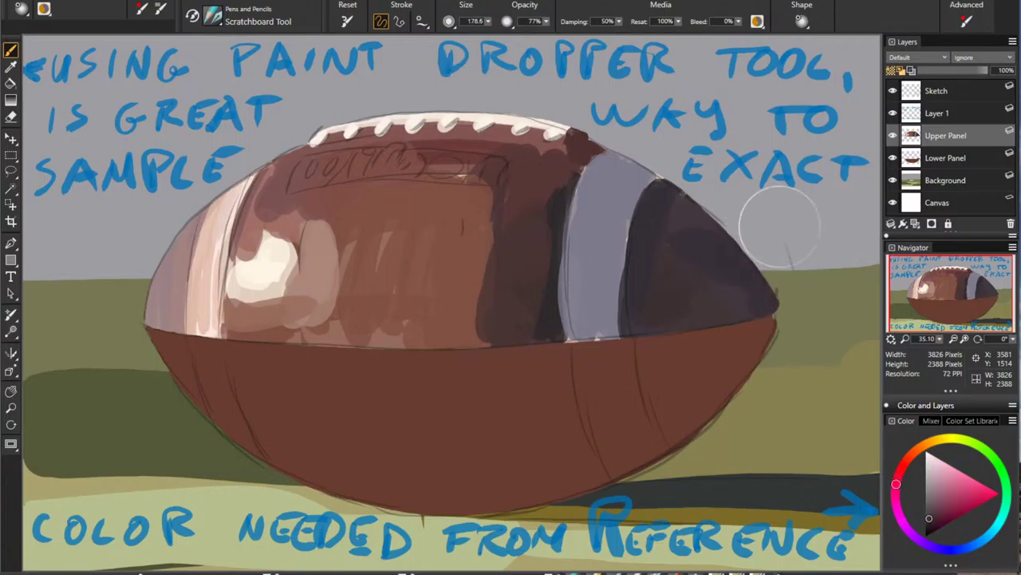
{"action": "left_click_drag", "start_coordinate": [719, 263], "coordinate": [759, 288]}
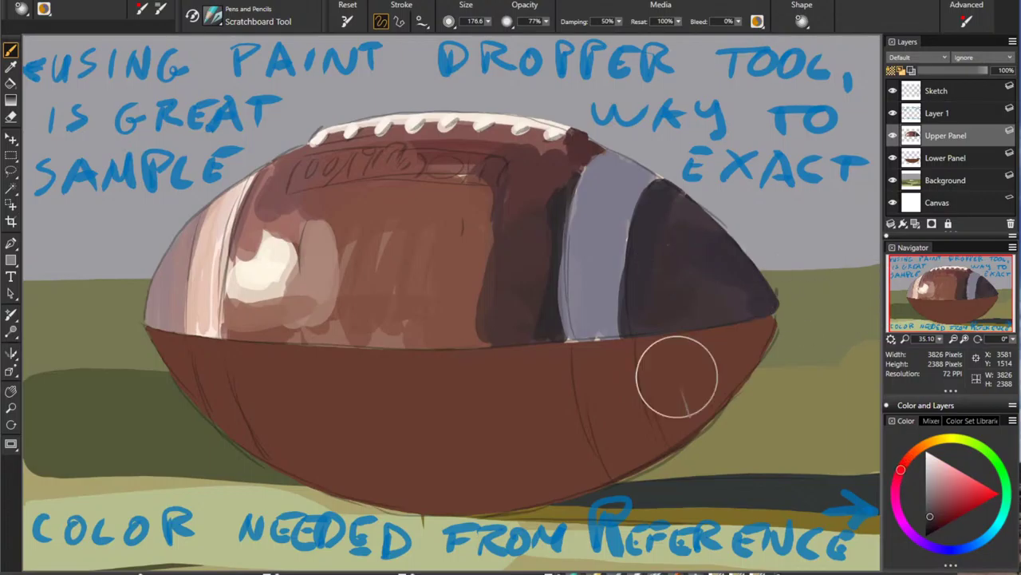
Step: Touch up the lower edge of the upper panel's brown center with brown at brush size 85.5
{"action": "left_click", "coordinate": [677, 376], "text": "alt"}
{"action": "mouse_move", "coordinate": [339, 351]}
{"action": "left_mouse_down"}
{"action": "mouse_move", "coordinate": [321, 355]}
{"action": "mouse_move", "coordinate": [385, 366]}
{"action": "left_mouse_up"}
{"action": "left_click_drag", "start_coordinate": [281, 347], "coordinate": [367, 350]}
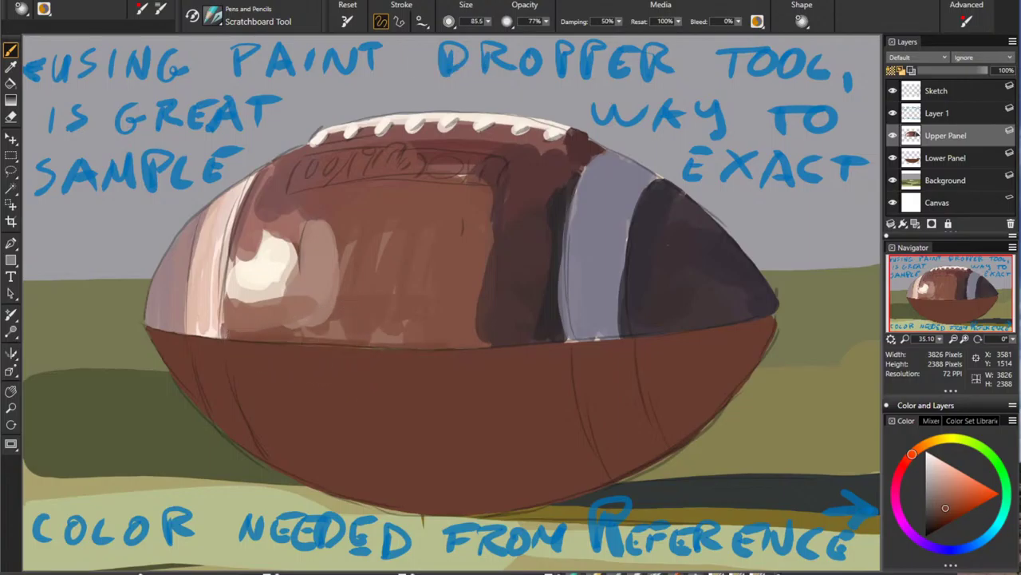
Step: Paint a near-black seam shadow along the upper panel's lower edge, from the white stripe to the football's right point
{"action": "left_click", "coordinate": [358, 384], "text": "alt"}
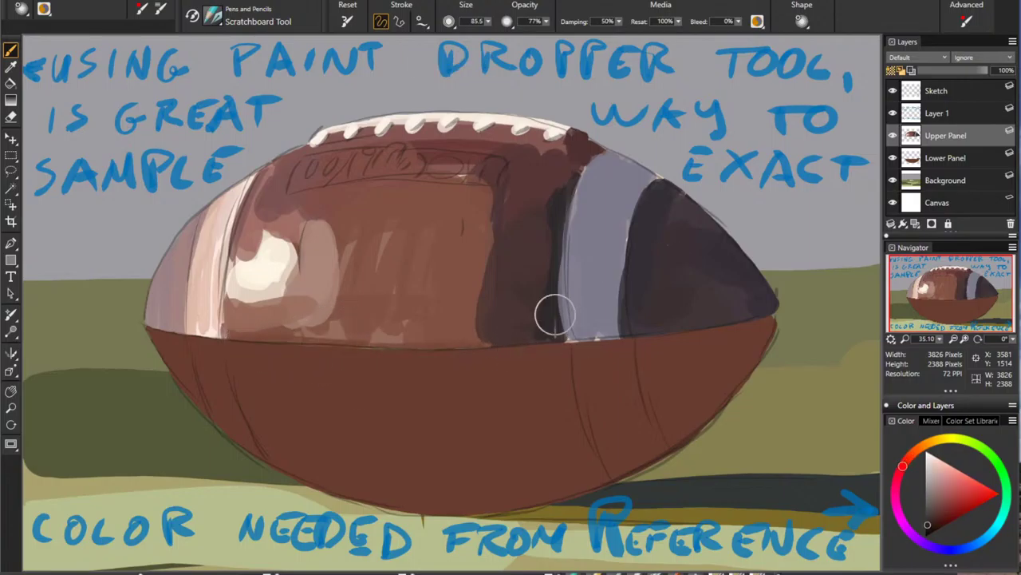
{"action": "left_click_drag", "start_coordinate": [244, 342], "coordinate": [551, 343]}
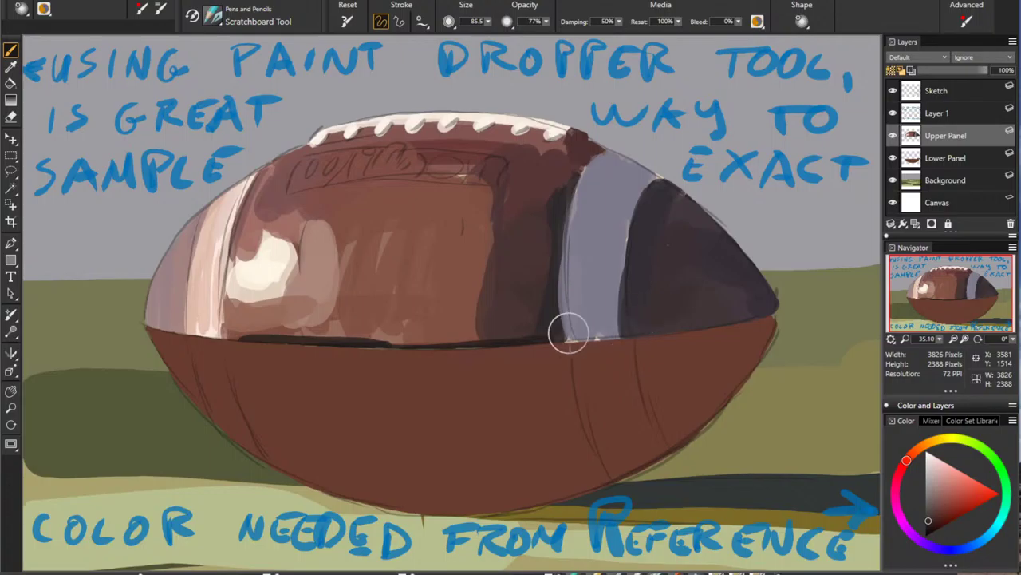
{"action": "left_click_drag", "start_coordinate": [569, 334], "coordinate": [624, 334]}
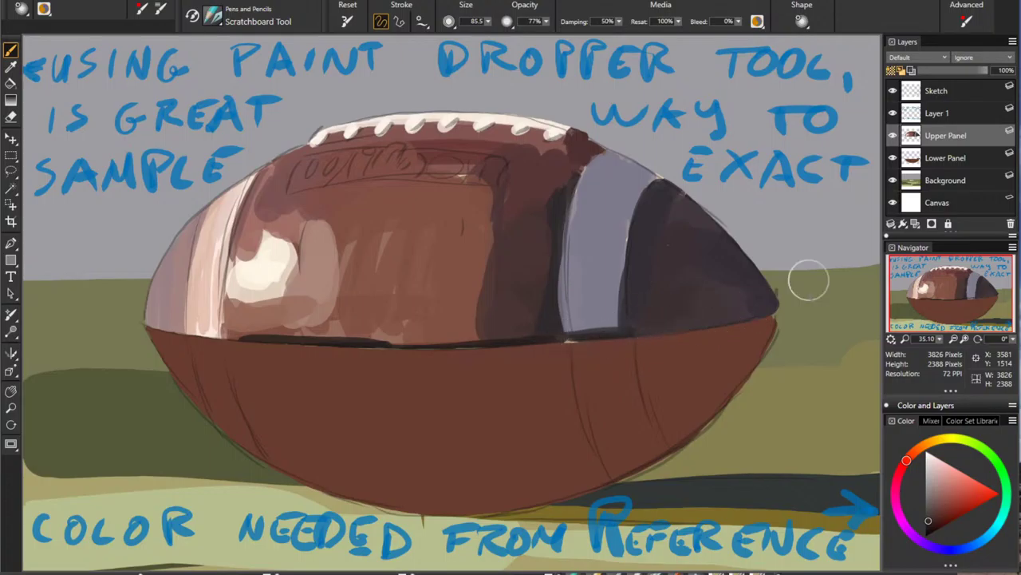
{"action": "left_click_drag", "start_coordinate": [906, 460], "coordinate": [917, 449]}
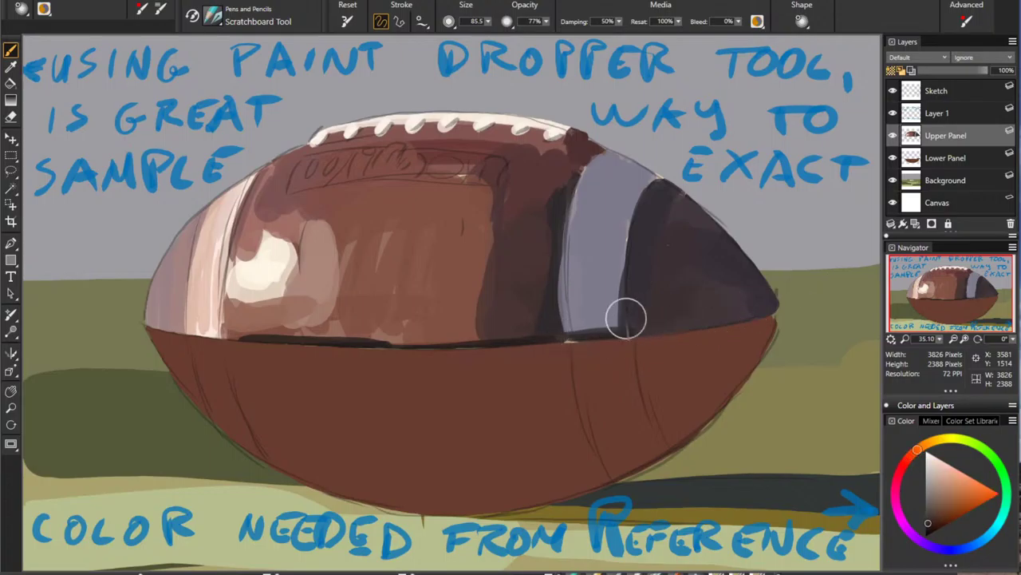
{"action": "left_click", "coordinate": [928, 523]}
{"action": "left_click_drag", "start_coordinate": [553, 345], "coordinate": [789, 304]}
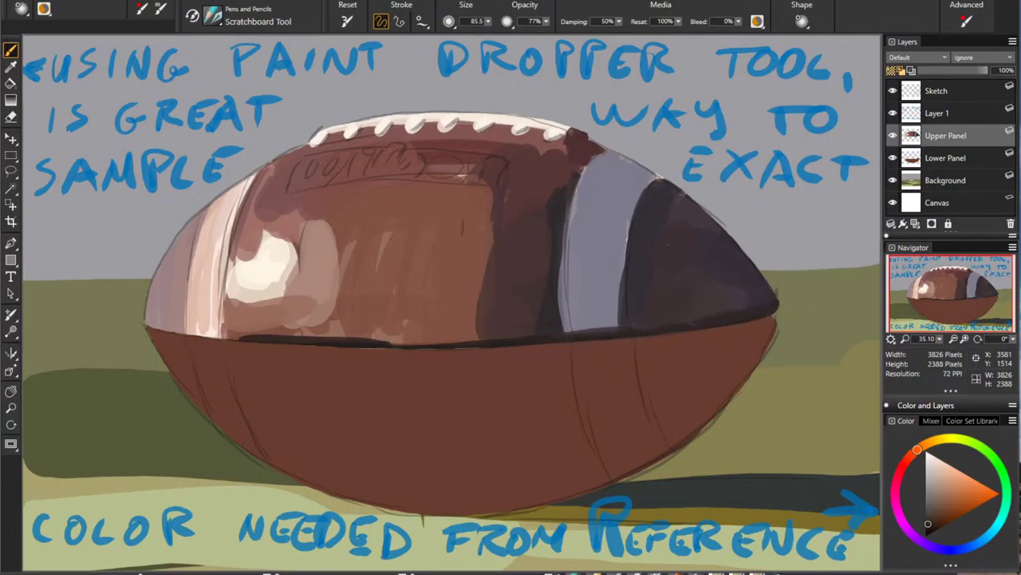
Step: Add subtle brown tones to the dark tip and shade the lower right of the blue-gray stripe with sampled colors
{"action": "left_click", "coordinate": [709, 303], "text": "alt"}
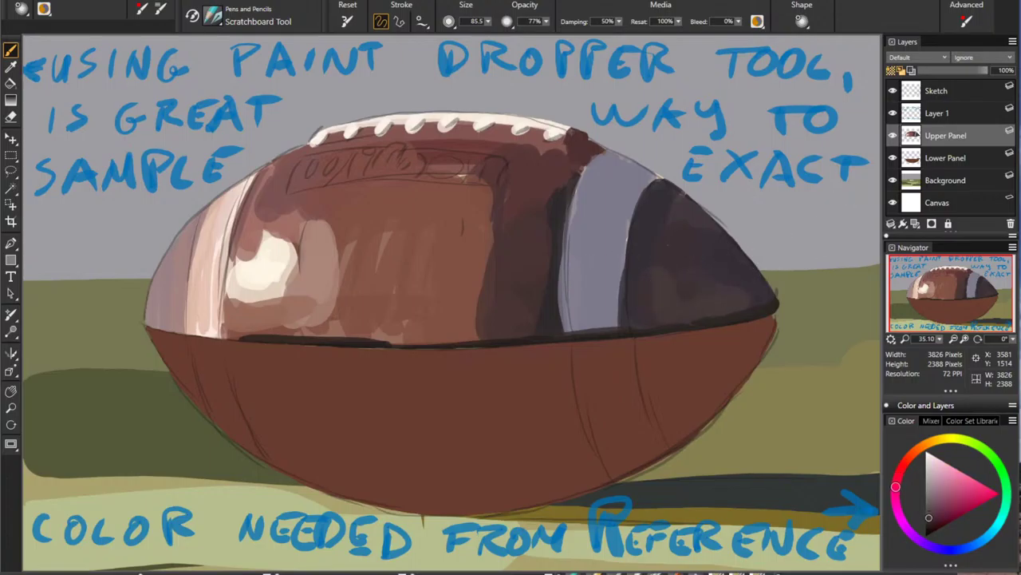
{"action": "left_click", "coordinate": [647, 288], "text": "alt"}
{"action": "left_click_drag", "start_coordinate": [620, 311], "coordinate": [621, 274]}
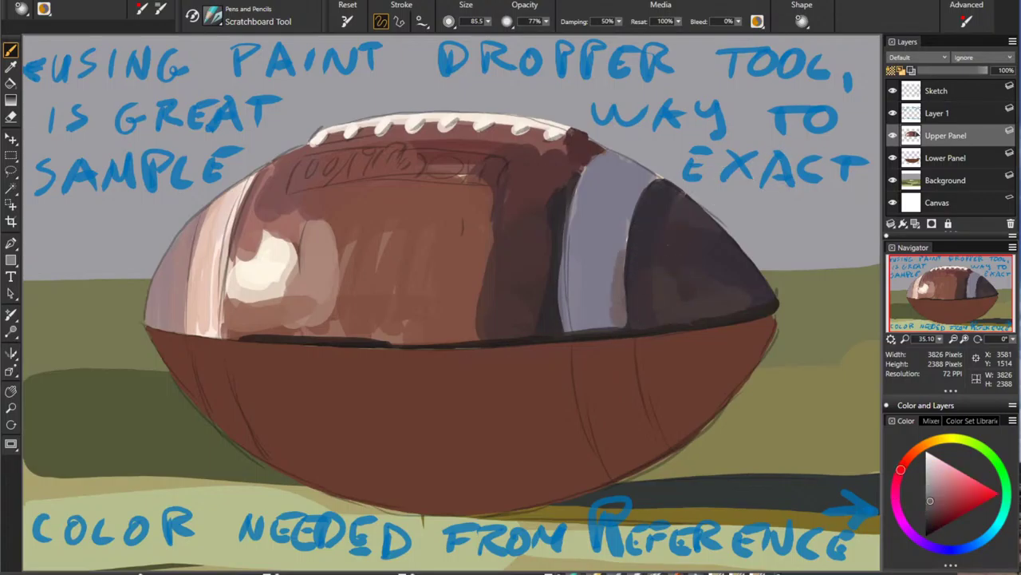
{"action": "left_click", "coordinate": [634, 247], "text": "alt"}
{"action": "left_click_drag", "start_coordinate": [636, 248], "coordinate": [624, 315]}
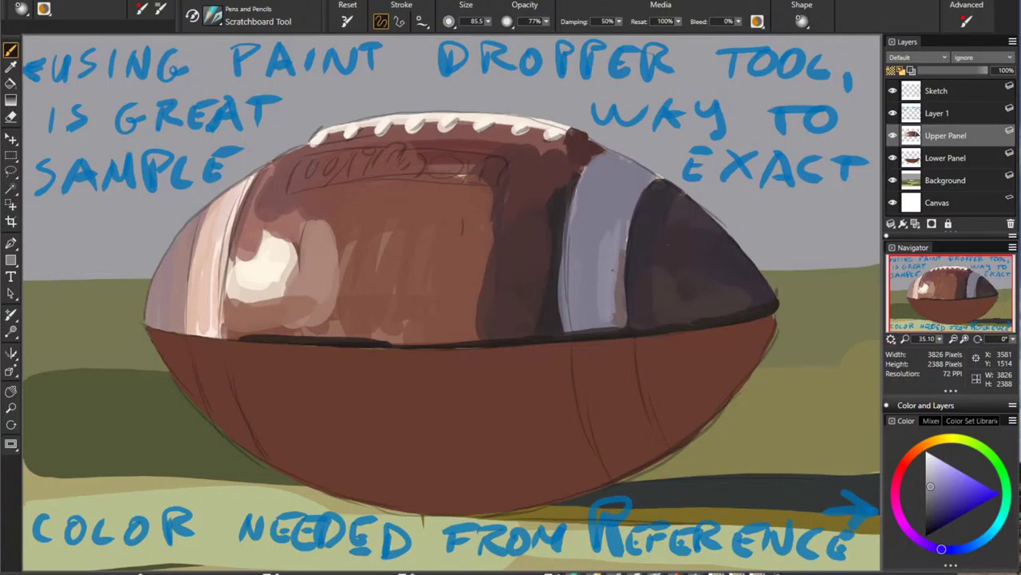
Step: Paint sampled dark purplish brown along the left edge of the blue-gray stripe, from its base up to the laces' end
{"action": "left_click", "coordinate": [446, 241], "text": "alt"}
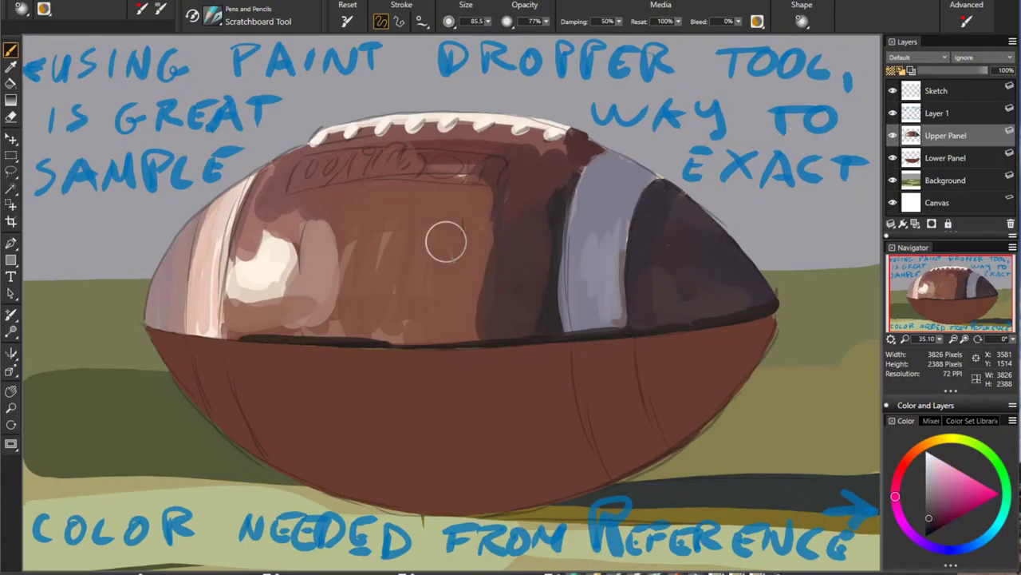
{"action": "left_click_drag", "start_coordinate": [552, 249], "coordinate": [554, 307]}
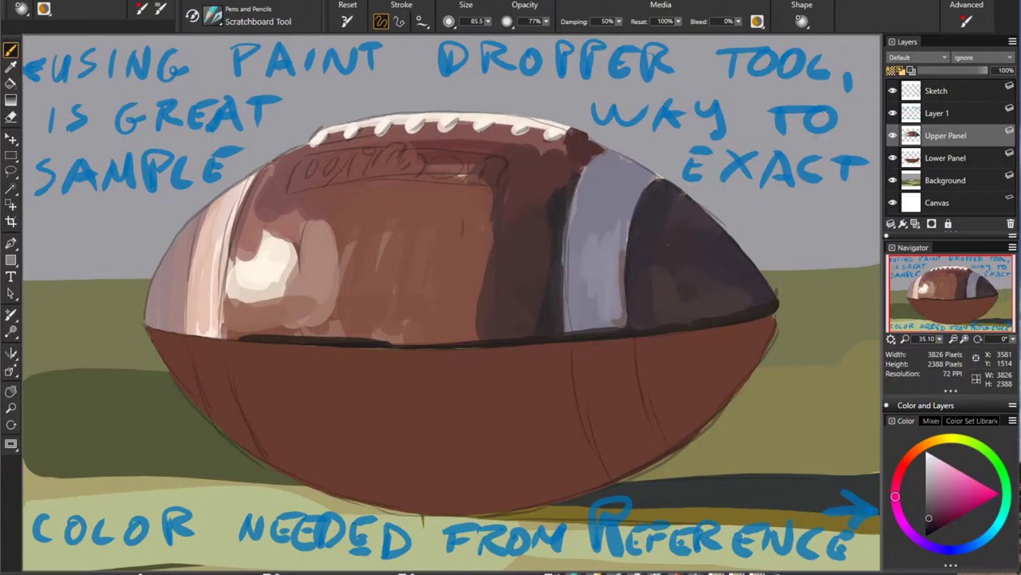
{"action": "left_click_drag", "start_coordinate": [587, 150], "coordinate": [572, 214]}
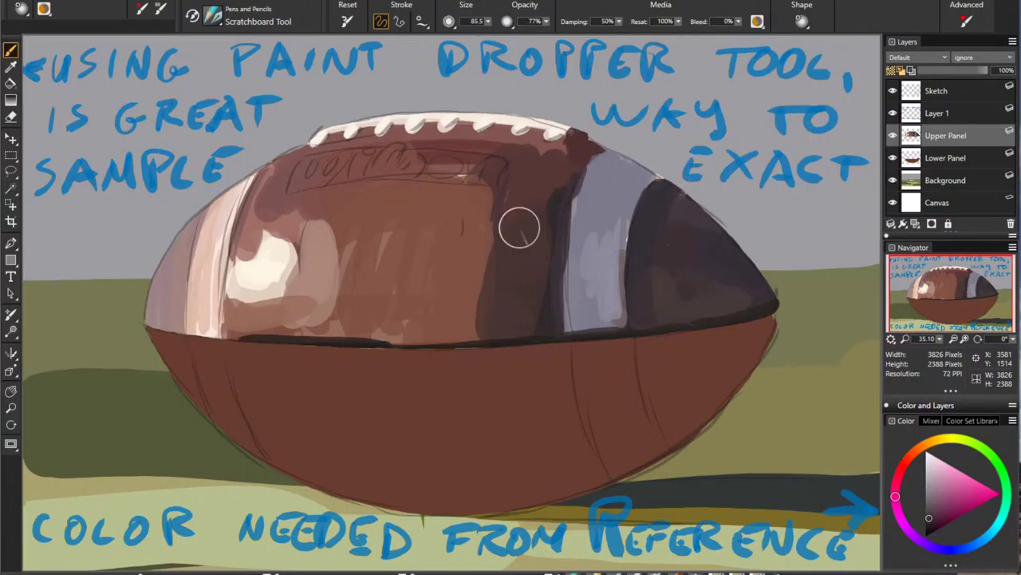
{"action": "left_click", "coordinate": [650, 200], "text": "alt"}
{"action": "left_click_drag", "start_coordinate": [584, 167], "coordinate": [566, 219]}
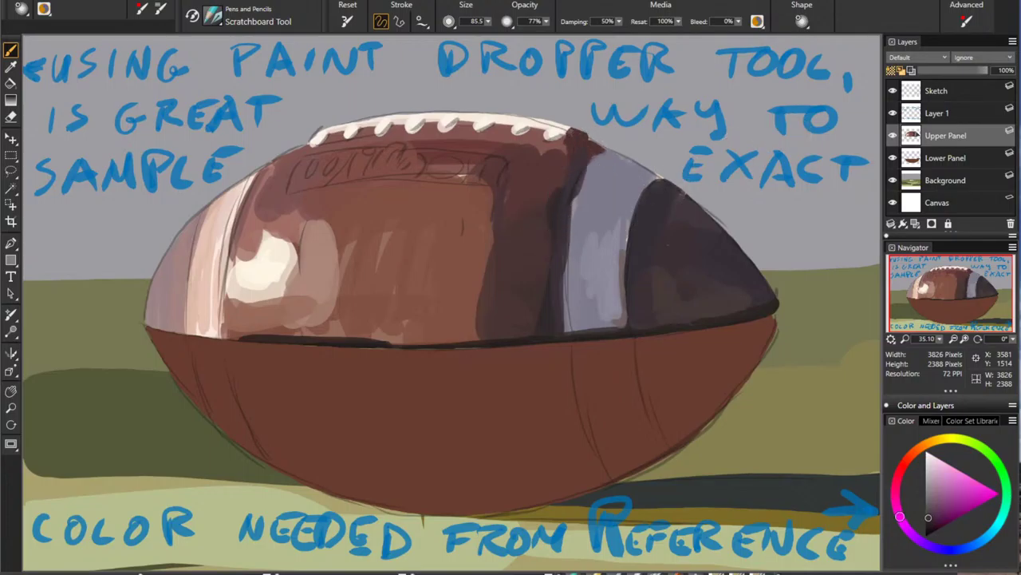
Step: Blend sampled dark reddish browns through the shadowed section just left of the blue-gray stripe
{"action": "left_click", "coordinate": [445, 228], "text": "alt"}
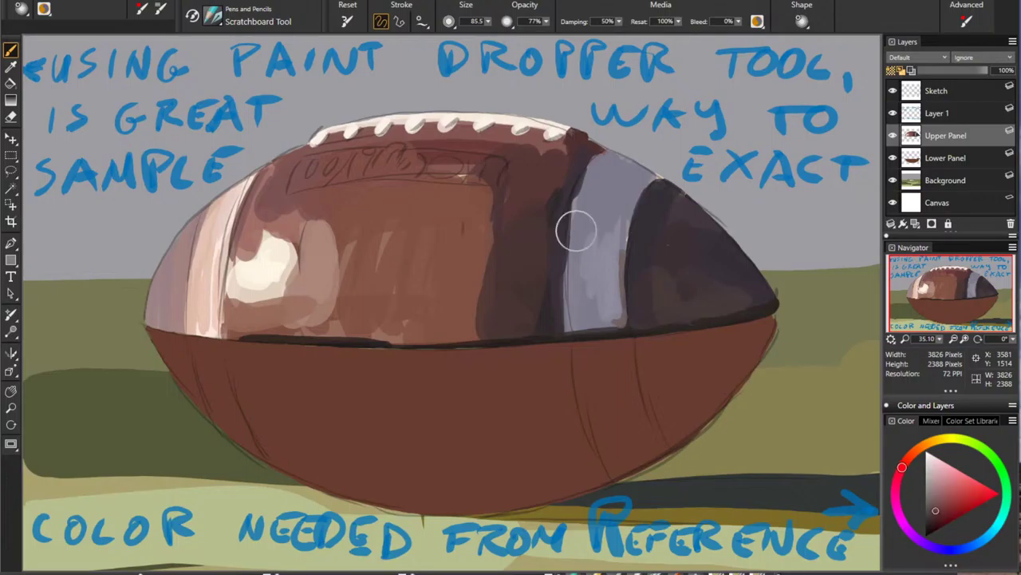
{"action": "left_click_drag", "start_coordinate": [576, 231], "coordinate": [540, 287]}
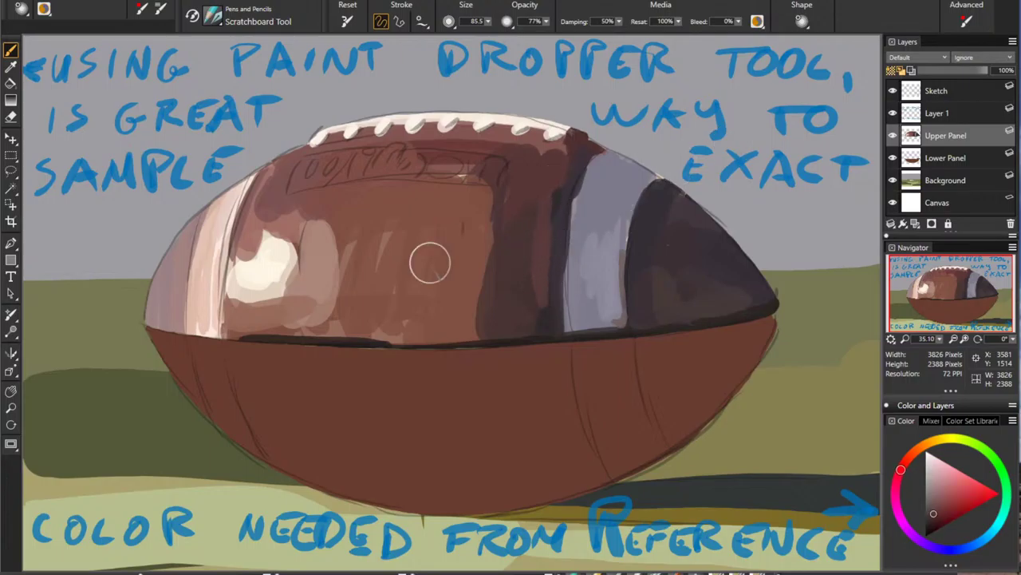
{"action": "left_click", "coordinate": [430, 263], "text": "alt"}
{"action": "left_click_drag", "start_coordinate": [541, 234], "coordinate": [545, 282]}
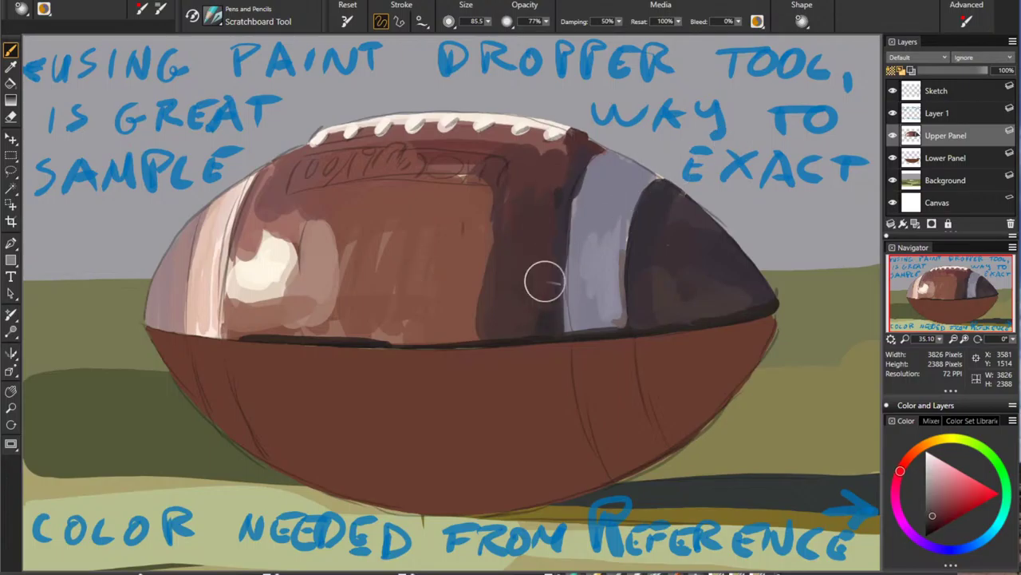
{"action": "left_click", "coordinate": [440, 303], "text": "alt"}
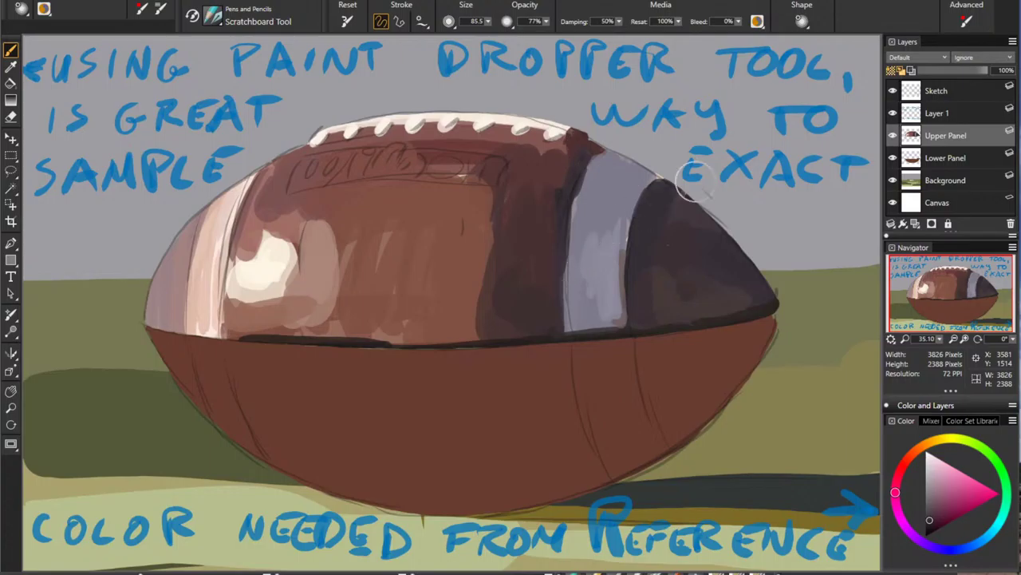
{"action": "left_click", "coordinate": [438, 254], "text": "alt"}
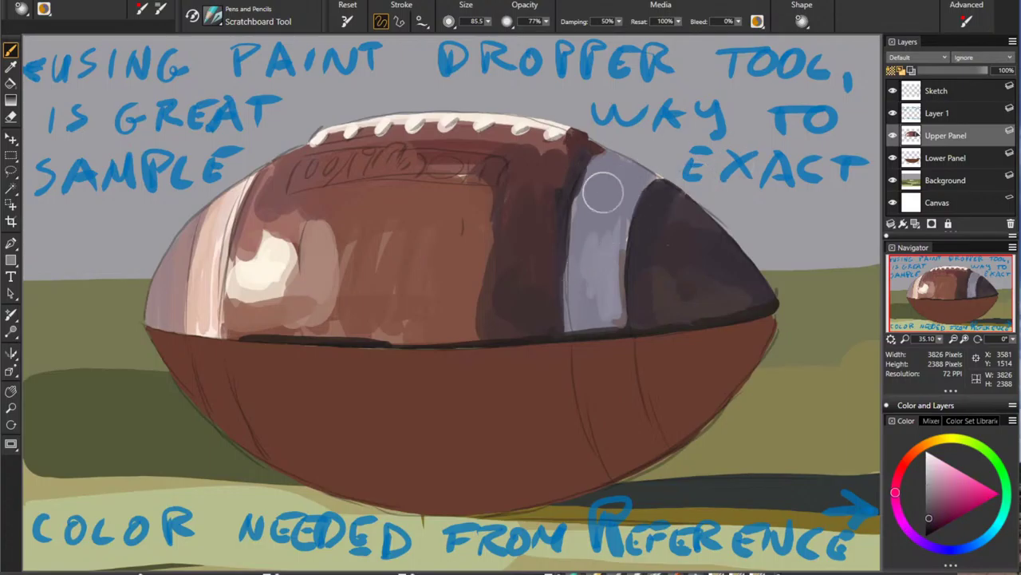
Step: Refine the blue-gray stripe's upper part and left edge with sampled dark purple and blue-gray
{"action": "left_click", "coordinate": [598, 175], "text": "alt"}
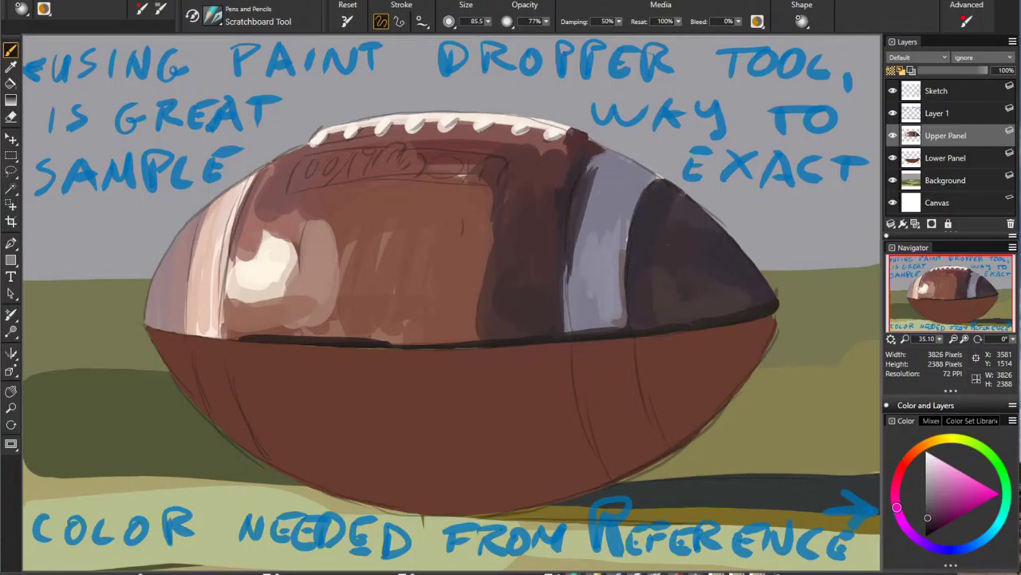
{"action": "left_click", "coordinate": [630, 169], "text": "alt"}
{"action": "left_click", "coordinate": [637, 163], "text": "alt"}
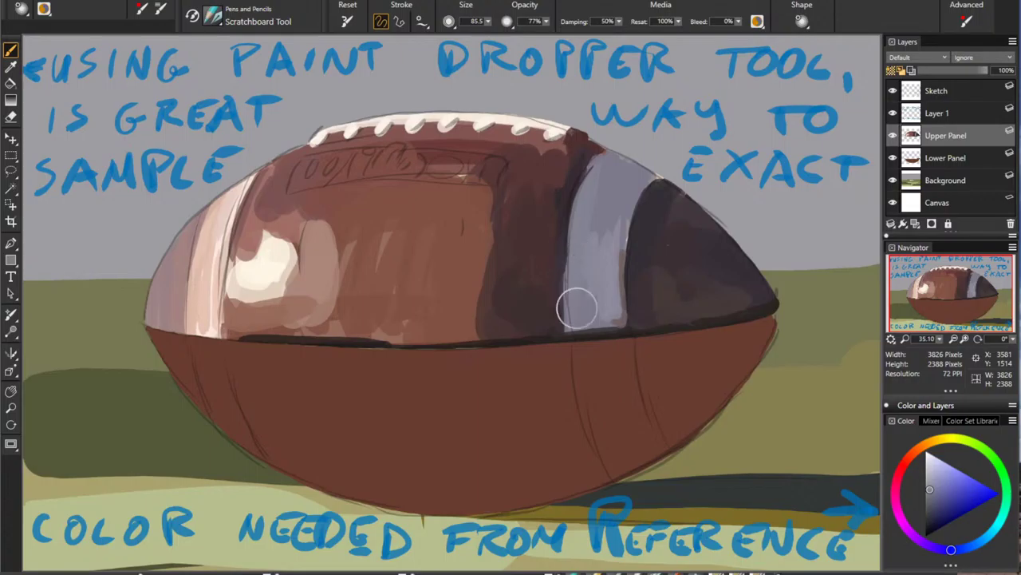
Step: Touch up the lower right edge of the blue-gray stripe with a sampled dark purplish brown
{"action": "left_click", "coordinate": [644, 281], "text": "alt"}
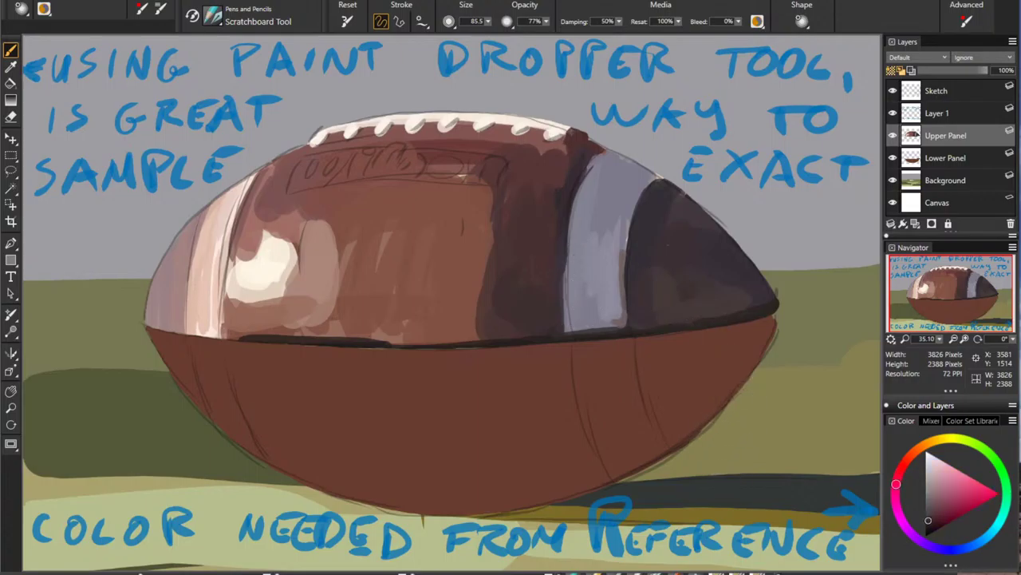
{"action": "left_click_drag", "start_coordinate": [623, 290], "coordinate": [624, 323]}
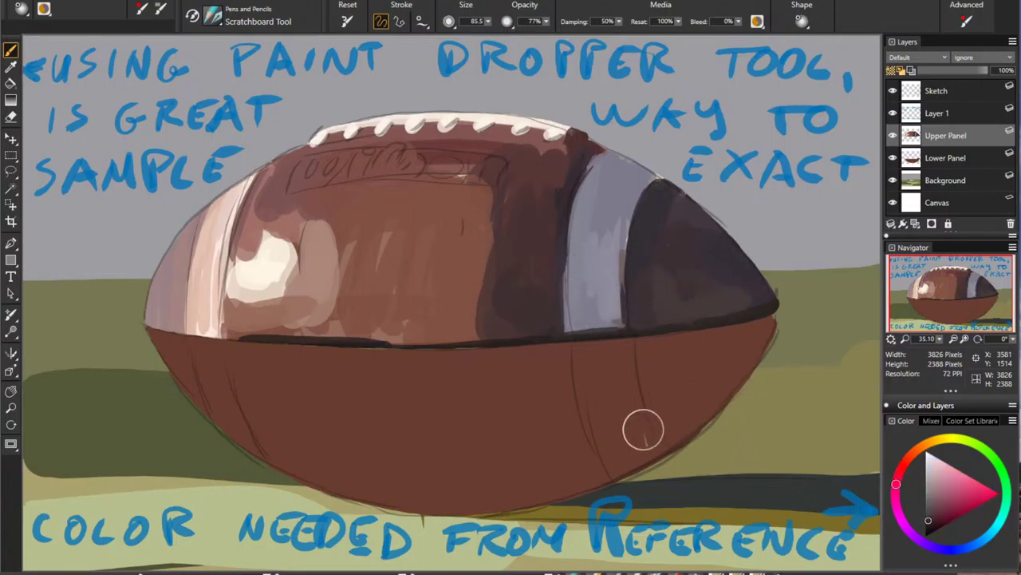
{"action": "left_click", "coordinate": [1020, 391], "text": "alt"}
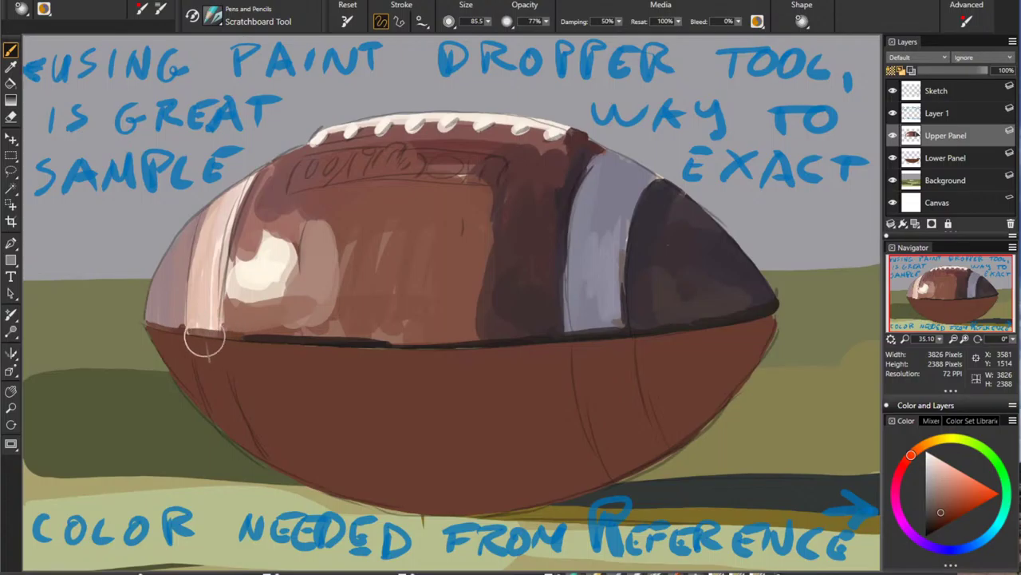
Step: Brighten the pale stripe at the football's left end with a sampled light cream color
{"action": "left_click", "coordinate": [343, 219], "text": "alt"}
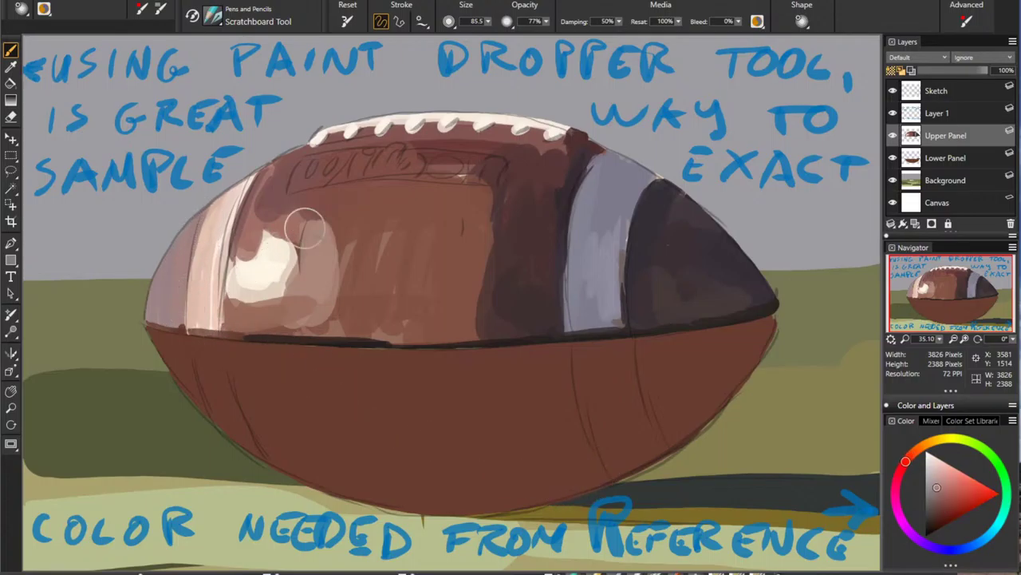
{"action": "left_click", "coordinate": [214, 240], "text": "alt"}
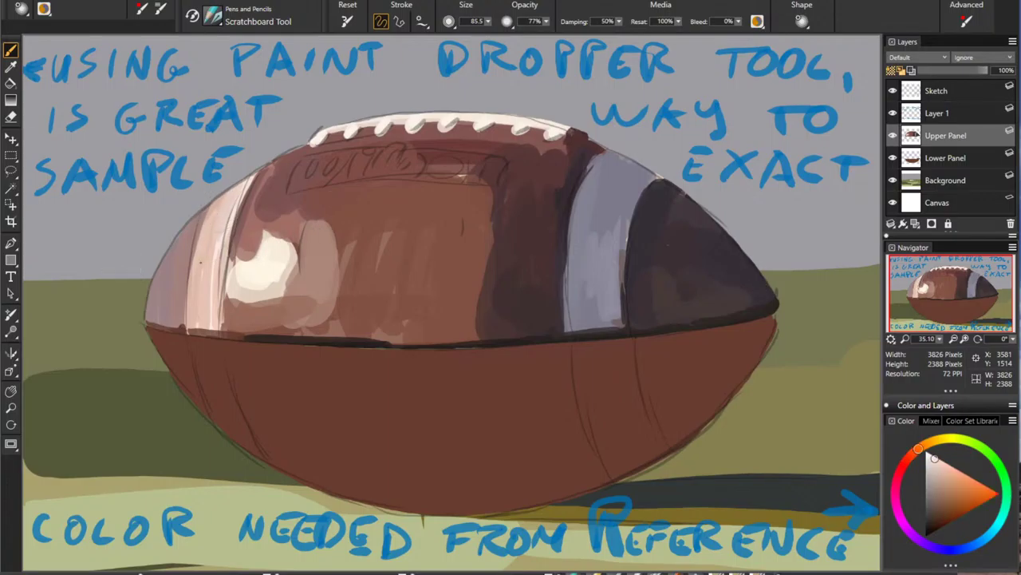
{"action": "left_click_drag", "start_coordinate": [212, 217], "coordinate": [199, 281]}
{"action": "left_click_drag", "start_coordinate": [200, 243], "coordinate": [195, 312]}
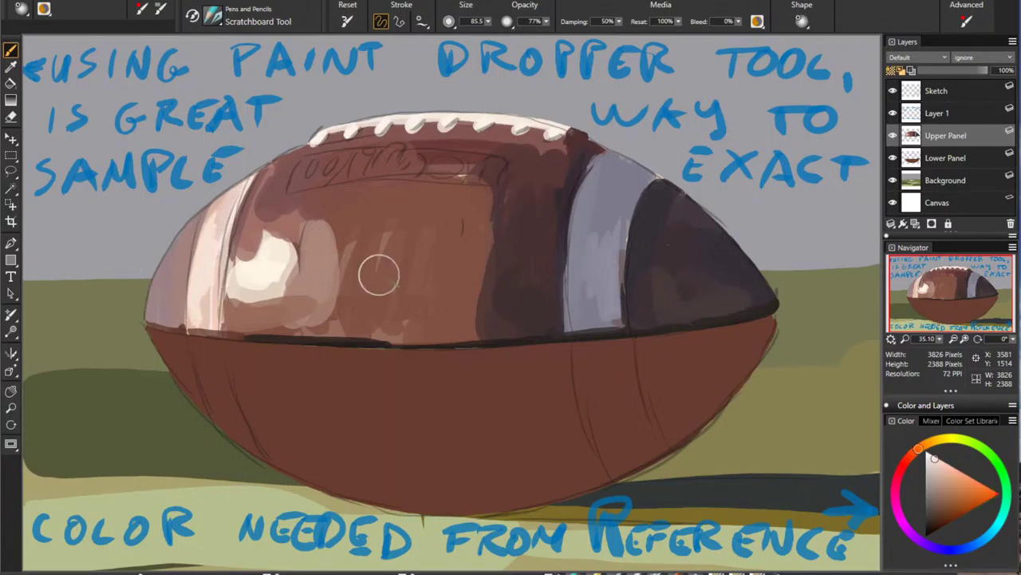
Step: Surround the bright highlight with sampled tan and pinkish brown, and extend a muted gray-brown sheen to its right
{"action": "left_click", "coordinate": [133, 332], "text": "alt"}
{"action": "mouse_move", "coordinate": [244, 241]}
{"action": "left_mouse_down"}
{"action": "mouse_move", "coordinate": [275, 234]}
{"action": "mouse_move", "coordinate": [239, 252]}
{"action": "mouse_move", "coordinate": [296, 250]}
{"action": "left_mouse_up"}
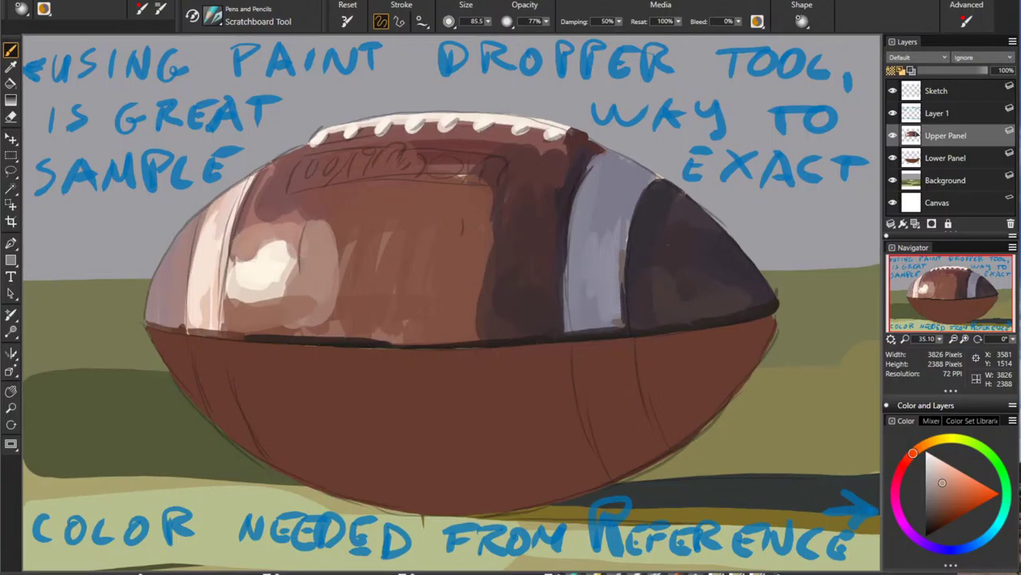
{"action": "left_click", "coordinate": [1020, 199], "text": "alt"}
{"action": "mouse_move", "coordinate": [243, 298]}
{"action": "left_mouse_down"}
{"action": "mouse_move", "coordinate": [287, 290]}
{"action": "mouse_move", "coordinate": [252, 309]}
{"action": "left_mouse_up"}
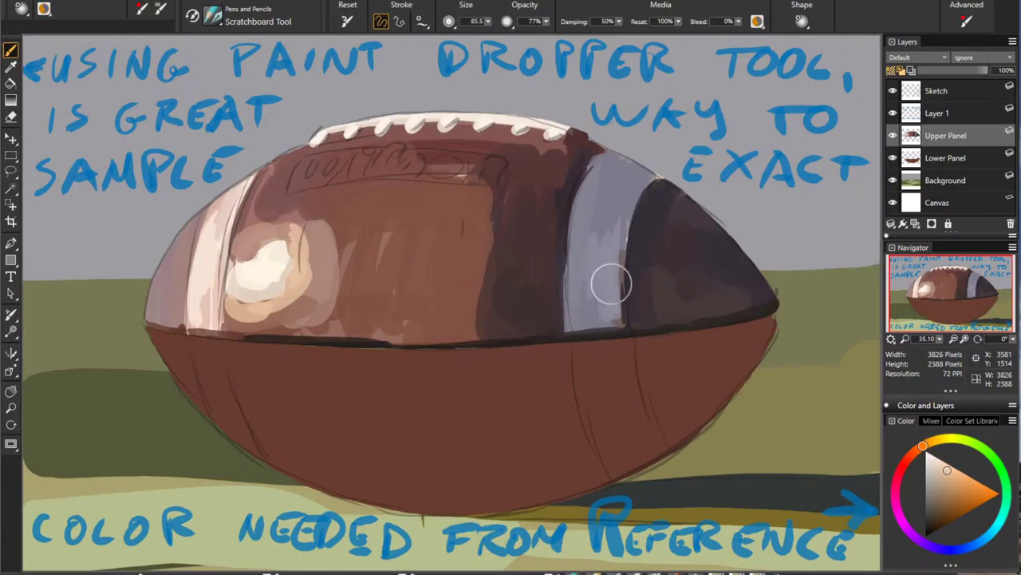
{"action": "left_click", "coordinate": [1020, 280], "text": "alt"}
{"action": "left_click_drag", "start_coordinate": [249, 244], "coordinate": [241, 264]}
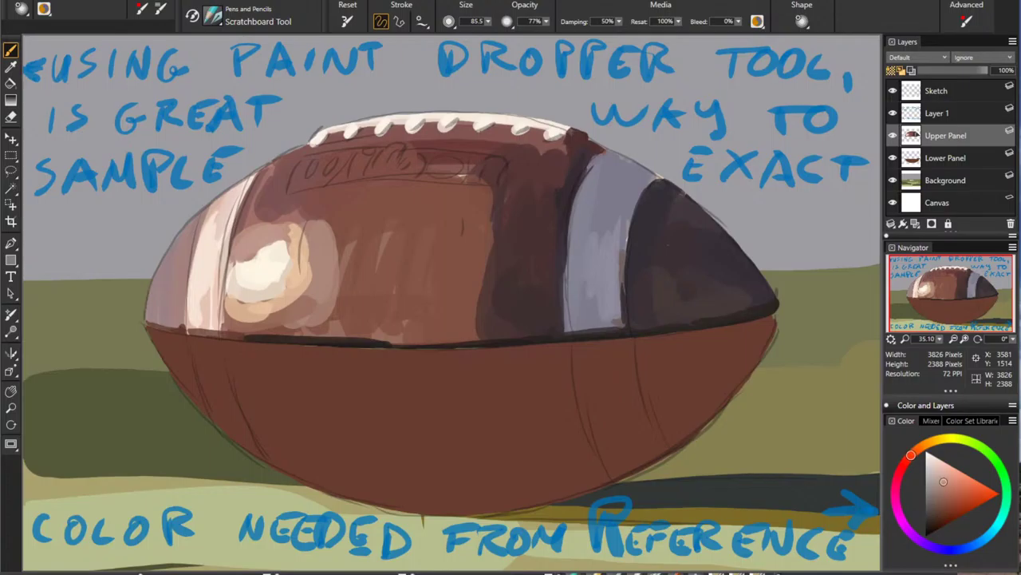
{"action": "mouse_move", "coordinate": [315, 225]}
{"action": "left_mouse_down"}
{"action": "mouse_move", "coordinate": [295, 236]}
{"action": "mouse_move", "coordinate": [300, 254]}
{"action": "left_mouse_up"}
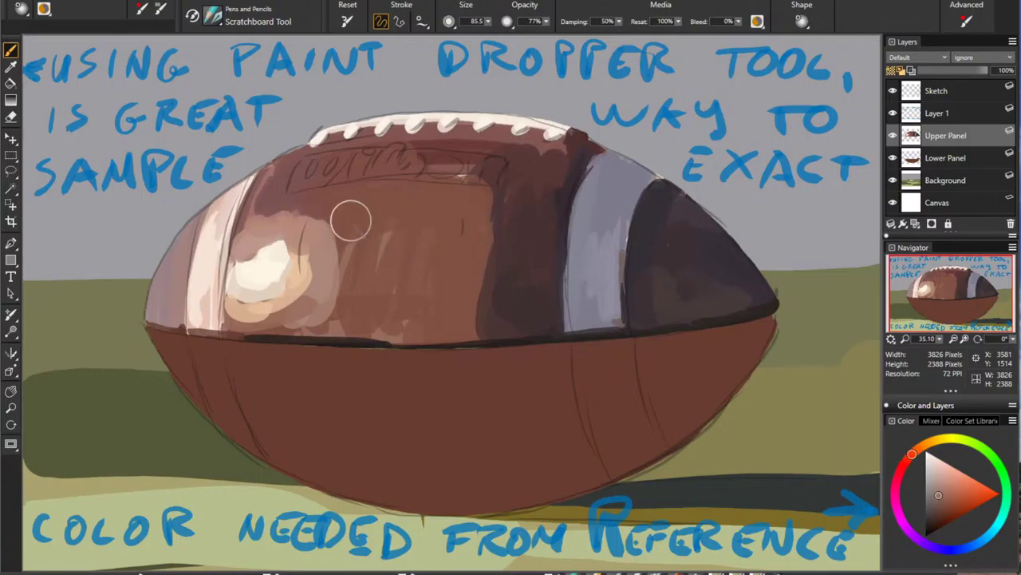
{"action": "mouse_move", "coordinate": [351, 246]}
{"action": "left_mouse_down"}
{"action": "mouse_move", "coordinate": [341, 297]}
{"action": "mouse_move", "coordinate": [373, 241]}
{"action": "mouse_move", "coordinate": [423, 240]}
{"action": "left_mouse_up"}
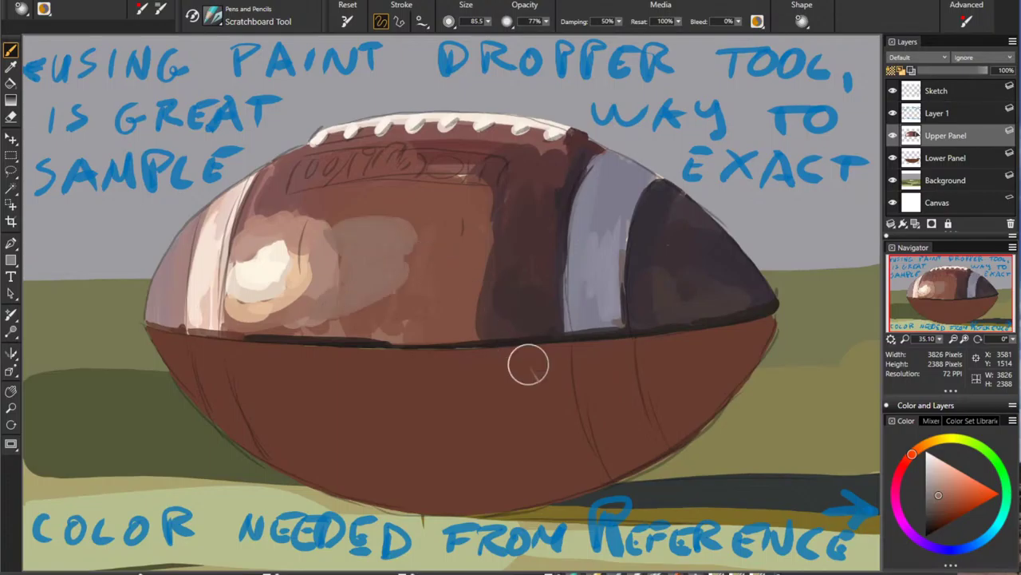
Step: On the Lower Panel layer, paint a pink and cream rim light just under the seam from the left tip past the middle
{"action": "left_click", "coordinate": [945, 158]}
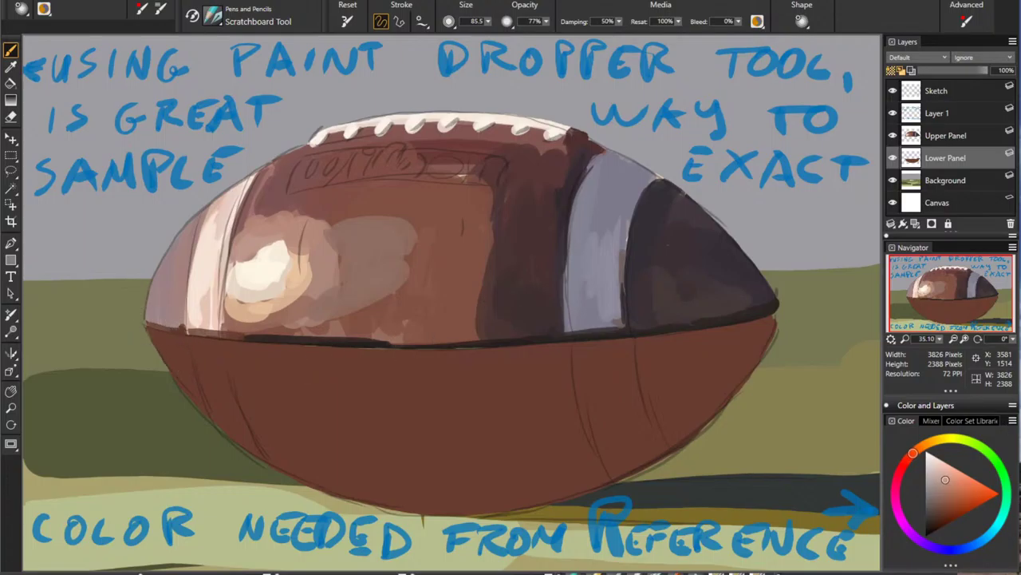
{"action": "mouse_move", "coordinate": [152, 329]}
{"action": "left_mouse_down"}
{"action": "mouse_move", "coordinate": [181, 335]}
{"action": "mouse_move", "coordinate": [170, 336]}
{"action": "left_mouse_up"}
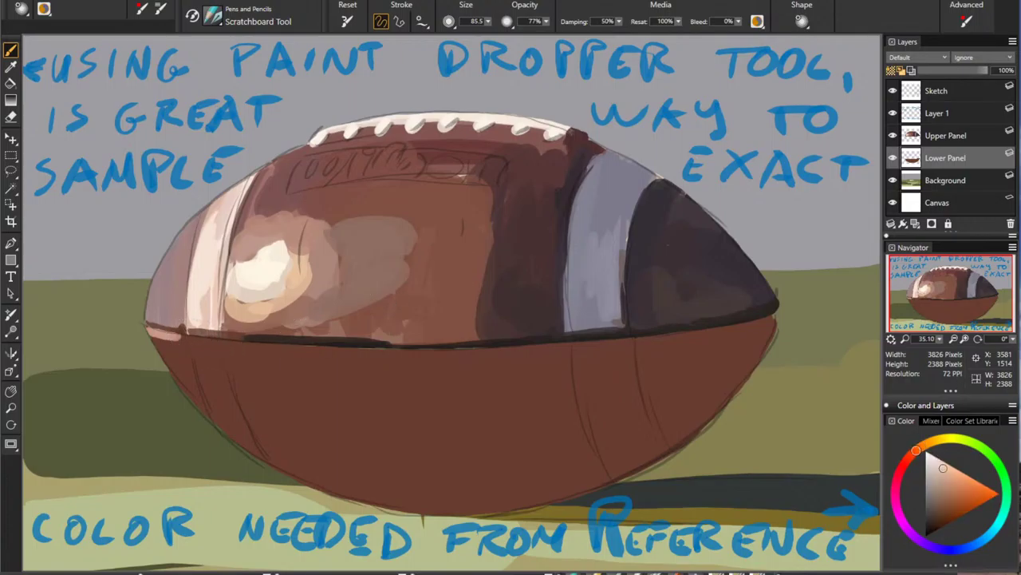
{"action": "left_click_drag", "start_coordinate": [188, 338], "coordinate": [214, 341]}
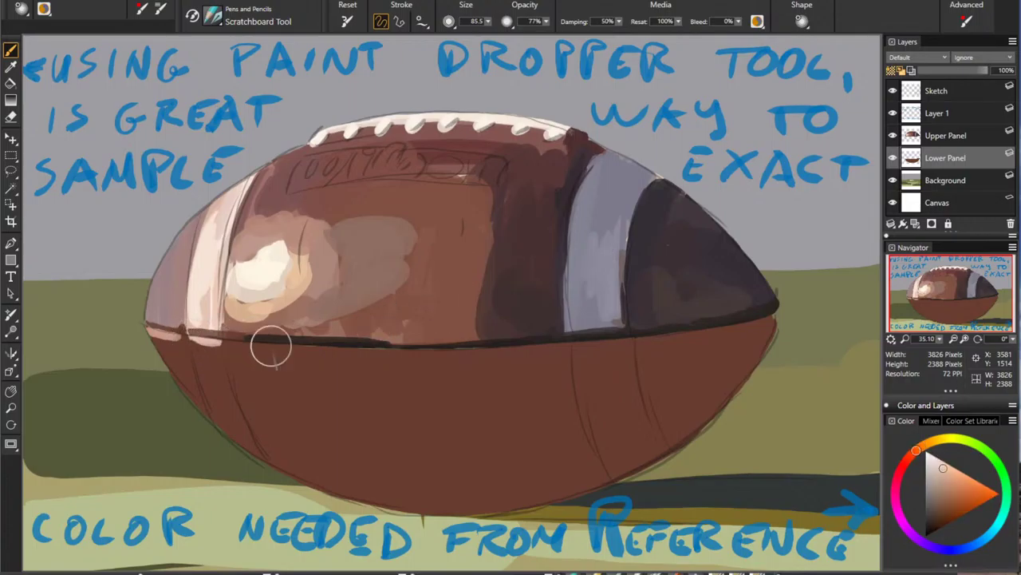
{"action": "left_click", "coordinate": [272, 347], "text": "alt"}
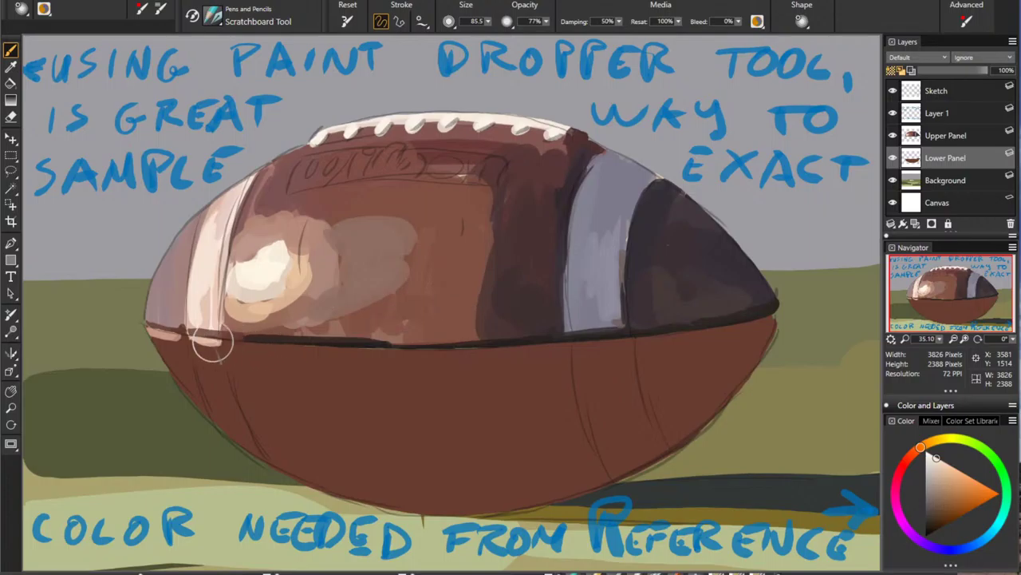
{"action": "mouse_move", "coordinate": [246, 343]}
{"action": "left_mouse_down"}
{"action": "mouse_move", "coordinate": [508, 348]}
{"action": "mouse_move", "coordinate": [570, 411]}
{"action": "mouse_move", "coordinate": [593, 487]}
{"action": "left_mouse_up"}
Step: Block in a dark brown curved shadow on the lower panel, from the seam down to the bottom edge left of the sketched stripe
{"action": "left_click", "coordinate": [465, 335], "text": "alt"}
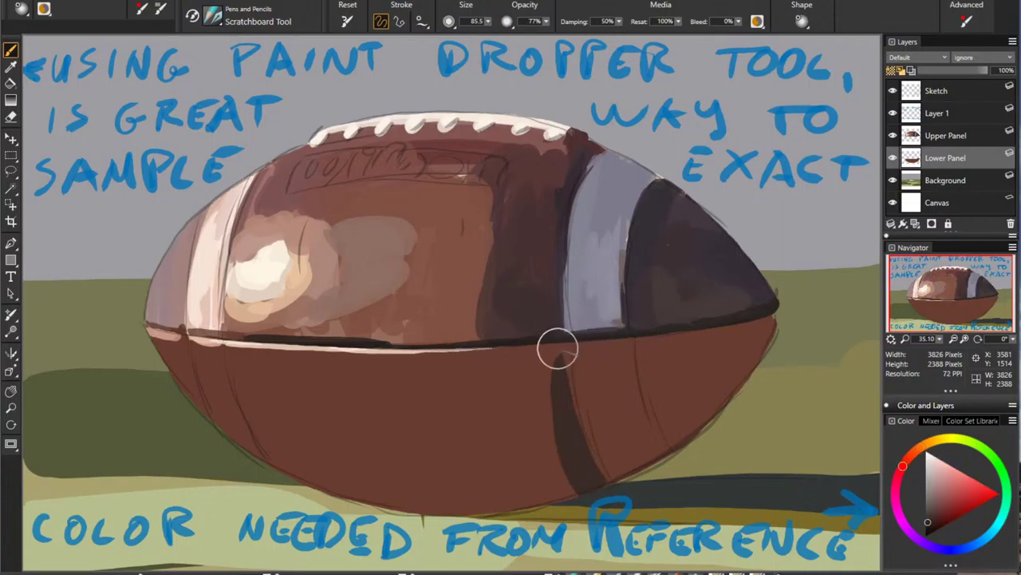
{"action": "left_click_drag", "start_coordinate": [557, 349], "coordinate": [592, 483]}
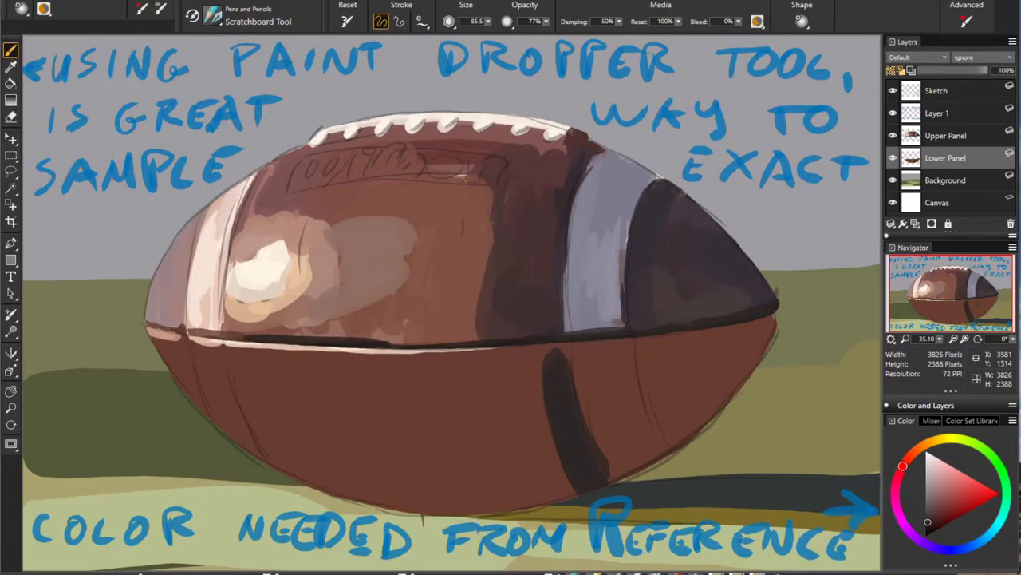
{"action": "left_click_drag", "start_coordinate": [551, 356], "coordinate": [477, 355]}
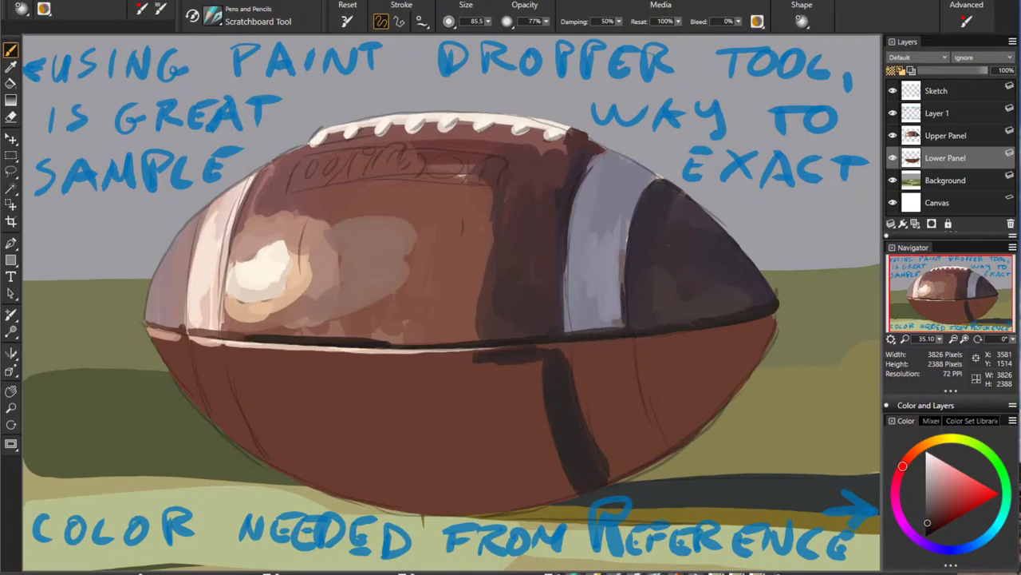
{"action": "mouse_move", "coordinate": [558, 355]}
{"action": "left_mouse_down"}
{"action": "mouse_move", "coordinate": [484, 368]}
{"action": "mouse_move", "coordinate": [415, 483]}
{"action": "mouse_move", "coordinate": [531, 391]}
{"action": "mouse_move", "coordinate": [535, 455]}
{"action": "mouse_move", "coordinate": [427, 498]}
{"action": "left_mouse_up"}
{"action": "left_click", "coordinate": [554, 385], "text": "alt"}
{"action": "left_click_drag", "start_coordinate": [551, 467], "coordinate": [568, 499]}
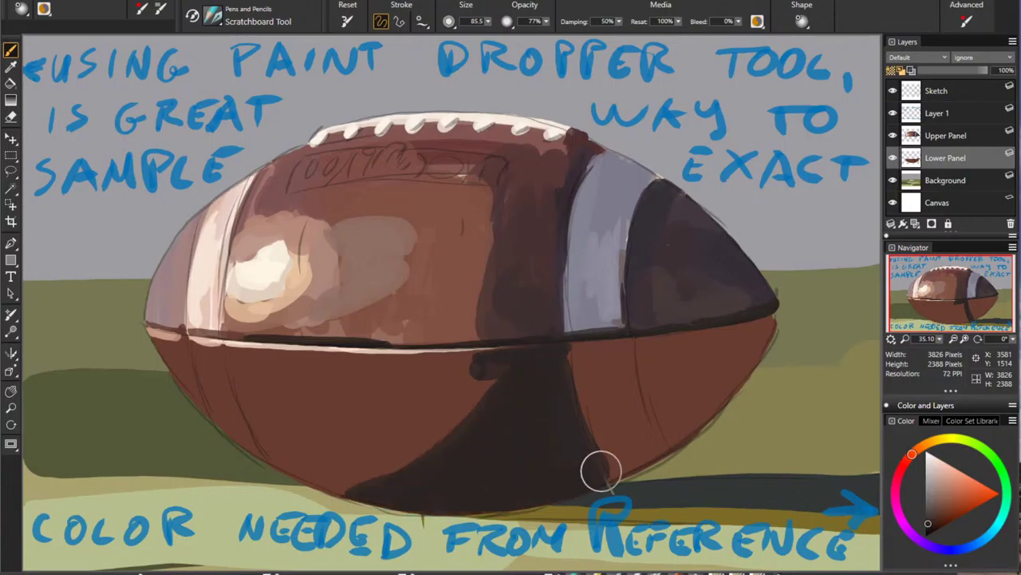
Step: Fill the sketched right stripe on the lower panel with sampled warm gray tones, from the seam to the bottom edge
{"action": "left_click", "coordinate": [378, 206], "text": "alt"}
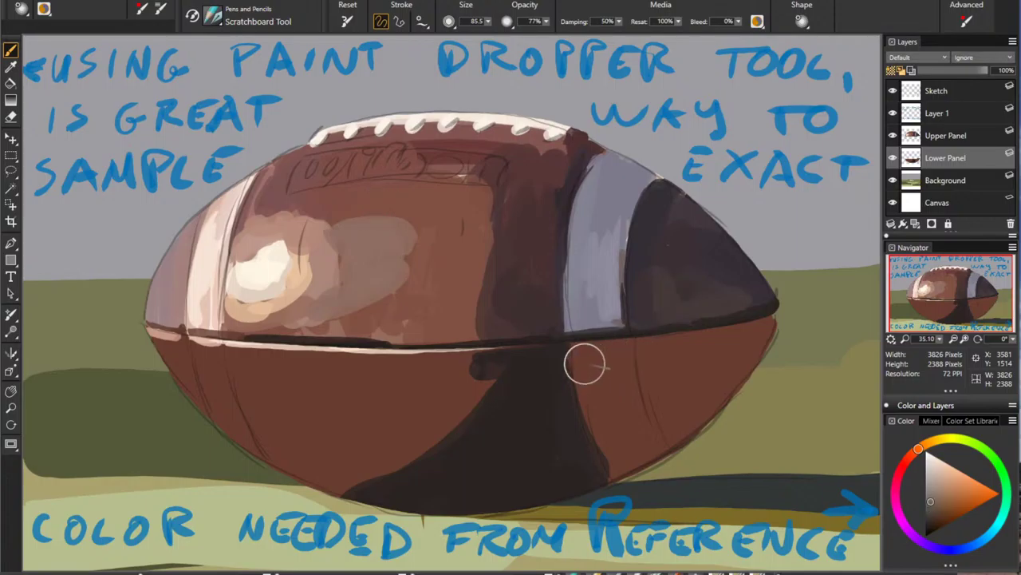
{"action": "left_click_drag", "start_coordinate": [585, 355], "coordinate": [638, 465]}
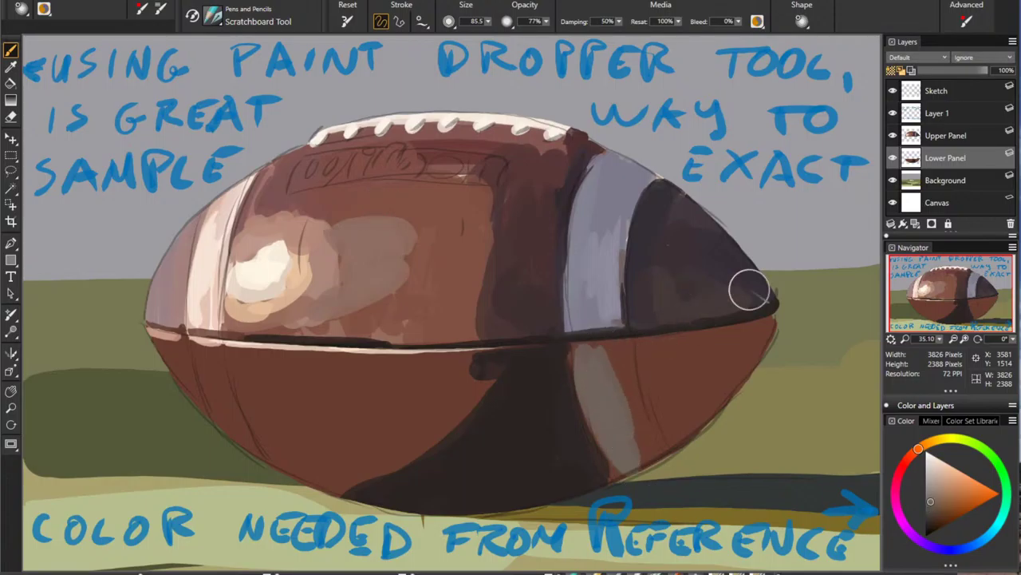
{"action": "left_click", "coordinate": [568, 408], "text": "alt"}
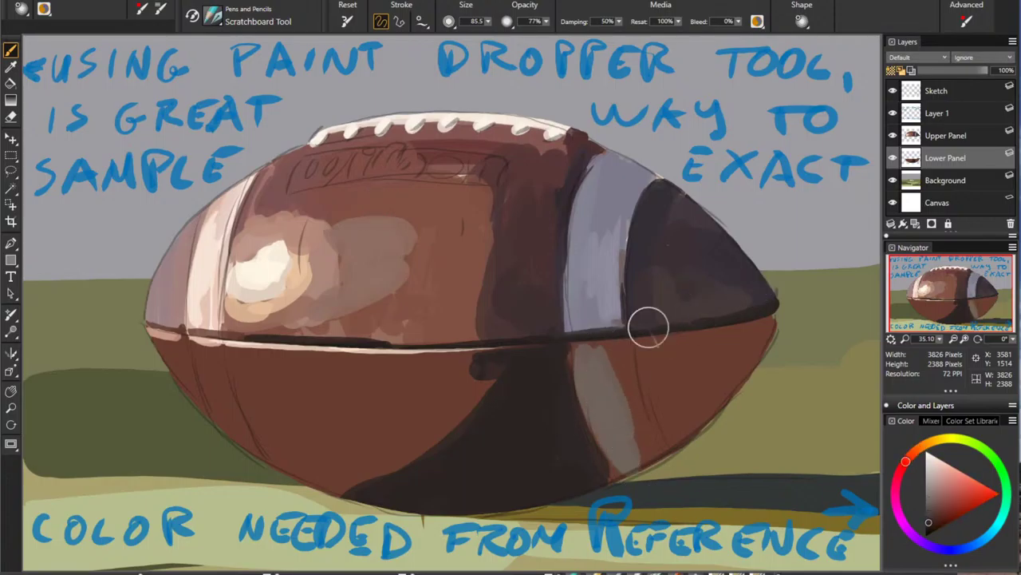
{"action": "left_click_drag", "start_coordinate": [580, 347], "coordinate": [608, 444]}
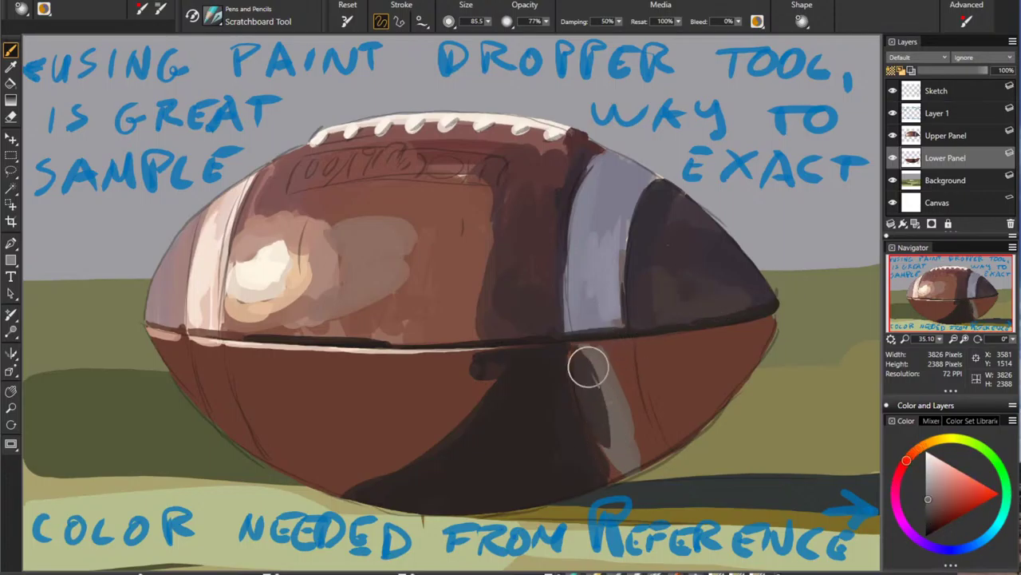
{"action": "left_click_drag", "start_coordinate": [581, 348], "coordinate": [607, 427]}
{"action": "mouse_move", "coordinate": [594, 370]}
{"action": "left_mouse_down"}
{"action": "mouse_move", "coordinate": [604, 434]}
{"action": "mouse_move", "coordinate": [623, 411]}
{"action": "mouse_move", "coordinate": [629, 355]}
{"action": "left_mouse_up"}
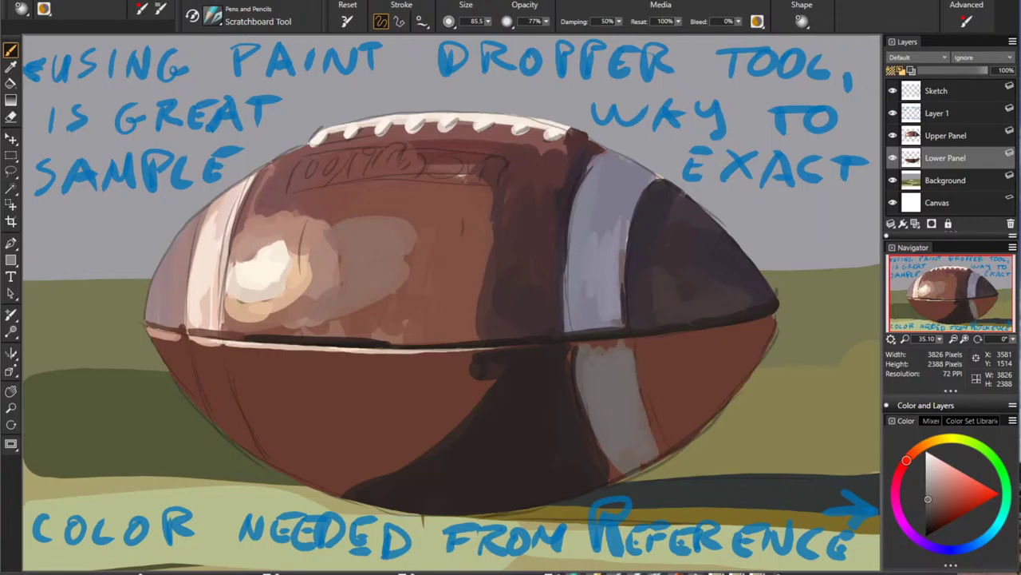
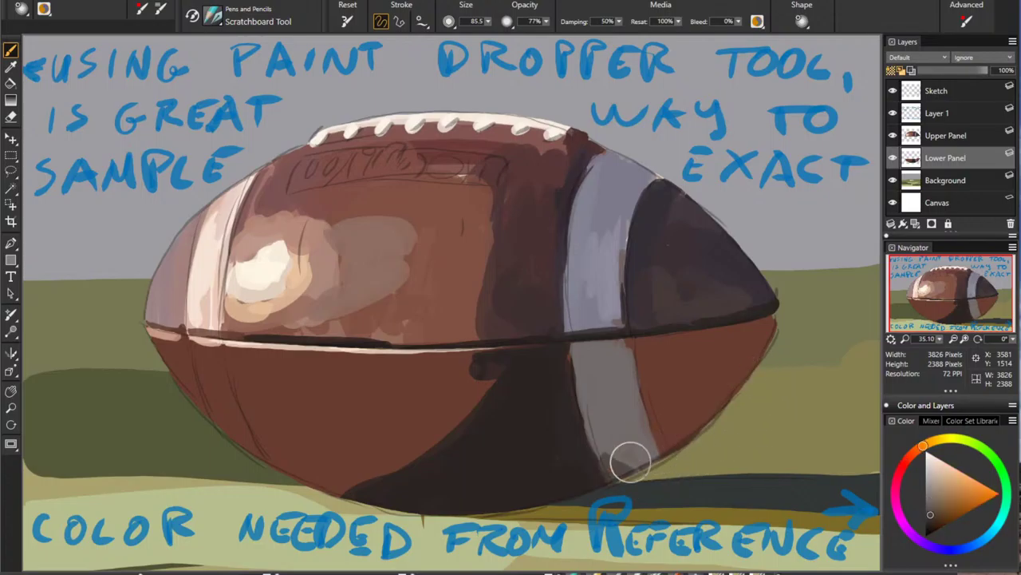
Step: Shade the bottom end of the lower gray stripe with dark gray-brown and blend it into the stripe
{"action": "left_click_drag", "start_coordinate": [631, 460], "coordinate": [625, 457]}
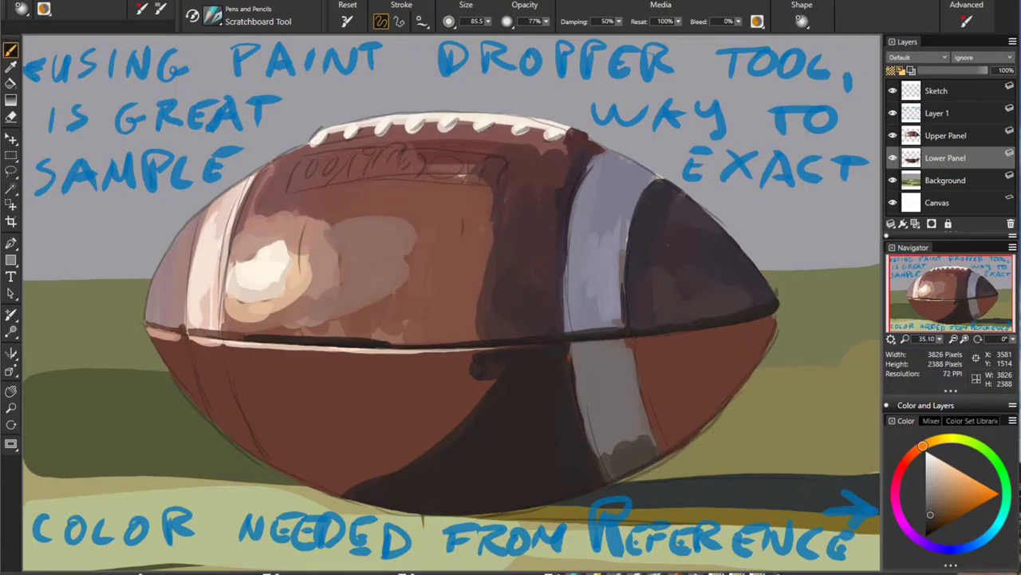
{"action": "left_click", "coordinate": [602, 371], "text": "alt"}
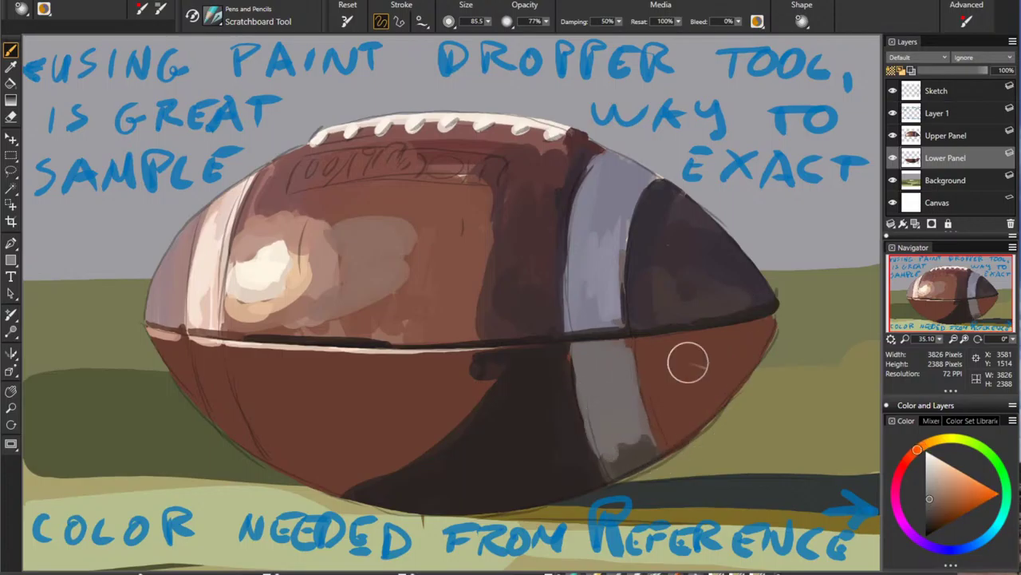
{"action": "left_click", "coordinate": [556, 386], "text": "alt"}
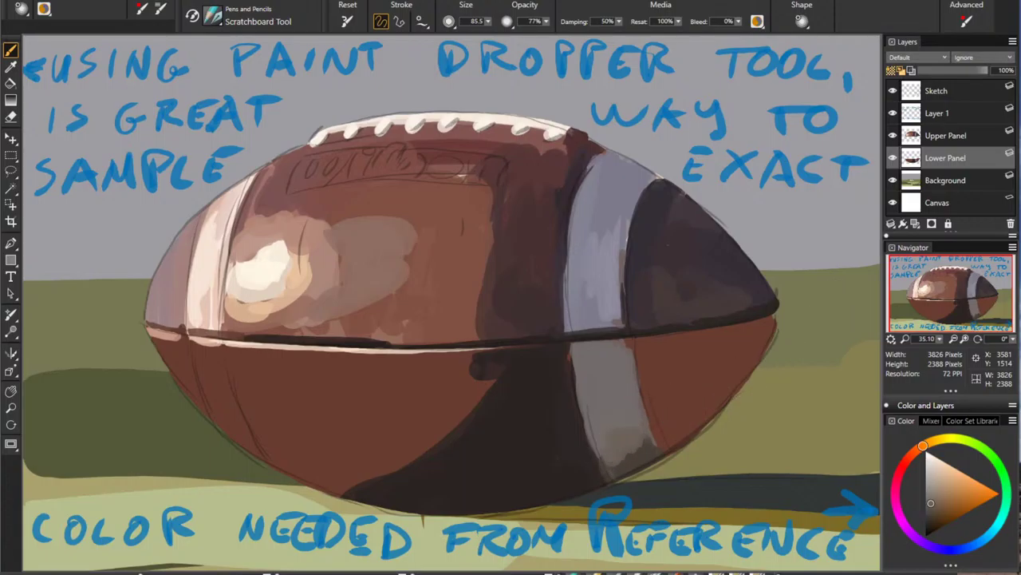
Step: Paint sampled dark brown around the lower panel's right tip, along the gray stripe, the outer edge and the seam
{"action": "left_click", "coordinate": [693, 329], "text": "alt"}
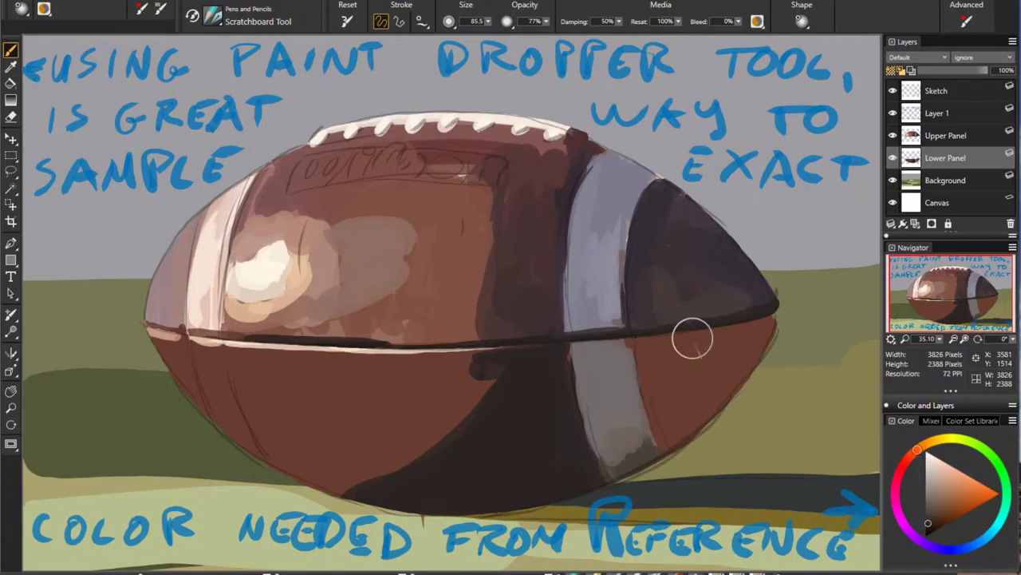
{"action": "left_click_drag", "start_coordinate": [685, 456], "coordinate": [644, 347]}
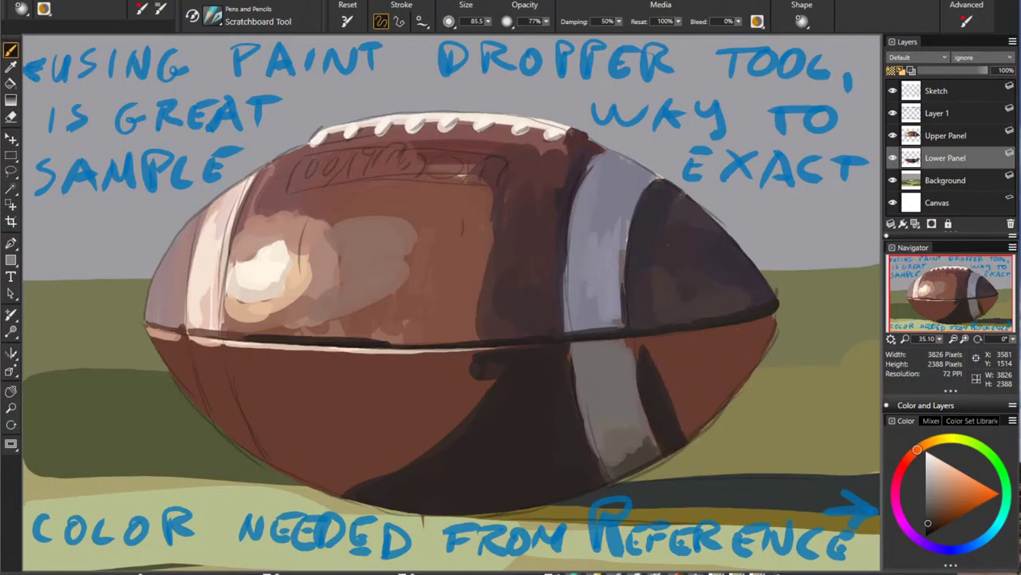
{"action": "left_click", "coordinate": [696, 280], "text": "alt"}
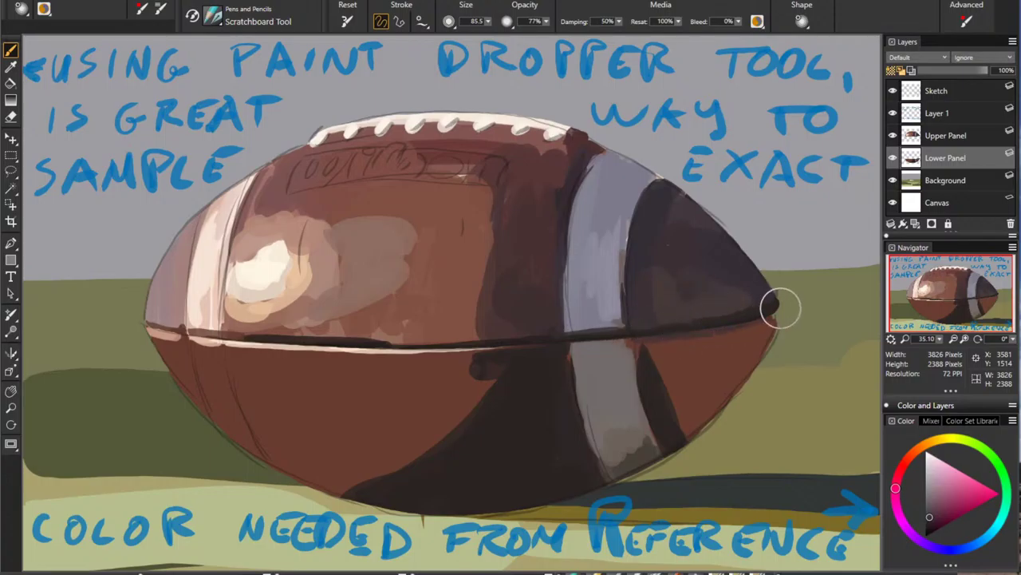
{"action": "left_click", "coordinate": [669, 416], "text": "alt"}
{"action": "left_click_drag", "start_coordinate": [772, 329], "coordinate": [694, 416]}
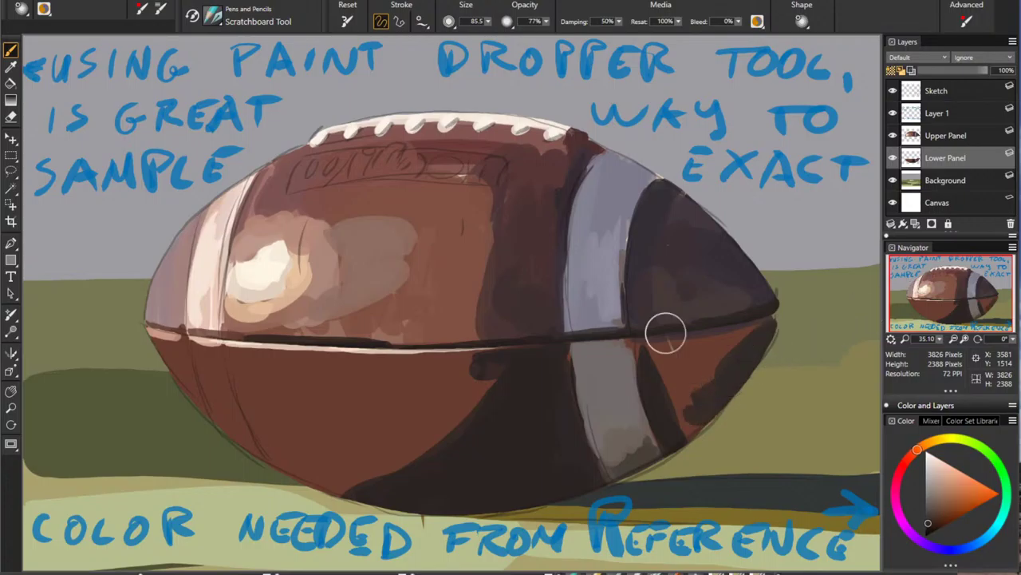
{"action": "left_click_drag", "start_coordinate": [656, 349], "coordinate": [741, 342]}
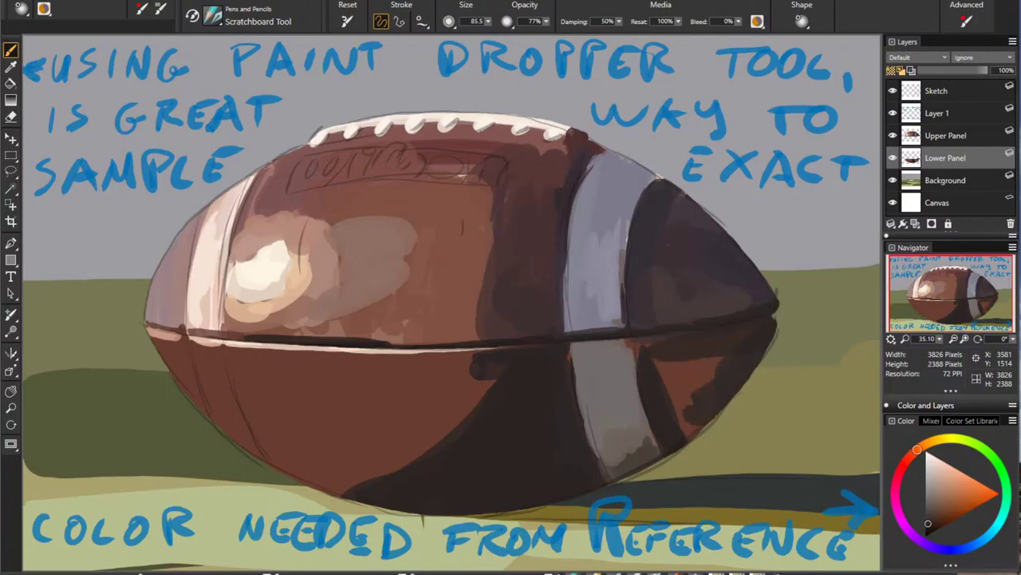
Step: Fill the remaining red-brown area of the lower right tip with sampled dark tones and soften the seam above it
{"action": "left_click", "coordinate": [1019, 374], "text": "alt"}
{"action": "left_click", "coordinate": [1019, 359], "text": "alt"}
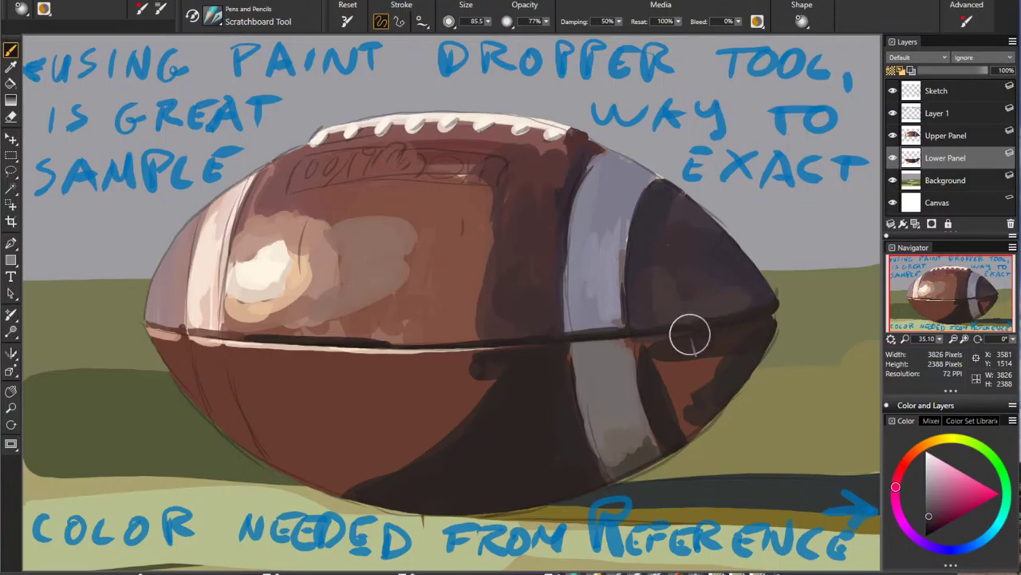
{"action": "left_click_drag", "start_coordinate": [670, 340], "coordinate": [725, 328]}
{"action": "left_click", "coordinate": [650, 417], "text": "alt"}
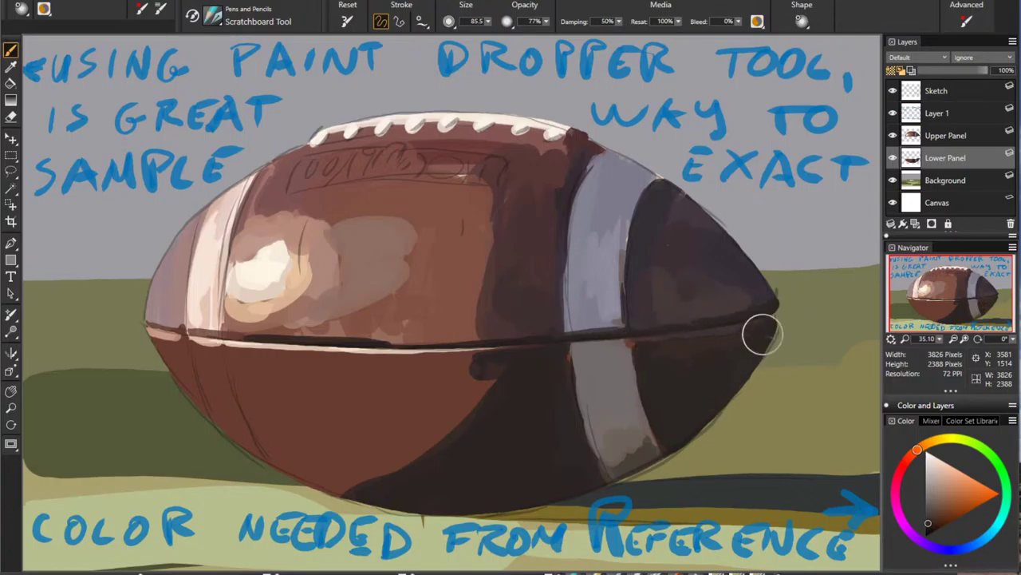
Step: Shade the top of the lower gray stripe just below the seam with sampled dark browns and blend it into the gray
{"action": "left_click", "coordinate": [701, 319], "text": "alt"}
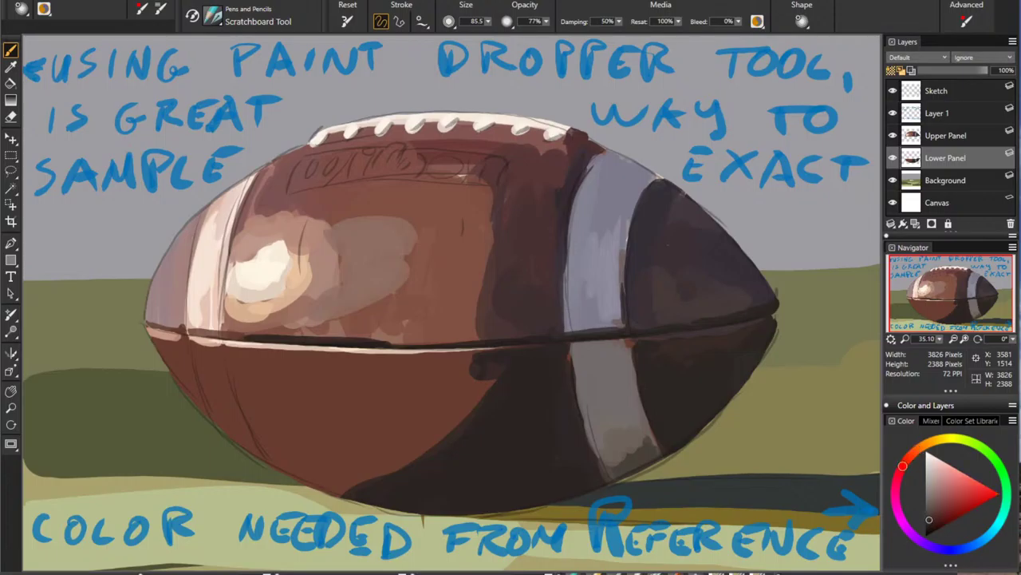
{"action": "left_click_drag", "start_coordinate": [604, 344], "coordinate": [631, 346]}
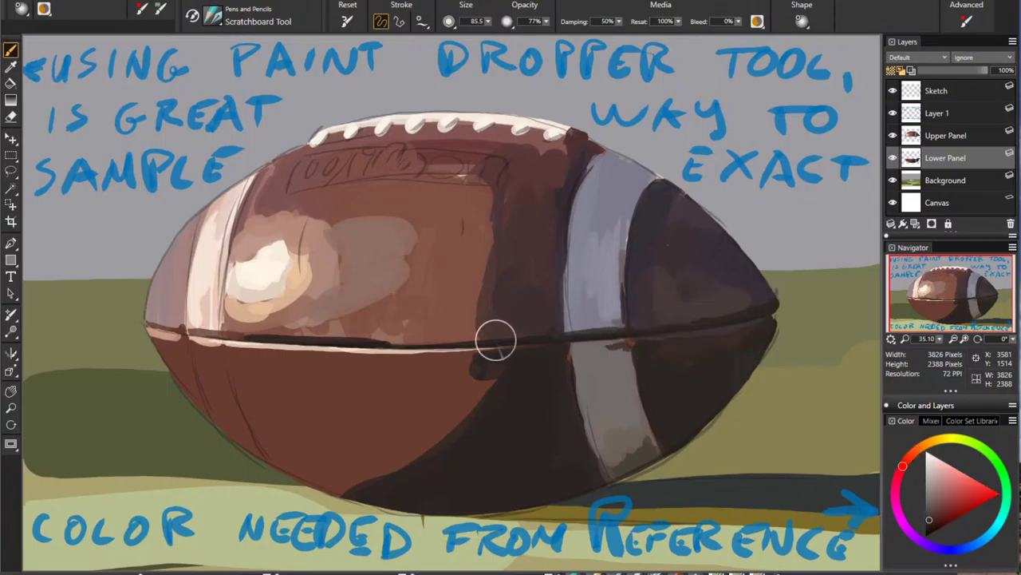
{"action": "left_click", "coordinate": [639, 338], "text": "alt"}
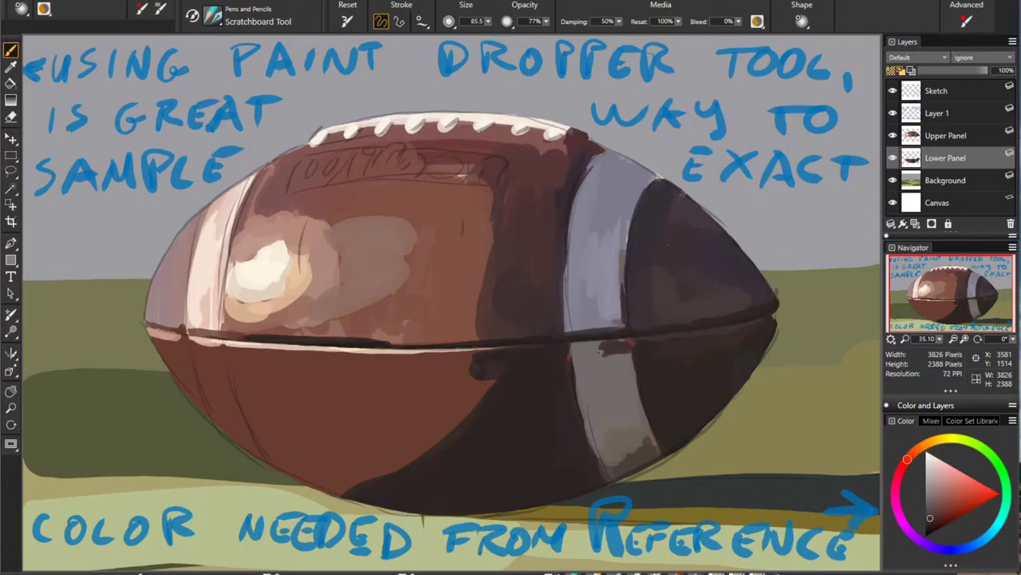
{"action": "left_click", "coordinate": [529, 406], "text": "alt"}
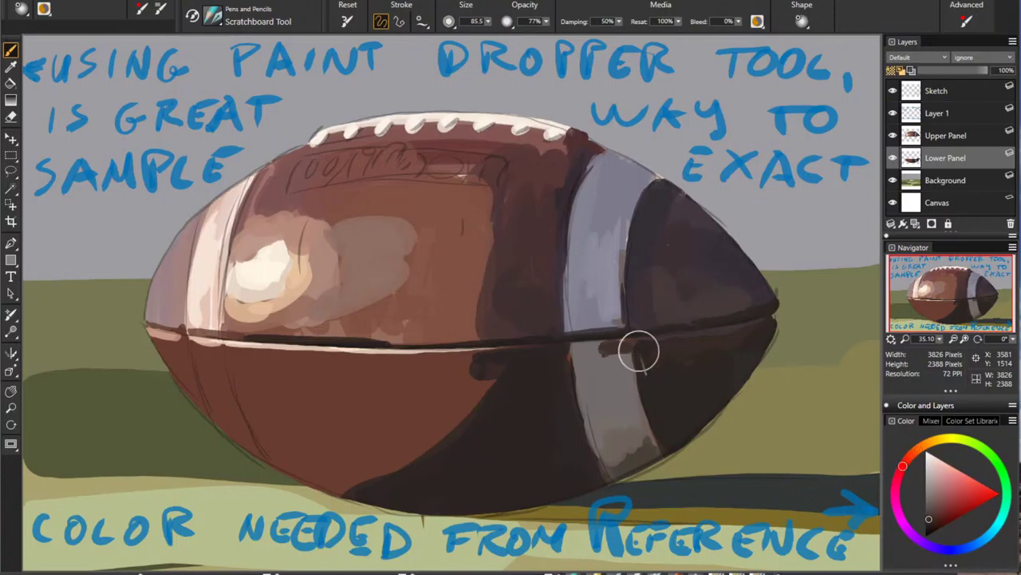
{"action": "left_click_drag", "start_coordinate": [639, 351], "coordinate": [597, 352]}
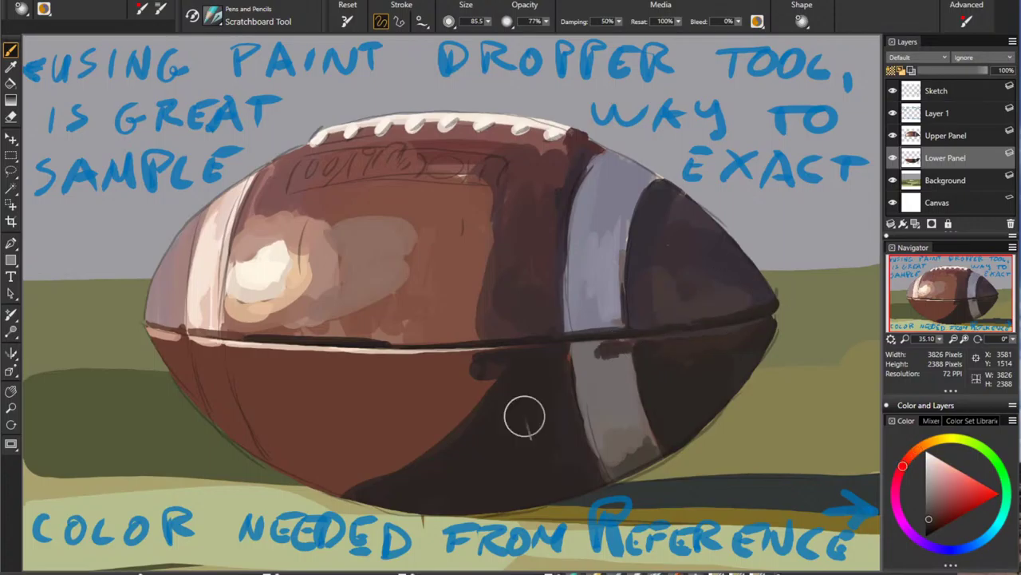
{"action": "left_click", "coordinate": [524, 417], "text": "alt"}
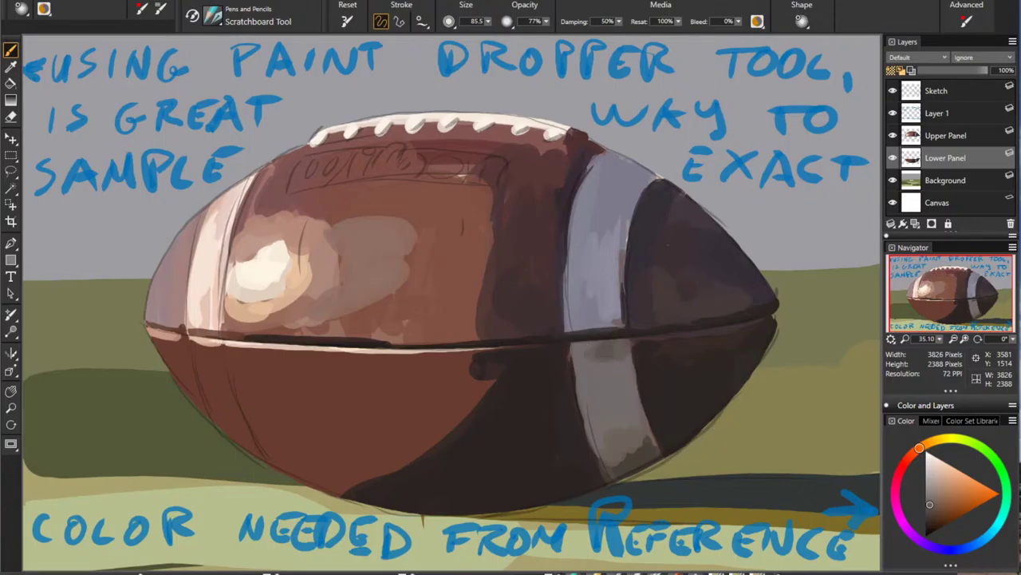
Step: Paint sampled dark browns across the middle of the lower panel, merging the black shadow gradually into the red-brown area toward the left stripe
{"action": "left_click", "coordinate": [471, 397], "text": "alt"}
{"action": "left_click_drag", "start_coordinate": [488, 366], "coordinate": [314, 384]}
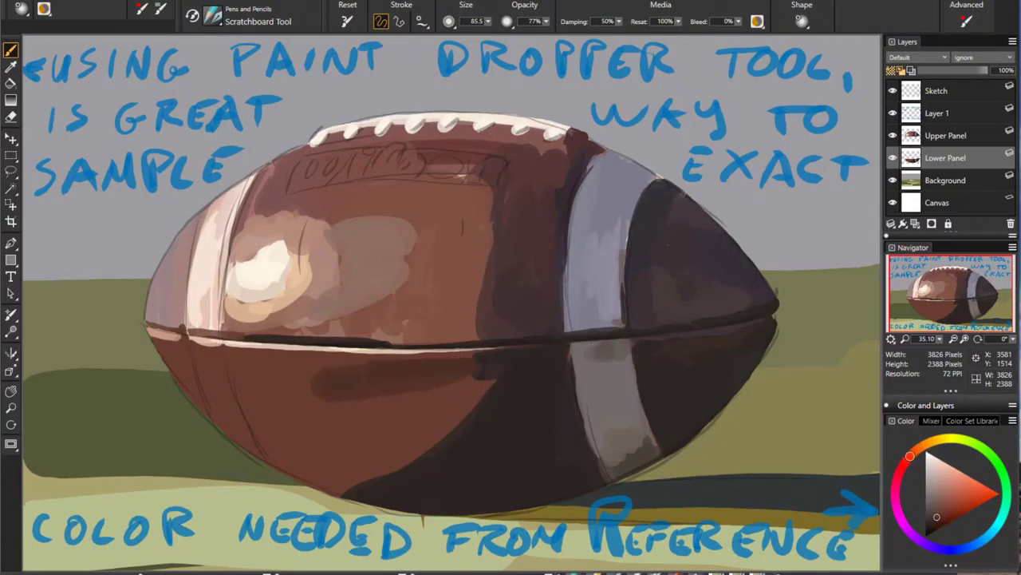
{"action": "mouse_move", "coordinate": [480, 376]}
{"action": "left_mouse_down"}
{"action": "mouse_move", "coordinate": [406, 415]}
{"action": "mouse_move", "coordinate": [476, 413]}
{"action": "mouse_move", "coordinate": [363, 391]}
{"action": "mouse_move", "coordinate": [399, 449]}
{"action": "left_mouse_up"}
{"action": "left_click", "coordinate": [471, 389], "text": "alt"}
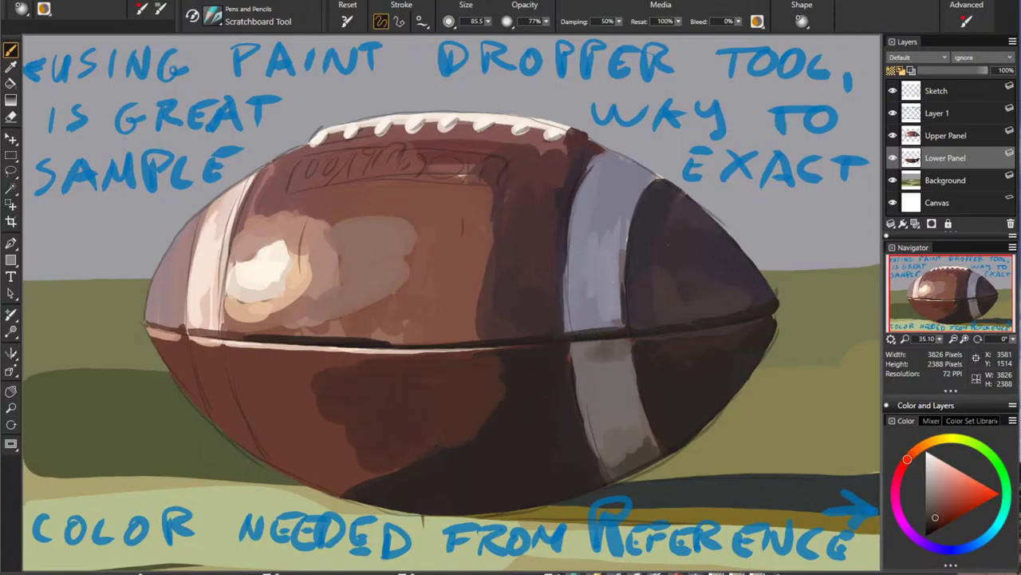
{"action": "left_click", "coordinate": [475, 417], "text": "alt"}
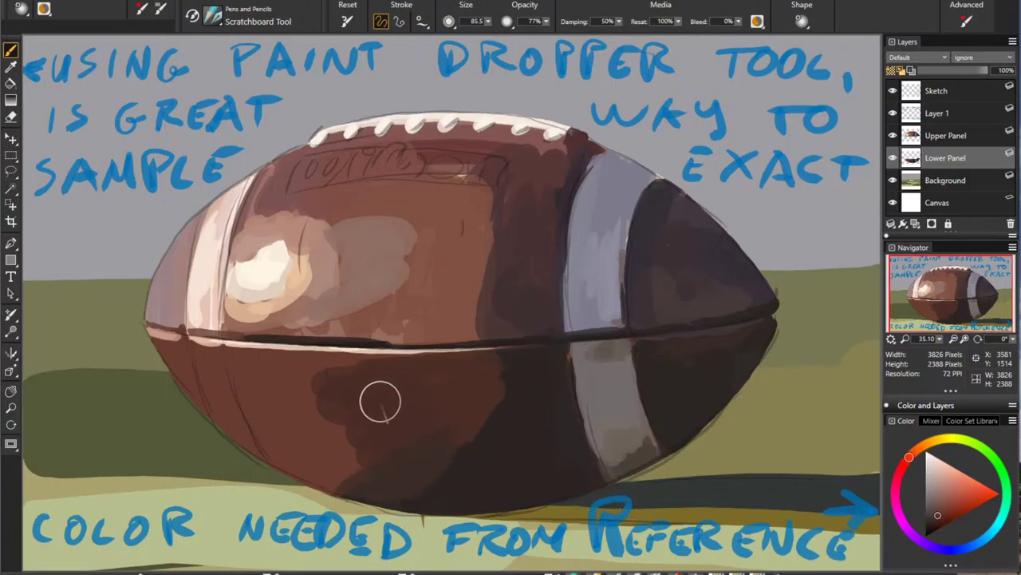
{"action": "mouse_move", "coordinate": [339, 443]}
{"action": "left_mouse_down"}
{"action": "mouse_move", "coordinate": [318, 470]}
{"action": "mouse_move", "coordinate": [296, 402]}
{"action": "left_mouse_up"}
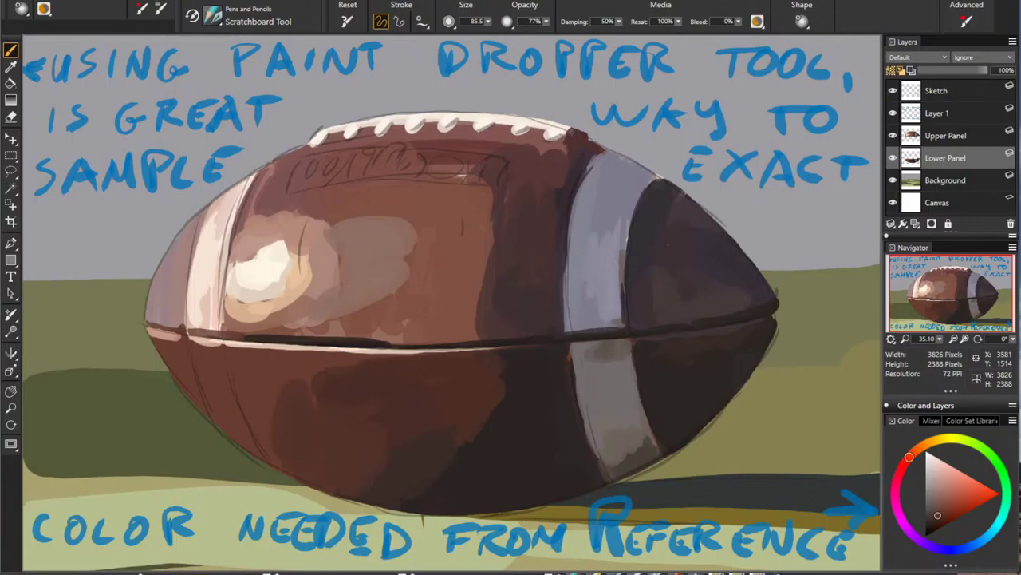
Step: Add lighter red-brown strokes beneath the seam on the left half of the lower panel using a sampled tone
{"action": "left_click", "coordinate": [261, 352], "text": "alt"}
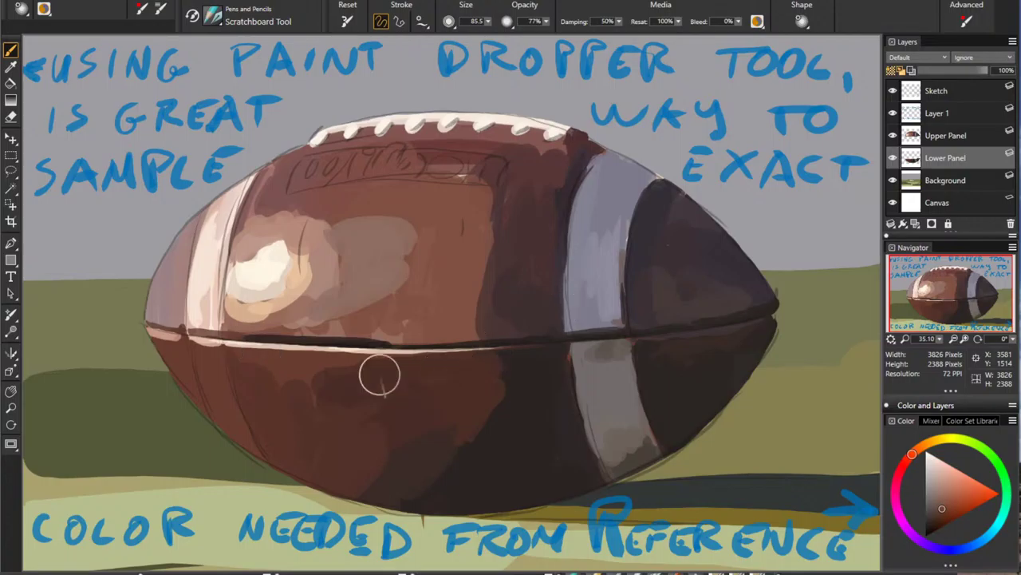
{"action": "left_click_drag", "start_coordinate": [244, 356], "coordinate": [415, 366]}
{"action": "left_click_drag", "start_coordinate": [278, 373], "coordinate": [350, 377]}
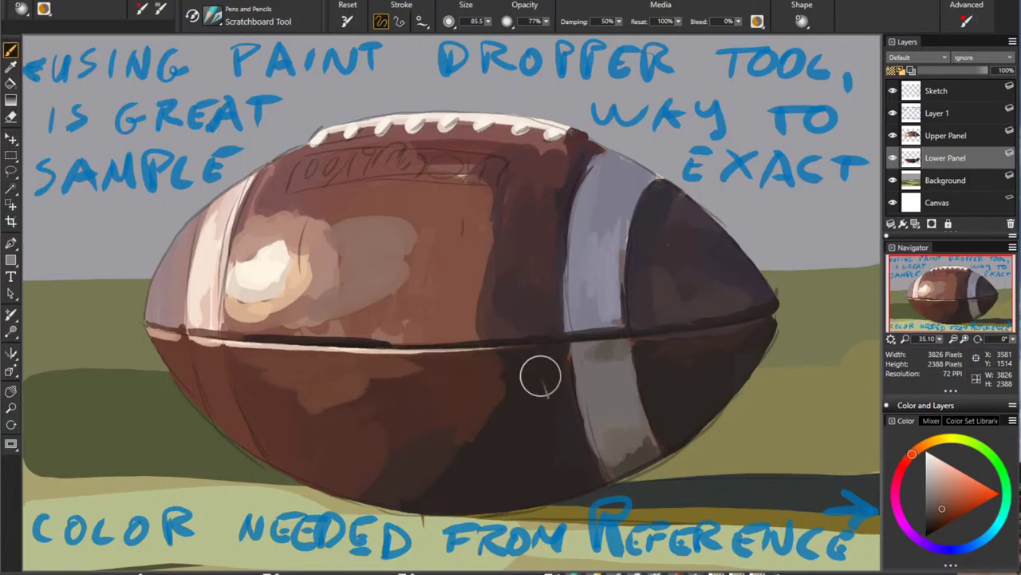
Step: Fill the sketched left stripe on the lower panel with a muted pink tone, from below the seam to the bottom edge
{"action": "left_click", "coordinate": [213, 433], "text": "alt"}
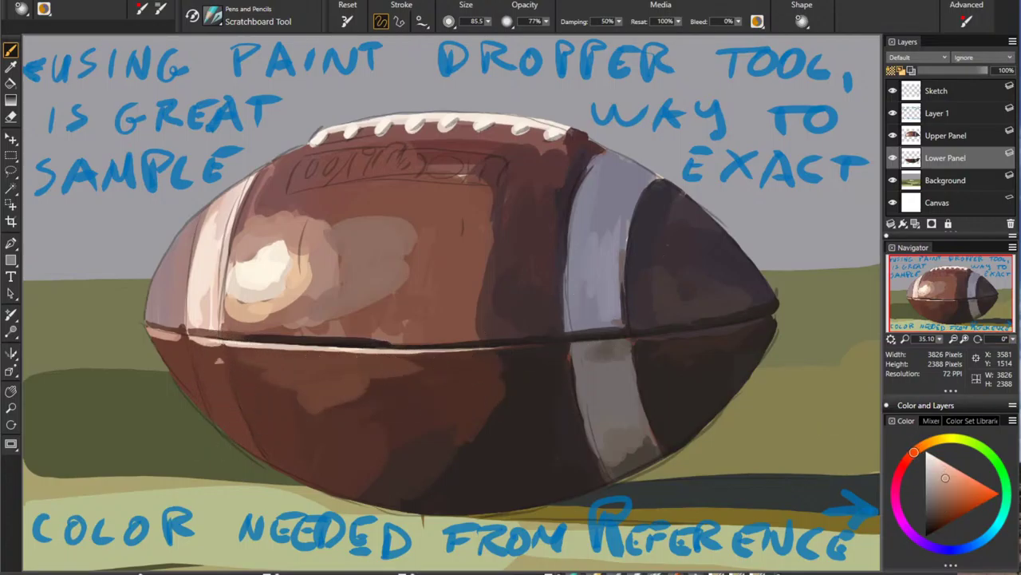
{"action": "mouse_move", "coordinate": [221, 367]}
{"action": "left_mouse_down"}
{"action": "mouse_move", "coordinate": [245, 435]}
{"action": "mouse_move", "coordinate": [217, 415]}
{"action": "left_mouse_up"}
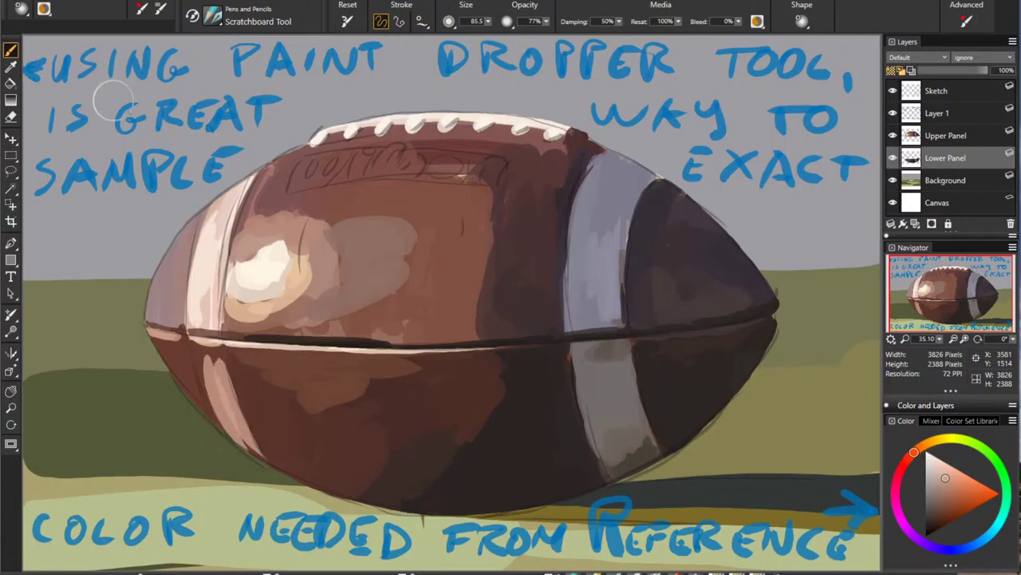
{"action": "left_click_drag", "start_coordinate": [210, 363], "coordinate": [261, 458]}
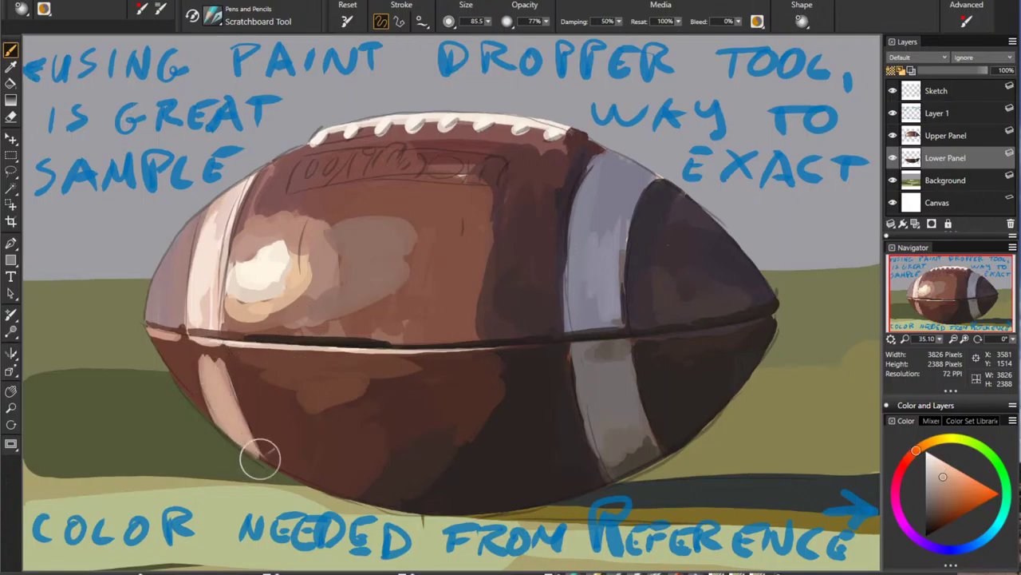
{"action": "left_click_drag", "start_coordinate": [238, 423], "coordinate": [282, 479]}
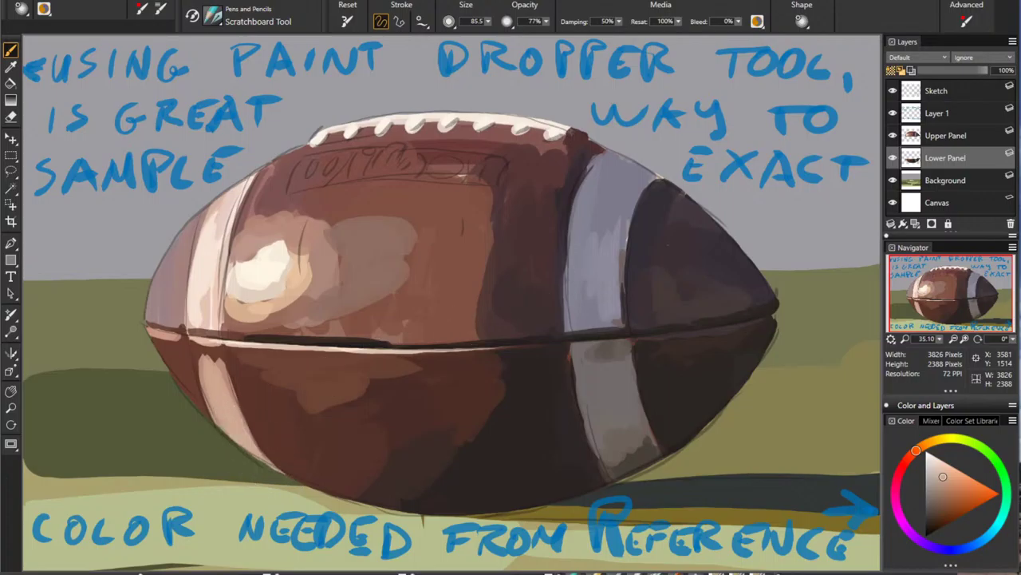
Step: Lighten the lower left stripe with sampled pale pink tones and extend it up to the seam
{"action": "left_click", "coordinate": [336, 343], "text": "alt"}
{"action": "left_click_drag", "start_coordinate": [199, 358], "coordinate": [220, 398]}
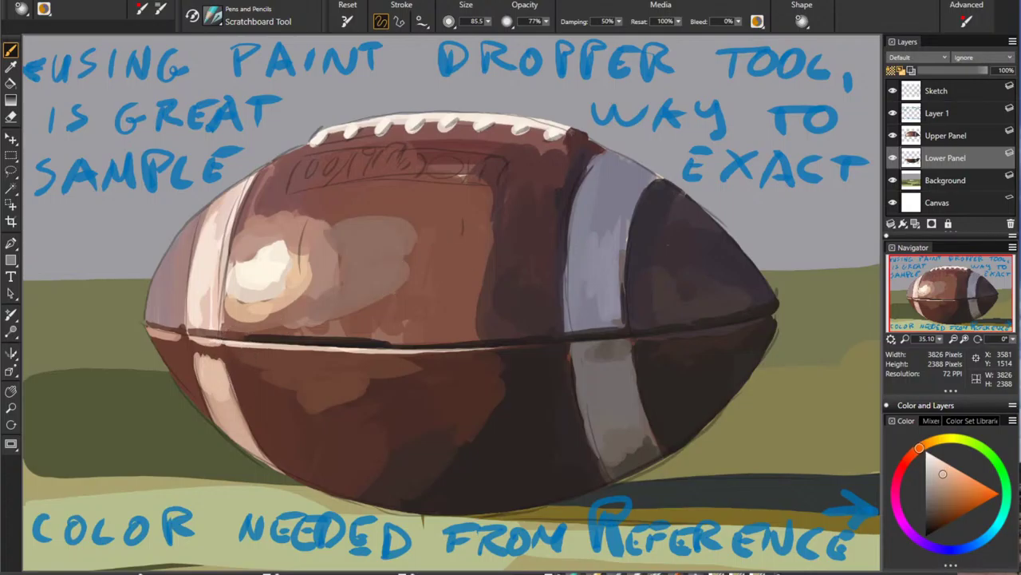
{"action": "left_click", "coordinate": [214, 375], "text": "alt"}
{"action": "left_click_drag", "start_coordinate": [192, 347], "coordinate": [203, 376]}
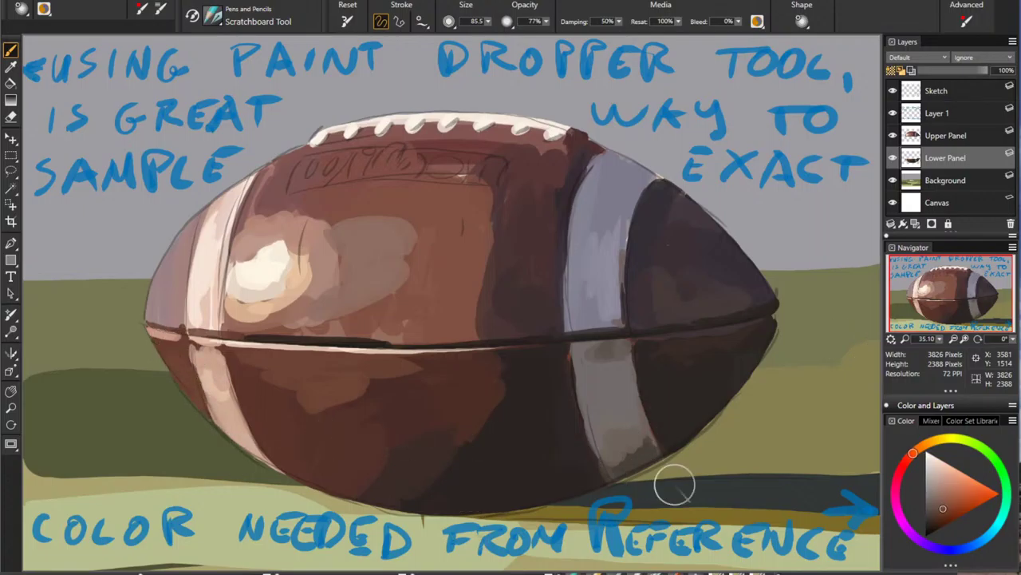
Step: On the Background layer, deepen and widen the ball's cast shadow with a sampled near-black green, extending it to the canvas's right edge
{"action": "left_click", "coordinate": [964, 185]}
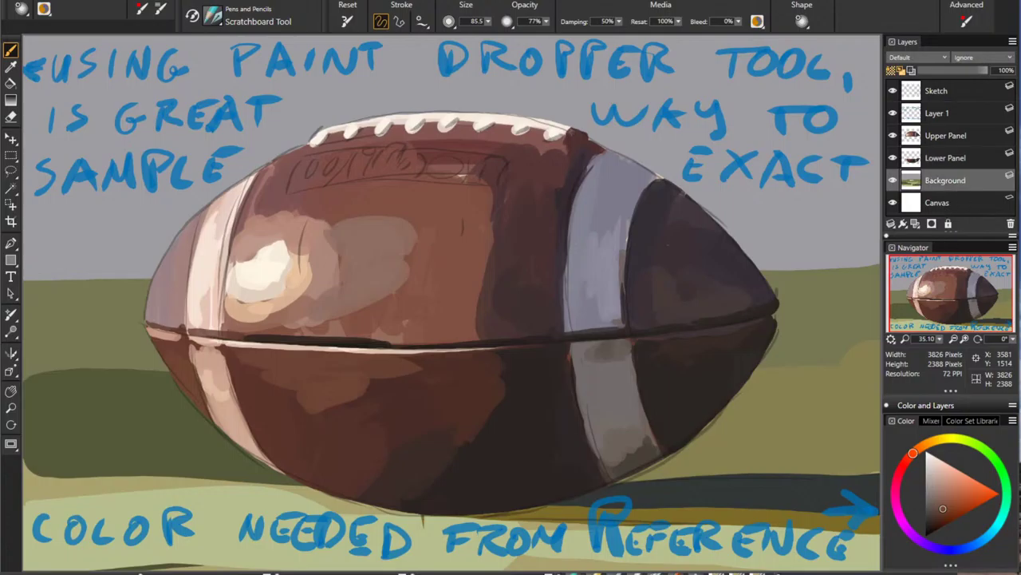
{"action": "left_click", "coordinate": [679, 482], "text": "alt"}
{"action": "left_click_drag", "start_coordinate": [511, 507], "coordinate": [810, 511]}
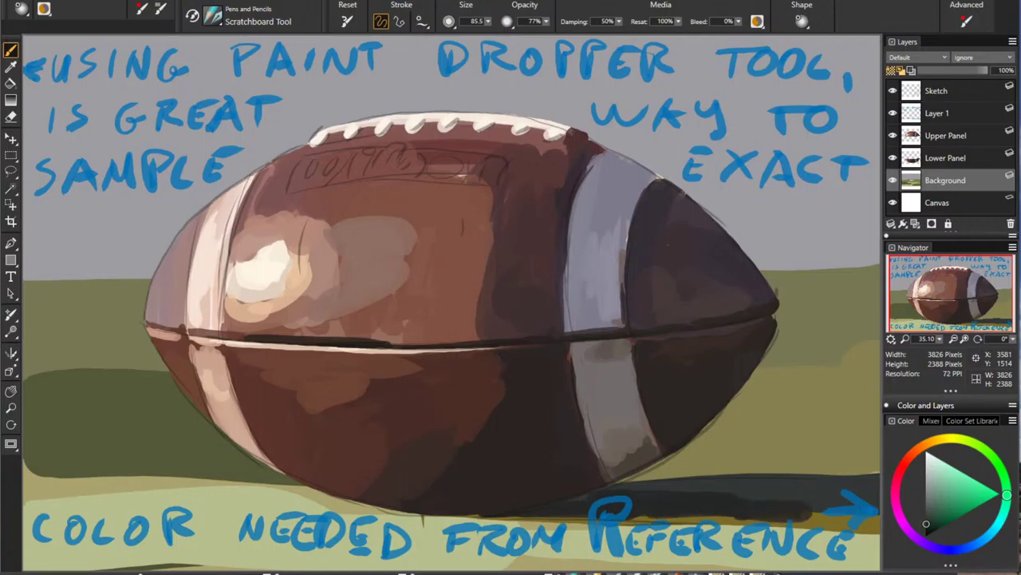
{"action": "left_click_drag", "start_coordinate": [638, 516], "coordinate": [879, 522]}
{"action": "mouse_move", "coordinate": [846, 496]}
{"action": "left_mouse_down"}
{"action": "mouse_move", "coordinate": [765, 483]}
{"action": "mouse_move", "coordinate": [774, 478]}
{"action": "left_mouse_up"}
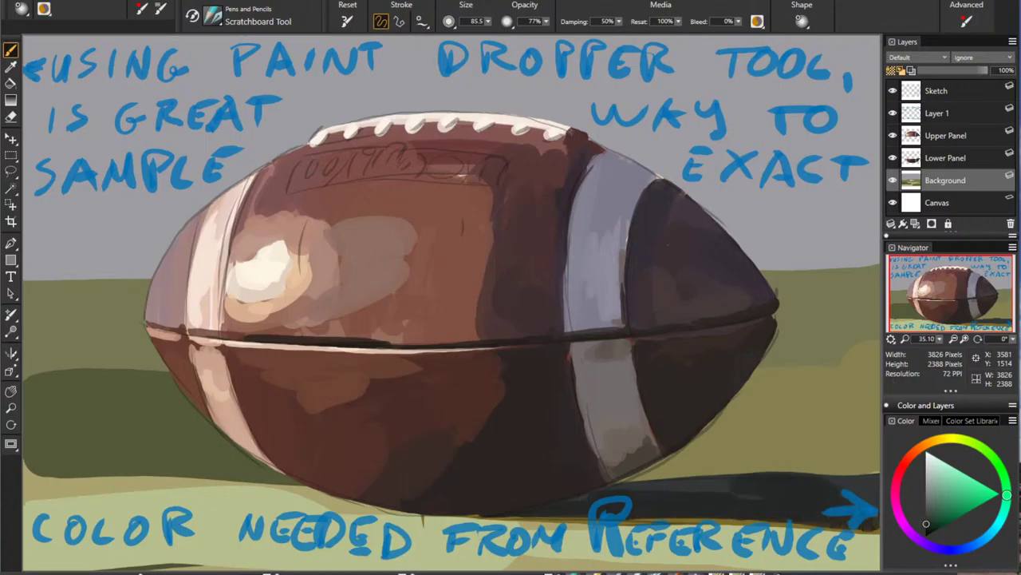
Step: Paint the grass right of the ball with sampled olive tones, breaking up the upper edge of the cast shadow
{"action": "left_click", "coordinate": [712, 460], "text": "alt"}
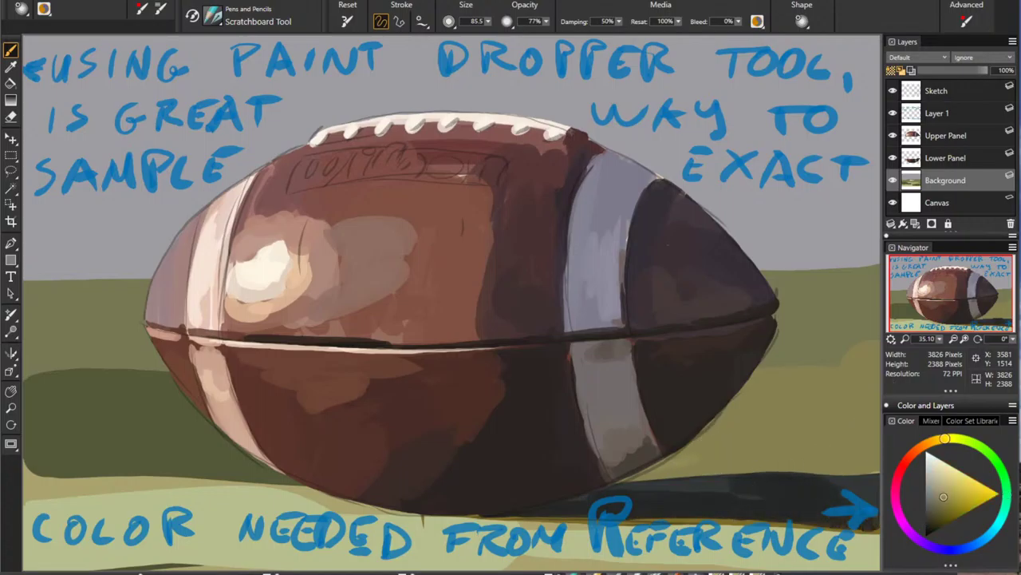
{"action": "left_click_drag", "start_coordinate": [696, 464], "coordinate": [868, 462]}
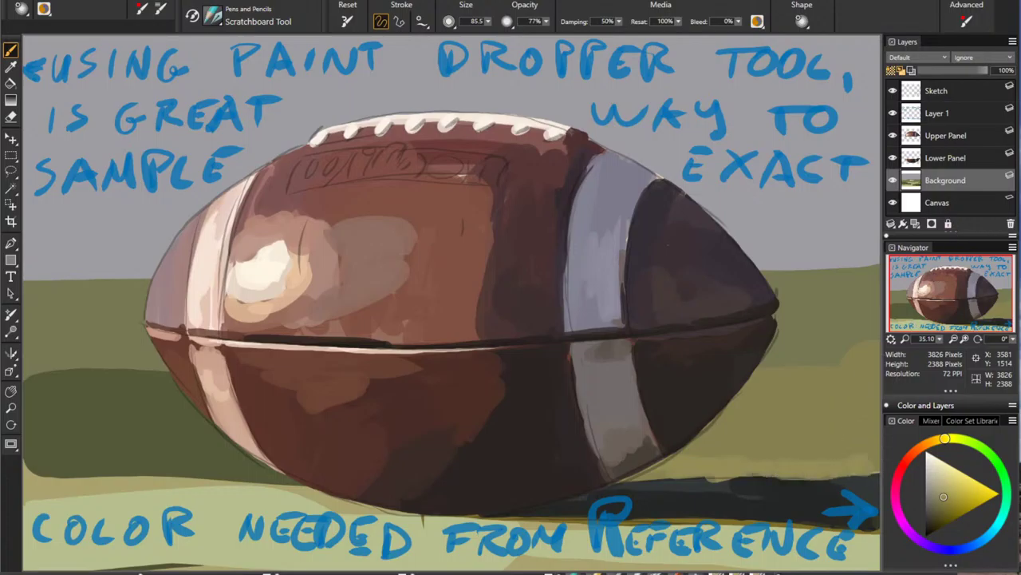
{"action": "left_click", "coordinate": [799, 340], "text": "alt"}
{"action": "left_click_drag", "start_coordinate": [679, 459], "coordinate": [838, 439]}
Step: Lower the brush opacity to 43% and paint a softer, higher horizon on both sides of the ball with sampled olive greens
{"action": "left_click_drag", "start_coordinate": [547, 23], "coordinate": [504, 67]}
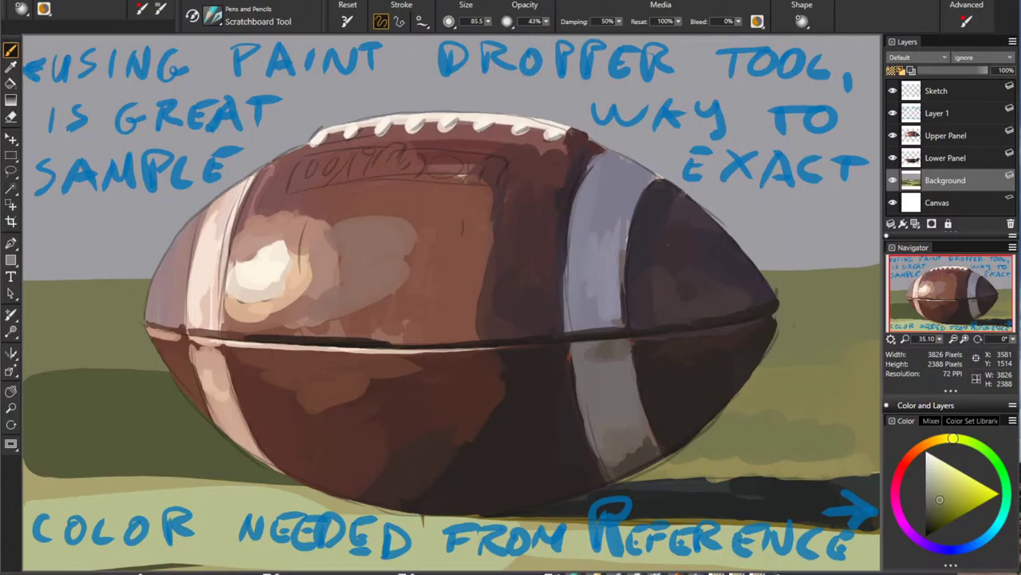
{"action": "left_click", "coordinate": [702, 231], "text": "alt"}
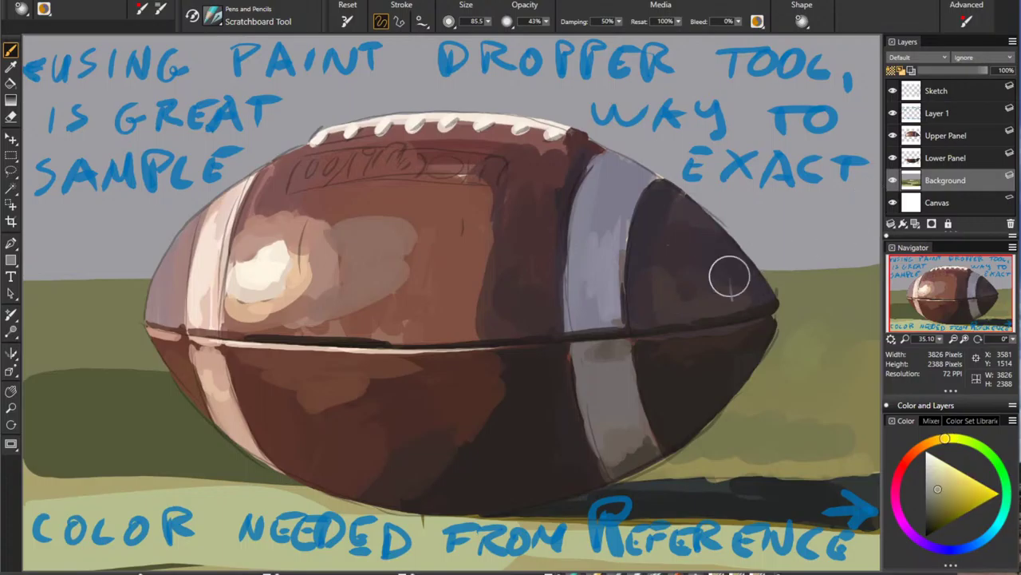
{"action": "left_click_drag", "start_coordinate": [762, 276], "coordinate": [827, 263]}
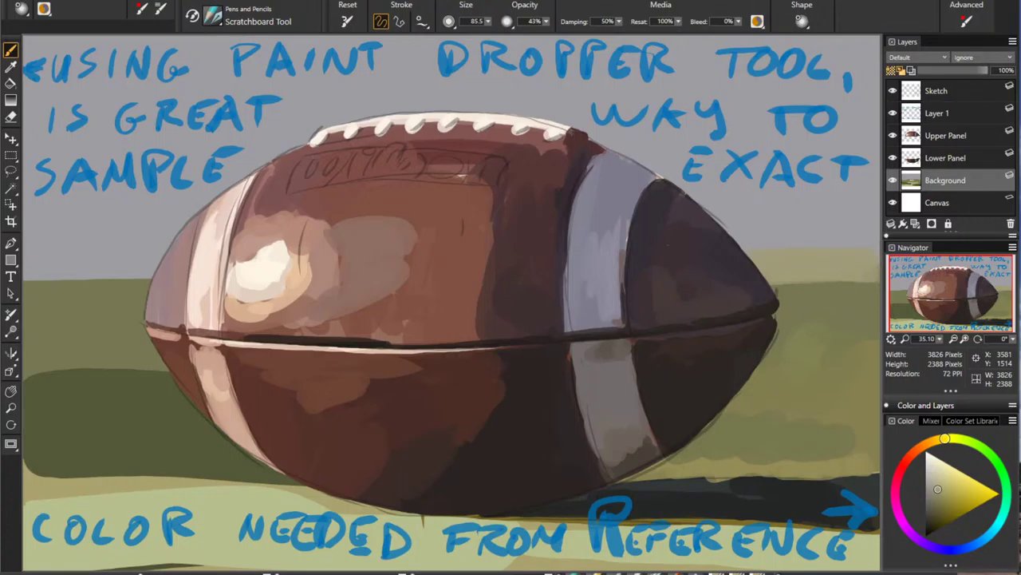
{"action": "left_click_drag", "start_coordinate": [42, 285], "coordinate": [150, 283]}
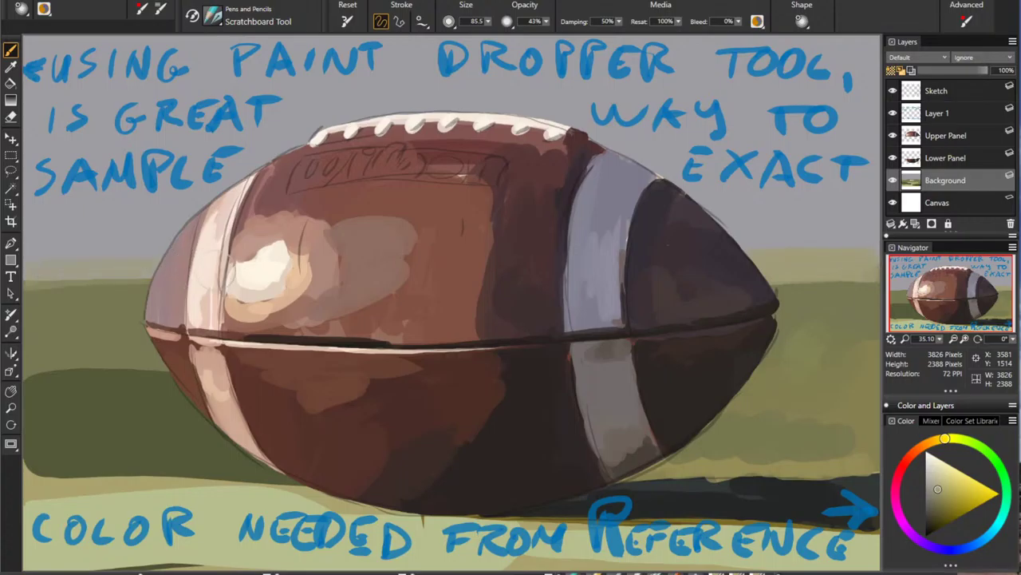
{"action": "left_click", "coordinate": [91, 333], "text": "alt"}
{"action": "left_click_drag", "start_coordinate": [27, 270], "coordinate": [159, 268]}
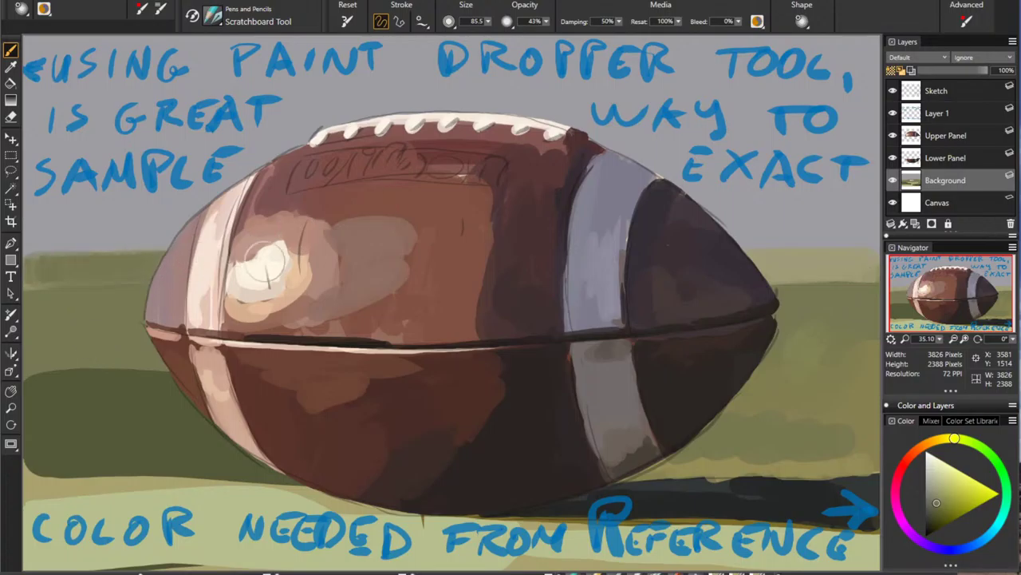
{"action": "left_click", "coordinate": [833, 265], "text": "alt"}
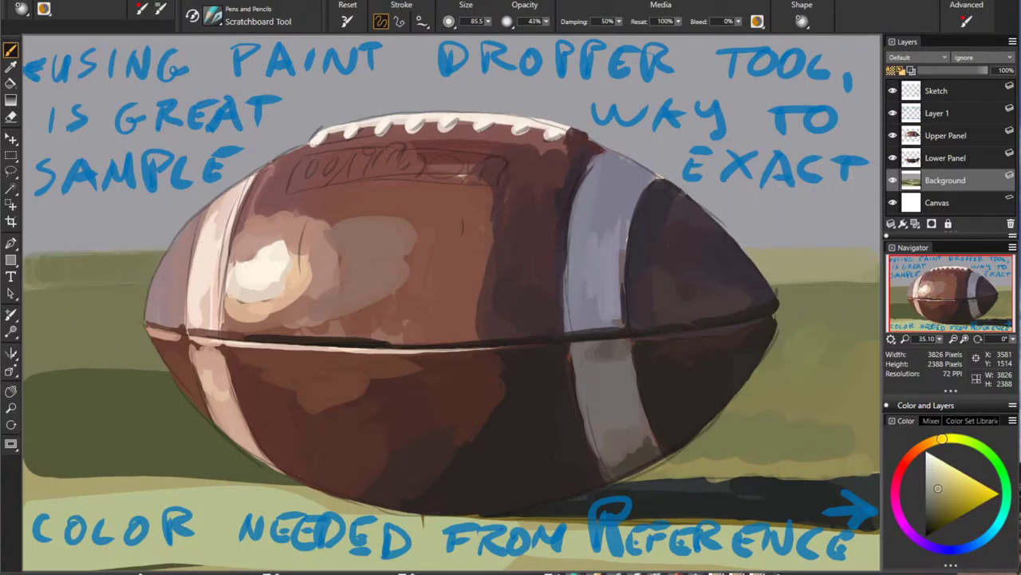
{"action": "left_click", "coordinate": [772, 405], "text": "alt"}
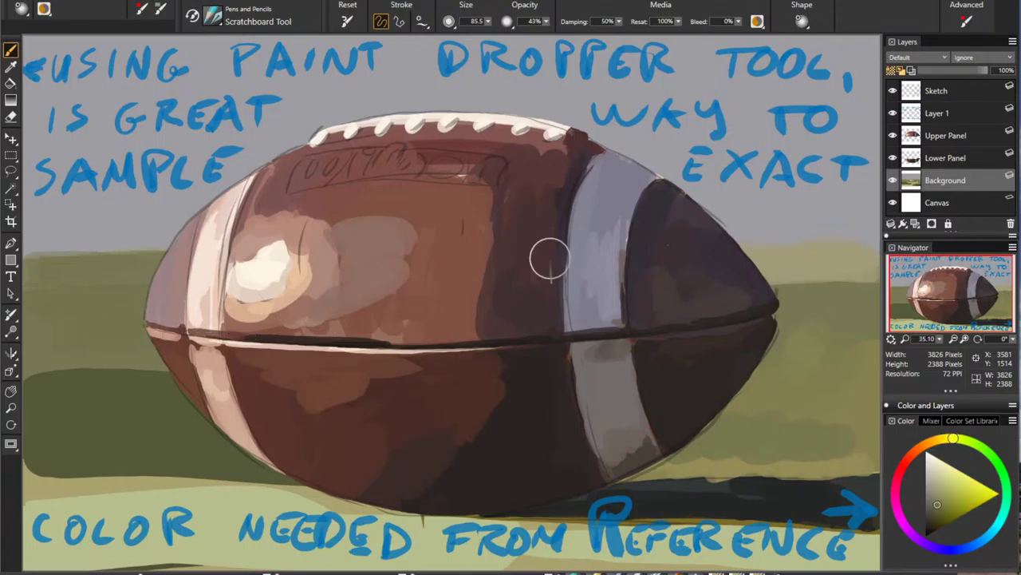
Step: Soften the dark grass band left of the ball and cover the pale left foreground with textured sampled greens
{"action": "left_click", "coordinate": [126, 328], "text": "alt"}
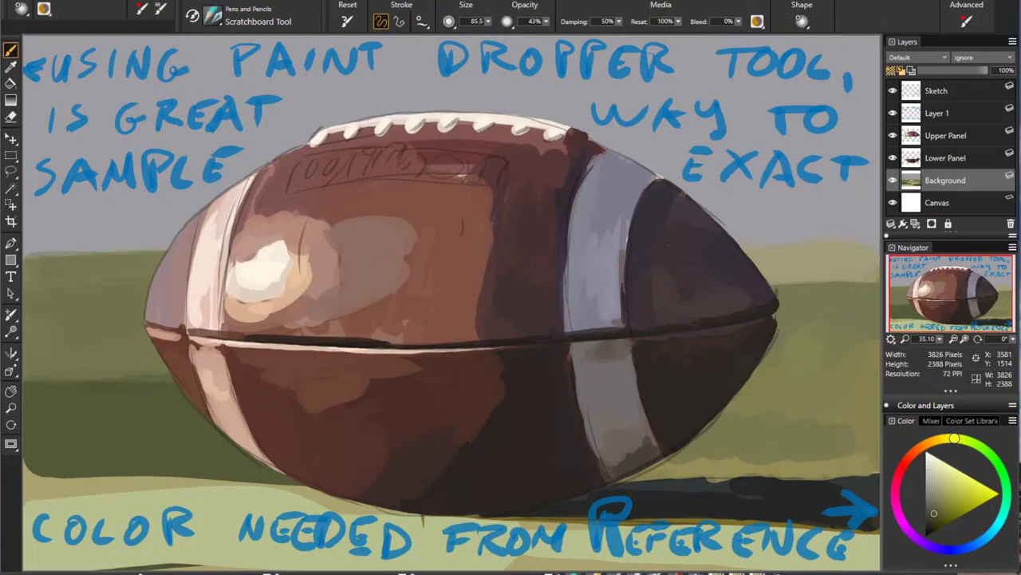
{"action": "mouse_move", "coordinate": [61, 417]}
{"action": "left_mouse_down"}
{"action": "mouse_move", "coordinate": [148, 407]}
{"action": "mouse_move", "coordinate": [193, 421]}
{"action": "mouse_move", "coordinate": [64, 439]}
{"action": "mouse_move", "coordinate": [195, 457]}
{"action": "mouse_move", "coordinate": [99, 443]}
{"action": "mouse_move", "coordinate": [41, 458]}
{"action": "mouse_move", "coordinate": [56, 495]}
{"action": "mouse_move", "coordinate": [268, 495]}
{"action": "mouse_move", "coordinate": [163, 496]}
{"action": "mouse_move", "coordinate": [106, 472]}
{"action": "mouse_move", "coordinate": [209, 504]}
{"action": "mouse_move", "coordinate": [51, 560]}
{"action": "mouse_move", "coordinate": [108, 543]}
{"action": "mouse_move", "coordinate": [355, 522]}
{"action": "mouse_move", "coordinate": [151, 527]}
{"action": "mouse_move", "coordinate": [56, 499]}
{"action": "mouse_move", "coordinate": [152, 555]}
{"action": "mouse_move", "coordinate": [311, 543]}
{"action": "mouse_move", "coordinate": [307, 503]}
{"action": "left_mouse_up"}
{"action": "left_click", "coordinate": [144, 423], "text": "alt"}
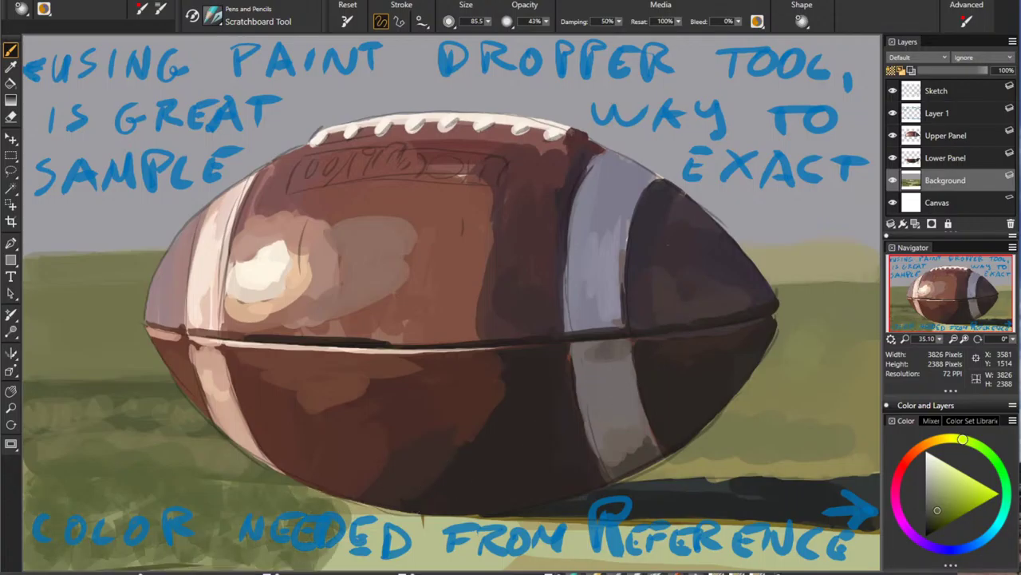
Step: Darken the grass directly beneath the ball with sampled dark tones and extend the green texture rightward over the pale foreground
{"action": "left_click", "coordinate": [577, 408], "text": "alt"}
{"action": "mouse_move", "coordinate": [359, 511]}
{"action": "left_mouse_down"}
{"action": "mouse_move", "coordinate": [564, 515]}
{"action": "mouse_move", "coordinate": [335, 512]}
{"action": "mouse_move", "coordinate": [349, 546]}
{"action": "mouse_move", "coordinate": [410, 548]}
{"action": "left_mouse_up"}
{"action": "left_click", "coordinate": [351, 526], "text": "alt"}
{"action": "mouse_move", "coordinate": [319, 550]}
{"action": "left_mouse_down"}
{"action": "mouse_move", "coordinate": [447, 551]}
{"action": "mouse_move", "coordinate": [511, 530]}
{"action": "left_mouse_up"}
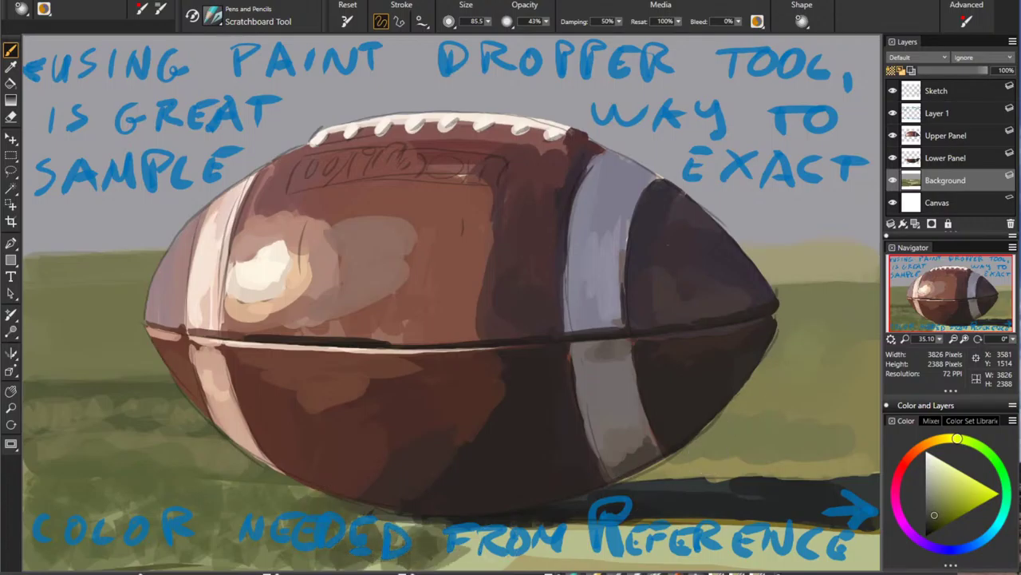
Step: Dab light yellowish grass highlights over the green foreground left of and beneath the ball
{"action": "left_click", "coordinate": [481, 477], "text": "alt"}
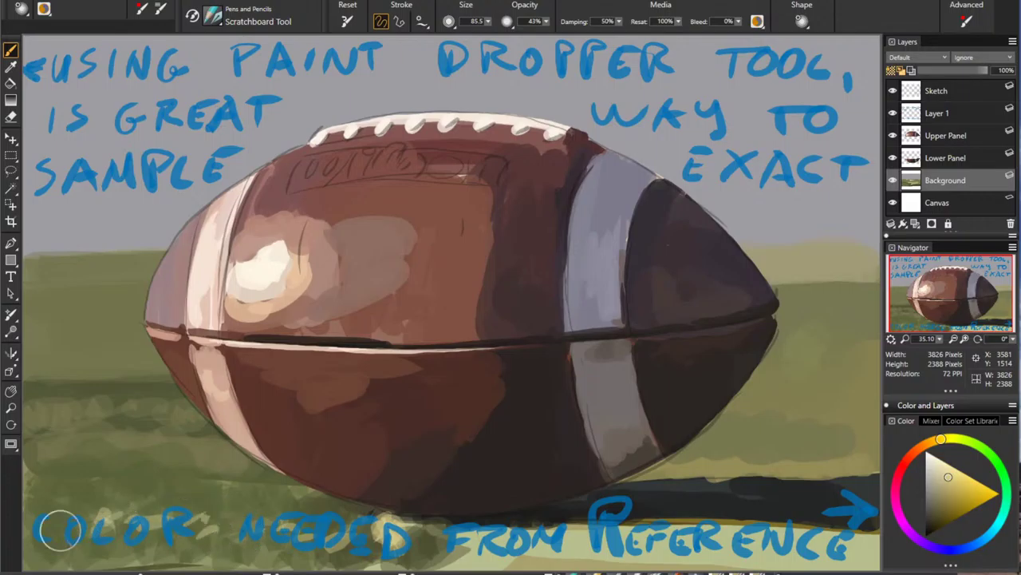
{"action": "left_click_drag", "start_coordinate": [121, 551], "coordinate": [137, 549]}
{"action": "left_click_drag", "start_coordinate": [167, 552], "coordinate": [401, 561]}
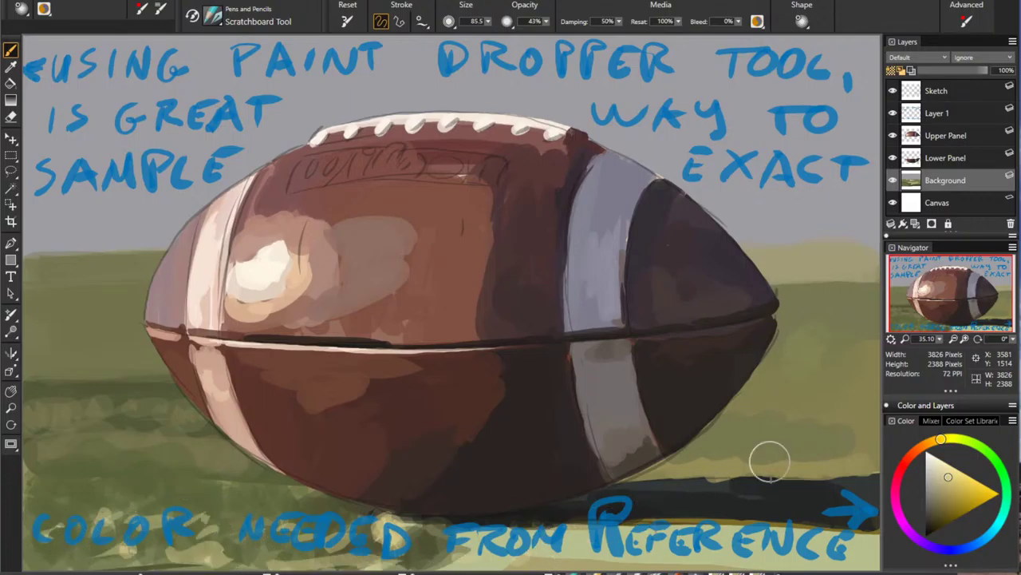
Step: Paint sampled muted olive greens over the pale grass strip beneath the football and its cast shadow
{"action": "left_click", "coordinate": [661, 539], "text": "alt"}
{"action": "left_click_drag", "start_coordinate": [627, 546], "coordinate": [471, 551]}
{"action": "left_click", "coordinate": [553, 444], "text": "alt"}
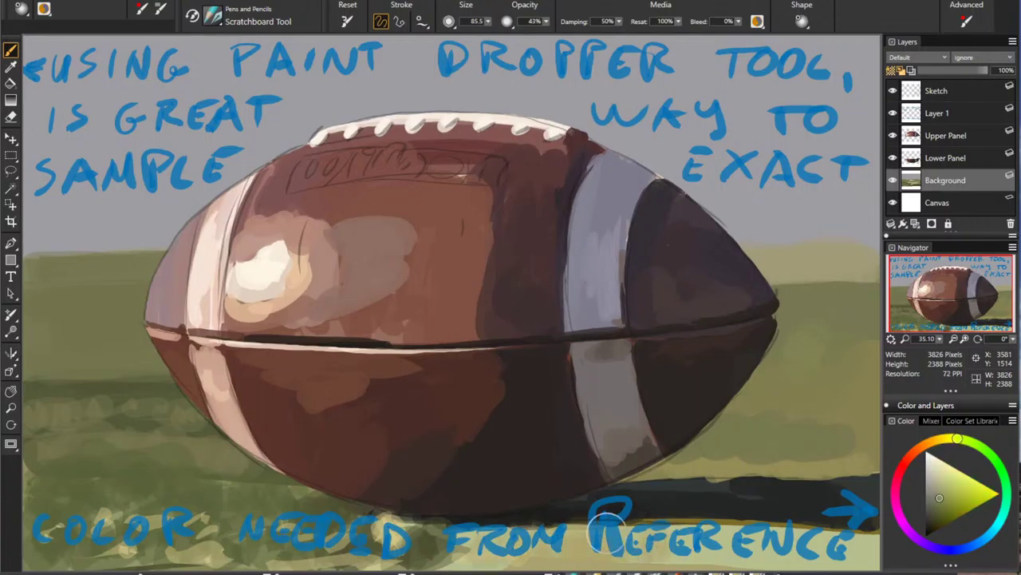
{"action": "mouse_move", "coordinate": [604, 524]}
{"action": "left_mouse_down"}
{"action": "mouse_move", "coordinate": [438, 550]}
{"action": "mouse_move", "coordinate": [810, 546]}
{"action": "mouse_move", "coordinate": [860, 520]}
{"action": "mouse_move", "coordinate": [778, 533]}
{"action": "mouse_move", "coordinate": [866, 533]}
{"action": "mouse_move", "coordinate": [639, 534]}
{"action": "mouse_move", "coordinate": [747, 550]}
{"action": "left_mouse_up"}
{"action": "left_click", "coordinate": [686, 479], "text": "alt"}
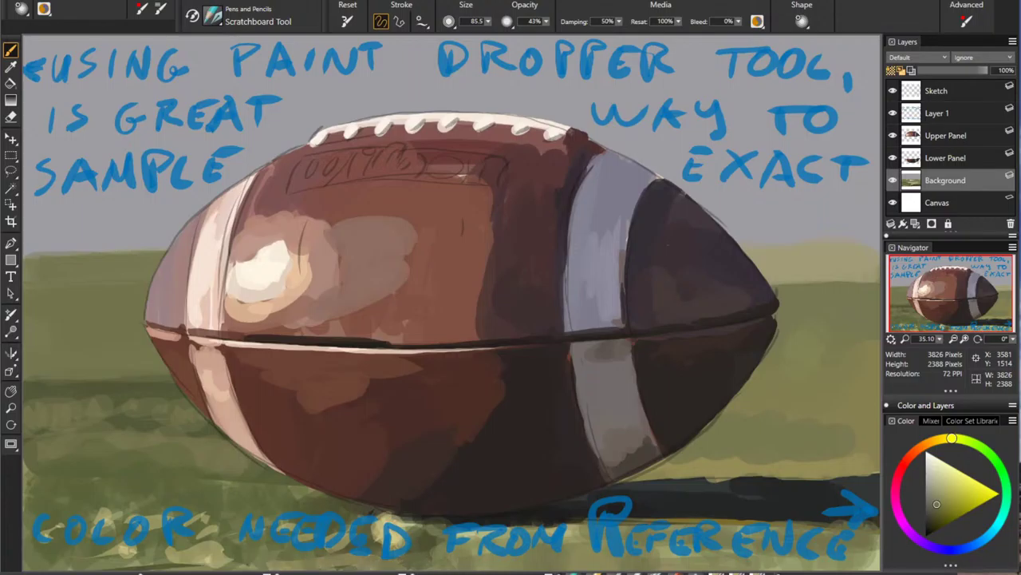
Step: Delete the layer holding the blue handwritten note and add a new empty layer above Upper Panel
{"action": "left_click", "coordinate": [950, 112]}
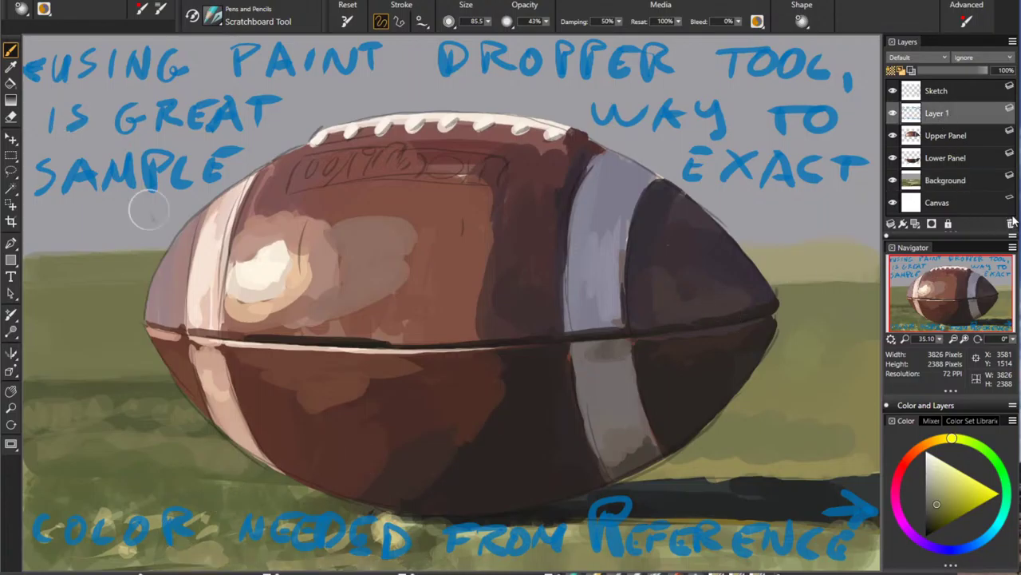
{"action": "left_click", "coordinate": [1011, 224]}
{"action": "key", "text": "ctrl+shift+n"}
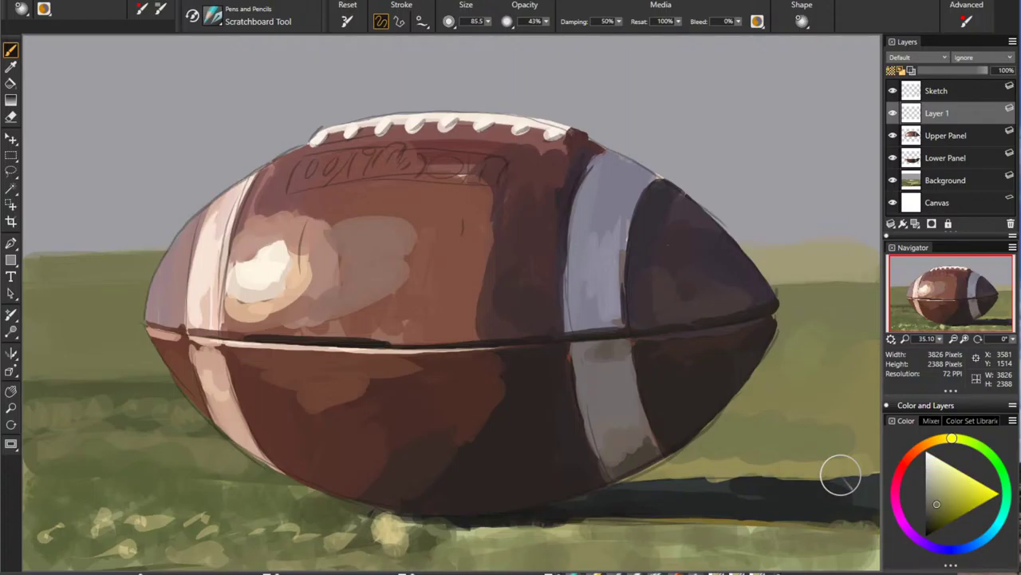
Step: Set the brush to 100% opacity, size 38.8 and a pale blue, and start a new note with a large "A"
{"action": "left_click_drag", "start_coordinate": [546, 24], "coordinate": [694, 37]}
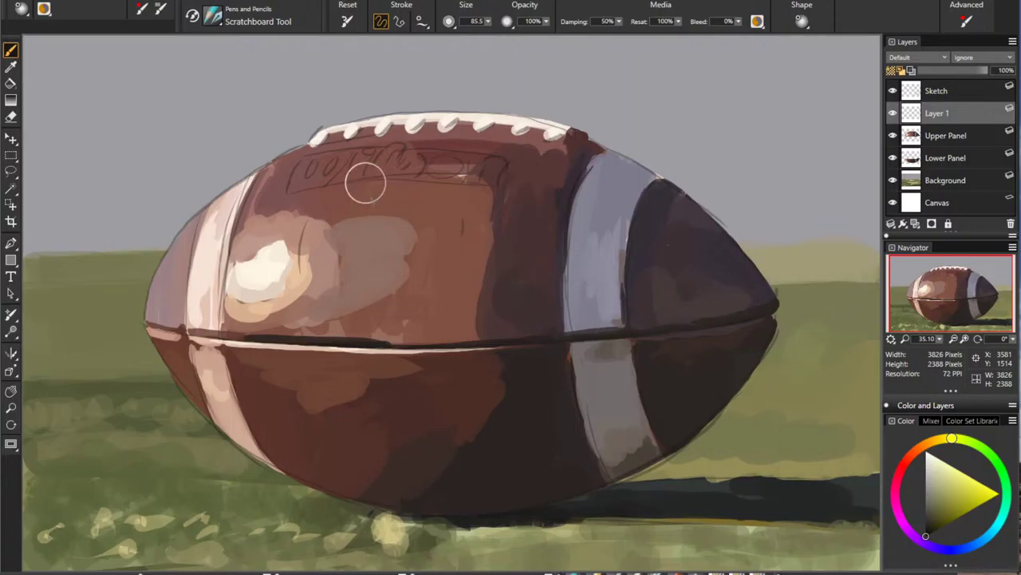
{"action": "left_click", "coordinate": [896, 500]}
{"action": "left_click_drag", "start_coordinate": [990, 540], "coordinate": [976, 544]}
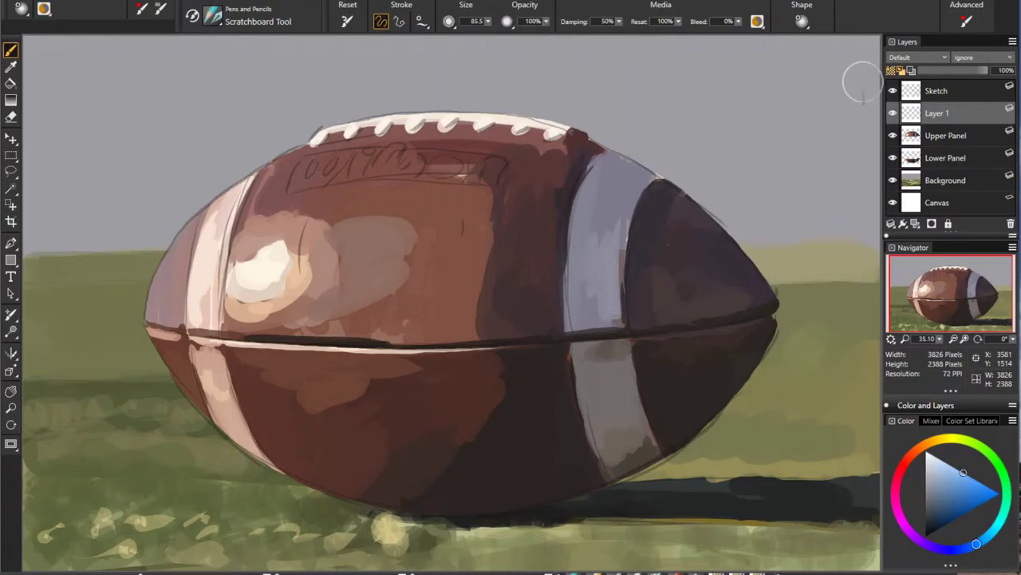
{"action": "left_click_drag", "start_coordinate": [174, 62], "coordinate": [168, 68]}
{"action": "mouse_move", "coordinate": [68, 54]}
{"action": "left_mouse_down"}
{"action": "mouse_move", "coordinate": [54, 87]}
{"action": "mouse_move", "coordinate": [74, 90]}
{"action": "left_mouse_up"}
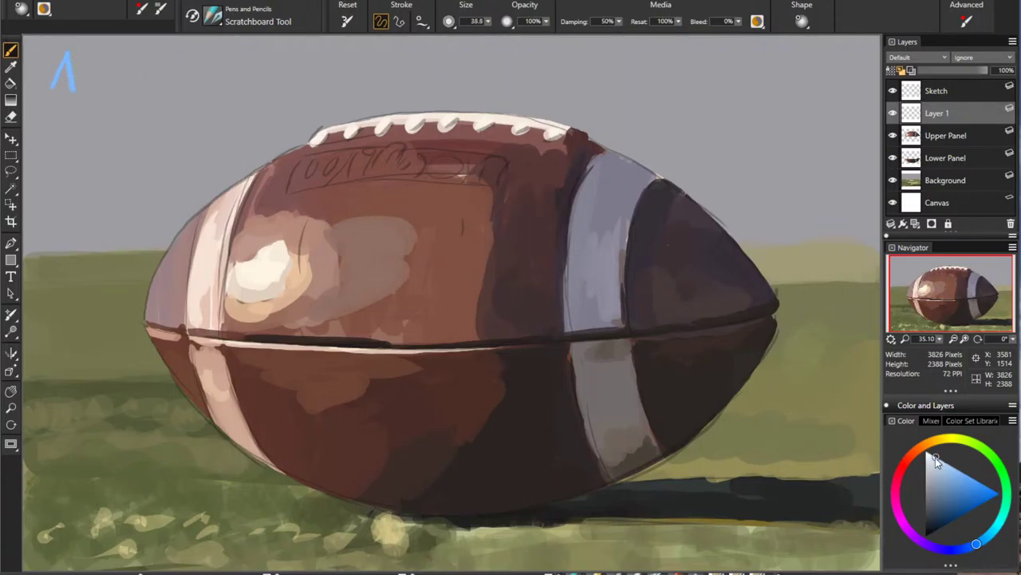
{"action": "left_click_drag", "start_coordinate": [66, 52], "coordinate": [48, 98]}
{"action": "left_click_drag", "start_coordinate": [67, 50], "coordinate": [75, 94]}
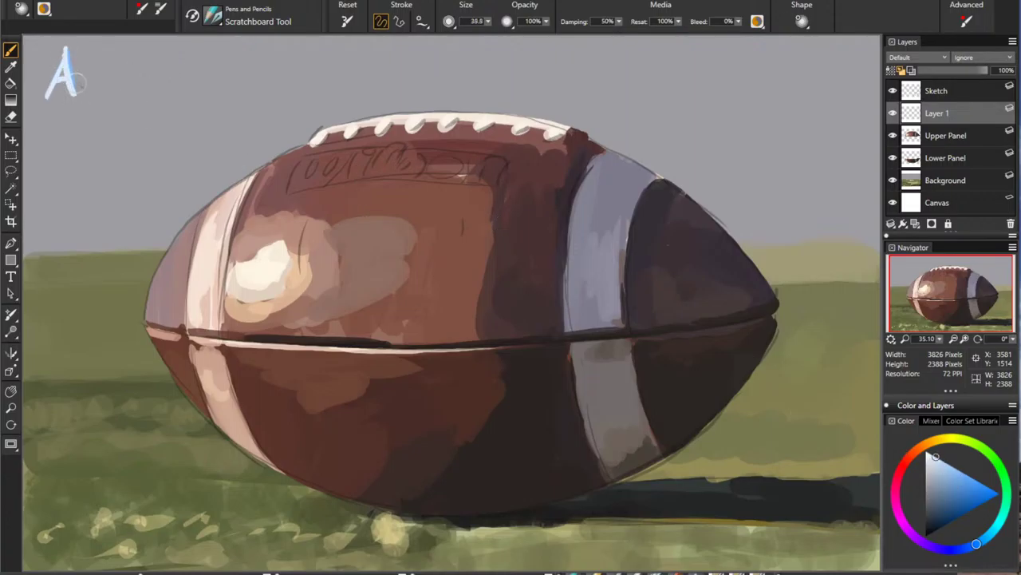
Step: Complete the handwritten words "ALWAYS STUDY" across the sky above the football
{"action": "mouse_move", "coordinate": [85, 56]}
{"action": "left_mouse_down"}
{"action": "mouse_move", "coordinate": [97, 76]}
{"action": "mouse_move", "coordinate": [120, 76]}
{"action": "mouse_move", "coordinate": [146, 56]}
{"action": "mouse_move", "coordinate": [172, 65]}
{"action": "left_mouse_up"}
{"action": "mouse_move", "coordinate": [180, 47]}
{"action": "left_mouse_down"}
{"action": "mouse_move", "coordinate": [164, 81]}
{"action": "mouse_move", "coordinate": [194, 73]}
{"action": "left_mouse_up"}
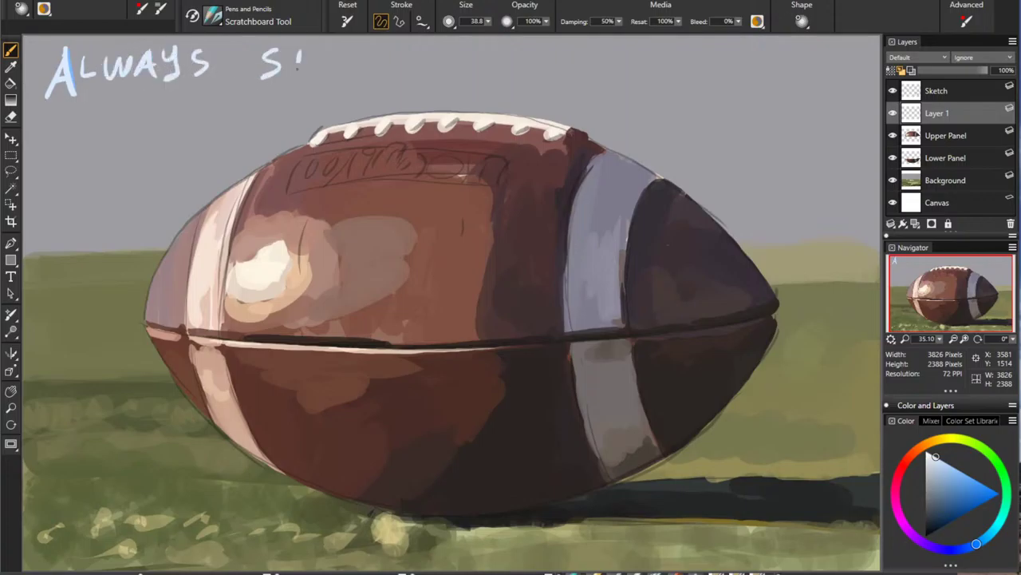
{"action": "left_click_drag", "start_coordinate": [319, 51], "coordinate": [340, 51]}
{"action": "left_click_drag", "start_coordinate": [351, 53], "coordinate": [353, 75]}
{"action": "left_click_drag", "start_coordinate": [375, 45], "coordinate": [391, 78]}
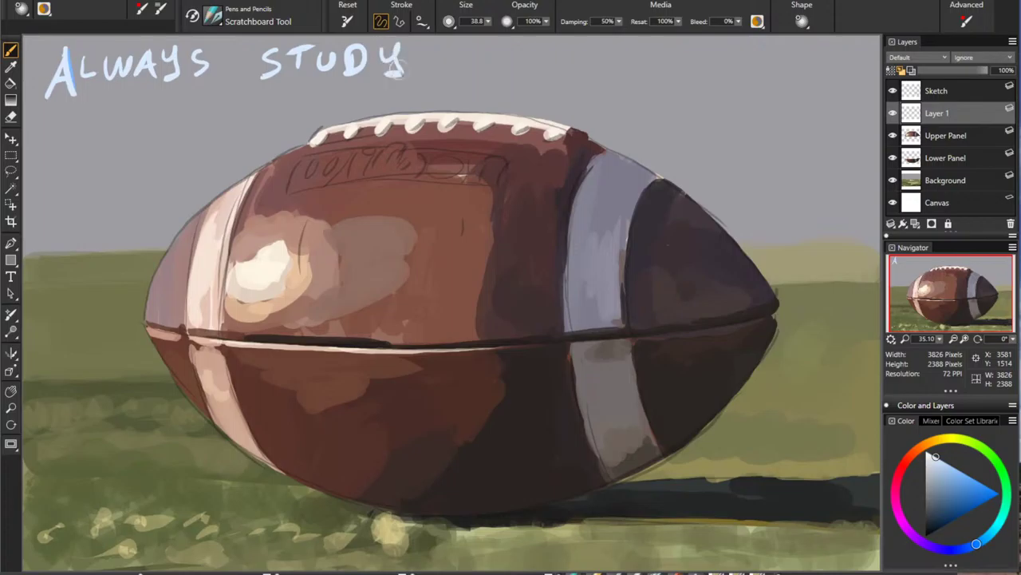
Step: Handwrite "THE SUBJECT" to finish the note's first line
{"action": "left_click_drag", "start_coordinate": [438, 50], "coordinate": [466, 48]}
{"action": "mouse_move", "coordinate": [451, 50]}
{"action": "left_mouse_down"}
{"action": "mouse_move", "coordinate": [451, 75]}
{"action": "mouse_move", "coordinate": [471, 75]}
{"action": "left_mouse_up"}
{"action": "mouse_move", "coordinate": [489, 46]}
{"action": "left_mouse_down"}
{"action": "mouse_move", "coordinate": [465, 66]}
{"action": "mouse_move", "coordinate": [488, 61]}
{"action": "left_mouse_up"}
{"action": "mouse_move", "coordinate": [497, 49]}
{"action": "left_mouse_down"}
{"action": "mouse_move", "coordinate": [498, 76]}
{"action": "mouse_move", "coordinate": [520, 50]}
{"action": "left_mouse_up"}
{"action": "left_click_drag", "start_coordinate": [496, 62], "coordinate": [516, 62]}
{"action": "mouse_move", "coordinate": [580, 50]}
{"action": "left_mouse_down"}
{"action": "mouse_move", "coordinate": [560, 75]}
{"action": "mouse_move", "coordinate": [612, 51]}
{"action": "mouse_move", "coordinate": [628, 75]}
{"action": "left_mouse_up"}
{"action": "mouse_move", "coordinate": [669, 48]}
{"action": "left_mouse_down"}
{"action": "mouse_move", "coordinate": [656, 73]}
{"action": "mouse_move", "coordinate": [706, 61]}
{"action": "left_mouse_up"}
{"action": "mouse_move", "coordinate": [691, 51]}
{"action": "left_mouse_down"}
{"action": "mouse_move", "coordinate": [714, 50]}
{"action": "mouse_move", "coordinate": [731, 74]}
{"action": "mouse_move", "coordinate": [787, 54]}
{"action": "left_mouse_up"}
{"action": "left_click_drag", "start_coordinate": [765, 56], "coordinate": [760, 70]}
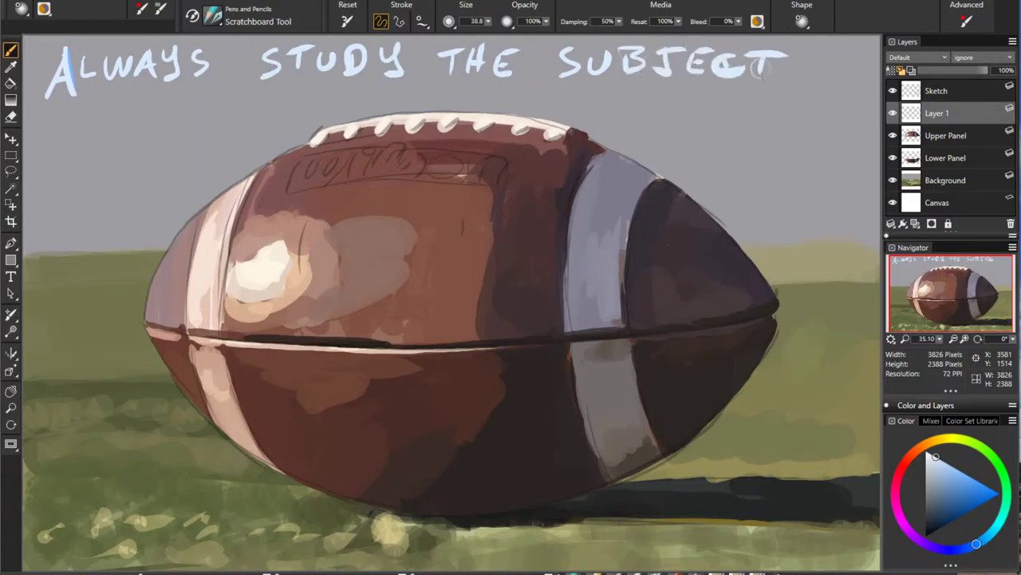
Step: Handwrite "BEFORE" on the note's second line, left of the football's laces
{"action": "left_click_drag", "start_coordinate": [72, 113], "coordinate": [91, 139]}
{"action": "left_click_drag", "start_coordinate": [72, 111], "coordinate": [93, 112]}
{"action": "left_click_drag", "start_coordinate": [72, 126], "coordinate": [127, 125]}
{"action": "mouse_move", "coordinate": [150, 113]}
{"action": "left_mouse_down"}
{"action": "mouse_move", "coordinate": [176, 107]}
{"action": "mouse_move", "coordinate": [185, 137]}
{"action": "left_mouse_up"}
{"action": "mouse_move", "coordinate": [198, 111]}
{"action": "left_mouse_down"}
{"action": "mouse_move", "coordinate": [201, 137]}
{"action": "mouse_move", "coordinate": [217, 110]}
{"action": "left_mouse_up"}
{"action": "left_click_drag", "start_coordinate": [199, 125], "coordinate": [213, 123]}
Step: Handwrite "PAINTING" on the second line, right of the football's laces
{"action": "left_click_drag", "start_coordinate": [616, 111], "coordinate": [620, 126]}
{"action": "left_click_drag", "start_coordinate": [659, 109], "coordinate": [644, 139]}
{"action": "left_click_drag", "start_coordinate": [660, 109], "coordinate": [677, 136]}
{"action": "left_click_drag", "start_coordinate": [648, 126], "coordinate": [713, 112]}
{"action": "mouse_move", "coordinate": [714, 113]}
{"action": "left_mouse_down"}
{"action": "mouse_move", "coordinate": [740, 102]}
{"action": "mouse_move", "coordinate": [762, 136]}
{"action": "left_mouse_up"}
{"action": "mouse_move", "coordinate": [743, 110]}
{"action": "left_mouse_down"}
{"action": "mouse_move", "coordinate": [818, 114]}
{"action": "mouse_move", "coordinate": [833, 105]}
{"action": "mouse_move", "coordinate": [867, 128]}
{"action": "left_mouse_up"}
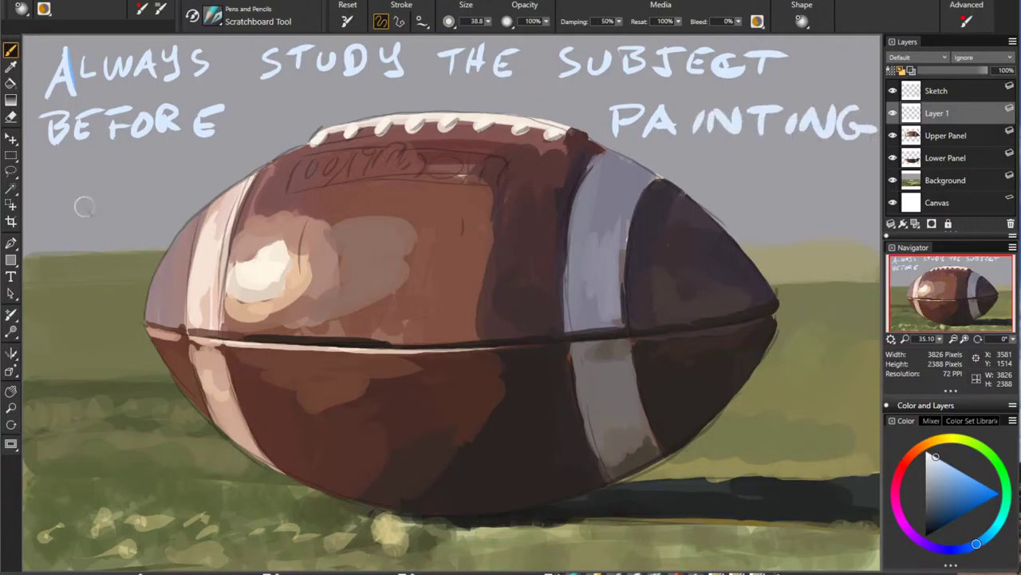
Step: Handwrite "IT" with a dash left of the football and "TRY" to its right as the third line
{"action": "mouse_move", "coordinate": [53, 170]}
{"action": "left_mouse_down"}
{"action": "mouse_move", "coordinate": [51, 199]}
{"action": "mouse_move", "coordinate": [88, 167]}
{"action": "left_mouse_up"}
{"action": "mouse_move", "coordinate": [74, 170]}
{"action": "left_mouse_down"}
{"action": "mouse_move", "coordinate": [71, 193]}
{"action": "mouse_move", "coordinate": [142, 172]}
{"action": "left_mouse_up"}
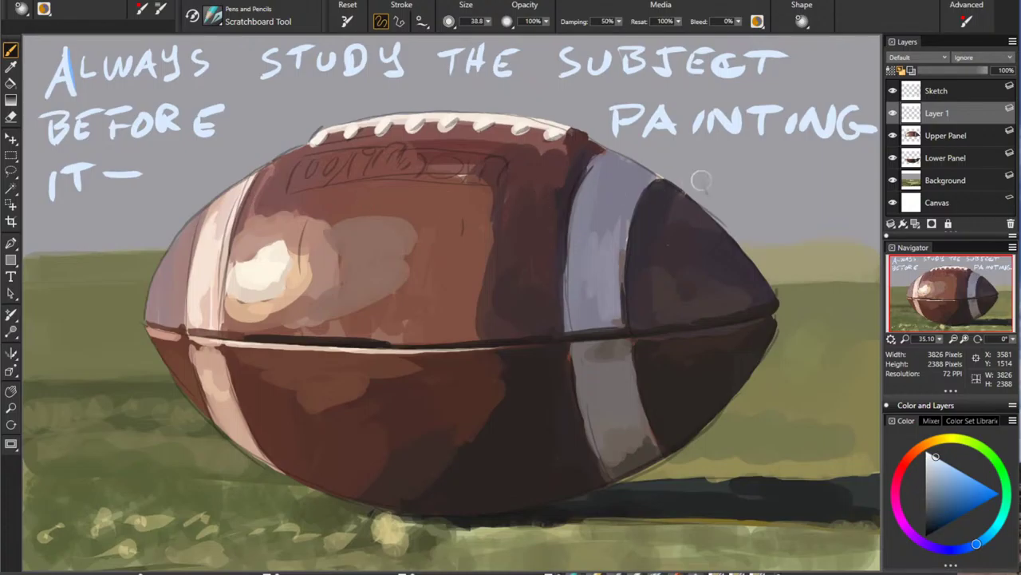
{"action": "left_click_drag", "start_coordinate": [707, 165], "coordinate": [746, 162]}
{"action": "mouse_move", "coordinate": [726, 163]}
{"action": "left_mouse_down"}
{"action": "mouse_move", "coordinate": [727, 189]}
{"action": "mouse_move", "coordinate": [755, 188]}
{"action": "left_mouse_up"}
{"action": "mouse_move", "coordinate": [755, 163]}
{"action": "left_mouse_down"}
{"action": "mouse_move", "coordinate": [785, 188]}
{"action": "mouse_move", "coordinate": [812, 185]}
{"action": "left_mouse_up"}
{"action": "left_click_drag", "start_coordinate": [835, 160], "coordinate": [798, 212]}
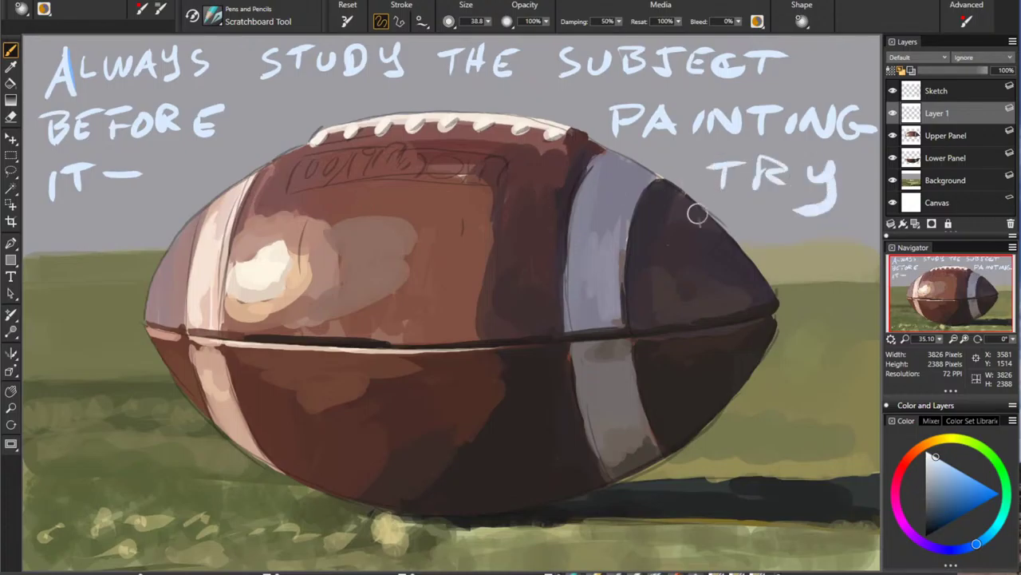
Step: Handwrite "TO UNDER-STAND" over three short lines down the football's left side
{"action": "left_click_drag", "start_coordinate": [59, 221], "coordinate": [79, 217]}
{"action": "left_click_drag", "start_coordinate": [90, 215], "coordinate": [86, 217]}
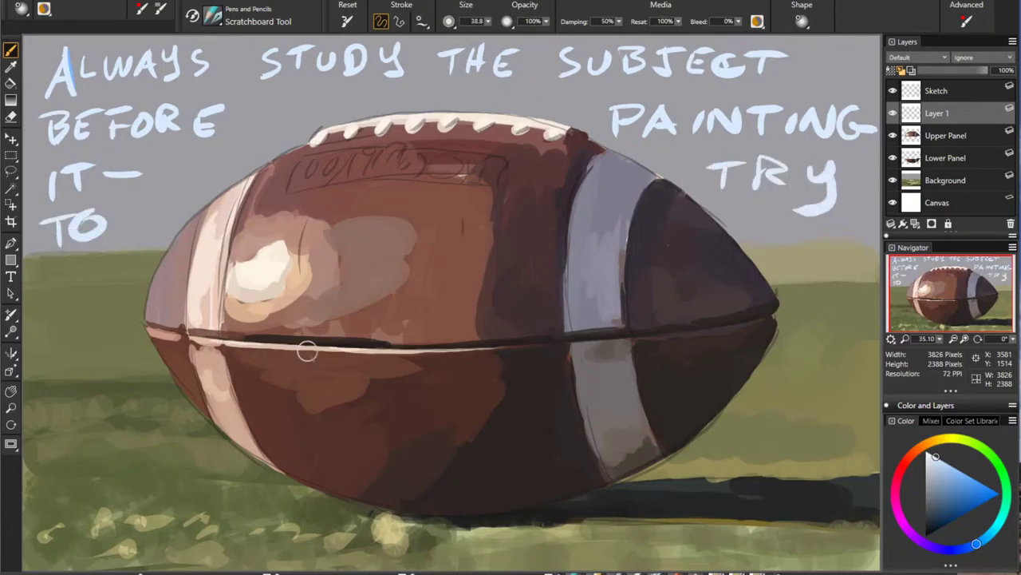
{"action": "mouse_move", "coordinate": [45, 268]}
{"action": "left_mouse_down"}
{"action": "mouse_move", "coordinate": [91, 286]}
{"action": "mouse_move", "coordinate": [148, 272]}
{"action": "mouse_move", "coordinate": [198, 276]}
{"action": "mouse_move", "coordinate": [241, 257]}
{"action": "left_mouse_up"}
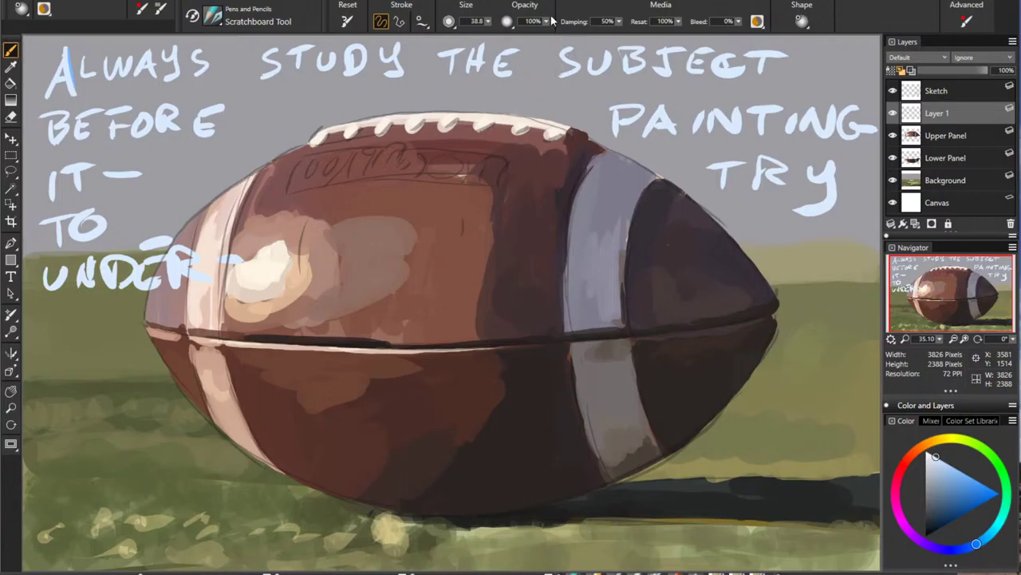
{"action": "mouse_move", "coordinate": [55, 316]}
{"action": "left_mouse_down"}
{"action": "mouse_move", "coordinate": [40, 339]}
{"action": "mouse_move", "coordinate": [71, 339]}
{"action": "mouse_move", "coordinate": [93, 313]}
{"action": "left_mouse_up"}
{"action": "mouse_move", "coordinate": [149, 343]}
{"action": "left_mouse_down"}
{"action": "mouse_move", "coordinate": [187, 313]}
{"action": "mouse_move", "coordinate": [194, 340]}
{"action": "left_mouse_up"}
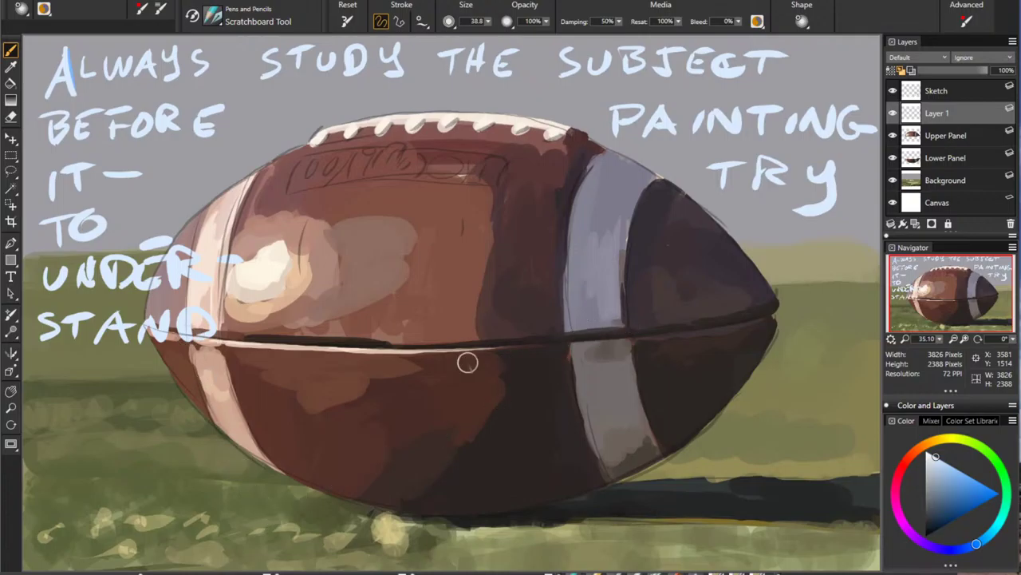
Step: Handwrite "ITS PHYSICAL" on a new line just below the football's seam
{"action": "mouse_move", "coordinate": [69, 364]}
{"action": "left_mouse_down"}
{"action": "mouse_move", "coordinate": [65, 396]}
{"action": "mouse_move", "coordinate": [108, 363]}
{"action": "left_mouse_up"}
{"action": "left_click_drag", "start_coordinate": [93, 365], "coordinate": [91, 391]}
{"action": "left_click_drag", "start_coordinate": [134, 365], "coordinate": [113, 389]}
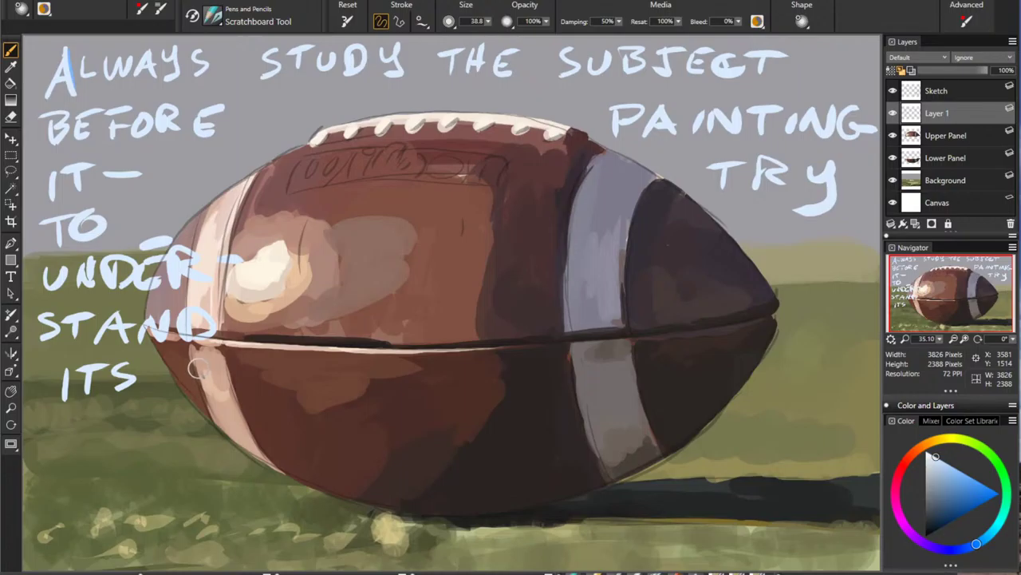
{"action": "mouse_move", "coordinate": [196, 359]}
{"action": "left_mouse_down"}
{"action": "mouse_move", "coordinate": [198, 394]}
{"action": "mouse_move", "coordinate": [199, 376]}
{"action": "mouse_move", "coordinate": [230, 399]}
{"action": "left_mouse_up"}
{"action": "mouse_move", "coordinate": [253, 351]}
{"action": "left_mouse_down"}
{"action": "mouse_move", "coordinate": [254, 394]}
{"action": "mouse_move", "coordinate": [254, 380]}
{"action": "left_mouse_up"}
{"action": "mouse_move", "coordinate": [264, 364]}
{"action": "left_mouse_down"}
{"action": "mouse_move", "coordinate": [285, 368]}
{"action": "mouse_move", "coordinate": [270, 401]}
{"action": "left_mouse_up"}
{"action": "left_click_drag", "start_coordinate": [327, 366], "coordinate": [311, 391]}
{"action": "left_click_drag", "start_coordinate": [340, 367], "coordinate": [338, 391]}
{"action": "mouse_move", "coordinate": [390, 366]}
{"action": "left_mouse_down"}
{"action": "mouse_move", "coordinate": [387, 394]}
{"action": "mouse_move", "coordinate": [433, 394]}
{"action": "left_mouse_up"}
{"action": "left_click_drag", "start_coordinate": [410, 385], "coordinate": [463, 394]}
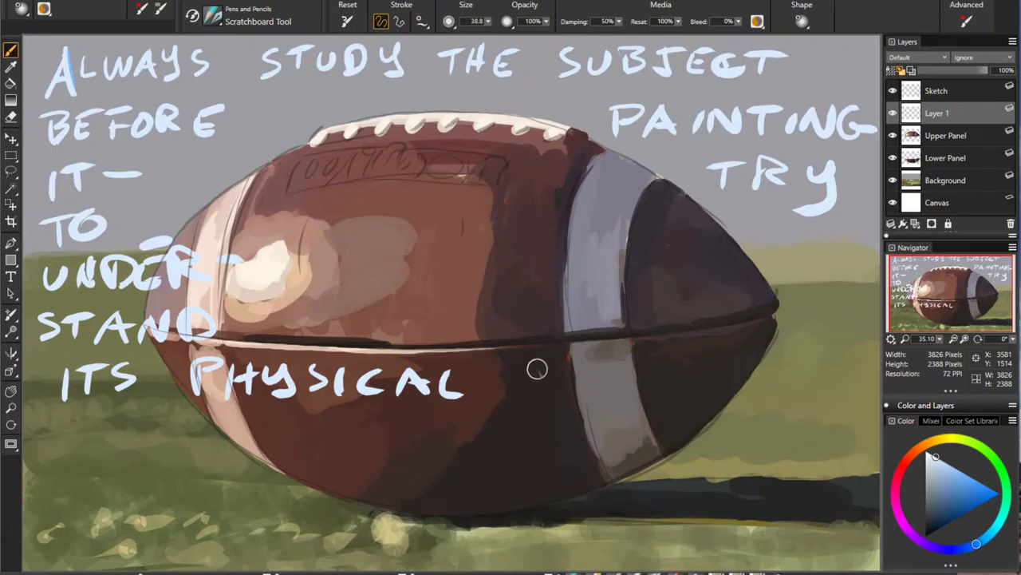
Step: Handwrite "NATURE" after "PHYSICAL" on the same line
{"action": "mouse_move", "coordinate": [537, 369]}
{"action": "left_mouse_down"}
{"action": "mouse_move", "coordinate": [523, 395]}
{"action": "mouse_move", "coordinate": [563, 364]}
{"action": "left_mouse_up"}
{"action": "mouse_move", "coordinate": [600, 355]}
{"action": "left_mouse_down"}
{"action": "mouse_move", "coordinate": [584, 395]}
{"action": "mouse_move", "coordinate": [627, 398]}
{"action": "left_mouse_up"}
{"action": "mouse_move", "coordinate": [590, 382]}
{"action": "left_mouse_down"}
{"action": "mouse_move", "coordinate": [619, 379]}
{"action": "mouse_move", "coordinate": [645, 402]}
{"action": "left_mouse_up"}
{"action": "mouse_move", "coordinate": [629, 364]}
{"action": "left_mouse_down"}
{"action": "mouse_move", "coordinate": [708, 366]}
{"action": "mouse_move", "coordinate": [718, 395]}
{"action": "mouse_move", "coordinate": [759, 392]}
{"action": "left_mouse_up"}
{"action": "mouse_move", "coordinate": [789, 369]}
{"action": "left_mouse_down"}
{"action": "mouse_move", "coordinate": [773, 392]}
{"action": "mouse_move", "coordinate": [809, 364]}
{"action": "left_mouse_up"}
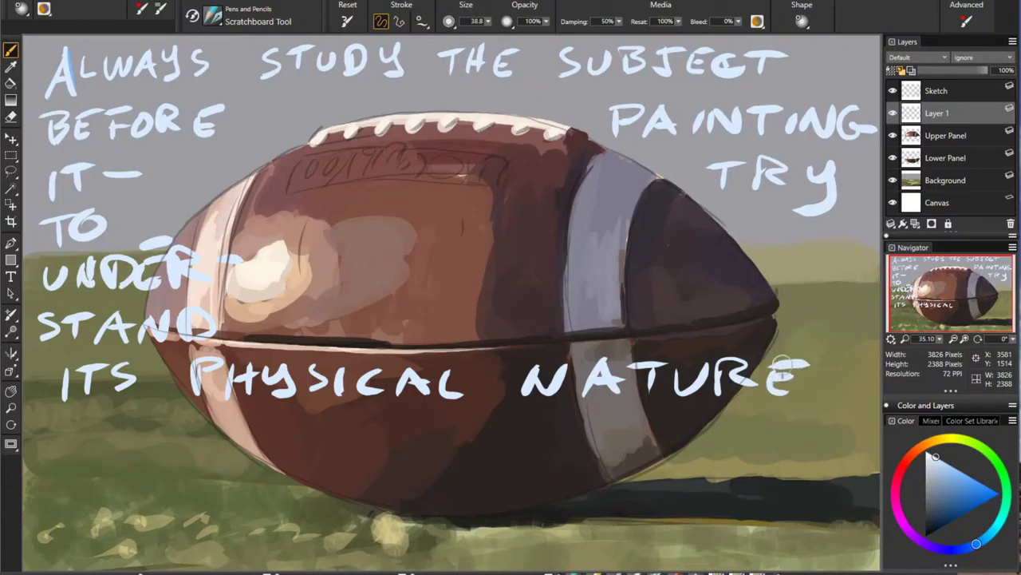
Step: Handwrite "AS MUCH" on the line beneath "ITS PHYSICAL"
{"action": "mouse_move", "coordinate": [73, 420]}
{"action": "left_mouse_down"}
{"action": "mouse_move", "coordinate": [53, 453]}
{"action": "mouse_move", "coordinate": [87, 451]}
{"action": "left_mouse_up"}
{"action": "mouse_move", "coordinate": [53, 439]}
{"action": "left_mouse_down"}
{"action": "mouse_move", "coordinate": [80, 437]}
{"action": "mouse_move", "coordinate": [95, 450]}
{"action": "left_mouse_up"}
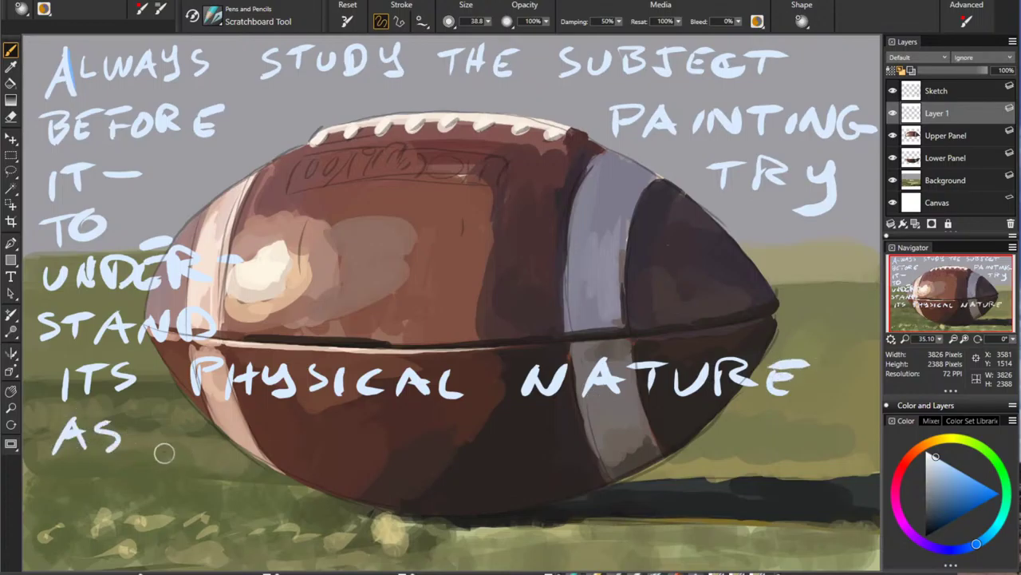
{"action": "mouse_move", "coordinate": [166, 452]}
{"action": "left_mouse_down"}
{"action": "mouse_move", "coordinate": [211, 448]}
{"action": "mouse_move", "coordinate": [263, 426]}
{"action": "mouse_move", "coordinate": [287, 450]}
{"action": "mouse_move", "coordinate": [334, 436]}
{"action": "left_mouse_up"}
{"action": "left_click_drag", "start_coordinate": [333, 420], "coordinate": [332, 451]}
Step: Handwrite "AS POSSIBLE" to complete the line that starts with "AS MUCH"
{"action": "left_click_drag", "start_coordinate": [408, 423], "coordinate": [393, 458]}
{"action": "left_click_drag", "start_coordinate": [409, 423], "coordinate": [426, 460]}
{"action": "left_click_drag", "start_coordinate": [457, 424], "coordinate": [440, 454]}
{"action": "mouse_move", "coordinate": [501, 433]}
{"action": "left_mouse_down"}
{"action": "mouse_move", "coordinate": [501, 458]}
{"action": "mouse_move", "coordinate": [503, 440]}
{"action": "left_mouse_up"}
{"action": "left_click_drag", "start_coordinate": [559, 418], "coordinate": [591, 451]}
{"action": "mouse_move", "coordinate": [643, 416]}
{"action": "left_mouse_down"}
{"action": "mouse_move", "coordinate": [627, 423]}
{"action": "mouse_move", "coordinate": [627, 448]}
{"action": "left_mouse_up"}
{"action": "mouse_move", "coordinate": [670, 423]}
{"action": "left_mouse_down"}
{"action": "mouse_move", "coordinate": [675, 449]}
{"action": "mouse_move", "coordinate": [709, 447]}
{"action": "left_mouse_up"}
{"action": "left_click_drag", "start_coordinate": [749, 420], "coordinate": [768, 444]}
{"action": "mouse_move", "coordinate": [792, 420]}
{"action": "left_mouse_down"}
{"action": "mouse_move", "coordinate": [790, 442]}
{"action": "mouse_move", "coordinate": [818, 444]}
{"action": "left_mouse_up"}
{"action": "left_click_drag", "start_coordinate": [797, 431], "coordinate": [830, 418]}
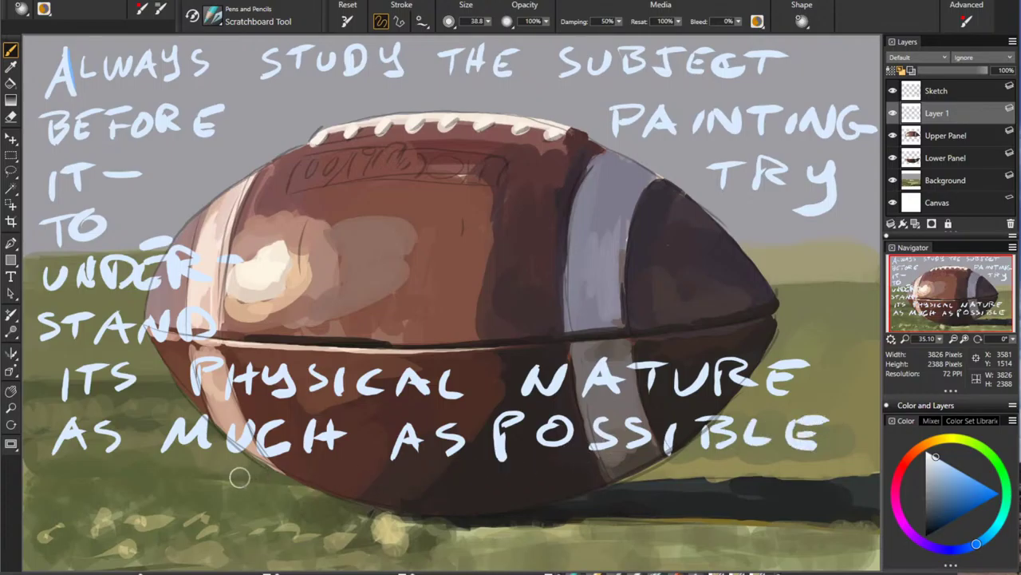
Step: Draw a short separator line under "AS MUCH" and handwrite "THAT" below it
{"action": "mouse_move", "coordinate": [31, 474]}
{"action": "left_mouse_down"}
{"action": "mouse_move", "coordinate": [212, 464]}
{"action": "mouse_move", "coordinate": [56, 509]}
{"action": "left_mouse_up"}
{"action": "mouse_move", "coordinate": [45, 484]}
{"action": "left_mouse_down"}
{"action": "mouse_move", "coordinate": [83, 485]}
{"action": "mouse_move", "coordinate": [97, 509]}
{"action": "left_mouse_up"}
{"action": "left_click_drag", "start_coordinate": [81, 496], "coordinate": [95, 495]}
{"action": "mouse_move", "coordinate": [111, 511]}
{"action": "left_mouse_down"}
{"action": "mouse_move", "coordinate": [128, 478]}
{"action": "mouse_move", "coordinate": [144, 508]}
{"action": "left_mouse_up"}
{"action": "left_click_drag", "start_coordinate": [117, 498], "coordinate": [192, 476]}
{"action": "left_click_drag", "start_coordinate": [169, 479], "coordinate": [171, 509]}
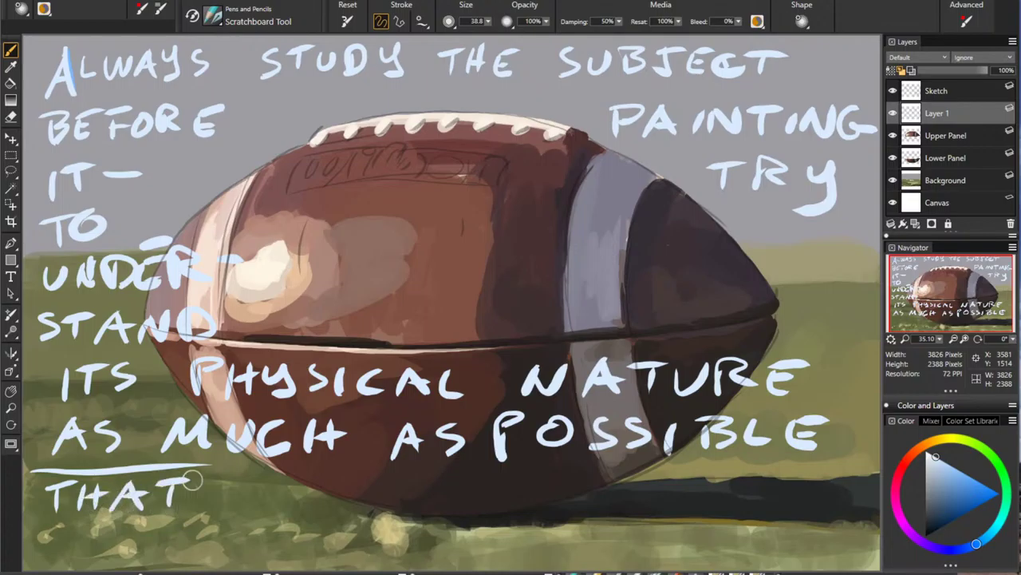
Step: Handwrite "WILL HELP THE" after "THAT" across the football's base
{"action": "mouse_move", "coordinate": [238, 482]}
{"action": "left_mouse_down"}
{"action": "mouse_move", "coordinate": [280, 479]}
{"action": "mouse_move", "coordinate": [287, 499]}
{"action": "mouse_move", "coordinate": [314, 500]}
{"action": "left_mouse_up"}
{"action": "mouse_move", "coordinate": [324, 481]}
{"action": "left_mouse_down"}
{"action": "mouse_move", "coordinate": [324, 498]}
{"action": "mouse_move", "coordinate": [392, 498]}
{"action": "left_mouse_up"}
{"action": "mouse_move", "coordinate": [410, 477]}
{"action": "left_mouse_down"}
{"action": "mouse_move", "coordinate": [408, 498]}
{"action": "mouse_move", "coordinate": [450, 482]}
{"action": "left_mouse_up"}
{"action": "left_click_drag", "start_coordinate": [434, 493], "coordinate": [452, 503]}
{"action": "mouse_move", "coordinate": [460, 482]}
{"action": "left_mouse_down"}
{"action": "mouse_move", "coordinate": [458, 503]}
{"action": "mouse_move", "coordinate": [505, 503]}
{"action": "left_mouse_up"}
{"action": "mouse_move", "coordinate": [506, 478]}
{"action": "left_mouse_down"}
{"action": "mouse_move", "coordinate": [508, 492]}
{"action": "mouse_move", "coordinate": [578, 510]}
{"action": "left_mouse_up"}
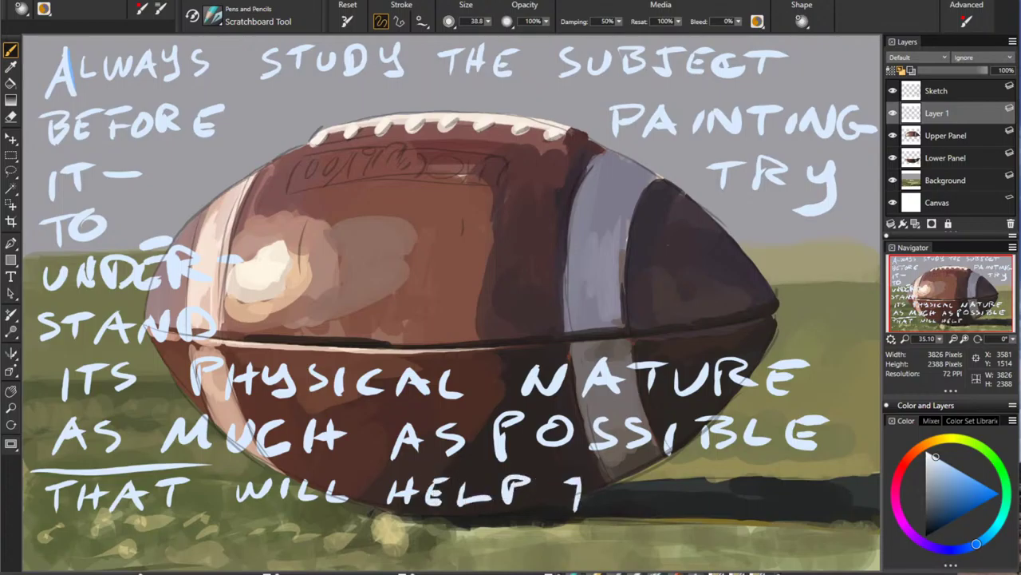
{"action": "left_click_drag", "start_coordinate": [652, 486], "coordinate": [662, 505]}
{"action": "left_click_drag", "start_coordinate": [651, 494], "coordinate": [679, 481]}
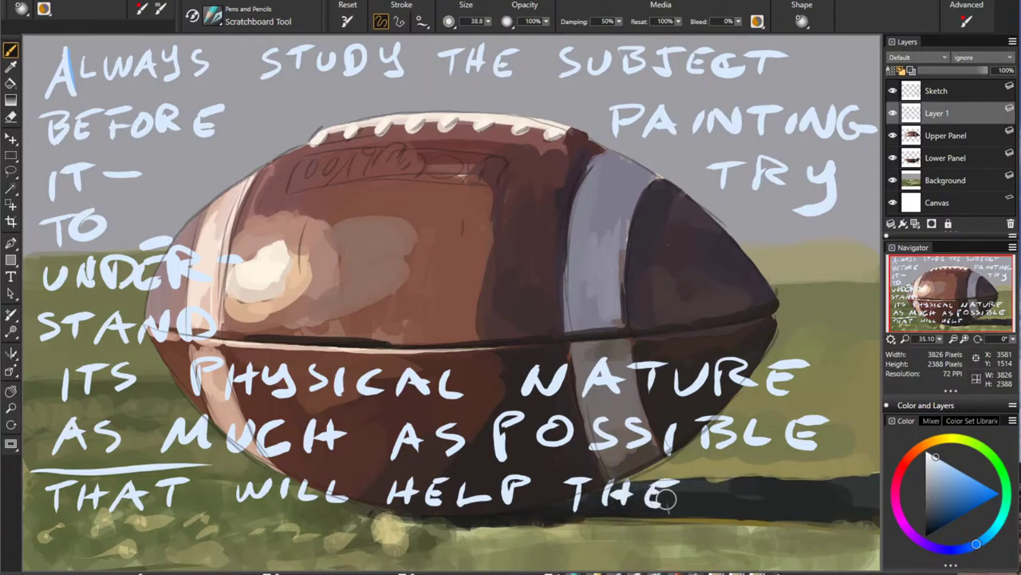
Step: Handwrite "ARTISTIC" on the note's last line over the foreground grass
{"action": "mouse_move", "coordinate": [131, 557]}
{"action": "left_mouse_down"}
{"action": "mouse_move", "coordinate": [158, 556]}
{"action": "mouse_move", "coordinate": [155, 541]}
{"action": "left_mouse_up"}
{"action": "mouse_move", "coordinate": [169, 523]}
{"action": "left_mouse_down"}
{"action": "mouse_move", "coordinate": [164, 557]}
{"action": "mouse_move", "coordinate": [167, 539]}
{"action": "left_mouse_up"}
{"action": "mouse_move", "coordinate": [206, 523]}
{"action": "left_mouse_down"}
{"action": "mouse_move", "coordinate": [197, 558]}
{"action": "mouse_move", "coordinate": [225, 522]}
{"action": "left_mouse_up"}
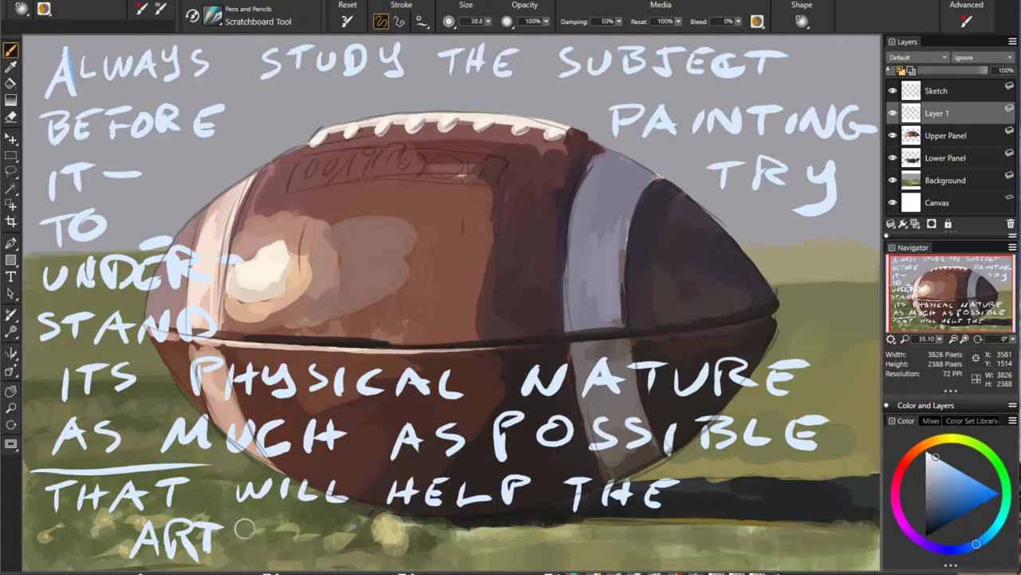
{"action": "left_click_drag", "start_coordinate": [294, 524], "coordinate": [292, 554]}
{"action": "mouse_move", "coordinate": [281, 525]}
{"action": "left_mouse_down"}
{"action": "mouse_move", "coordinate": [320, 520]}
{"action": "mouse_move", "coordinate": [328, 551]}
{"action": "mouse_move", "coordinate": [351, 557]}
{"action": "left_mouse_up"}
Step: Finish the note's last line with the handwritten word "PROCESS!"
{"action": "left_click_drag", "start_coordinate": [436, 522], "coordinate": [436, 553]}
{"action": "mouse_move", "coordinate": [435, 521]}
{"action": "left_mouse_down"}
{"action": "mouse_move", "coordinate": [440, 541]}
{"action": "mouse_move", "coordinate": [483, 554]}
{"action": "left_mouse_up"}
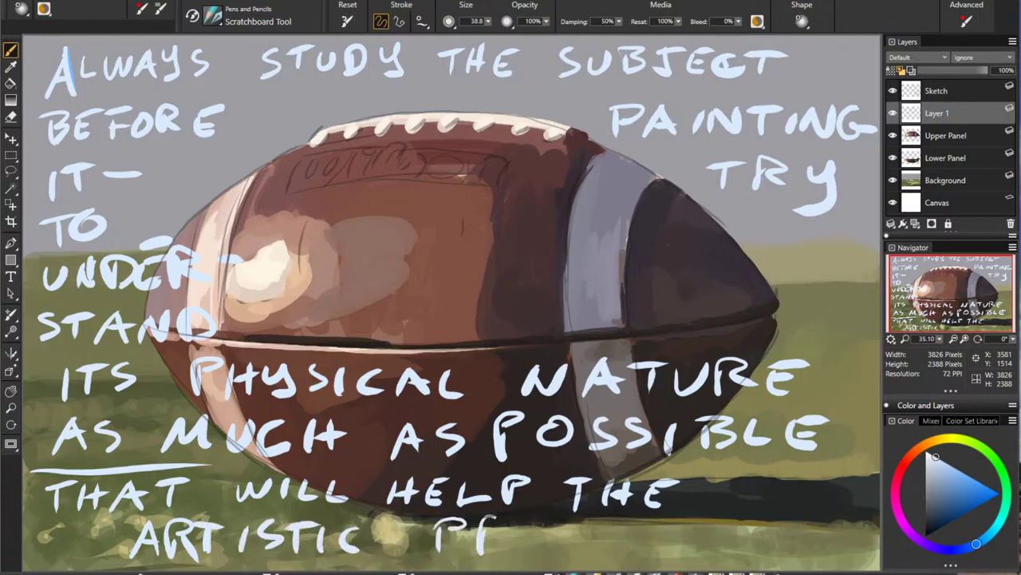
{"action": "left_click_drag", "start_coordinate": [486, 518], "coordinate": [520, 551]}
{"action": "mouse_move", "coordinate": [544, 525]}
{"action": "left_mouse_down"}
{"action": "mouse_move", "coordinate": [531, 534]}
{"action": "mouse_move", "coordinate": [546, 523]}
{"action": "left_mouse_up"}
{"action": "mouse_move", "coordinate": [603, 525]}
{"action": "left_mouse_down"}
{"action": "mouse_move", "coordinate": [584, 532]}
{"action": "mouse_move", "coordinate": [608, 551]}
{"action": "left_mouse_up"}
{"action": "mouse_move", "coordinate": [628, 524]}
{"action": "left_mouse_down"}
{"action": "mouse_move", "coordinate": [626, 550]}
{"action": "mouse_move", "coordinate": [656, 520]}
{"action": "left_mouse_up"}
{"action": "mouse_move", "coordinate": [693, 520]}
{"action": "left_mouse_down"}
{"action": "mouse_move", "coordinate": [699, 535]}
{"action": "mouse_move", "coordinate": [678, 550]}
{"action": "left_mouse_up"}
{"action": "left_click_drag", "start_coordinate": [738, 525], "coordinate": [715, 552]}
{"action": "left_click_drag", "start_coordinate": [780, 508], "coordinate": [777, 523]}
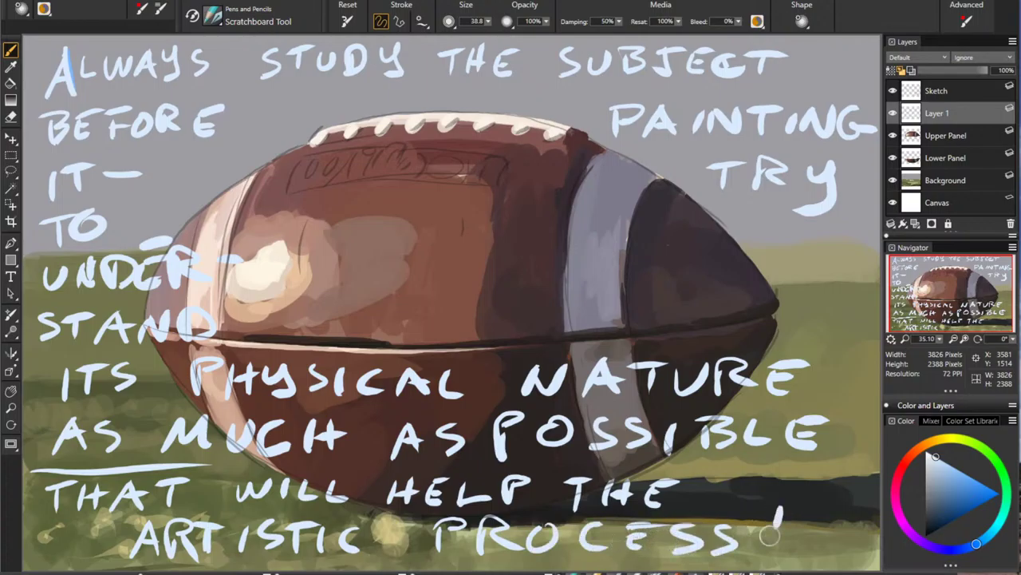